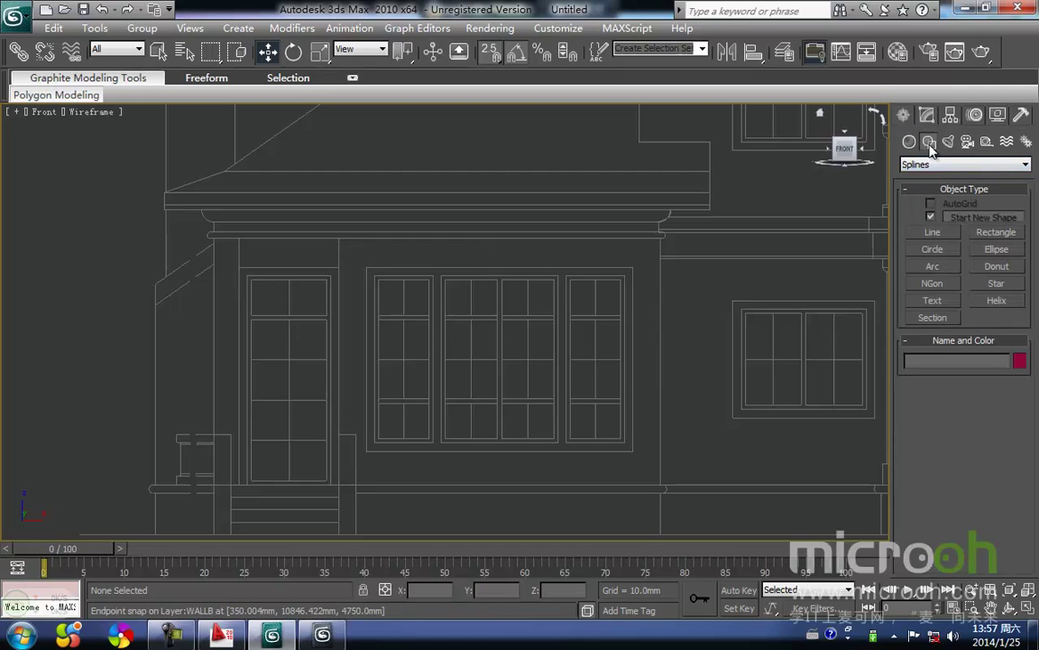
Draw a closed line in the front view around the wall section at the door, up to the eave and excluding the door opening
{"action": "left_click", "coordinate": [933, 233]}
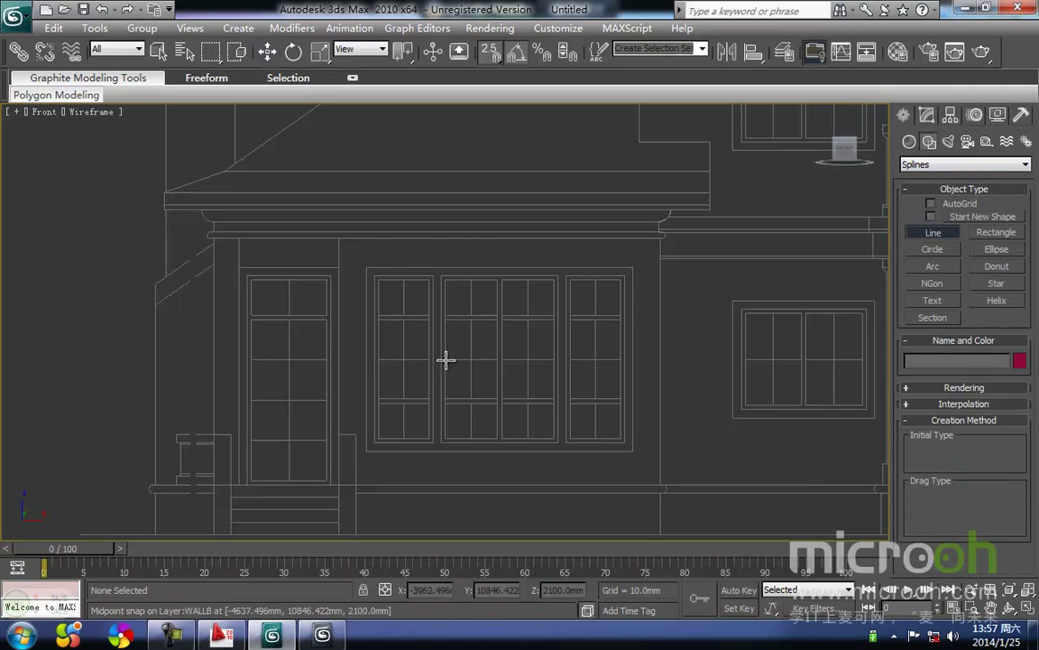
{"action": "scroll", "coordinate": [446, 360], "scroll_direction": "up", "scroll_amount": 3}
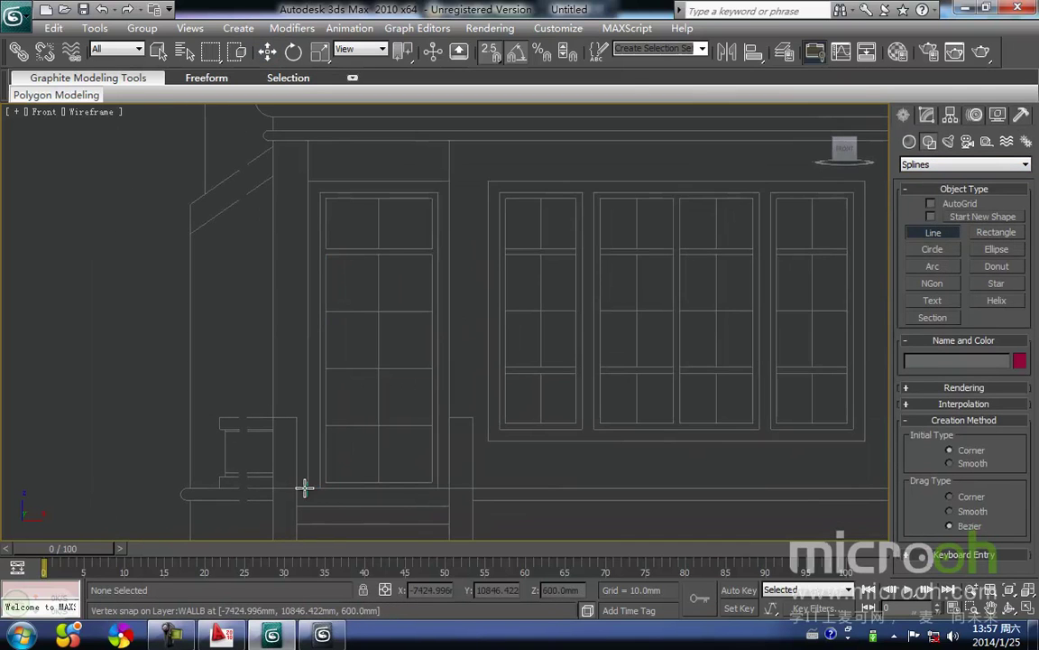
{"action": "left_click", "coordinate": [305, 488]}
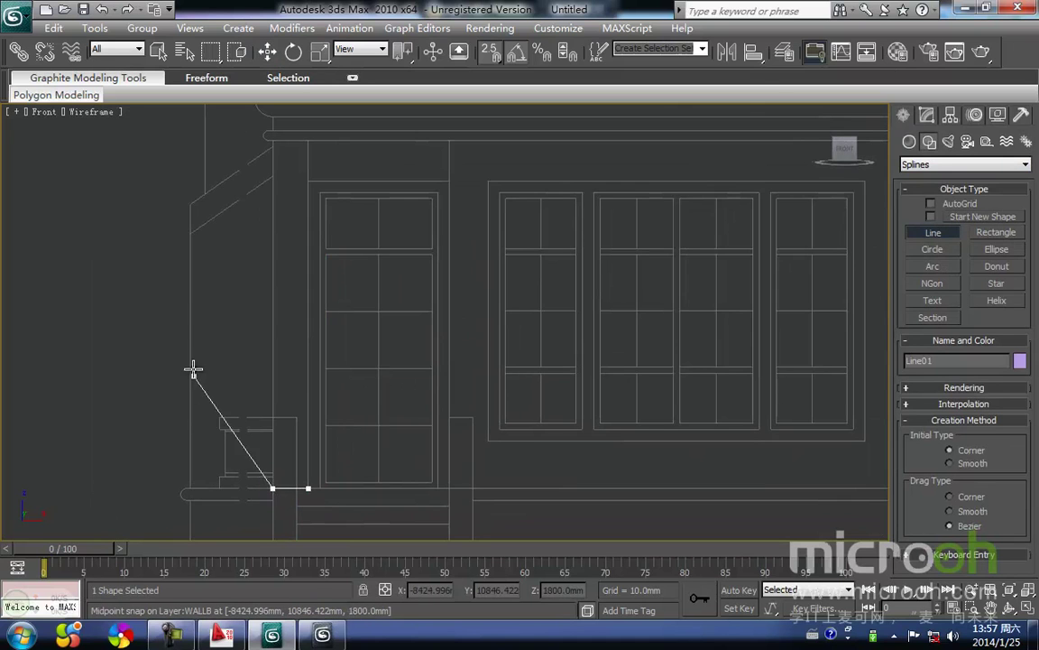
{"action": "middle_click_drag", "start_coordinate": [201, 289], "coordinate": [452, 309]}
{"action": "scroll", "coordinate": [452, 308], "scroll_direction": "down", "scroll_amount": 2}
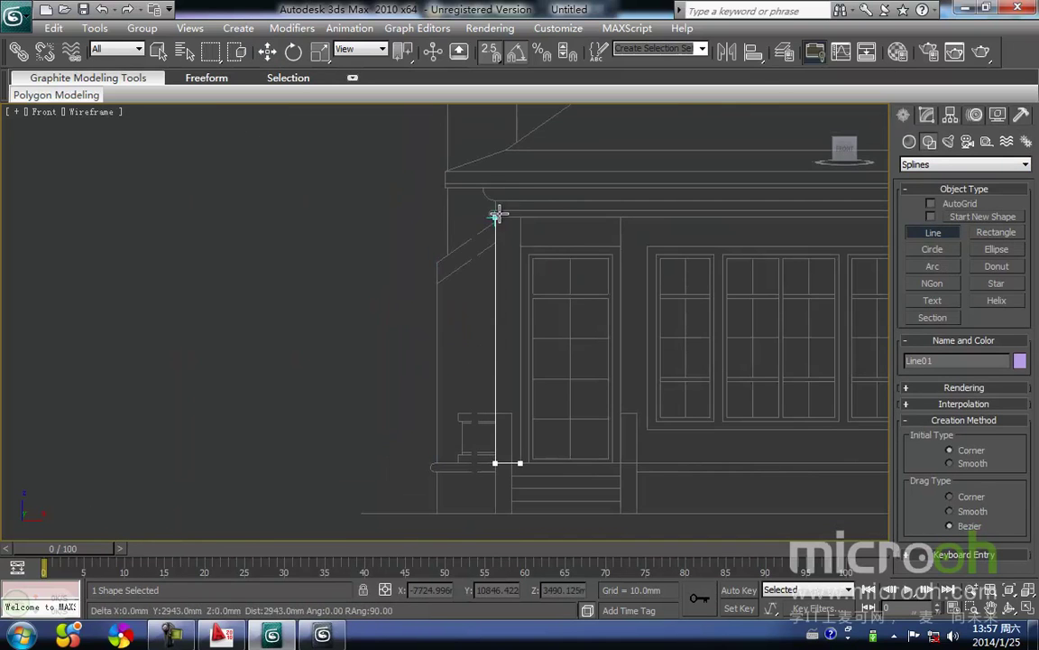
{"action": "left_click", "coordinate": [496, 182]}
{"action": "left_click", "coordinate": [443, 181]}
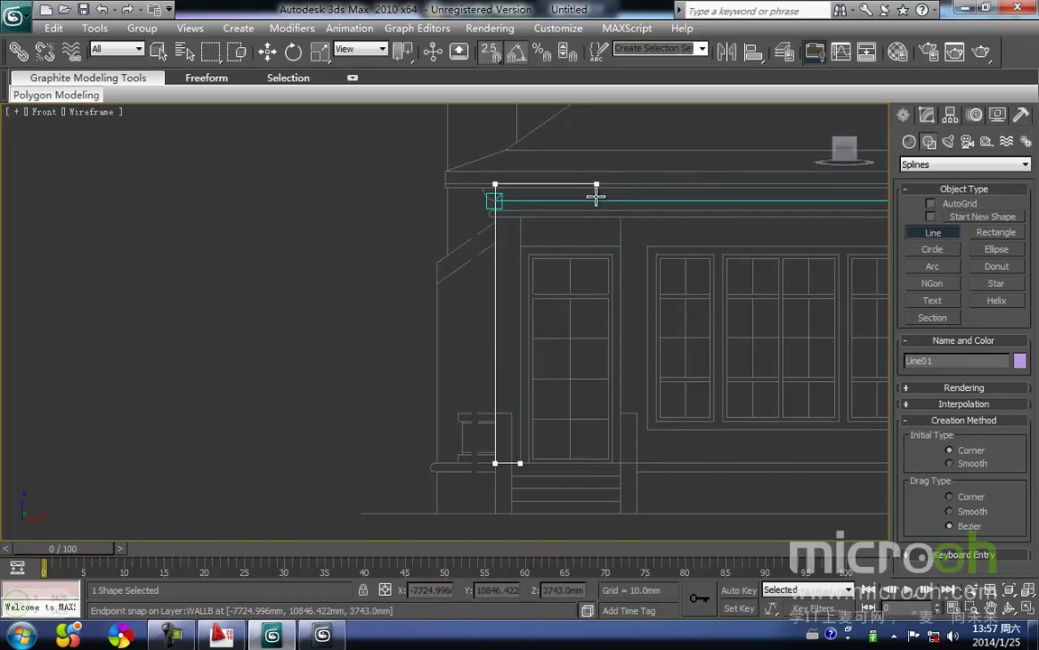
{"action": "left_click", "coordinate": [612, 464]}
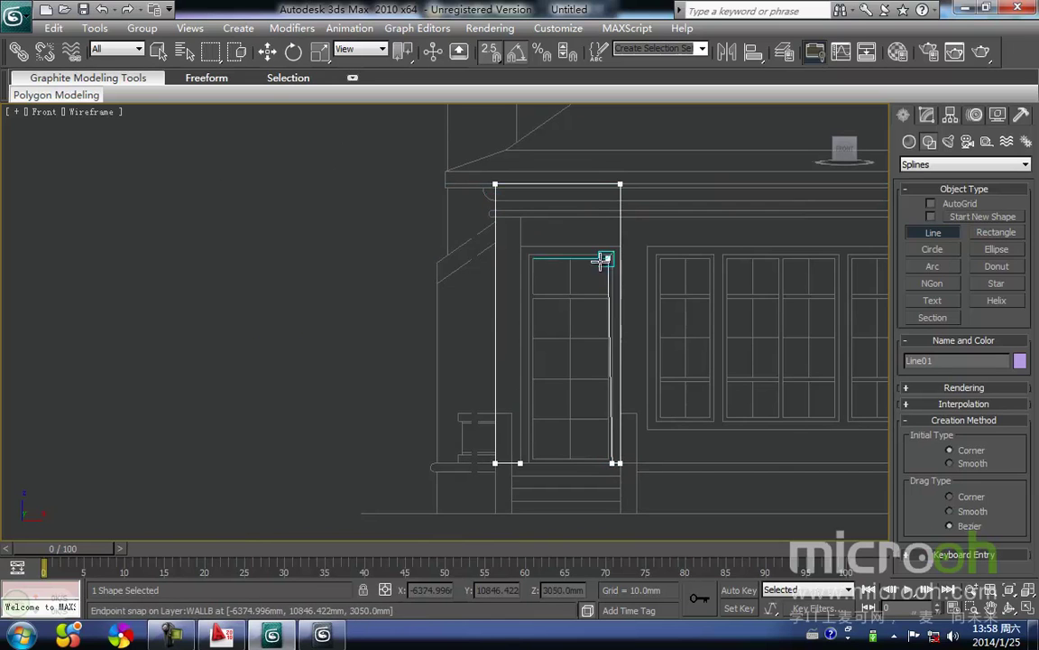
{"action": "left_click", "coordinate": [614, 244]}
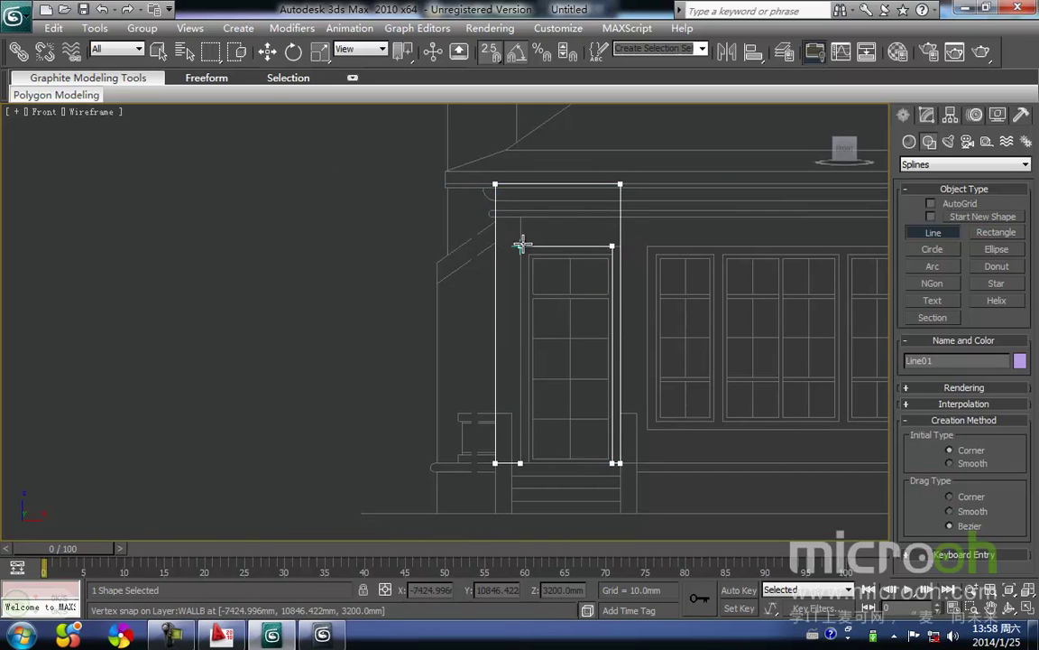
{"action": "left_click", "coordinate": [521, 245]}
{"action": "left_click", "coordinate": [521, 464]}
{"action": "left_click", "coordinate": [505, 370]}
{"action": "key", "text": "w"}
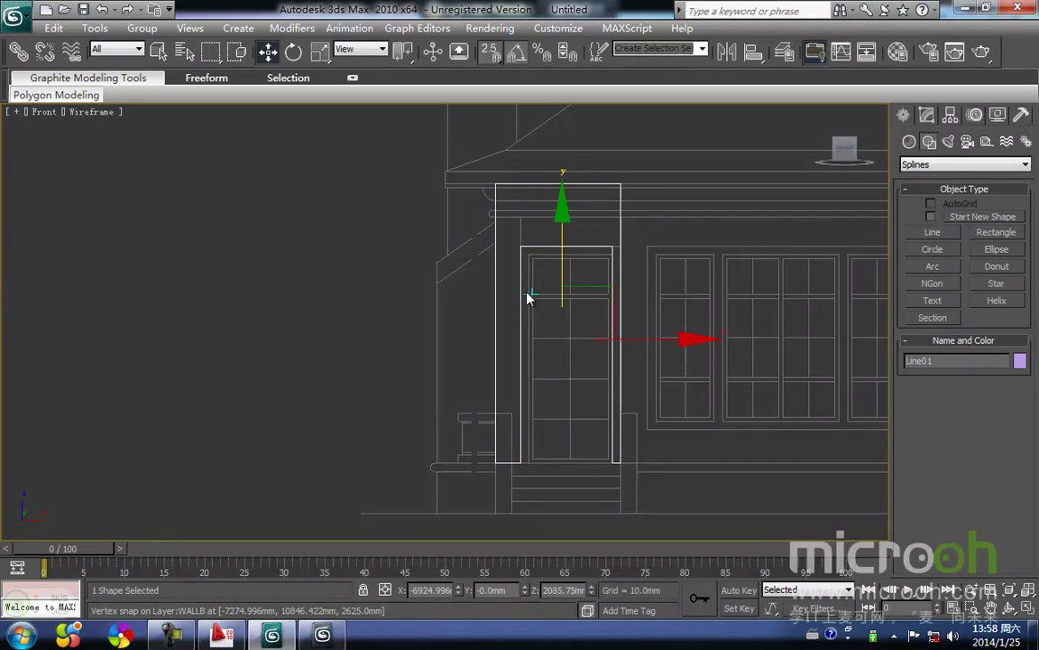
Move the wall outline along Y in the top view onto the face of the plan wall that contains the door
{"action": "scroll", "coordinate": [487, 271], "scroll_direction": "down", "scroll_amount": 2}
{"action": "key", "text": "t"}
{"action": "scroll", "coordinate": [484, 274], "scroll_direction": "down", "scroll_amount": 3}
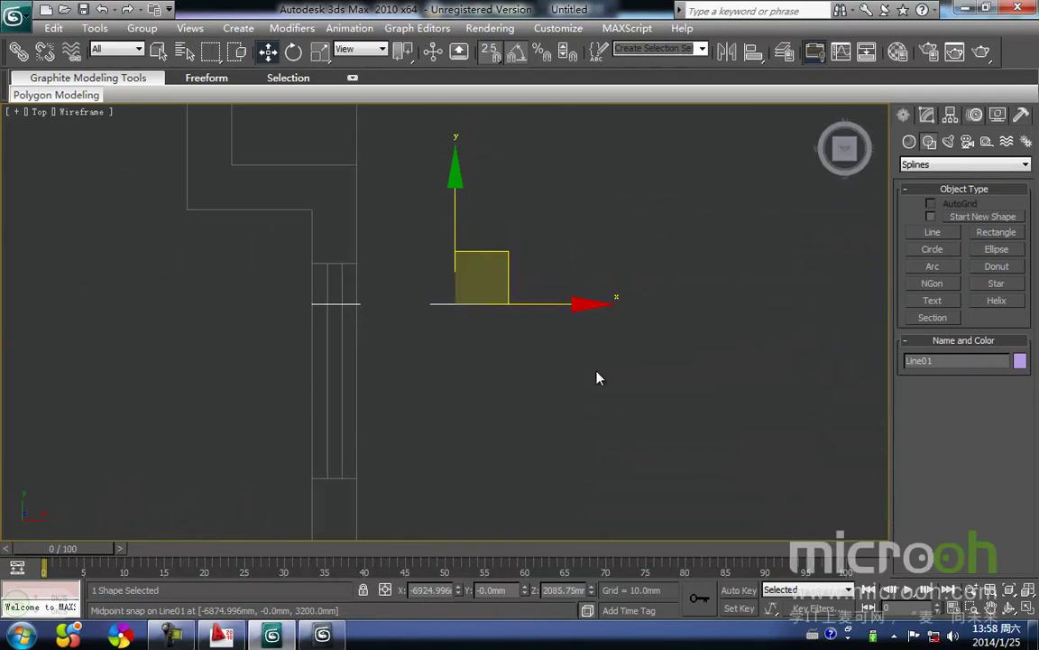
{"action": "scroll", "coordinate": [394, 273], "scroll_direction": "down", "scroll_amount": 2}
{"action": "left_click_drag", "start_coordinate": [451, 204], "coordinate": [408, 440]}
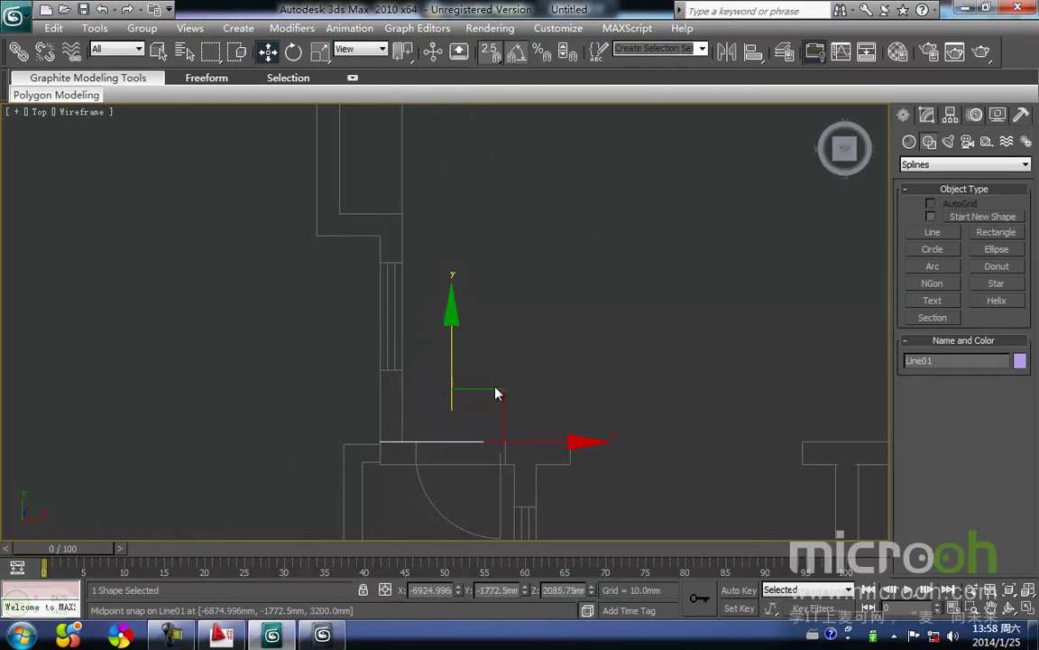
{"action": "left_click", "coordinate": [550, 384]}
Snap the outline's outer right vertices to the far face of the perpendicular wall beside the door in the plan
{"action": "middle_click_drag", "start_coordinate": [557, 380], "coordinate": [532, 317]}
{"action": "scroll", "coordinate": [538, 383], "scroll_direction": "up", "scroll_amount": 3}
{"action": "middle_click_drag", "start_coordinate": [460, 430], "coordinate": [381, 341]}
{"action": "key", "text": "1"}
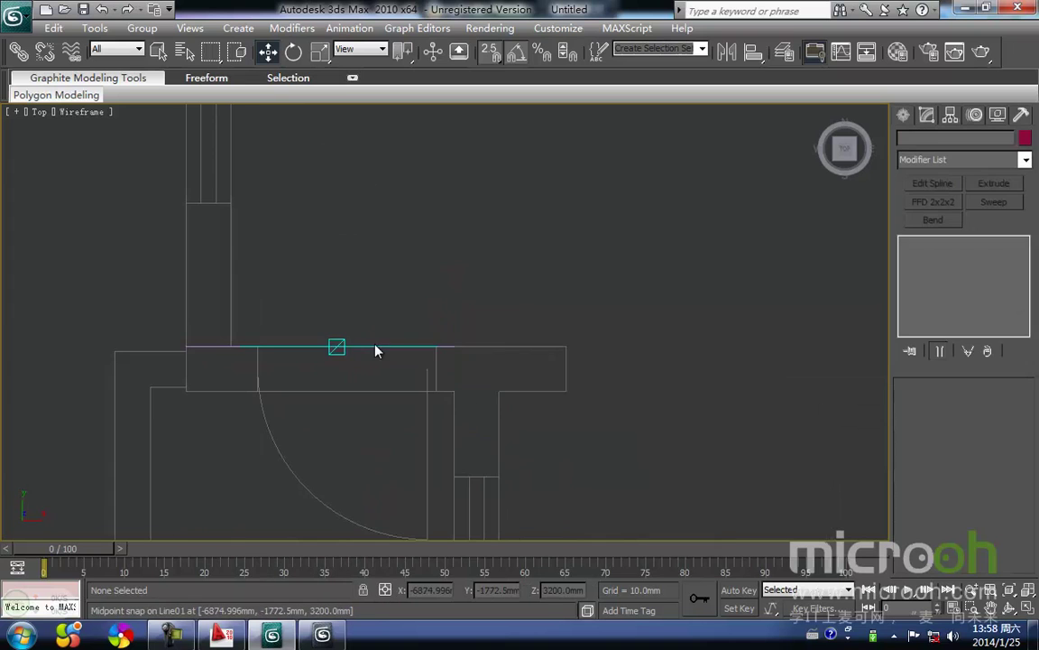
{"action": "left_click_drag", "start_coordinate": [459, 366], "coordinate": [409, 314]}
{"action": "left_click", "coordinate": [908, 244]}
{"action": "left_click", "coordinate": [934, 260]}
{"action": "middle_click_drag", "start_coordinate": [561, 338], "coordinate": [574, 321]}
{"action": "left_click_drag", "start_coordinate": [498, 347], "coordinate": [457, 307]}
{"action": "key", "text": "space"}
{"action": "left_click_drag", "start_coordinate": [541, 344], "coordinate": [512, 375]}
{"action": "key", "text": "space"}
{"action": "left_click", "coordinate": [552, 397]}
Extrude the door wall outline by 250 mm
{"action": "middle_click_drag", "start_coordinate": [468, 399], "coordinate": [523, 383]}
{"action": "key", "text": "f"}
{"action": "key", "text": "z"}
{"action": "middle_click_drag", "start_coordinate": [462, 367], "coordinate": [461, 386]}
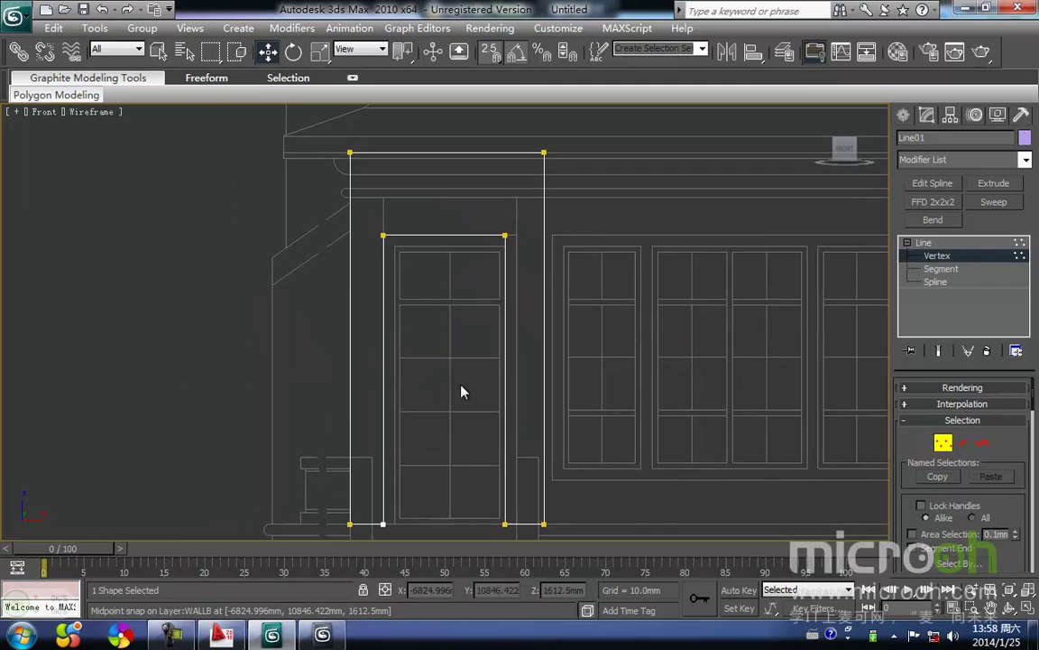
{"action": "left_click", "coordinate": [994, 183]}
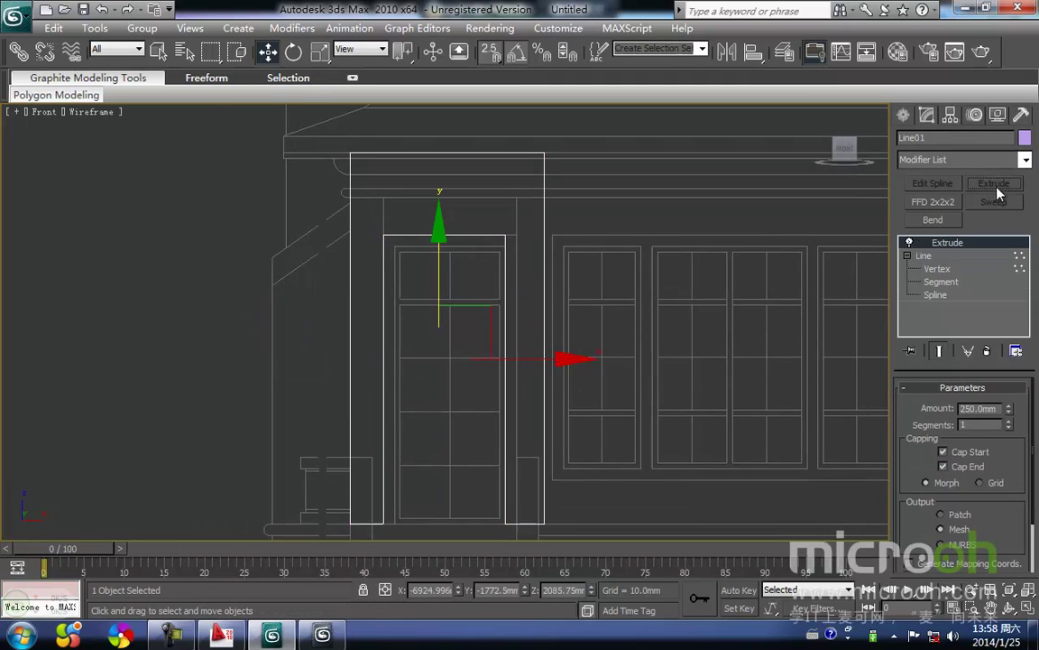
Compare the extruded wall's thickness and position with the plan wall in the top view
{"action": "middle_click_drag", "start_coordinate": [506, 402], "coordinate": [528, 312]}
{"action": "key", "text": "t"}
{"action": "key", "text": "z"}
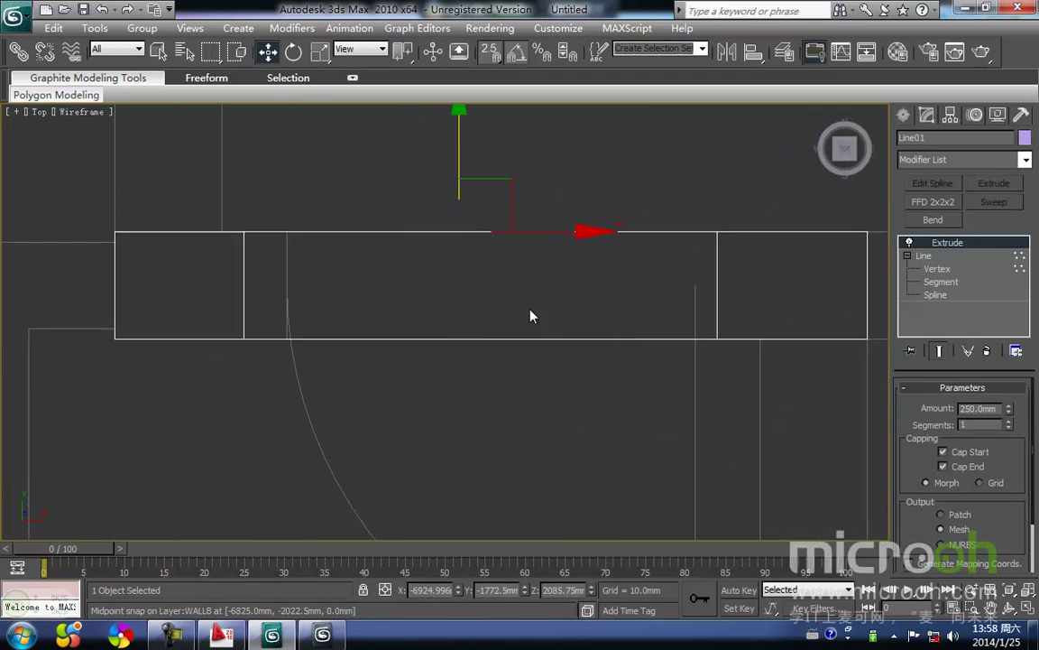
{"action": "left_click", "coordinate": [370, 372]}
{"action": "middle_click_drag", "start_coordinate": [380, 376], "coordinate": [506, 409]}
{"action": "left_click", "coordinate": [470, 264]}
{"action": "key", "text": "space"}
{"action": "middle_click_drag", "start_coordinate": [574, 219], "coordinate": [558, 250]}
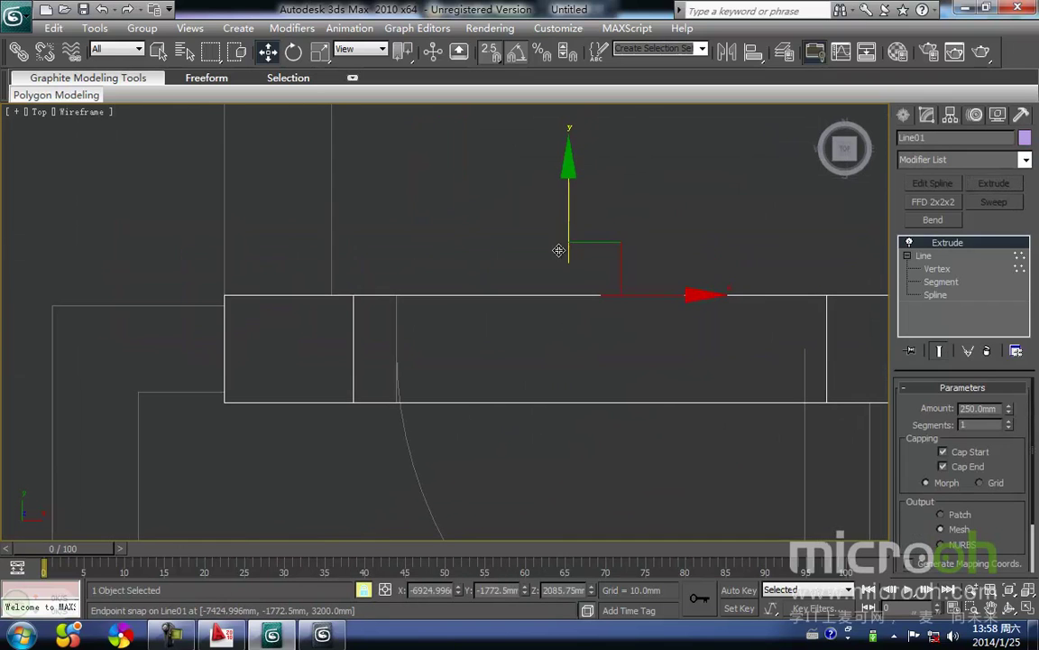
{"action": "left_click_drag", "start_coordinate": [568, 220], "coordinate": [570, 199]}
{"action": "key", "text": "ctrl+z"}
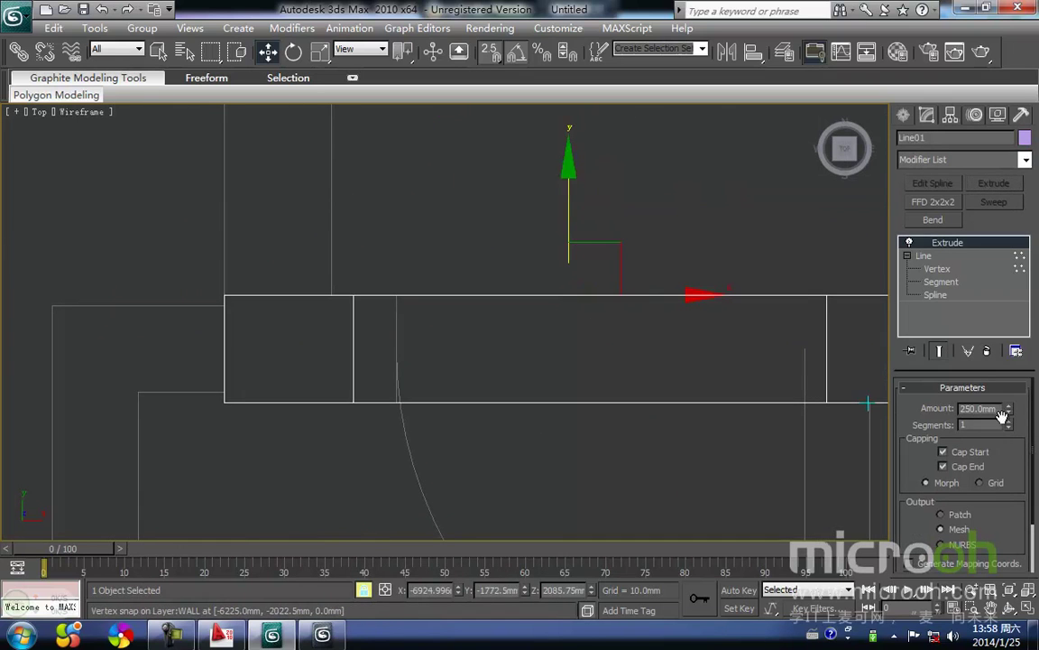
{"action": "middle_click_drag", "start_coordinate": [496, 377], "coordinate": [478, 382]}
{"action": "key", "text": "space"}
{"action": "left_click_drag", "start_coordinate": [604, 460], "coordinate": [501, 312]}
{"action": "middle_click_drag", "start_coordinate": [457, 279], "coordinate": [443, 274]}
Display the front view shaded and frame the extruded door wall
{"action": "key", "text": "f"}
{"action": "key", "text": "z"}
{"action": "key", "text": "F3"}
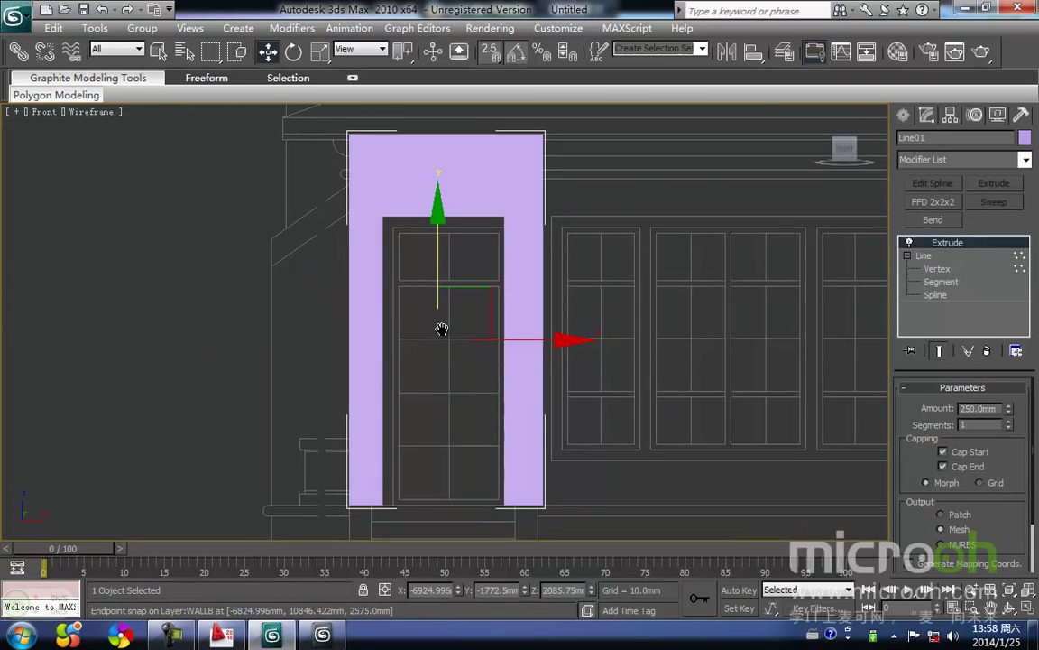
{"action": "left_click", "coordinate": [573, 311]}
{"action": "left_click", "coordinate": [393, 303]}
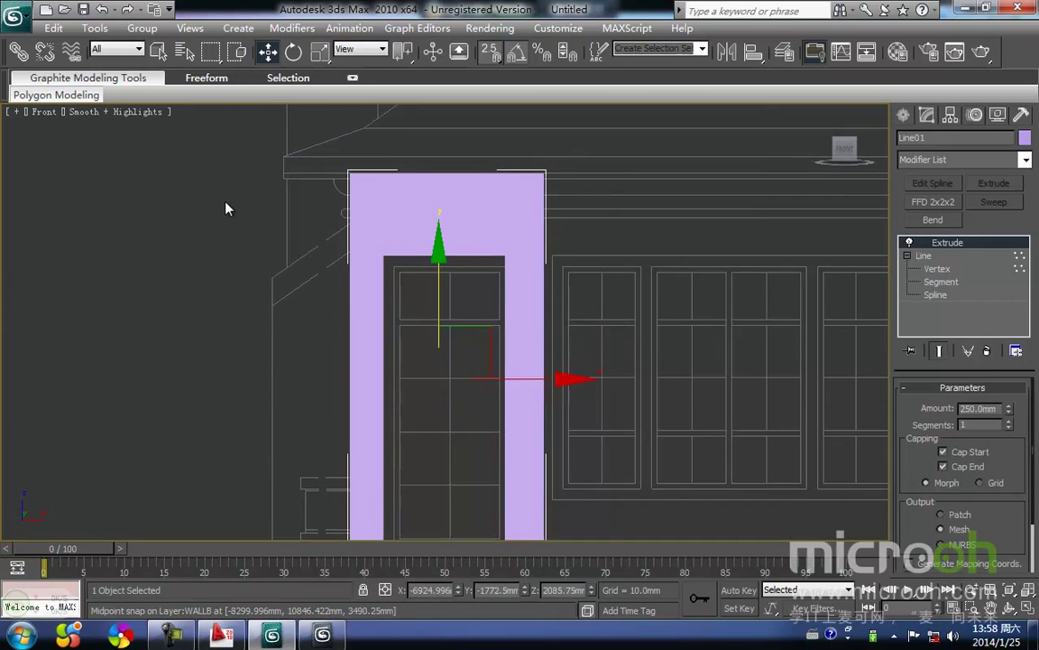
{"action": "scroll", "coordinate": [622, 237], "scroll_direction": "down", "scroll_amount": 2}
{"action": "middle_click_drag", "start_coordinate": [525, 324], "coordinate": [515, 301]}
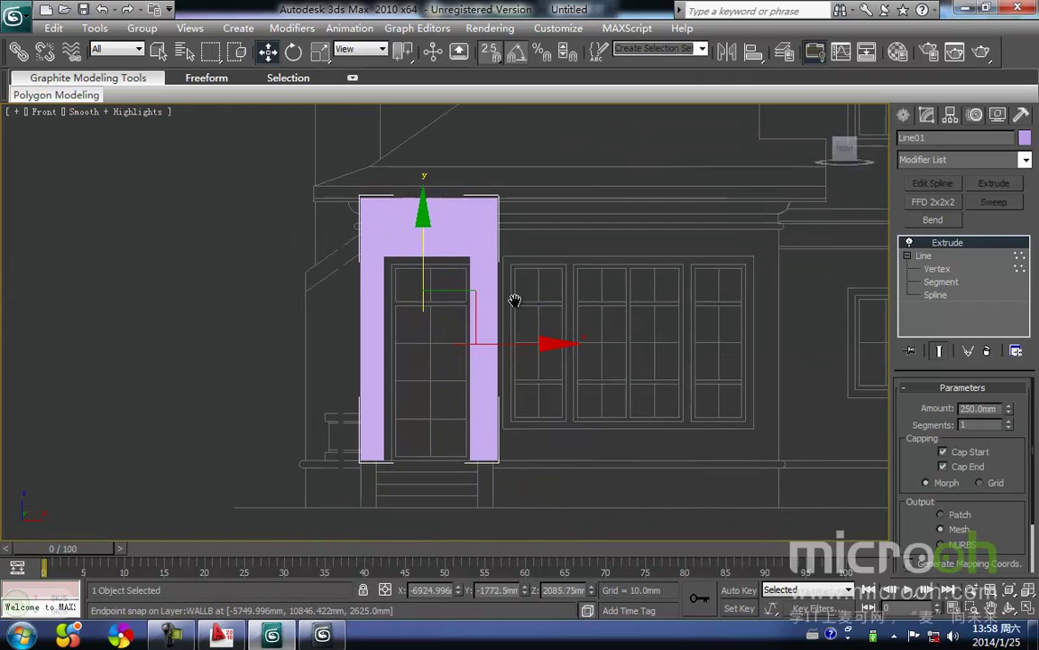
Switch to AutoCAD and examine the wall-finish notes on the ground floor of the ①～⑪ elevation
{"action": "left_click", "coordinate": [237, 639]}
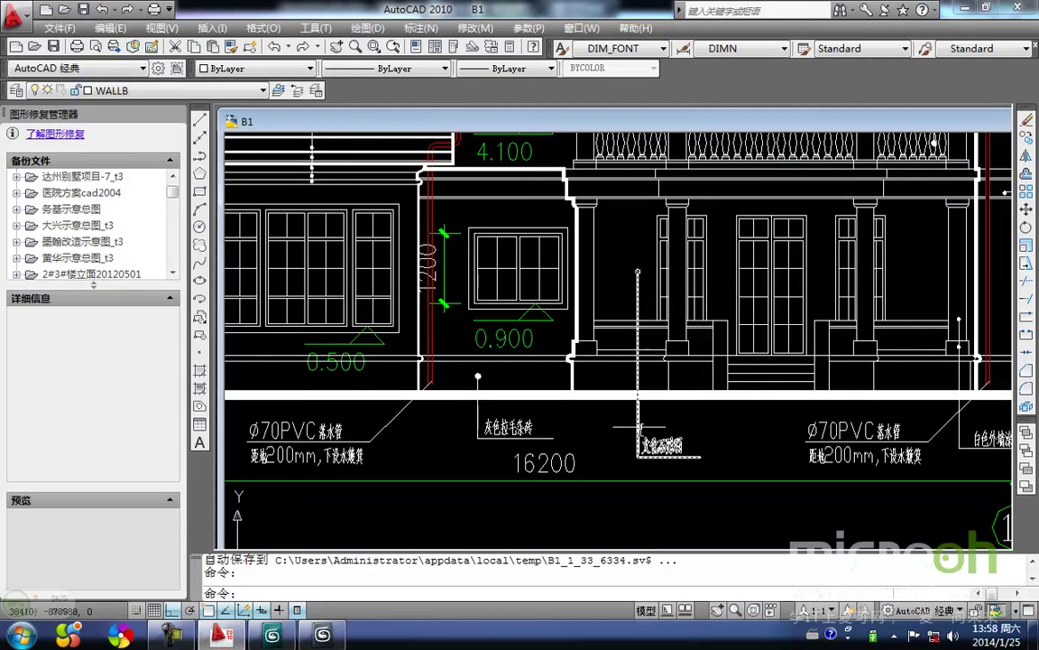
{"action": "middle_click_drag", "start_coordinate": [679, 421], "coordinate": [741, 436]}
{"action": "scroll", "coordinate": [609, 407], "scroll_direction": "down", "scroll_amount": 2}
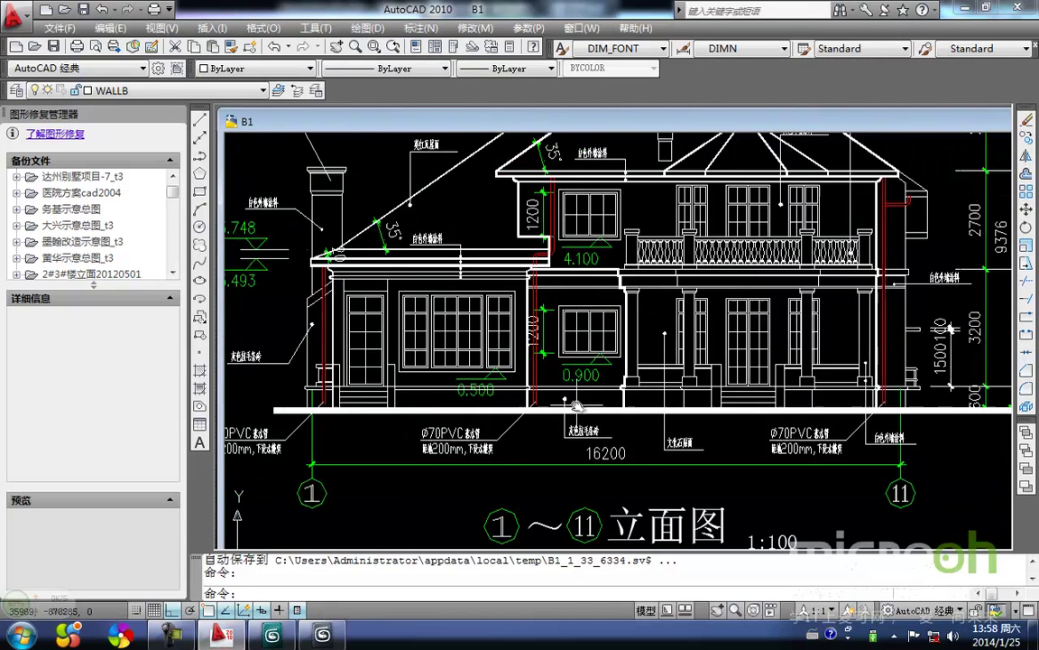
{"action": "middle_click_drag", "start_coordinate": [571, 403], "coordinate": [647, 407]}
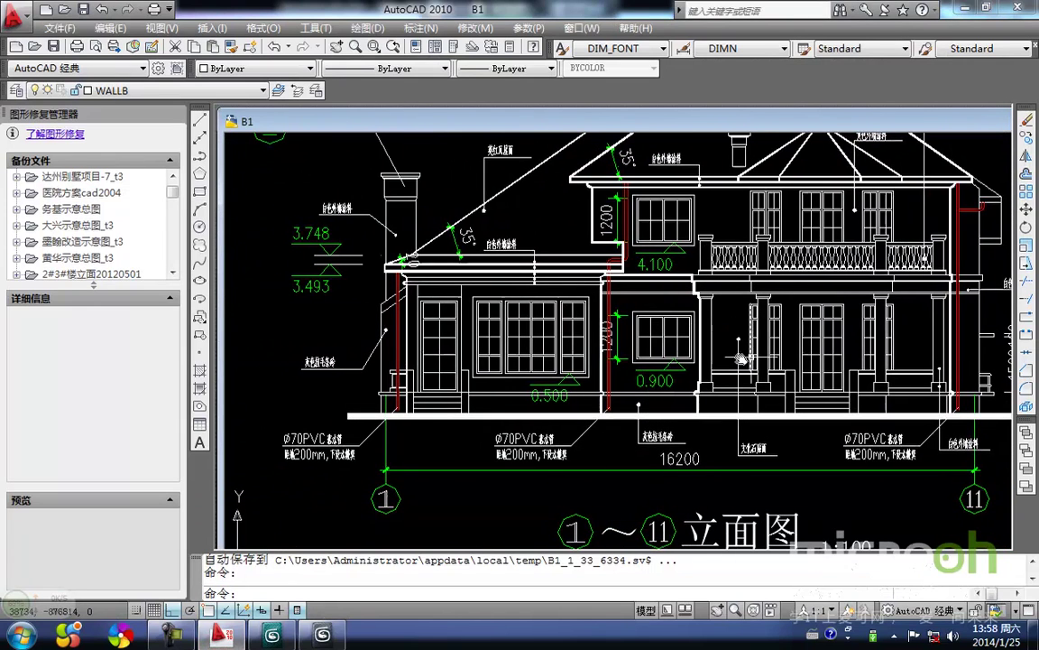
{"action": "middle_click_drag", "start_coordinate": [685, 351], "coordinate": [701, 339]}
{"action": "scroll", "coordinate": [701, 343], "scroll_direction": "up", "scroll_amount": 1}
{"action": "scroll", "coordinate": [708, 424], "scroll_direction": "up", "scroll_amount": 1}
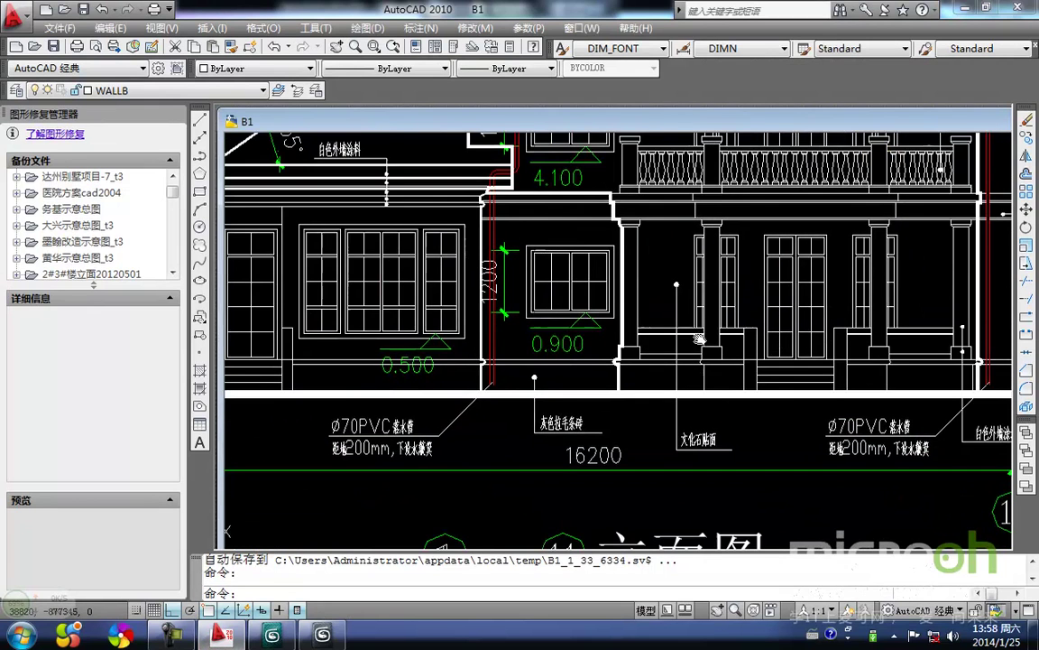
{"action": "scroll", "coordinate": [710, 451], "scroll_direction": "up", "scroll_amount": 2}
{"action": "middle_click_drag", "start_coordinate": [710, 451], "coordinate": [769, 458]}
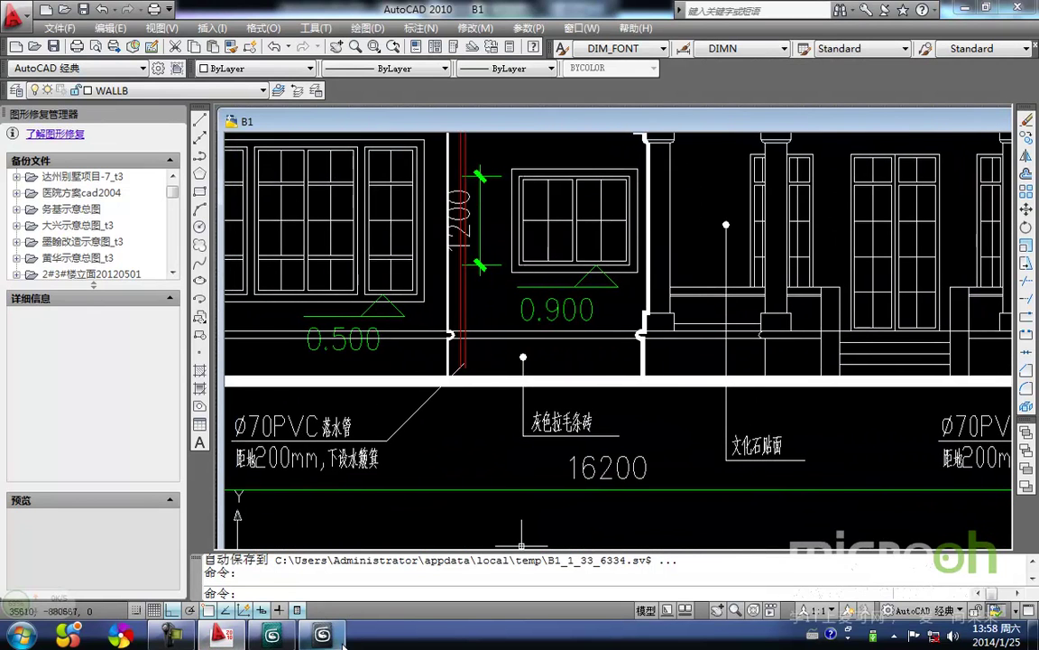
Return to 3ds Max, select the door wall and name the first material 文化石贴面 in the Material Editor
{"action": "left_click", "coordinate": [286, 636]}
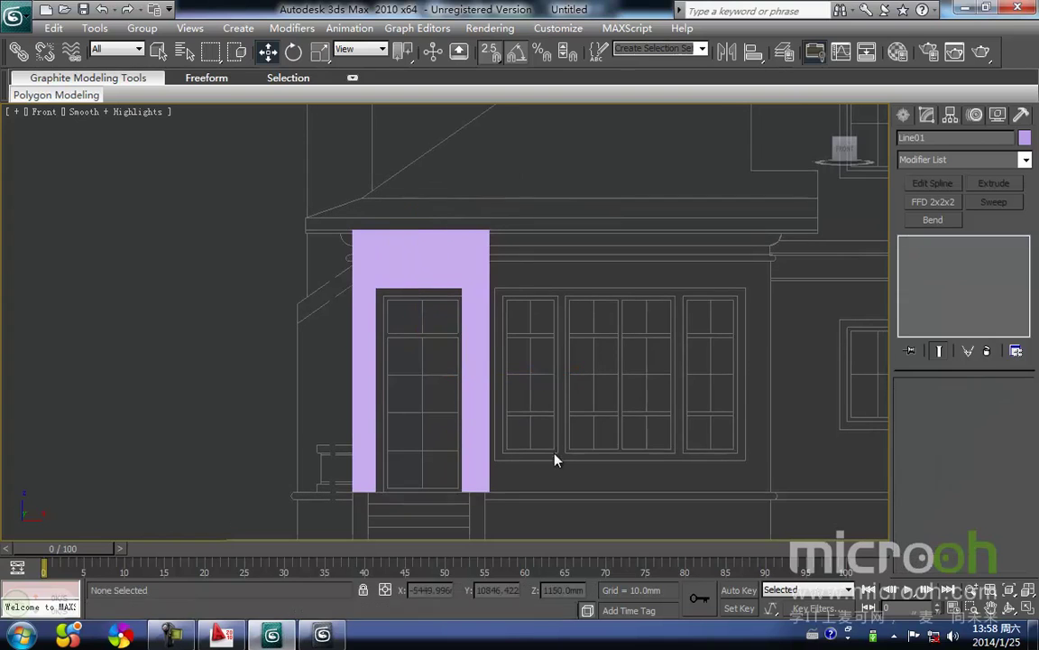
{"action": "middle_click_drag", "start_coordinate": [437, 411], "coordinate": [406, 378]}
{"action": "key", "text": "m"}
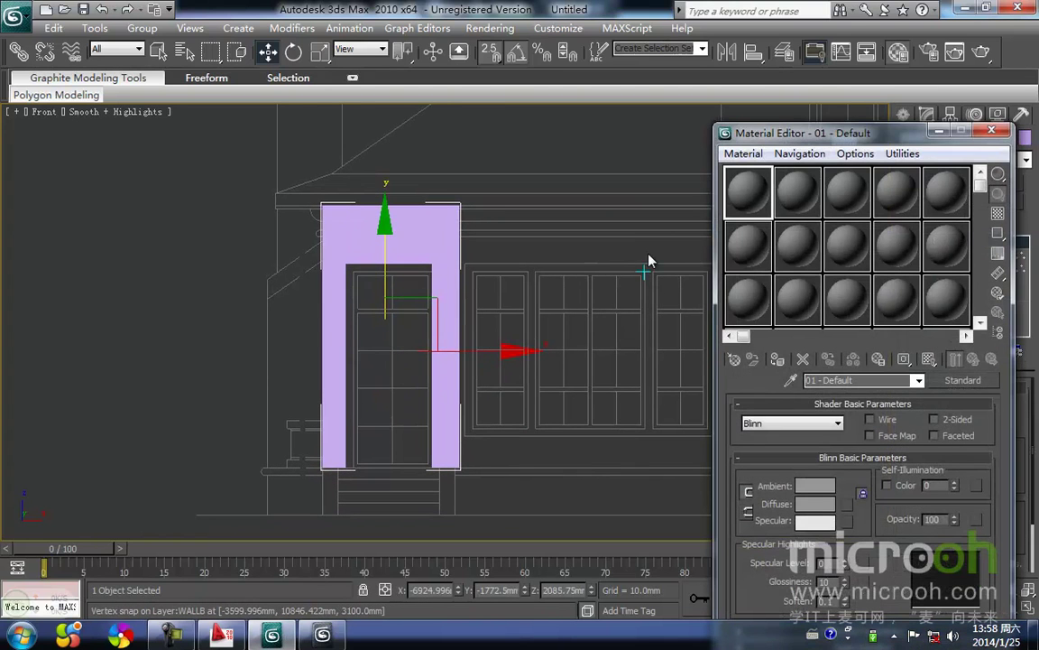
{"action": "left_click_drag", "start_coordinate": [825, 144], "coordinate": [743, 116]}
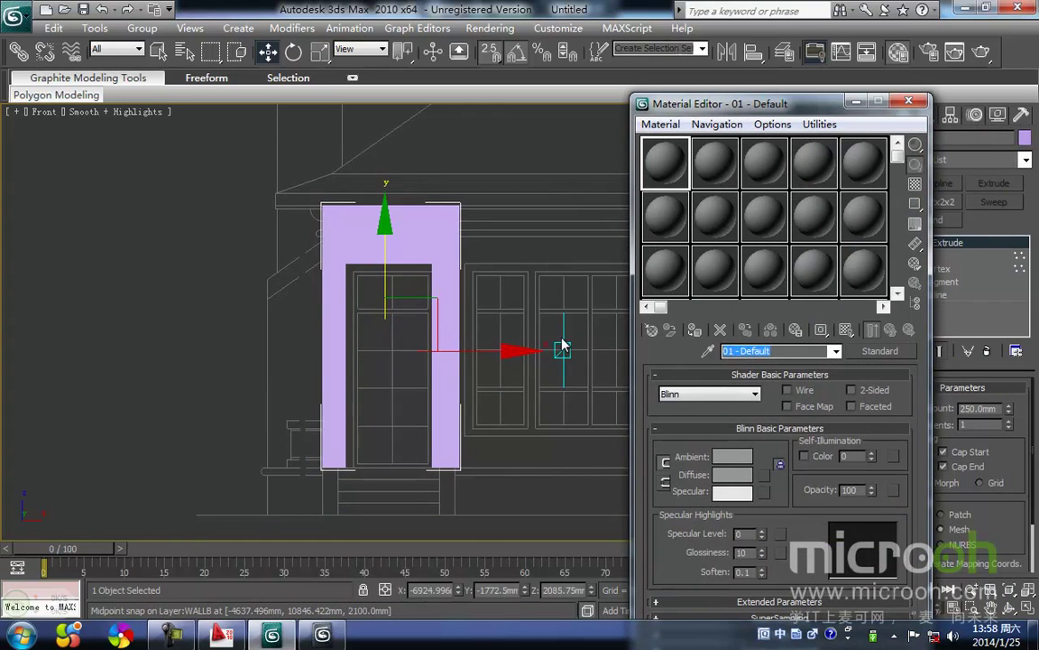
{"action": "type", "text": "men"}
{"action": "key", "text": "BackSpace"}
{"action": "key", "text": "BackSpace"}
{"action": "key", "text": "BackSpace"}
{"action": "type", "text": "wenhuas"}
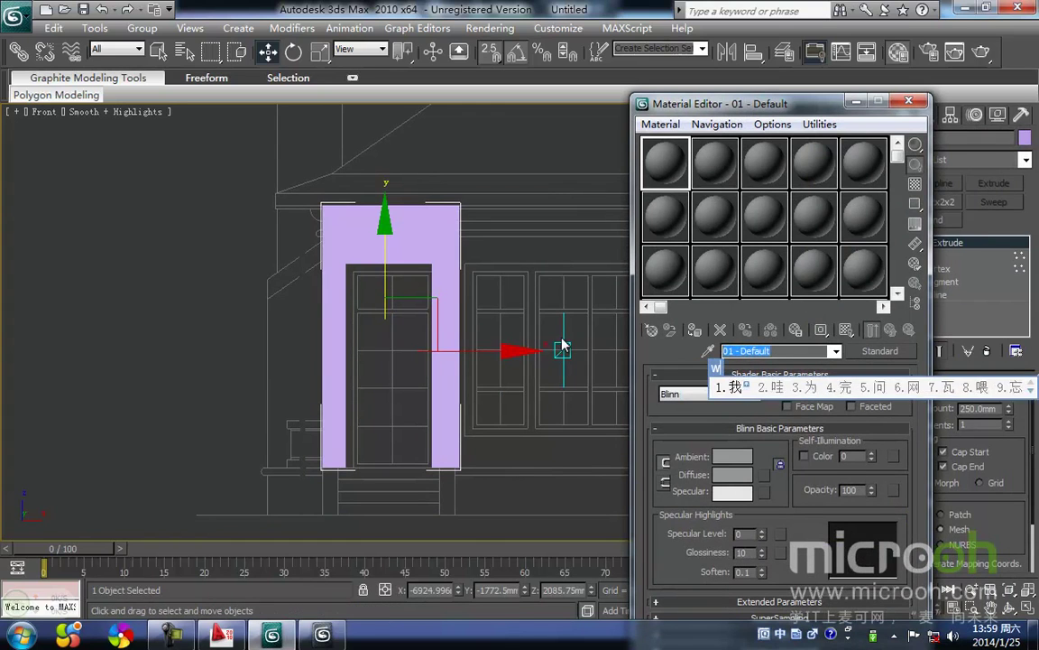
{"action": "key", "text": "space"}
{"action": "type", "text": "tiemia"}
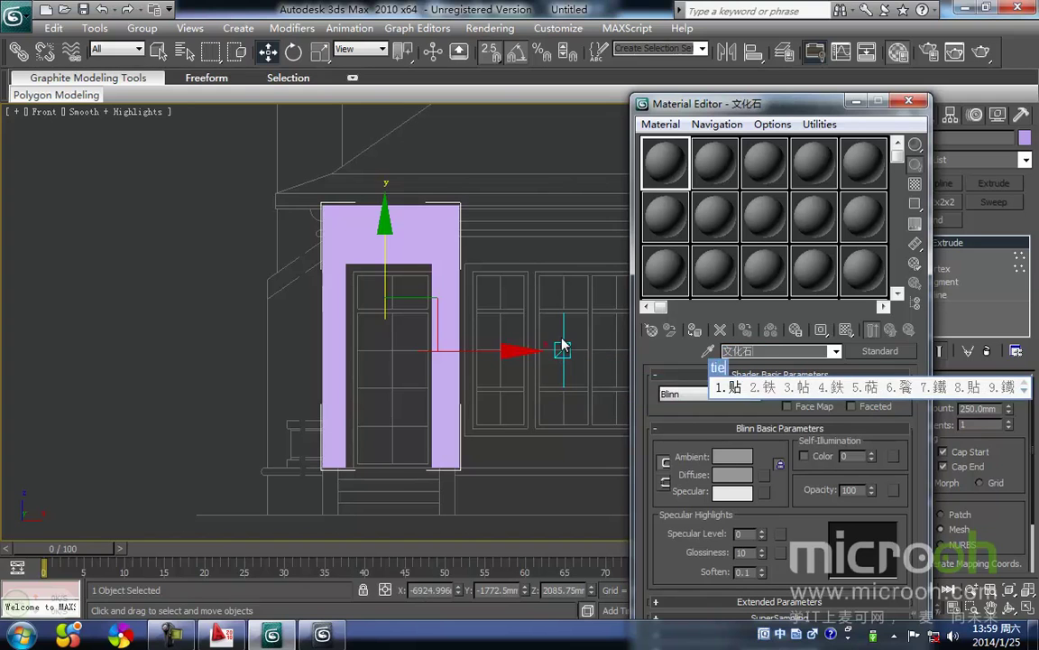
{"action": "type", "text": "n"}
{"action": "key", "text": "space"}
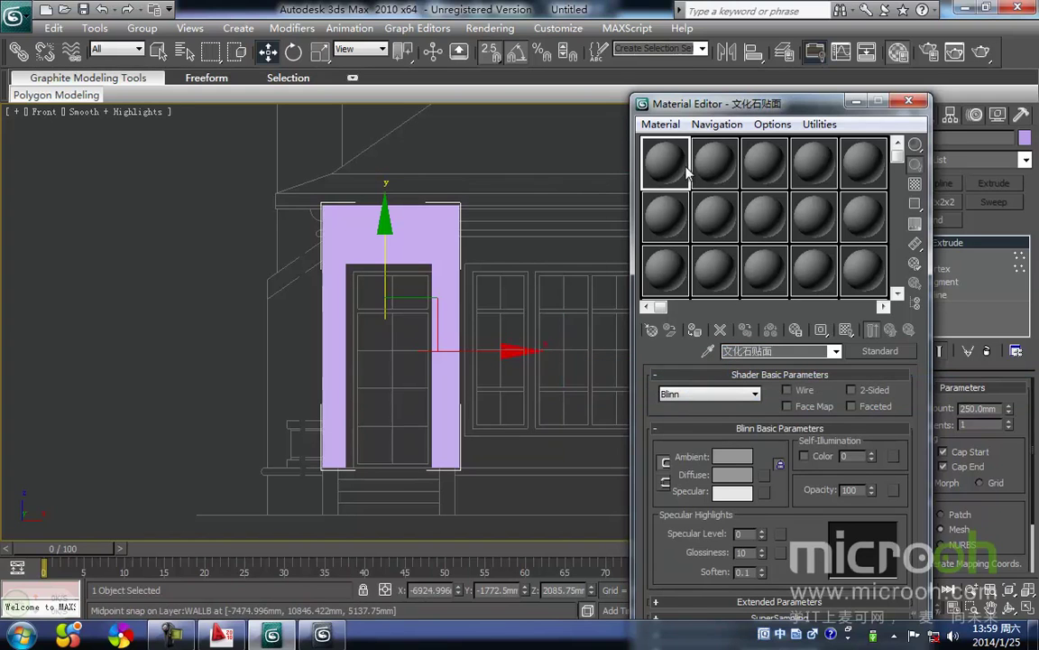
Set the material's ambient and diffuse colour to dark brown (RGB 60, 41, 22) and apply it to the door wall
{"action": "left_click", "coordinate": [731, 457]}
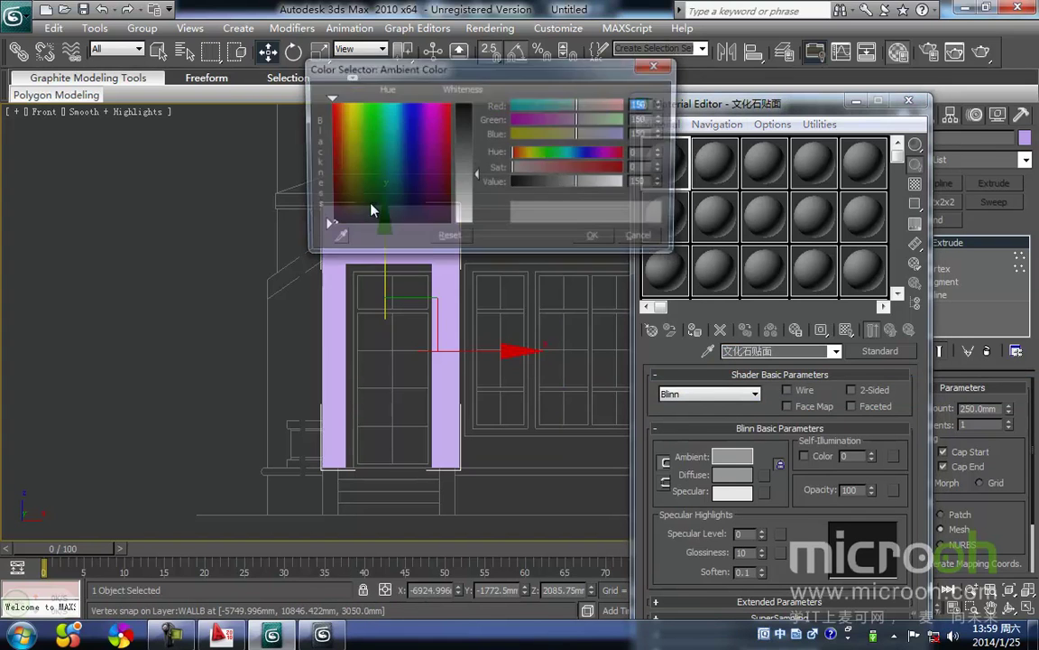
{"action": "left_click_drag", "start_coordinate": [417, 193], "coordinate": [339, 212]}
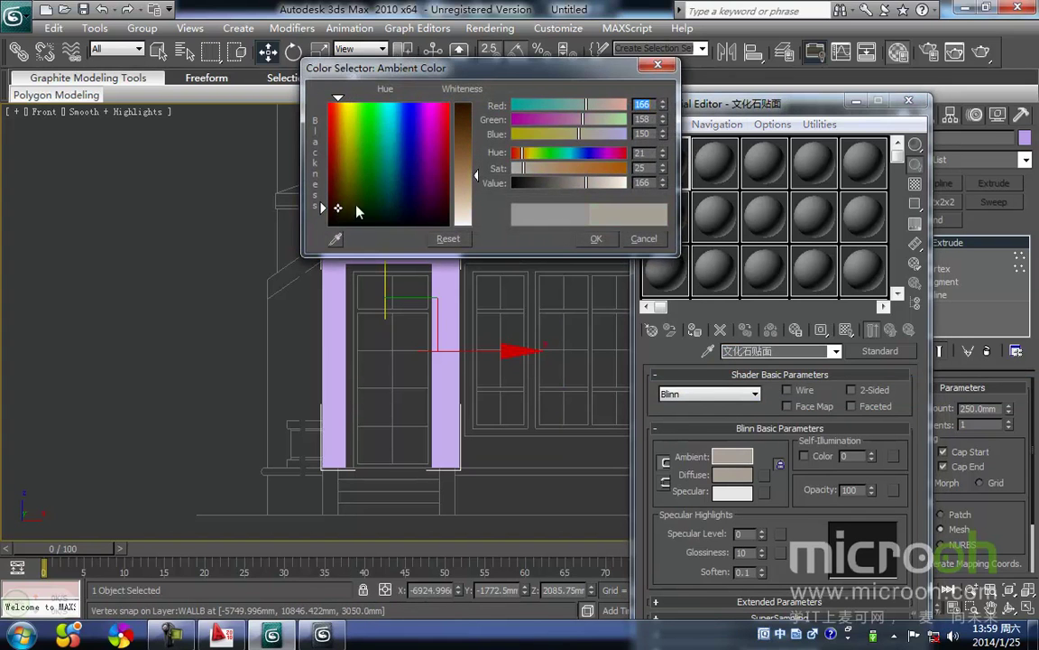
{"action": "left_click_drag", "start_coordinate": [474, 174], "coordinate": [478, 118]}
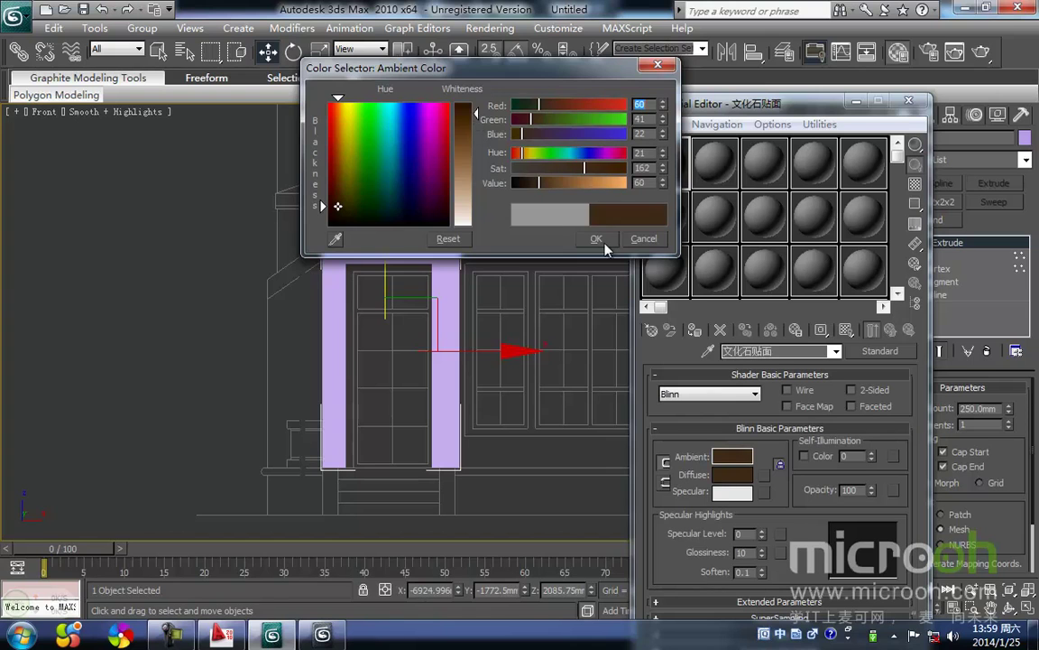
{"action": "left_click", "coordinate": [596, 238]}
{"action": "left_click_drag", "start_coordinate": [515, 242], "coordinate": [447, 240]}
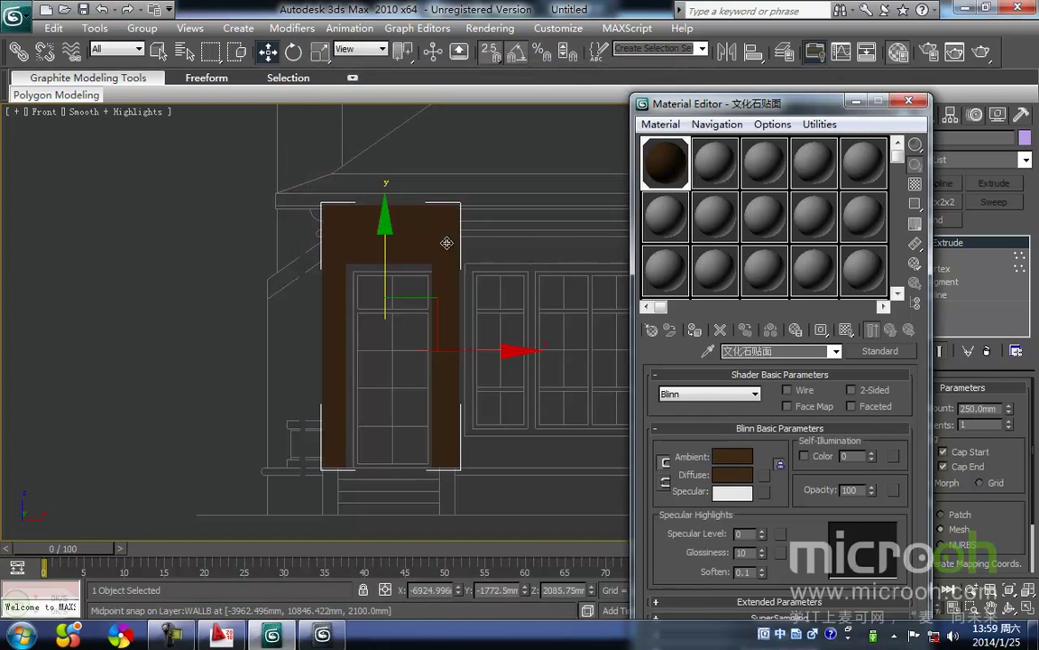
{"action": "left_click", "coordinate": [522, 278]}
{"action": "left_click", "coordinate": [907, 106]}
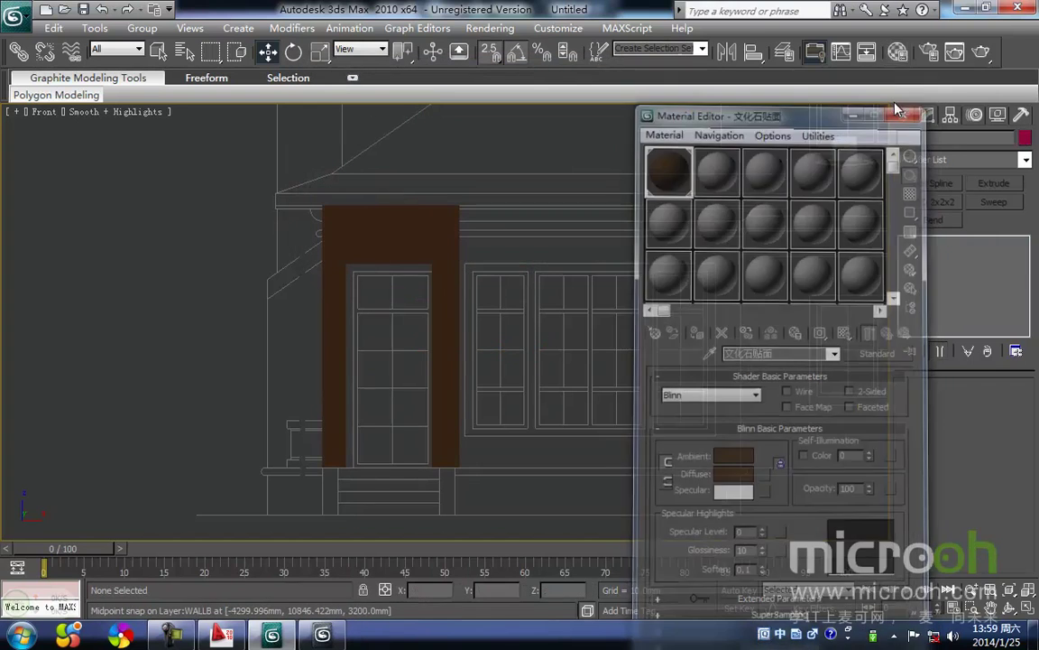
Move the door wall's two right-hand inner vertices onto the right edge of the elevation's door opening, keeping the Extrude modifier
{"action": "middle_click_drag", "start_coordinate": [429, 307], "coordinate": [512, 321]}
{"action": "scroll", "coordinate": [479, 293], "scroll_direction": "up", "scroll_amount": 4}
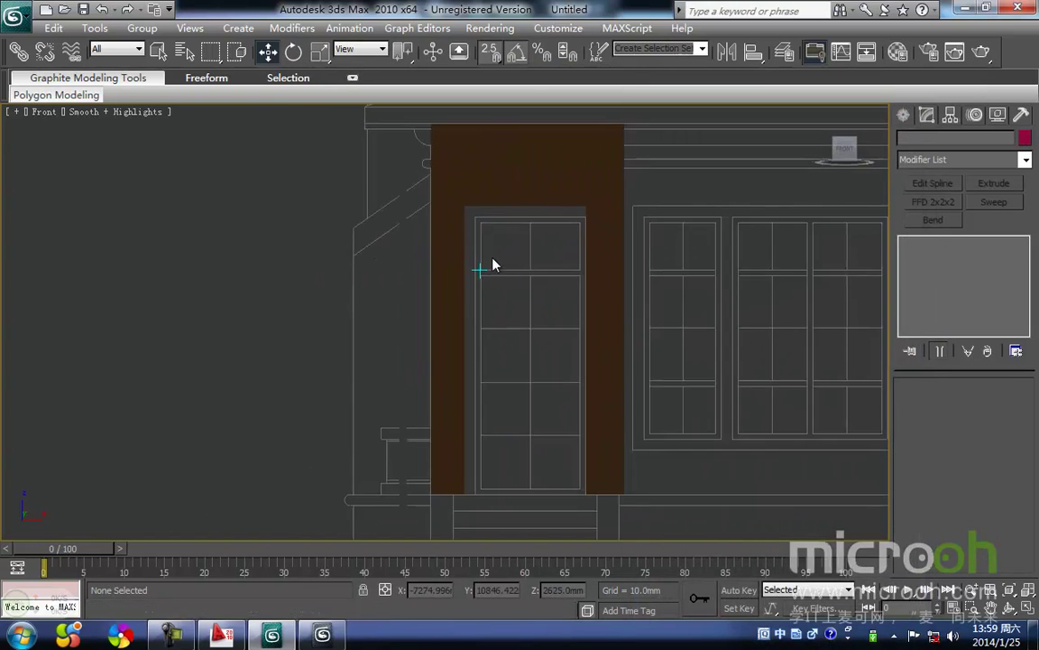
{"action": "key", "text": "F3"}
{"action": "key", "text": "F3"}
{"action": "key", "text": "F3"}
{"action": "middle_click_drag", "start_coordinate": [542, 321], "coordinate": [545, 298]}
{"action": "left_click", "coordinate": [489, 213]}
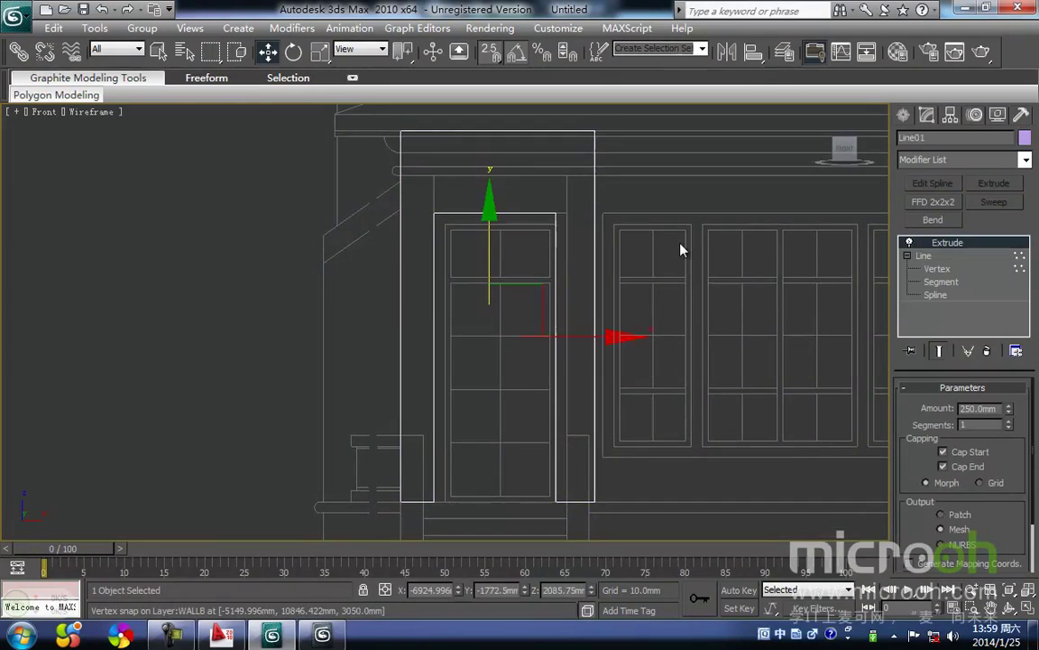
{"action": "left_click", "coordinate": [937, 269]}
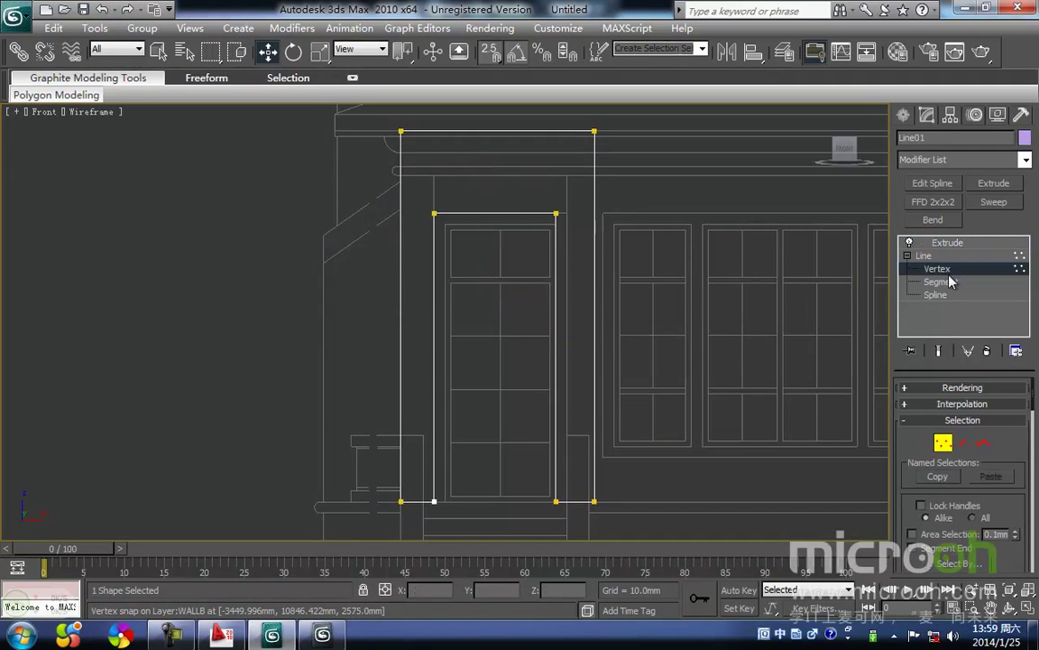
{"action": "left_click_drag", "start_coordinate": [517, 191], "coordinate": [516, 189]}
{"action": "middle_click_drag", "start_coordinate": [563, 336], "coordinate": [564, 283]}
{"action": "left_click_drag", "start_coordinate": [568, 485], "coordinate": [536, 400], "text": "ctrl"}
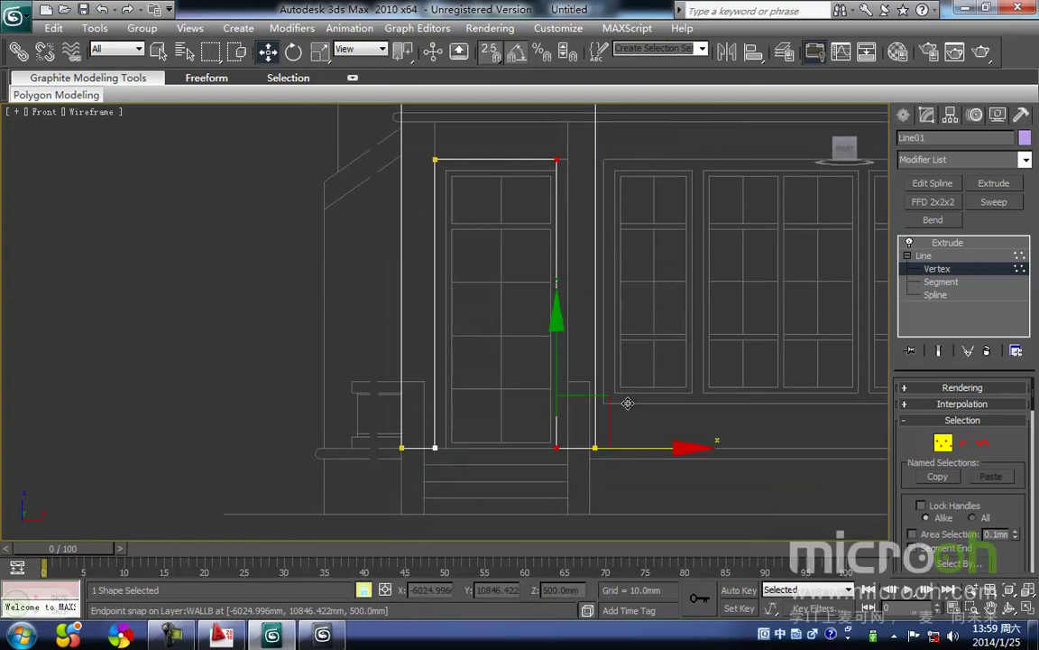
{"action": "middle_click_drag", "start_coordinate": [634, 209], "coordinate": [606, 329]}
{"action": "left_click_drag", "start_coordinate": [525, 299], "coordinate": [537, 240]}
{"action": "middle_click_drag", "start_coordinate": [544, 320], "coordinate": [545, 151]}
{"action": "left_click_drag", "start_coordinate": [536, 402], "coordinate": [531, 399]}
{"action": "left_click", "coordinate": [591, 257]}
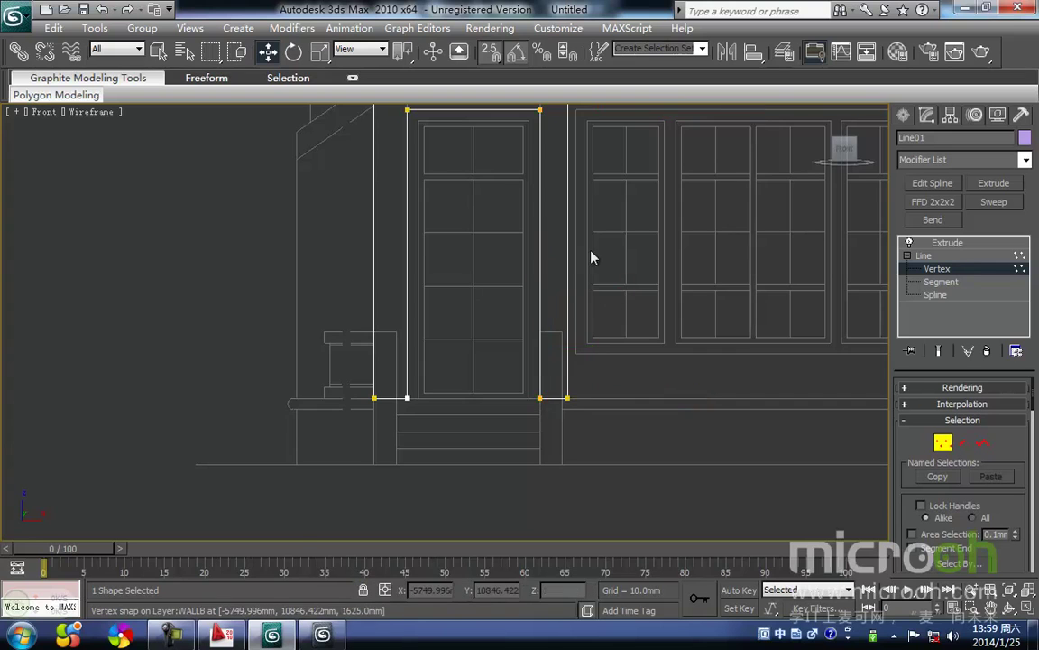
{"action": "middle_click_drag", "start_coordinate": [626, 167], "coordinate": [629, 315]}
{"action": "left_click", "coordinate": [945, 258]}
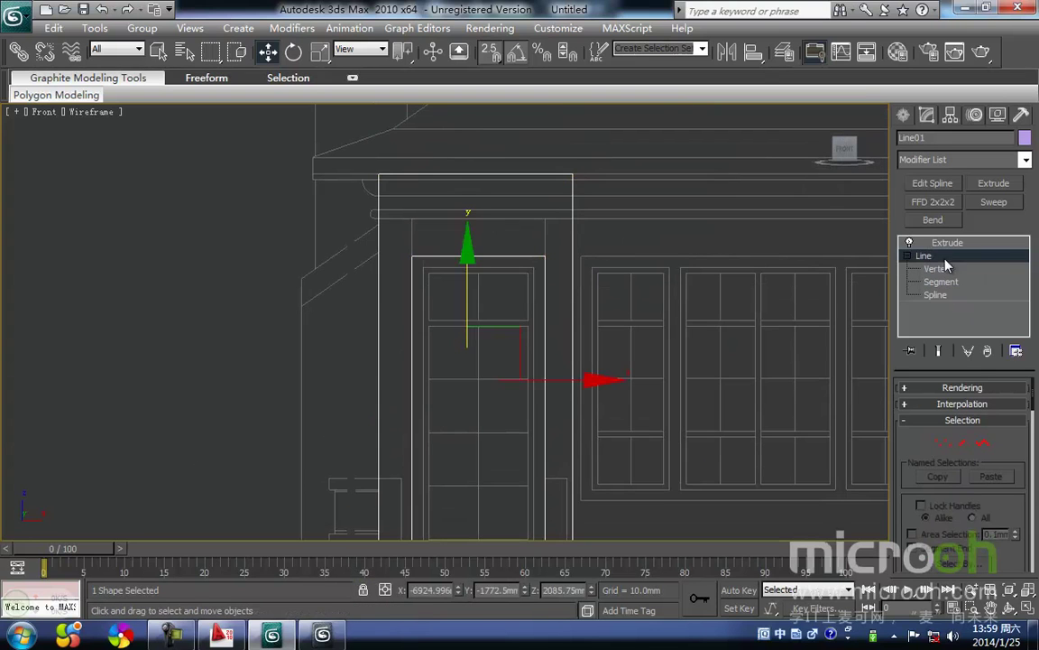
{"action": "left_click", "coordinate": [970, 247]}
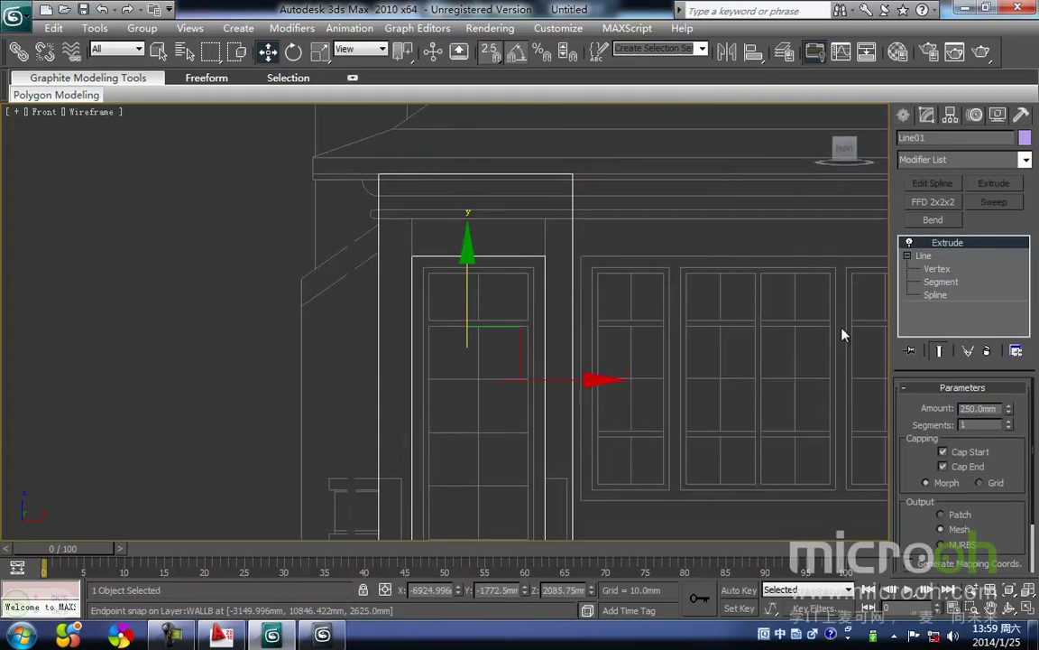
Compare the adjusted door wall with the elevation linework in shaded and wireframe display
{"action": "left_click", "coordinate": [629, 345]}
{"action": "key", "text": "F3"}
{"action": "key", "text": "F3"}
{"action": "middle_click_drag", "start_coordinate": [491, 347], "coordinate": [567, 357]}
{"action": "key", "text": "F3"}
{"action": "middle_click_drag", "start_coordinate": [630, 461], "coordinate": [632, 409]}
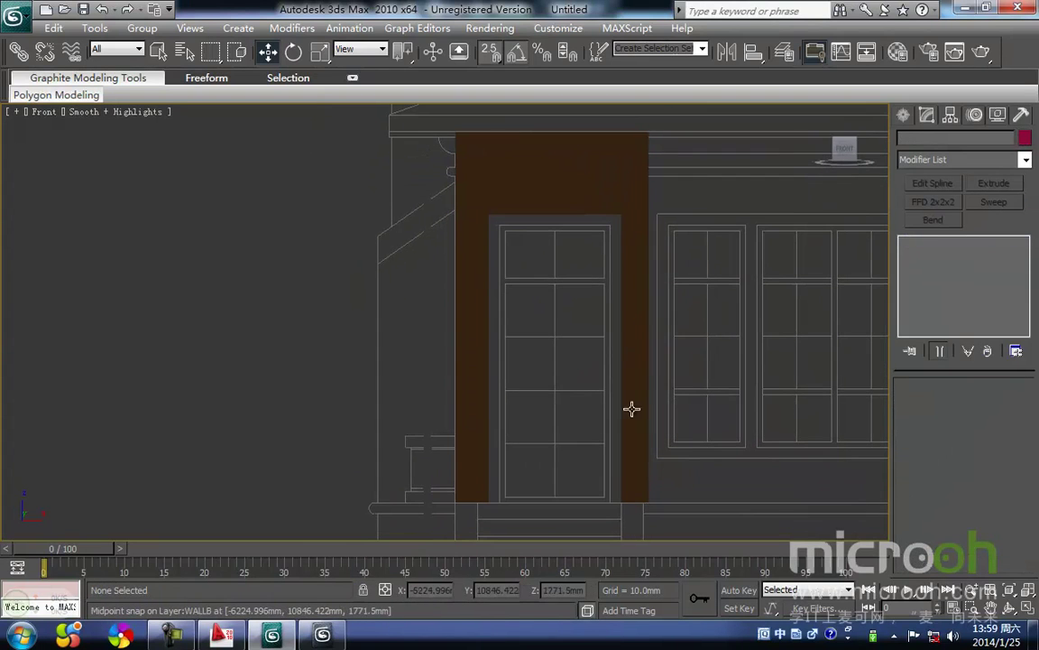
{"action": "key", "text": "F3"}
{"action": "middle_click_drag", "start_coordinate": [526, 308], "coordinate": [507, 347]}
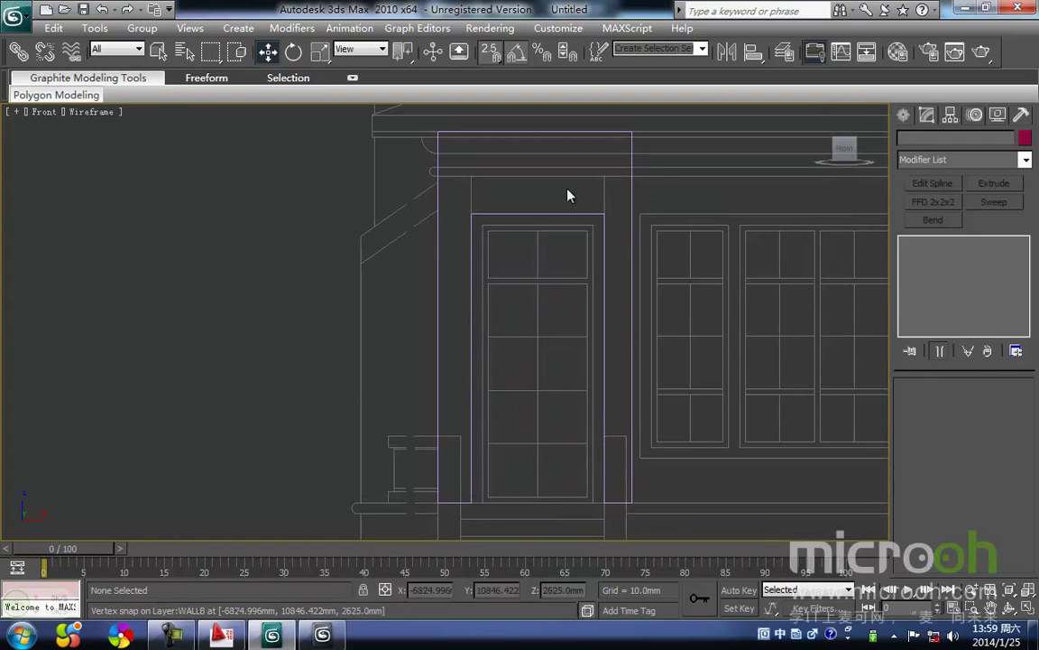
Start a snapped line outline for the door casing, following the door opening's outer edge up, across and down the other side
{"action": "left_click", "coordinate": [905, 115]}
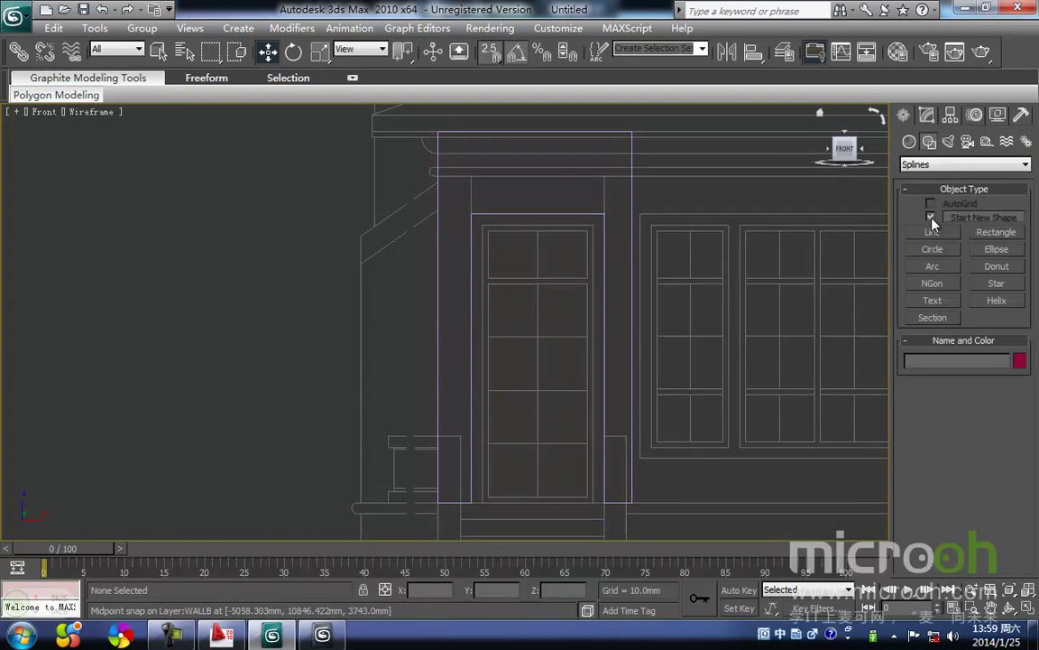
{"action": "left_click", "coordinate": [933, 232]}
{"action": "middle_click_drag", "start_coordinate": [650, 330], "coordinate": [661, 307]}
{"action": "scroll", "coordinate": [518, 451], "scroll_direction": "up", "scroll_amount": 2}
{"action": "middle_click_drag", "start_coordinate": [513, 446], "coordinate": [535, 279]}
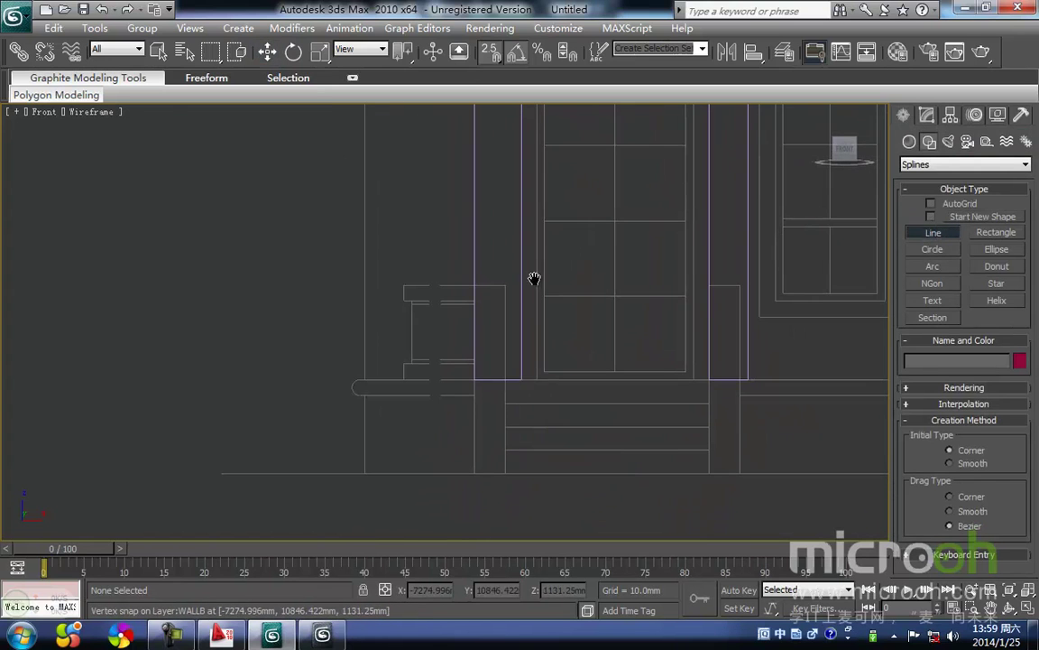
{"action": "left_click", "coordinate": [520, 386]}
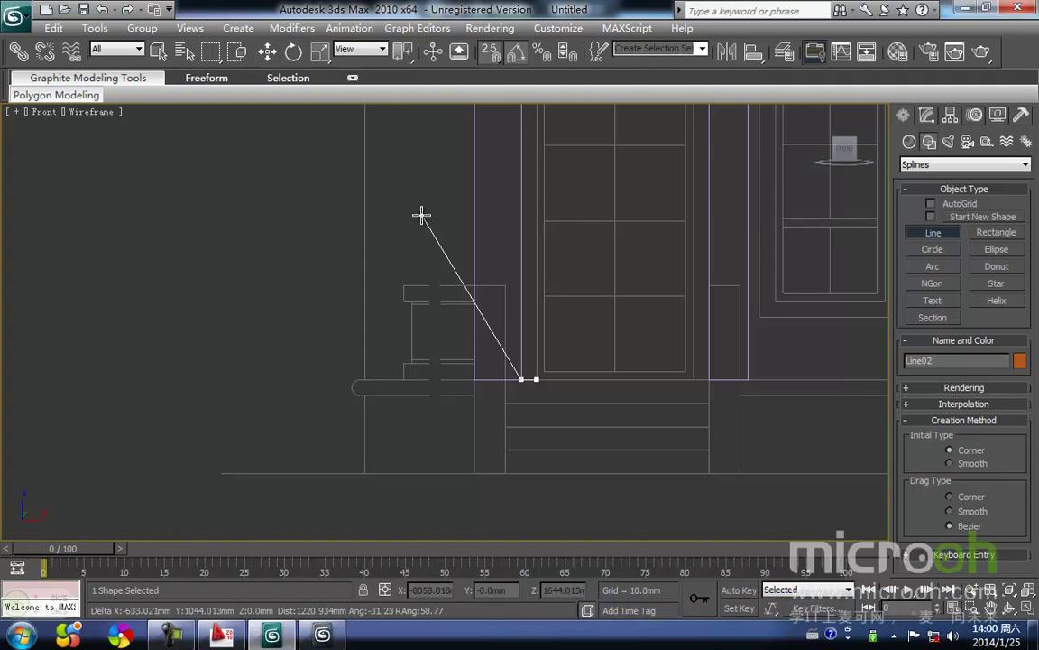
{"action": "middle_click_drag", "start_coordinate": [421, 214], "coordinate": [446, 322]}
{"action": "middle_click_drag", "start_coordinate": [564, 176], "coordinate": [441, 276]}
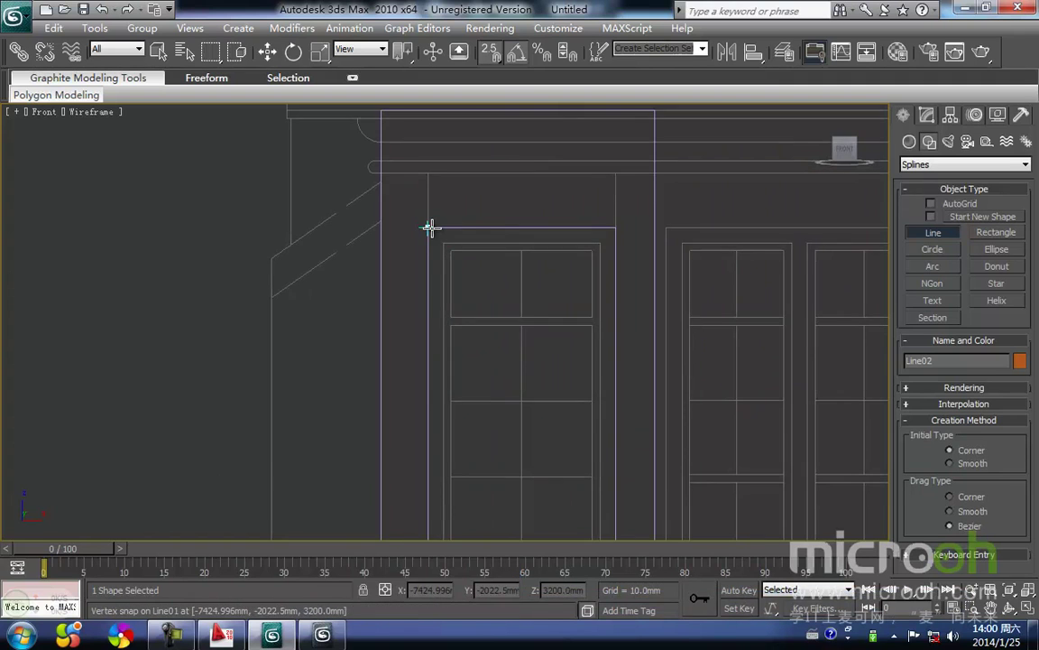
{"action": "left_click", "coordinate": [600, 243]}
{"action": "scroll", "coordinate": [436, 382], "scroll_direction": "down", "scroll_amount": 4}
{"action": "scroll", "coordinate": [438, 430], "scroll_direction": "up", "scroll_amount": 4}
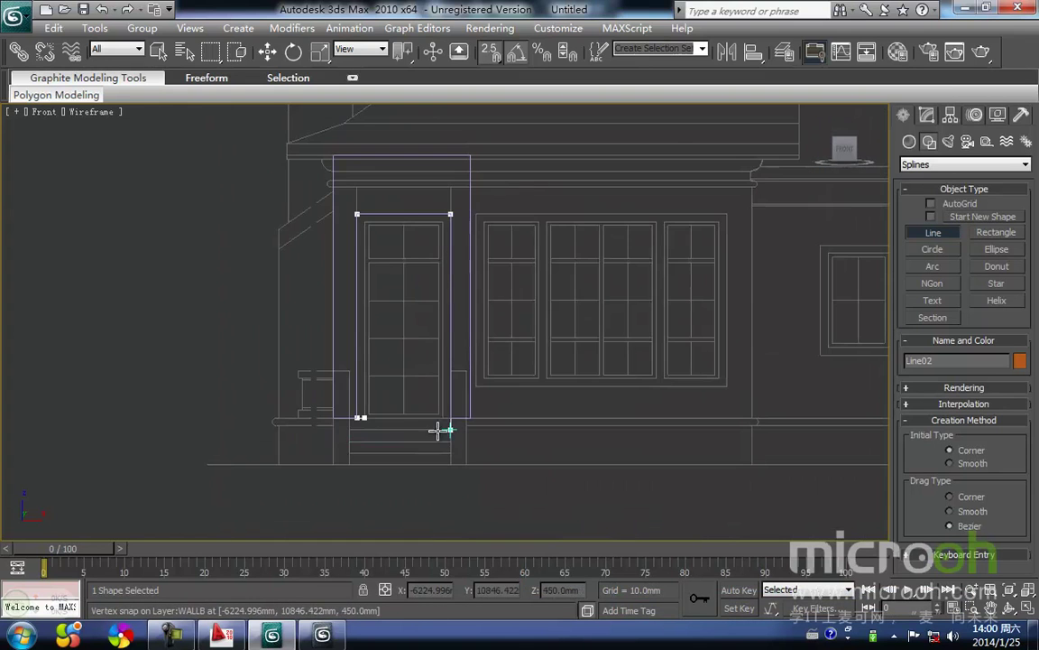
{"action": "left_click", "coordinate": [464, 305]}
Trace the casing's inner edge around the door leaf back to the starting point and close the spline
{"action": "left_click", "coordinate": [446, 308]}
{"action": "middle_click_drag", "start_coordinate": [408, 190], "coordinate": [446, 321]}
{"action": "scroll", "coordinate": [449, 334], "scroll_direction": "down", "scroll_amount": 2}
{"action": "left_click", "coordinate": [478, 124]}
{"action": "left_click", "coordinate": [367, 125]}
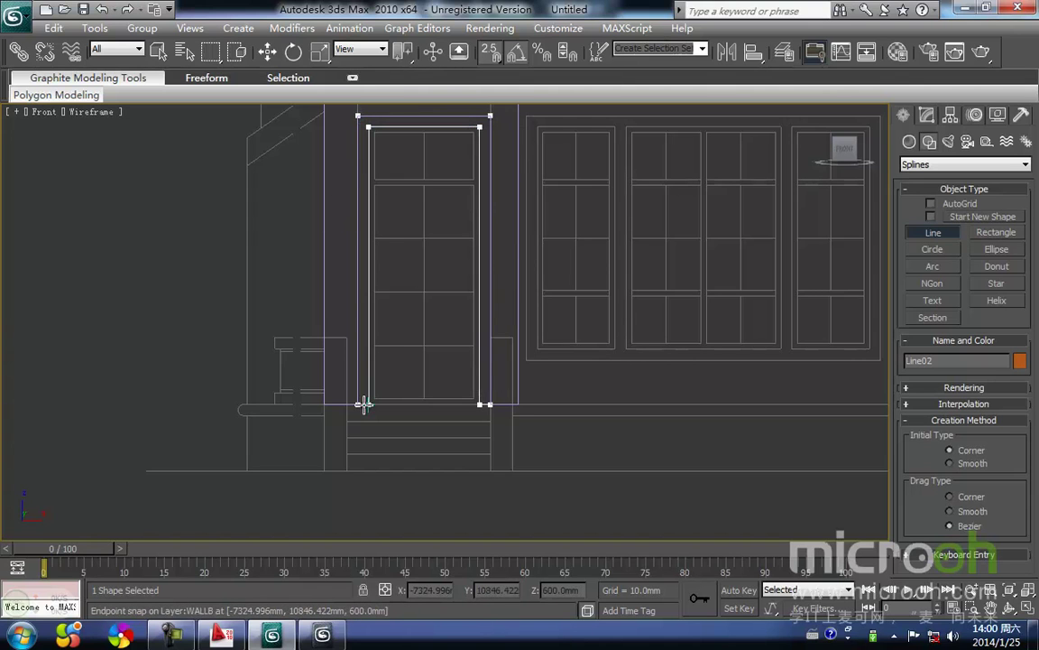
{"action": "left_click", "coordinate": [362, 404]}
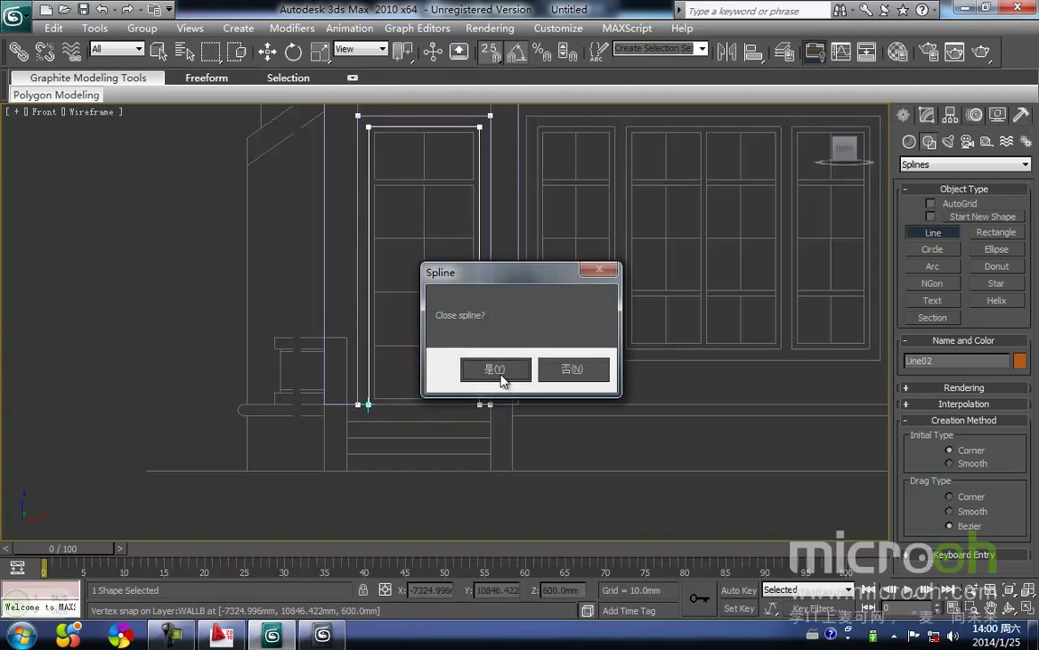
{"action": "left_click", "coordinate": [494, 369]}
In the top view, move the casing outline along Y and snap it to the door wall's face opposite the door swing
{"action": "key", "text": "w"}
{"action": "scroll", "coordinate": [435, 397], "scroll_direction": "up", "scroll_amount": 4}
{"action": "scroll", "coordinate": [490, 343], "scroll_direction": "down", "scroll_amount": 4}
{"action": "key", "text": "t"}
{"action": "scroll", "coordinate": [478, 371], "scroll_direction": "down", "scroll_amount": 2}
{"action": "left_click", "coordinate": [579, 364]}
{"action": "left_click_drag", "start_coordinate": [579, 364], "coordinate": [492, 299]}
{"action": "scroll", "coordinate": [419, 316], "scroll_direction": "down", "scroll_amount": 1}
{"action": "middle_click_drag", "start_coordinate": [418, 316], "coordinate": [419, 272]}
{"action": "scroll", "coordinate": [421, 270], "scroll_direction": "down", "scroll_amount": 1}
{"action": "key", "text": "space"}
{"action": "left_click_drag", "start_coordinate": [455, 285], "coordinate": [435, 487]}
{"action": "middle_click_drag", "start_coordinate": [431, 476], "coordinate": [454, 197]}
{"action": "left_click_drag", "start_coordinate": [399, 198], "coordinate": [398, 282]}
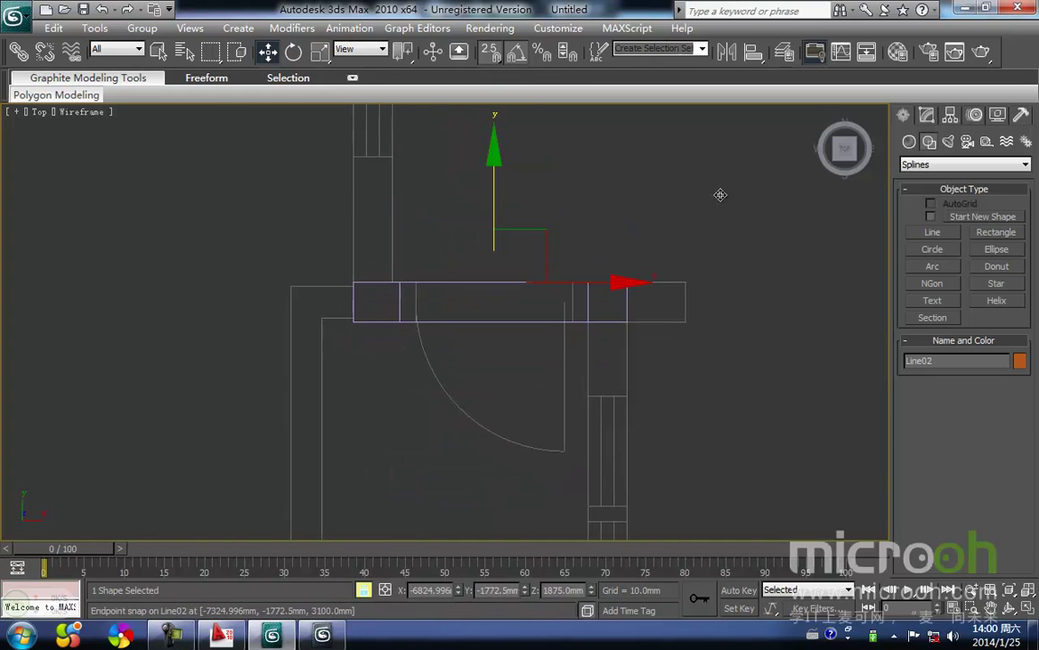
Extrude the door casing outline by 300 mm
{"action": "left_click", "coordinate": [927, 114]}
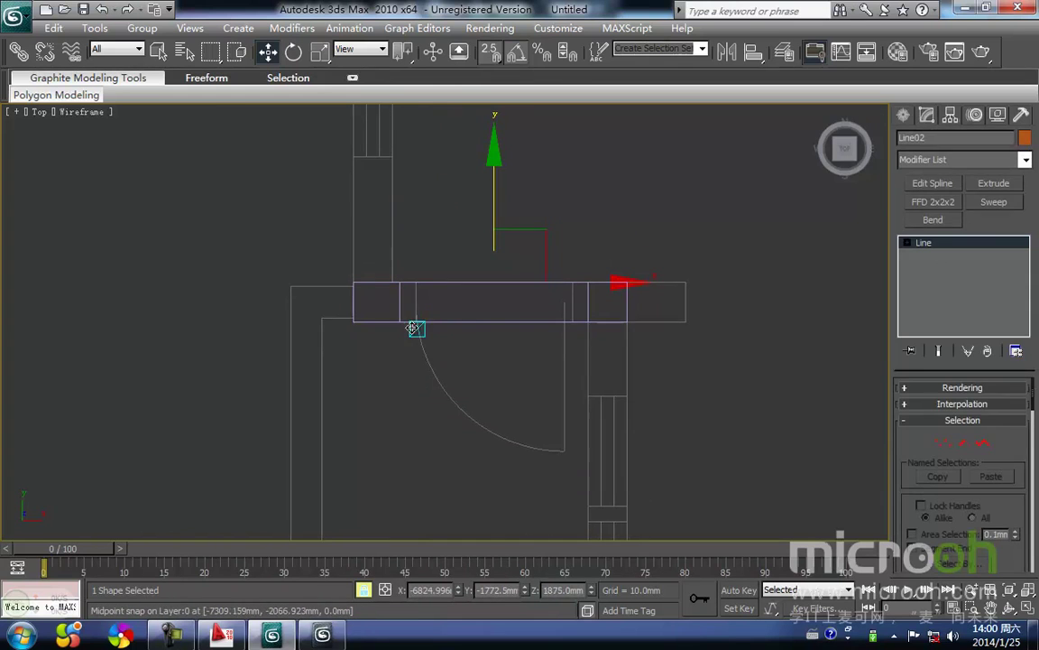
{"action": "left_click", "coordinate": [995, 184]}
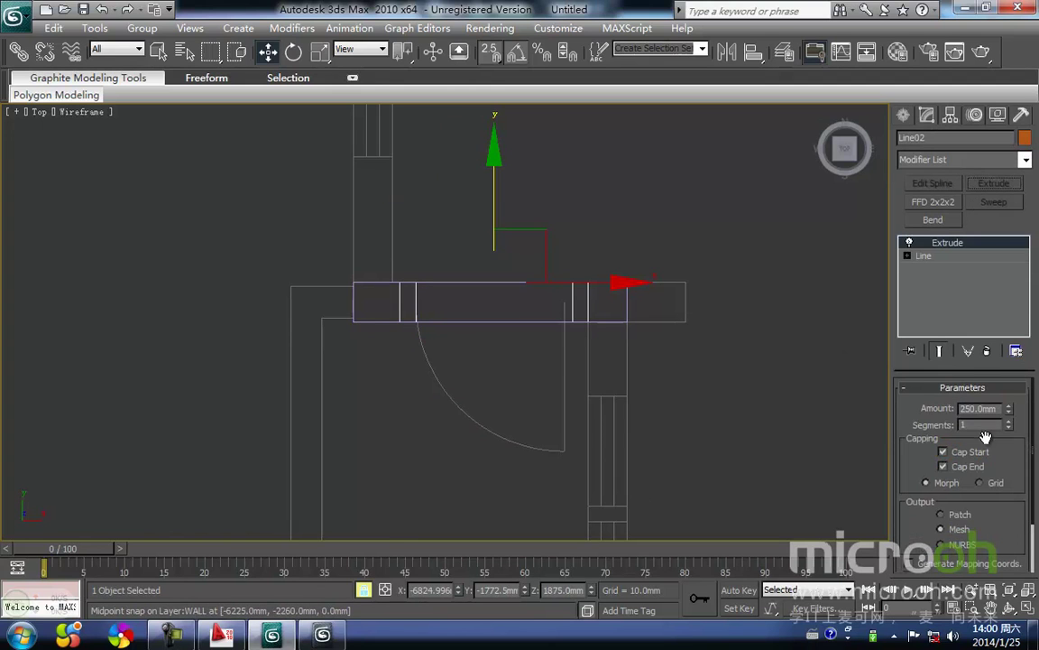
{"action": "type", "text": "30"}
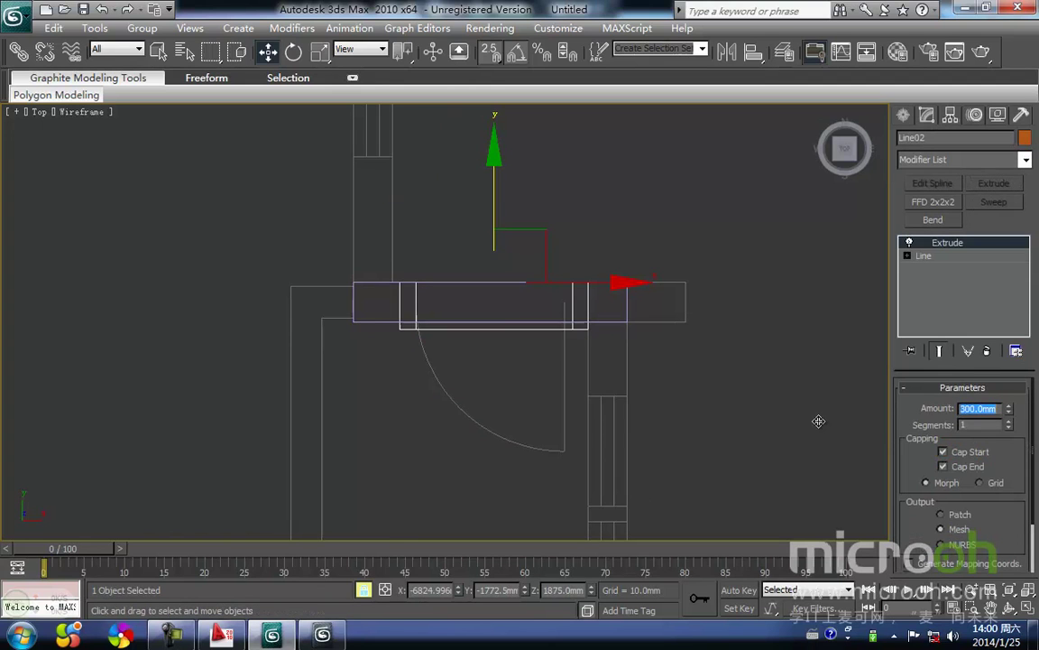
Inspect the extruded casing against the door wall in a shaded 3D view, from its base to its head
{"action": "middle_click_drag", "start_coordinate": [603, 364], "coordinate": [616, 350]}
{"action": "key", "text": "F3"}
{"action": "mouse_move", "coordinate": [474, 363]}
{"action": "middle_mouse_down", "text": "alt"}
{"action": "mouse_move", "coordinate": [497, 356]}
{"action": "mouse_move", "coordinate": [527, 303]}
{"action": "mouse_move", "coordinate": [577, 253]}
{"action": "middle_mouse_up", "text": "alt"}
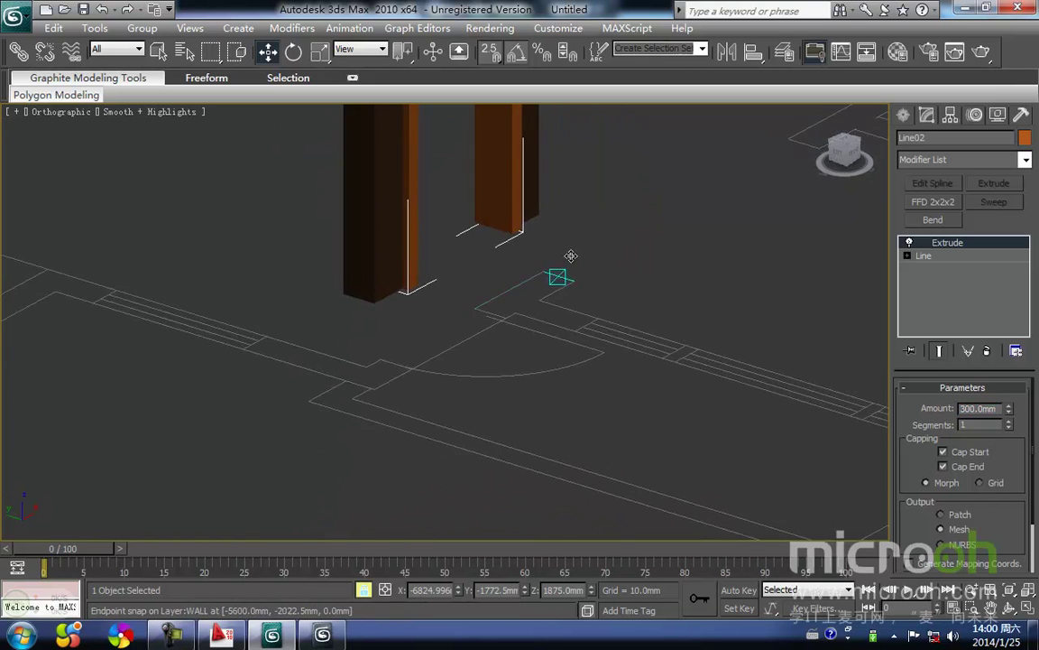
{"action": "scroll", "coordinate": [503, 316], "scroll_direction": "up", "scroll_amount": 2}
{"action": "middle_click_drag", "start_coordinate": [502, 316], "coordinate": [500, 412]}
{"action": "scroll", "coordinate": [499, 412], "scroll_direction": "up", "scroll_amount": 2}
{"action": "middle_click_drag", "start_coordinate": [456, 298], "coordinate": [489, 445]}
{"action": "scroll", "coordinate": [491, 424], "scroll_direction": "down", "scroll_amount": 4}
{"action": "left_click", "coordinate": [491, 385]}
{"action": "middle_click_drag", "start_coordinate": [477, 325], "coordinate": [468, 436]}
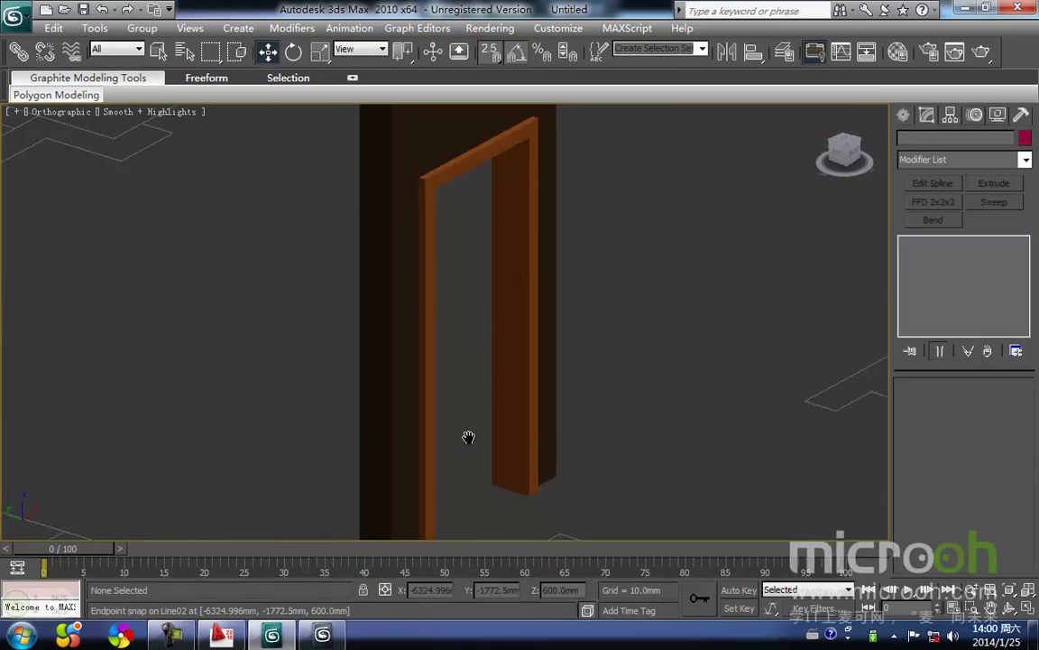
{"action": "middle_click_drag", "start_coordinate": [461, 262], "coordinate": [456, 424]}
Select the door casing, frame it in the front view and open the Material Editor
{"action": "left_click", "coordinate": [431, 349]}
{"action": "key", "text": "f"}
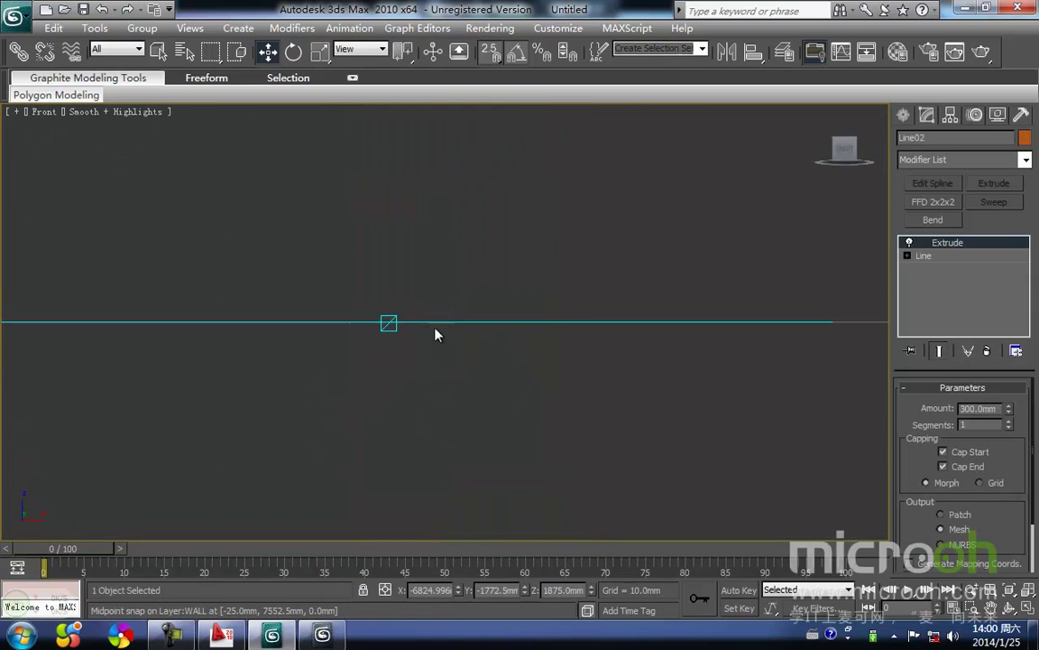
{"action": "key", "text": "z"}
{"action": "key", "text": "m"}
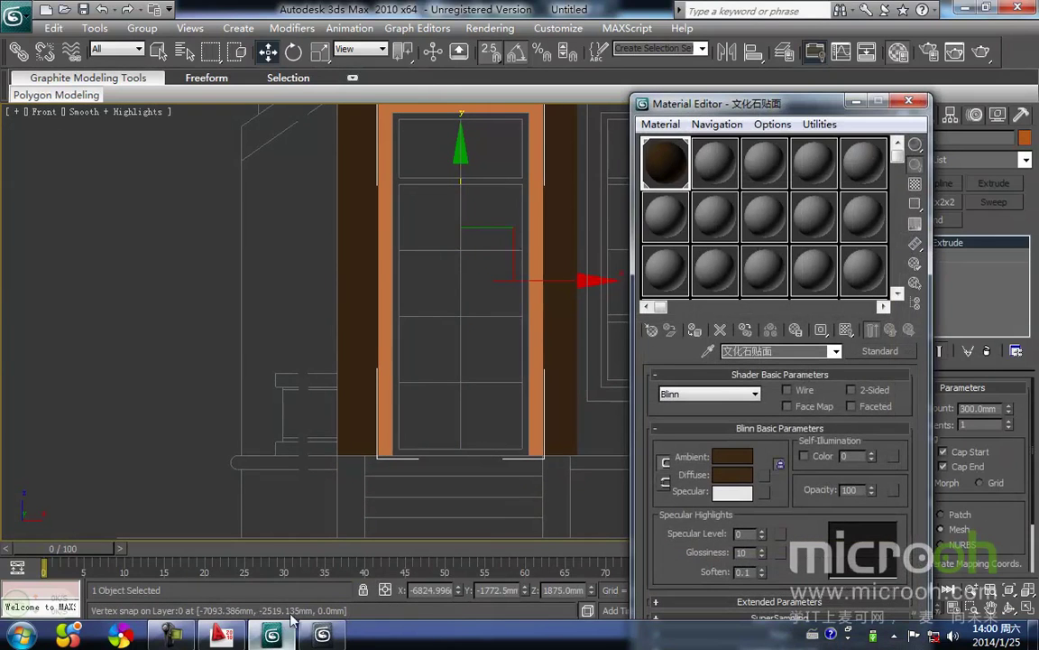
Switch to AutoCAD and examine the wall-finish notes around the door and windows in the elevation
{"action": "left_click", "coordinate": [222, 635]}
{"action": "scroll", "coordinate": [437, 442], "scroll_direction": "down", "scroll_amount": 3}
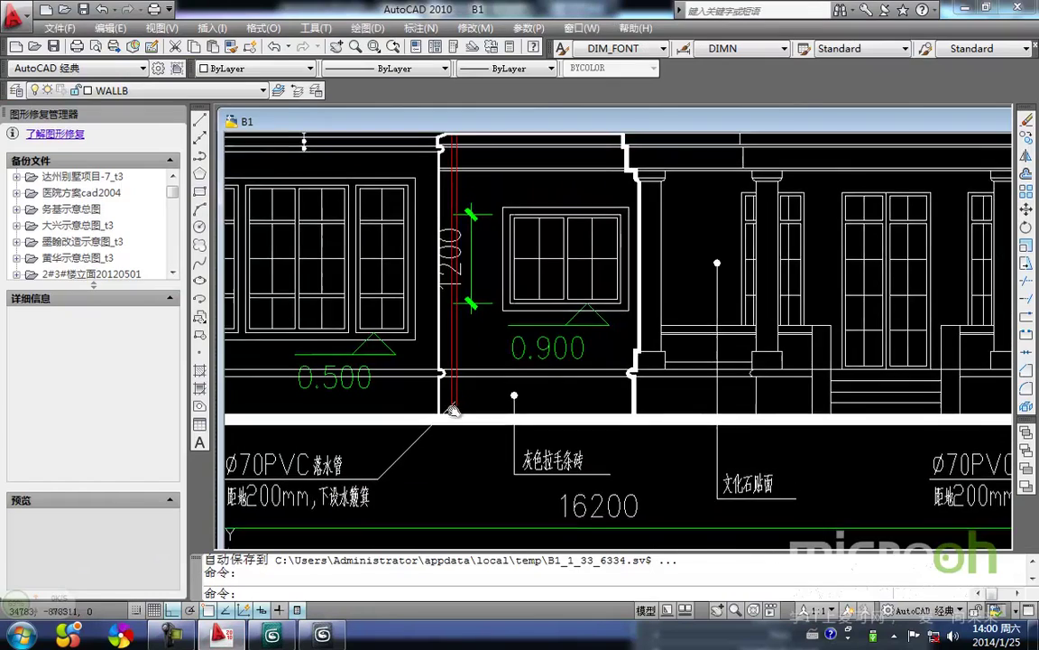
{"action": "middle_click_drag", "start_coordinate": [436, 442], "coordinate": [679, 427]}
{"action": "middle_click_drag", "start_coordinate": [505, 367], "coordinate": [505, 375]}
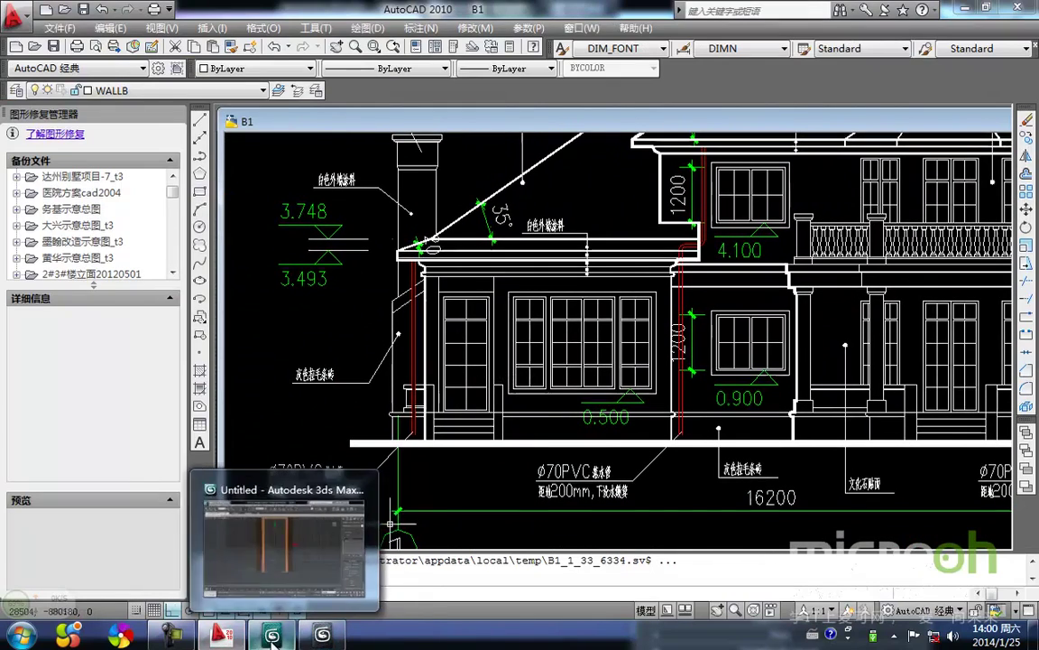
Return to 3ds Max and name the second material 门窗套 in the Material Editor
{"action": "left_click", "coordinate": [320, 637]}
{"action": "left_click", "coordinate": [711, 166]}
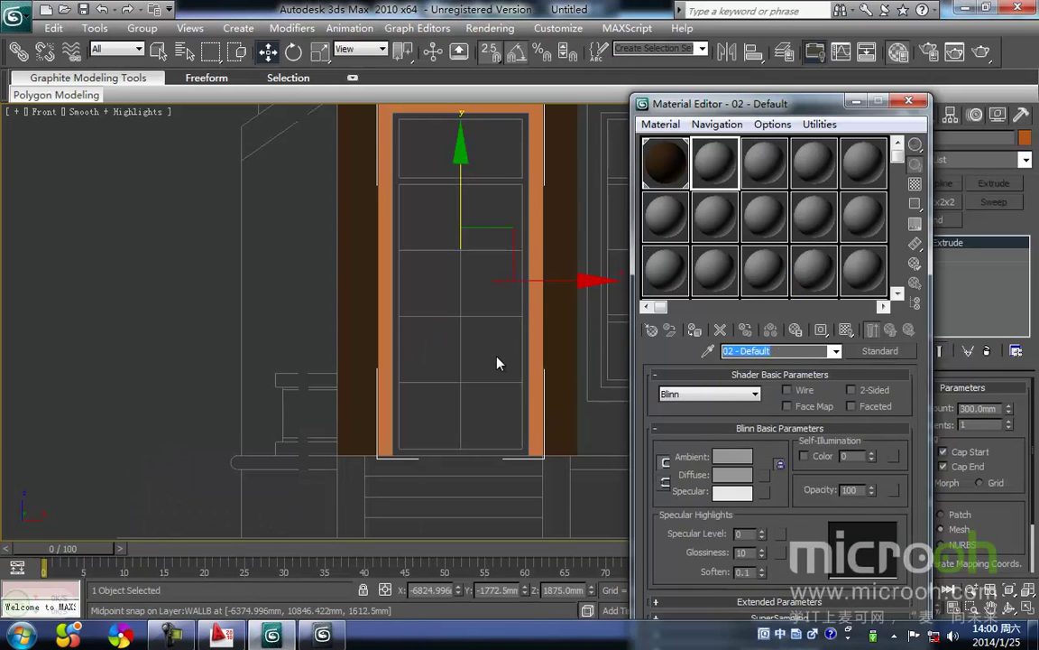
{"action": "type", "text": "men"}
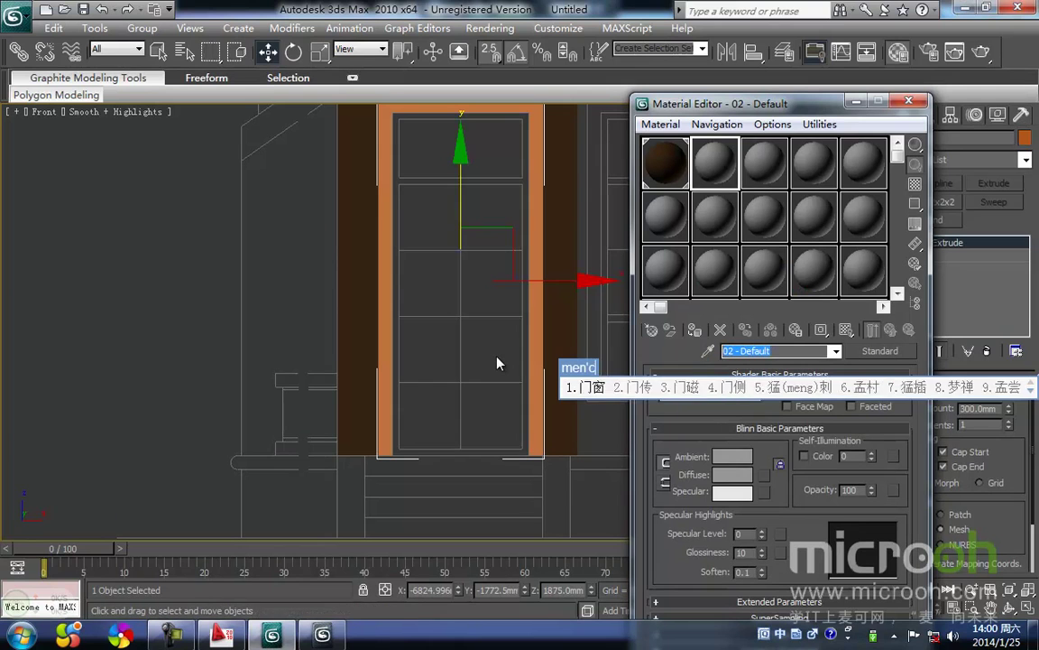
{"action": "type", "text": "chuang"}
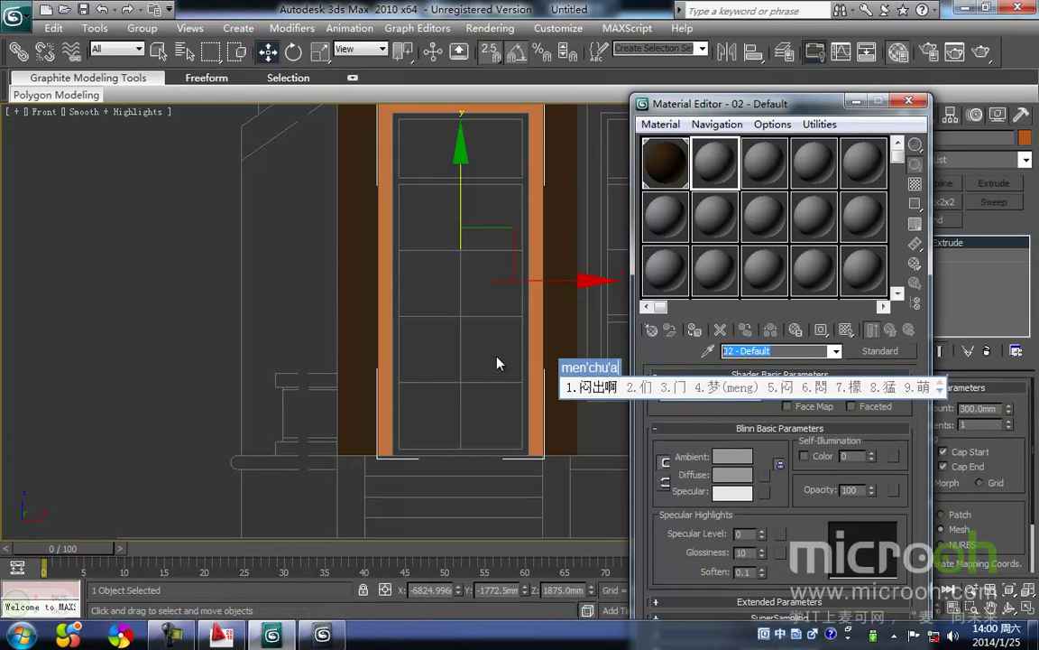
{"action": "key", "text": "space"}
{"action": "type", "text": "tao"}
{"action": "key", "text": "space"}
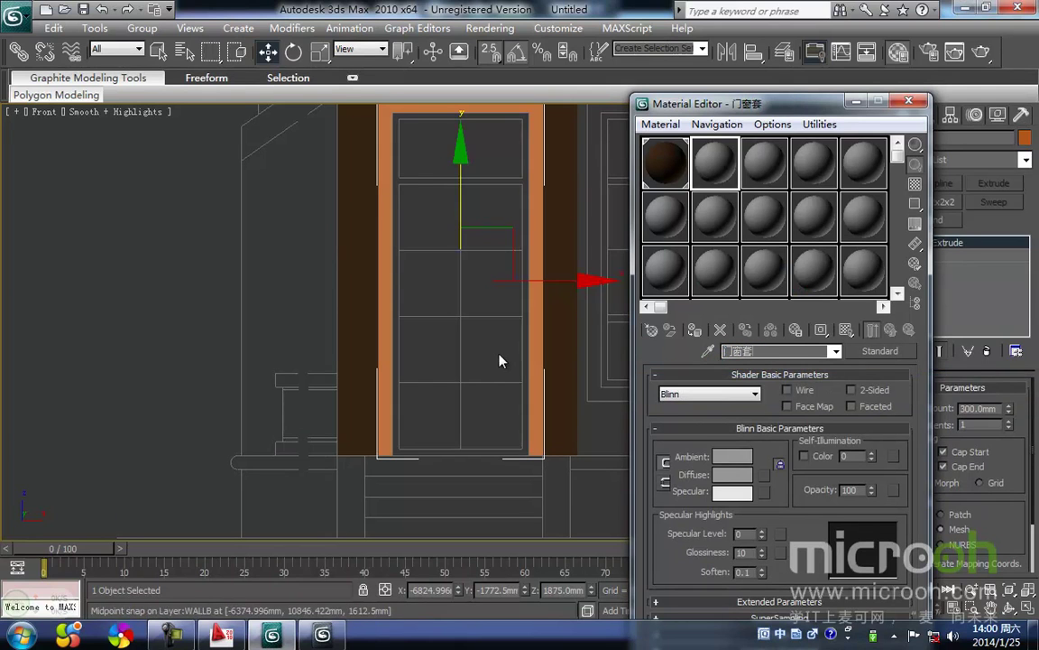
Set the material's ambient and diffuse colour to light grey (RGB 230, 230, 230) and apply it to the door casing
{"action": "left_click", "coordinate": [737, 461]}
{"action": "left_click_drag", "start_coordinate": [475, 176], "coordinate": [473, 216]}
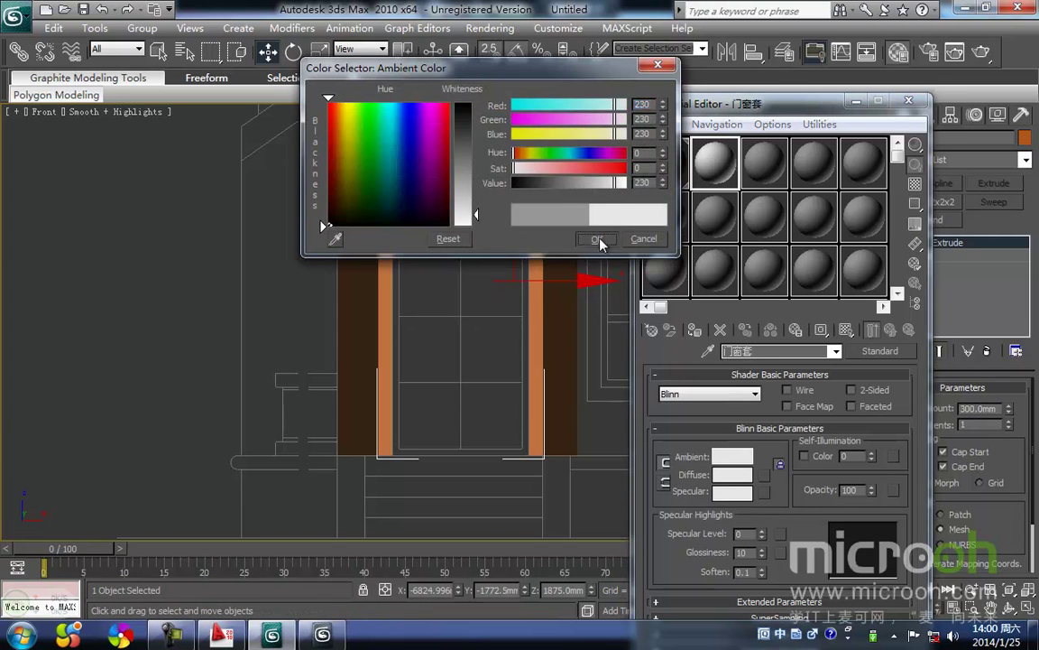
{"action": "left_click", "coordinate": [597, 238]}
{"action": "scroll", "coordinate": [441, 316], "scroll_direction": "down", "scroll_amount": 1}
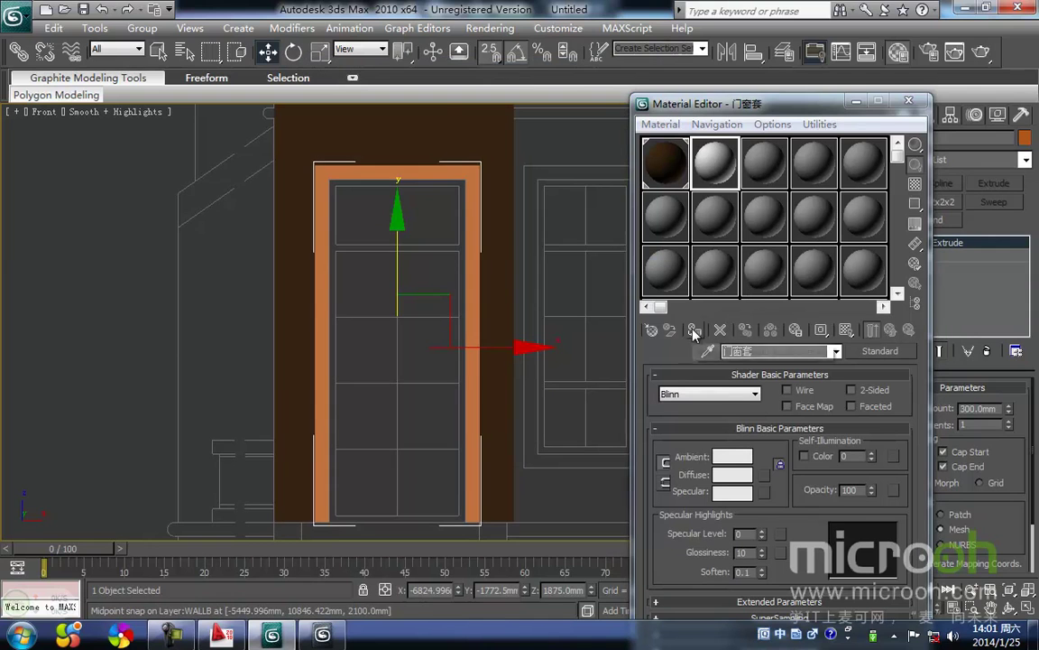
{"action": "left_click", "coordinate": [694, 331]}
{"action": "left_click", "coordinate": [555, 290]}
{"action": "left_click", "coordinate": [853, 101]}
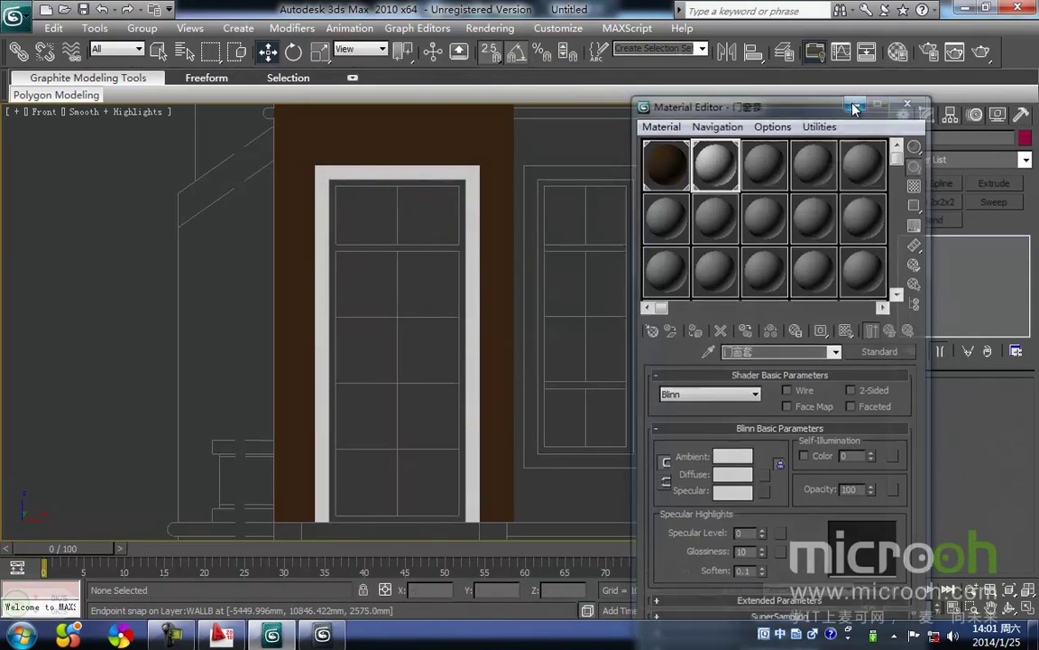
Display the front view in wireframe with the whole door framed
{"action": "middle_click_drag", "start_coordinate": [331, 276], "coordinate": [349, 227]}
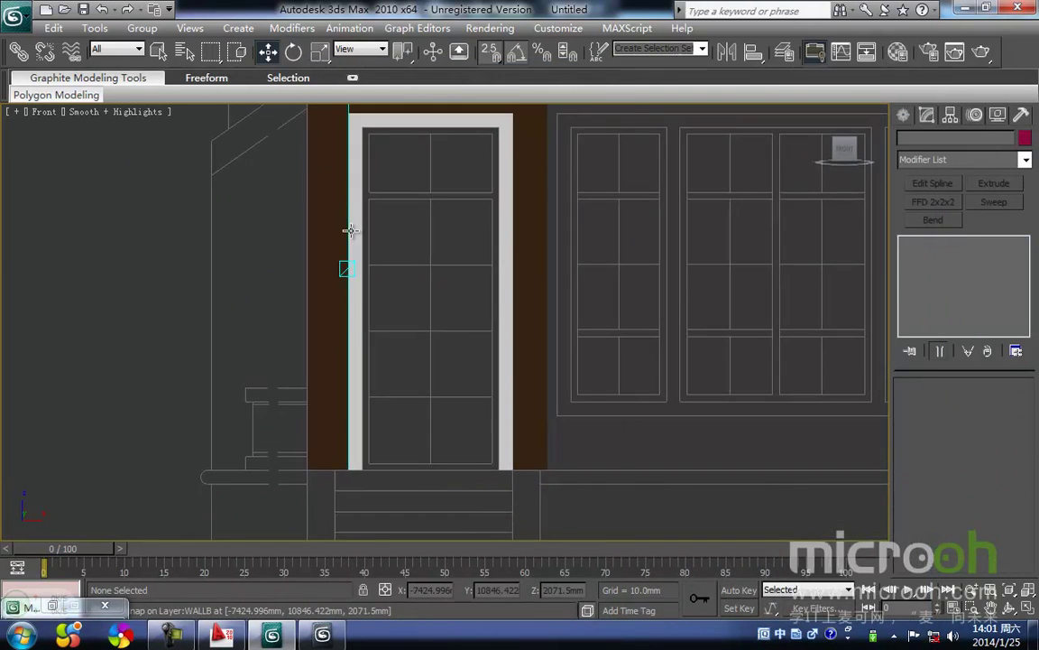
{"action": "key", "text": "F3"}
{"action": "middle_click_drag", "start_coordinate": [373, 188], "coordinate": [367, 223]}
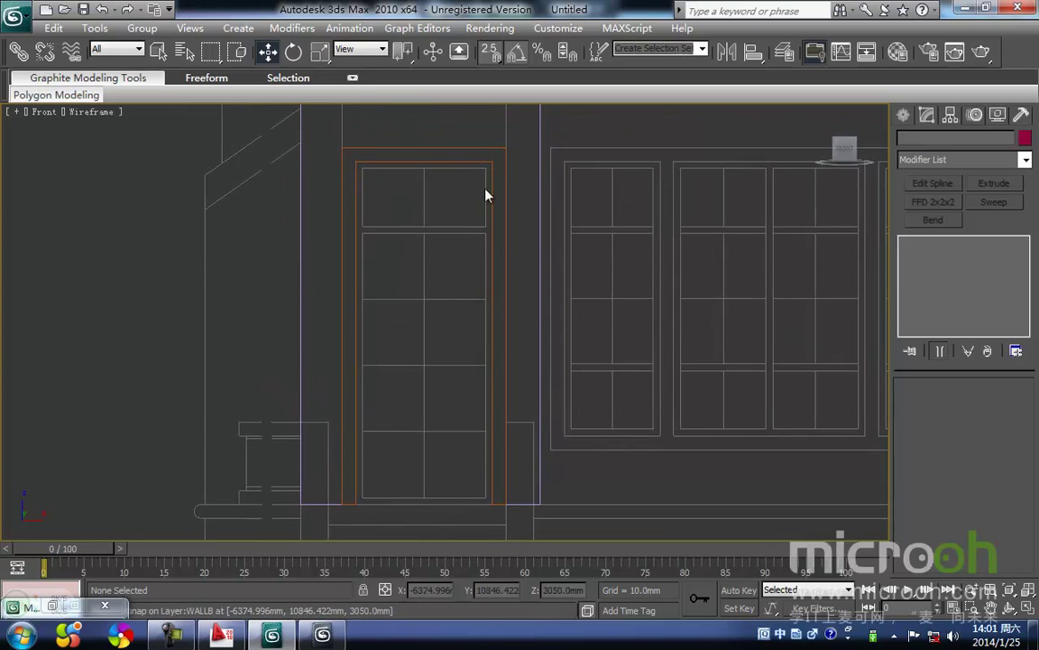
Draw a rectangle along the inner edge of the door casing, from its upper corner down to the door's base
{"action": "left_click", "coordinate": [902, 116]}
{"action": "left_click", "coordinate": [931, 218]}
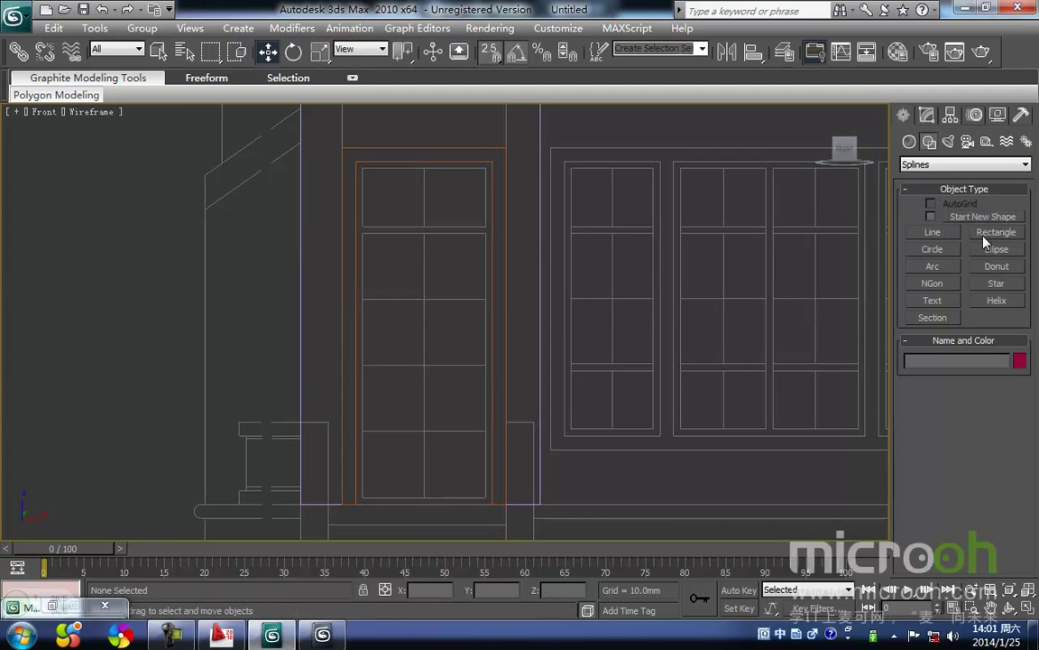
{"action": "left_click", "coordinate": [996, 232]}
{"action": "left_click_drag", "start_coordinate": [362, 156], "coordinate": [496, 499]}
{"action": "middle_click_drag", "start_coordinate": [443, 455], "coordinate": [461, 422]}
{"action": "key", "text": "w"}
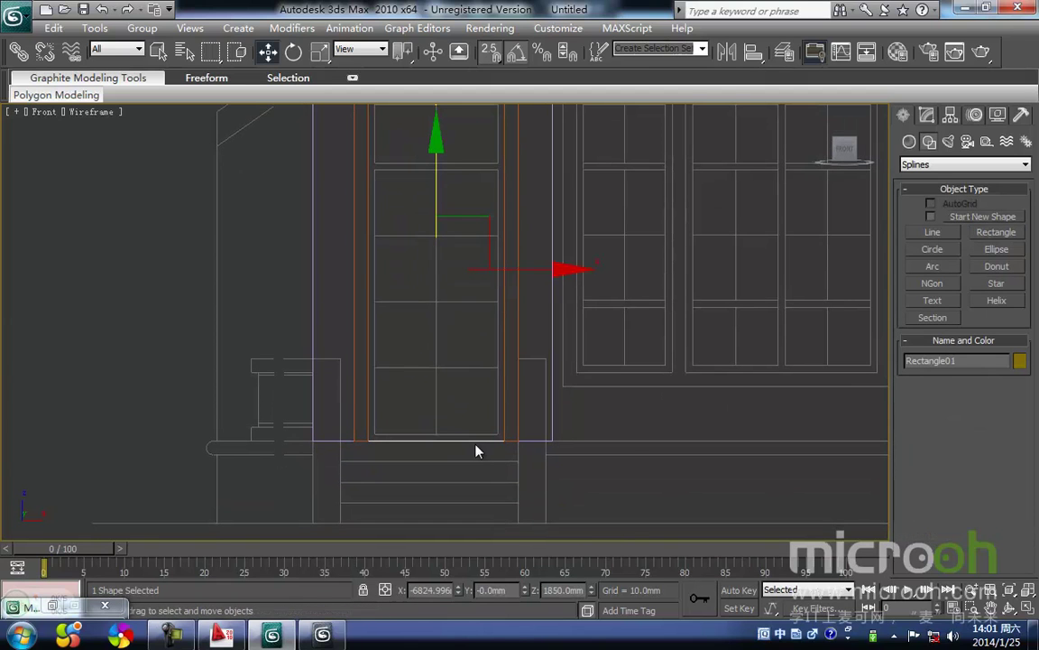
Convert the door rectangle to an editable spline
{"action": "right_click", "coordinate": [476, 446]}
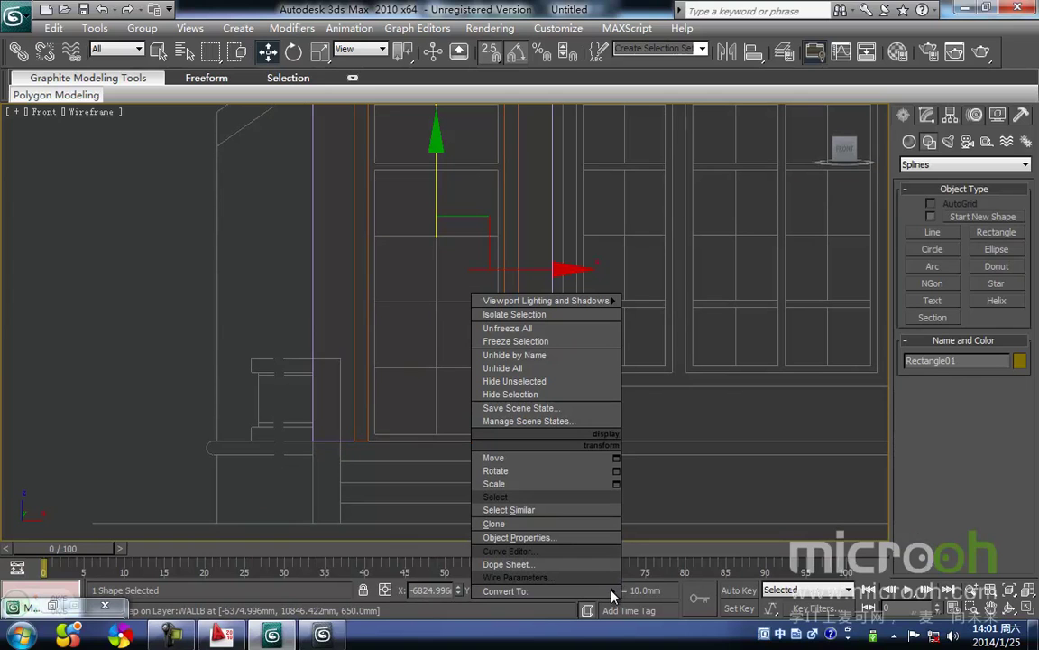
{"action": "mouse_move", "coordinate": [612, 592]}
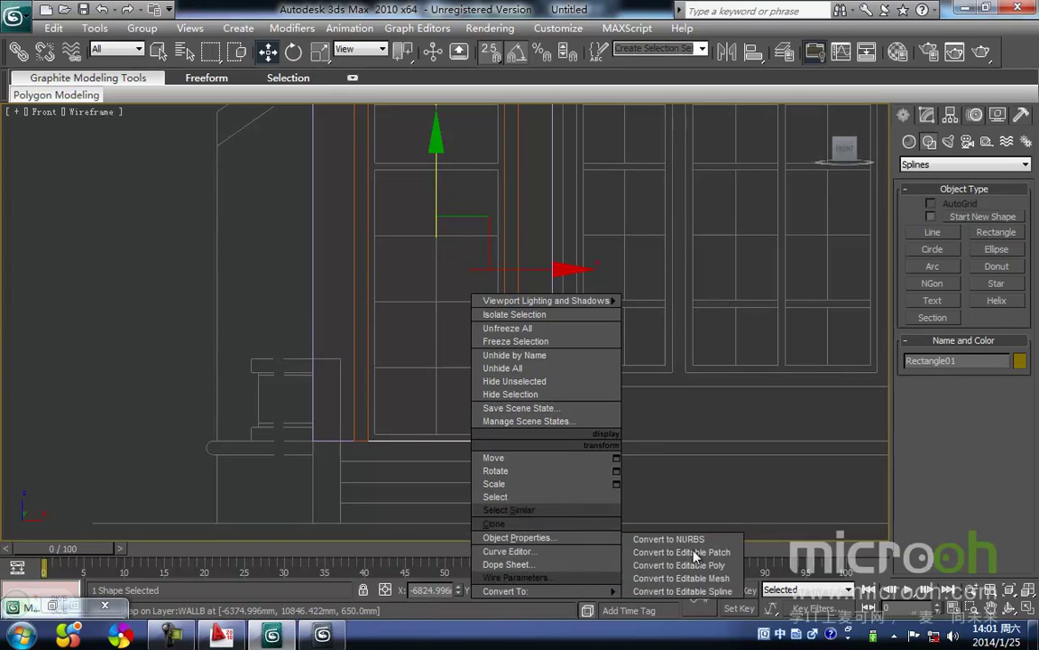
{"action": "left_click", "coordinate": [653, 493]}
{"action": "middle_click_drag", "start_coordinate": [593, 440], "coordinate": [591, 355]}
{"action": "right_click", "coordinate": [479, 352]}
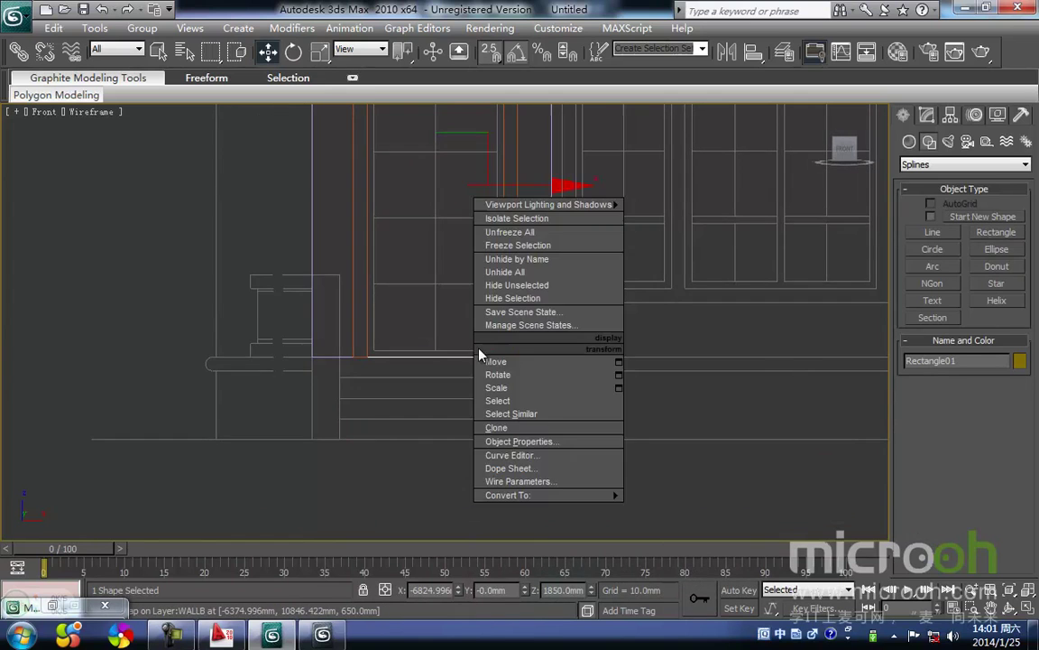
{"action": "mouse_move", "coordinate": [600, 497]}
{"action": "left_click", "coordinate": [664, 495]}
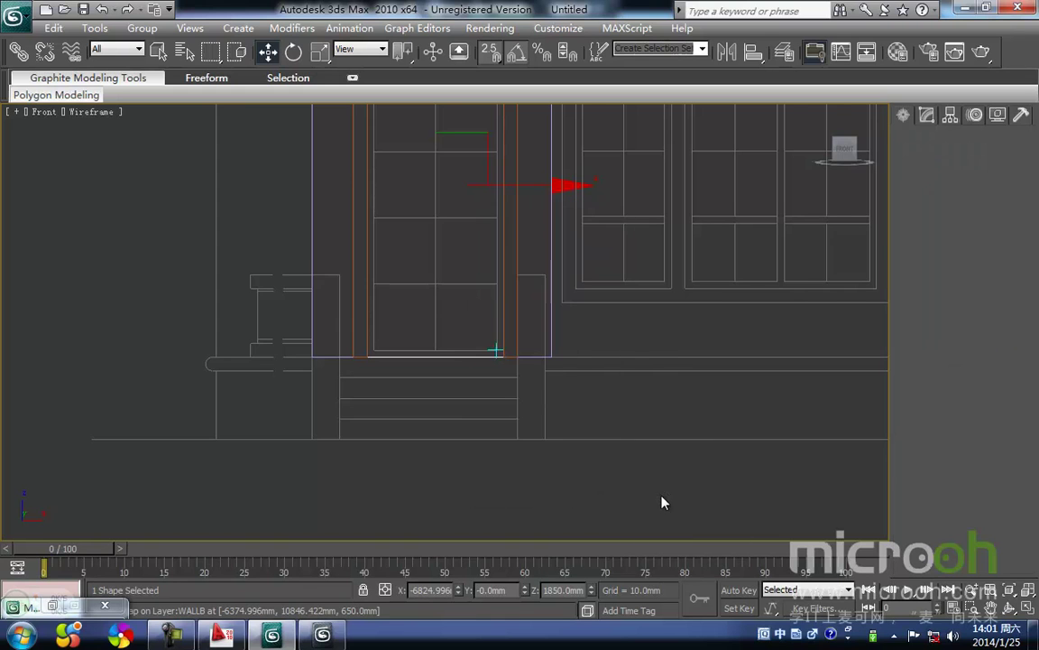
{"action": "scroll", "coordinate": [456, 416], "scroll_direction": "up", "scroll_amount": 3}
{"action": "scroll", "coordinate": [455, 416], "scroll_direction": "up", "scroll_amount": 2}
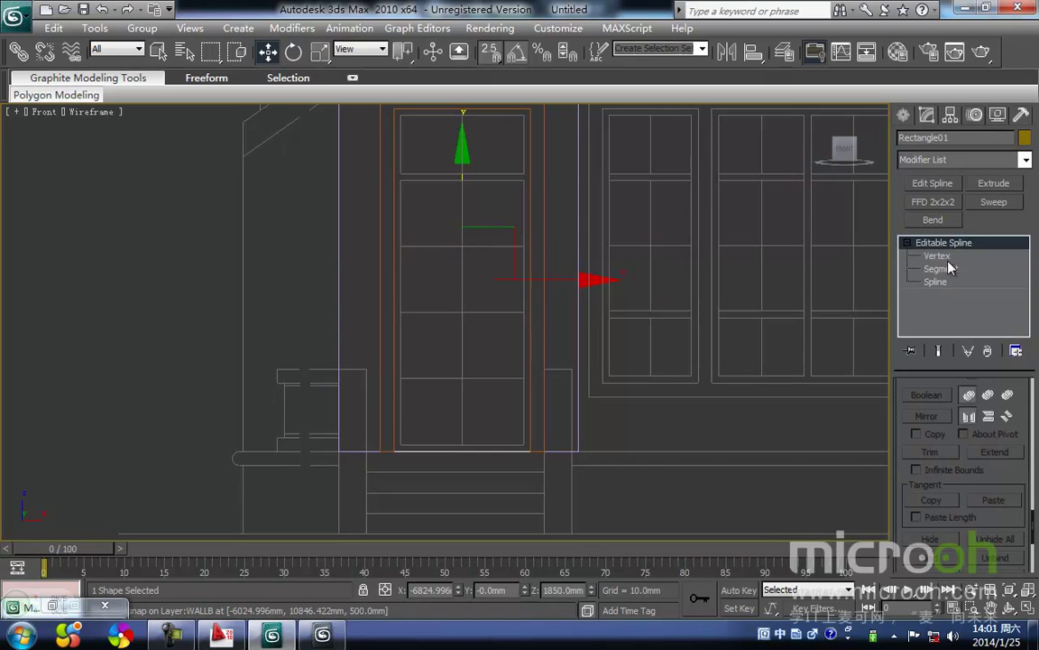
Copy the door rectangle's bottom segment upward to the transom line of the elevation drawing
{"action": "left_click", "coordinate": [938, 268]}
{"action": "left_click", "coordinate": [461, 450]}
{"action": "middle_click_drag", "start_coordinate": [461, 422], "coordinate": [461, 462]}
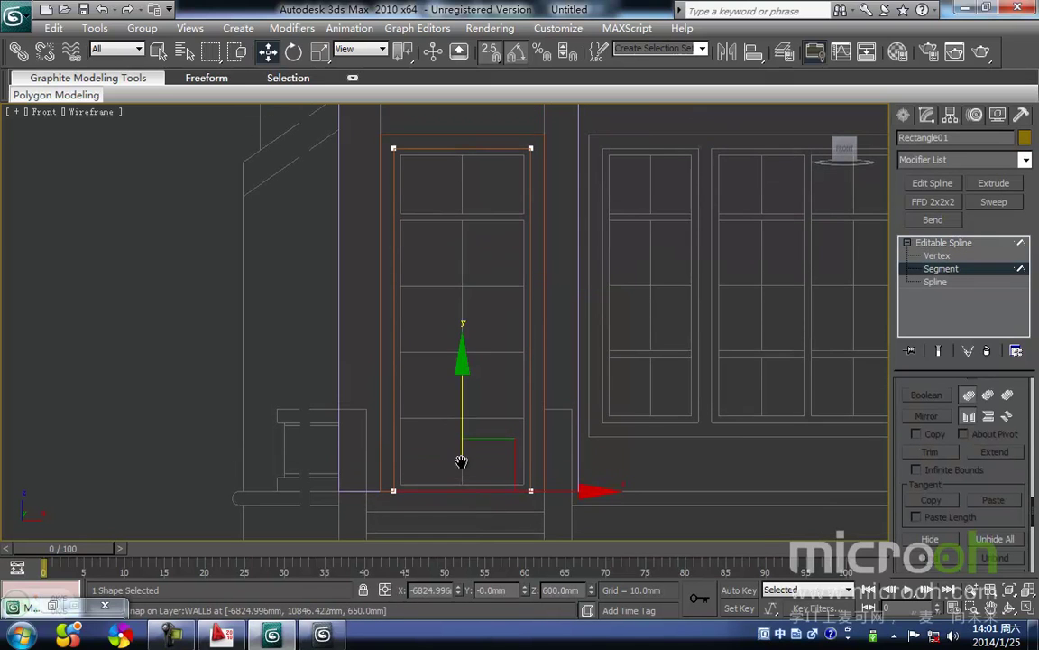
{"action": "key", "text": "space"}
{"action": "left_click_drag", "start_coordinate": [397, 493], "coordinate": [399, 221], "text": "shift"}
{"action": "middle_click_drag", "start_coordinate": [672, 477], "coordinate": [653, 489]}
Apply a Sweep to the door-frame spline with the built-in Bar section, 50 mm long and 50 mm wide
{"action": "left_click", "coordinate": [903, 115]}
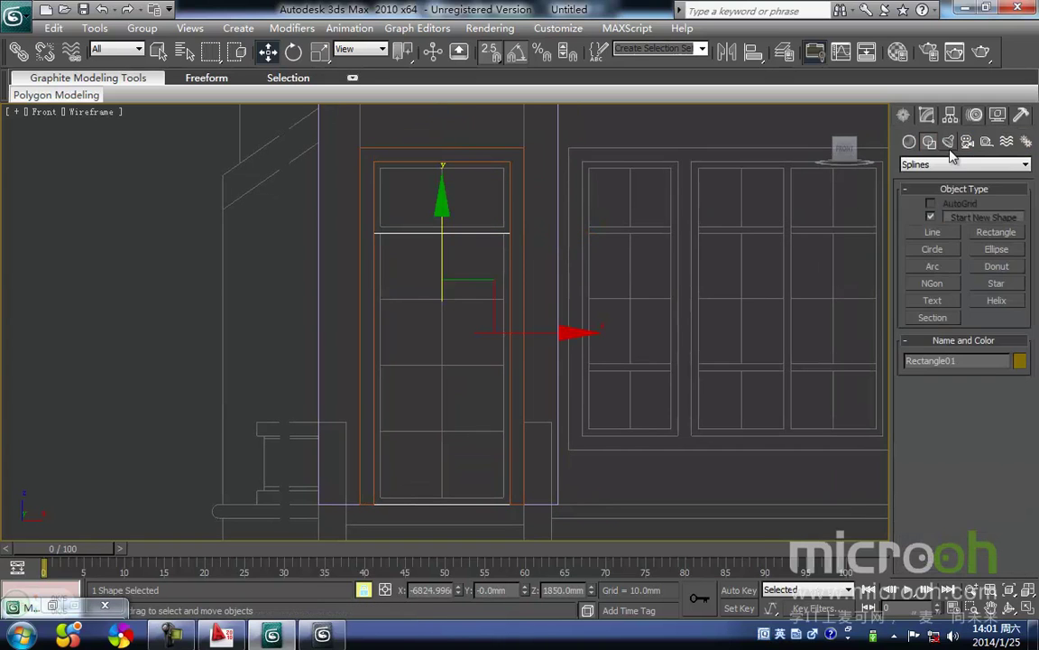
{"action": "left_click", "coordinate": [929, 116]}
{"action": "left_click", "coordinate": [995, 203]}
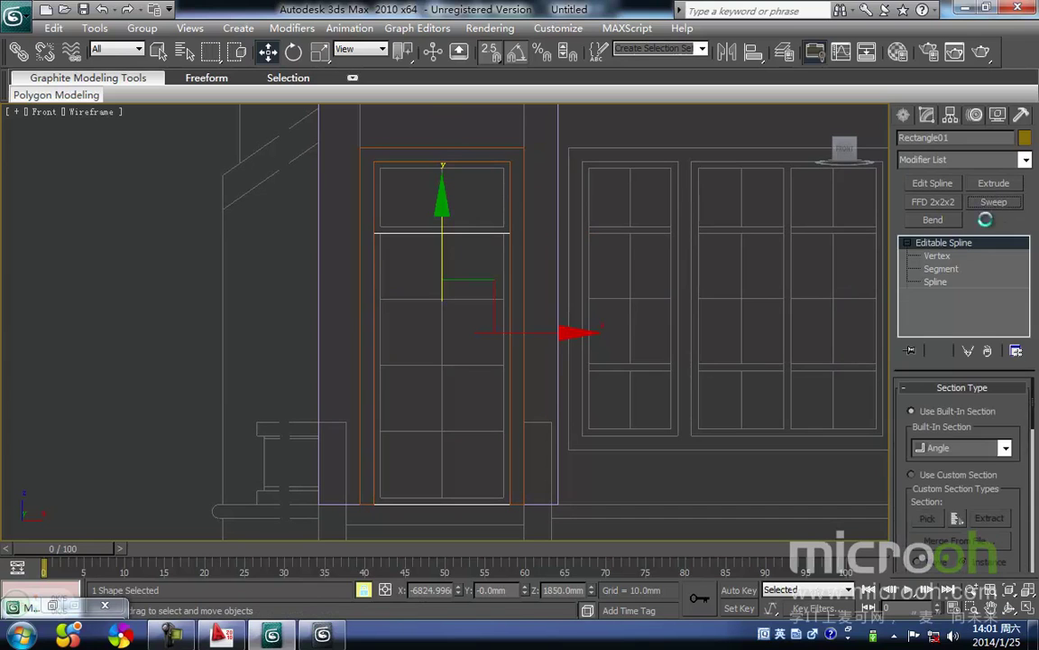
{"action": "left_click", "coordinate": [1009, 454]}
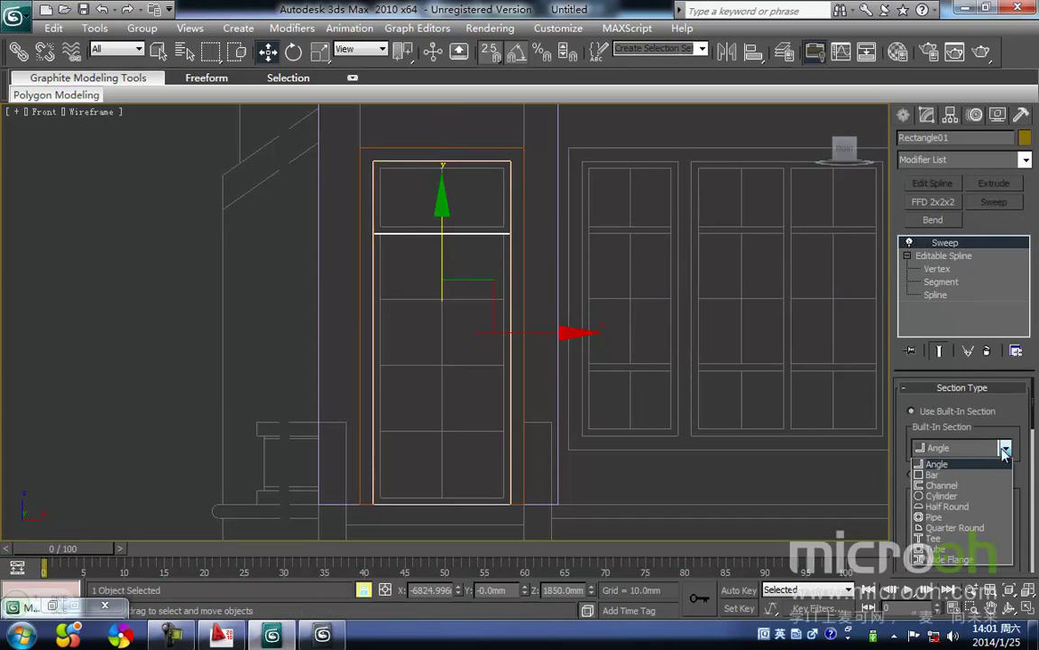
{"action": "left_click", "coordinate": [943, 469]}
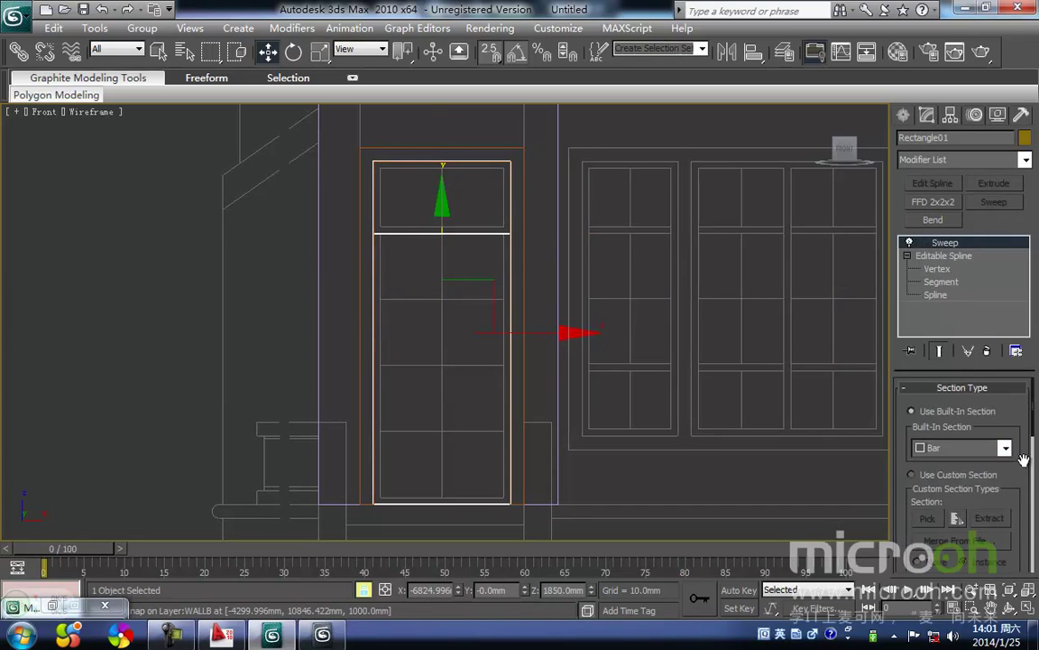
{"action": "scroll", "coordinate": [1011, 446], "scroll_direction": "down", "scroll_amount": 5}
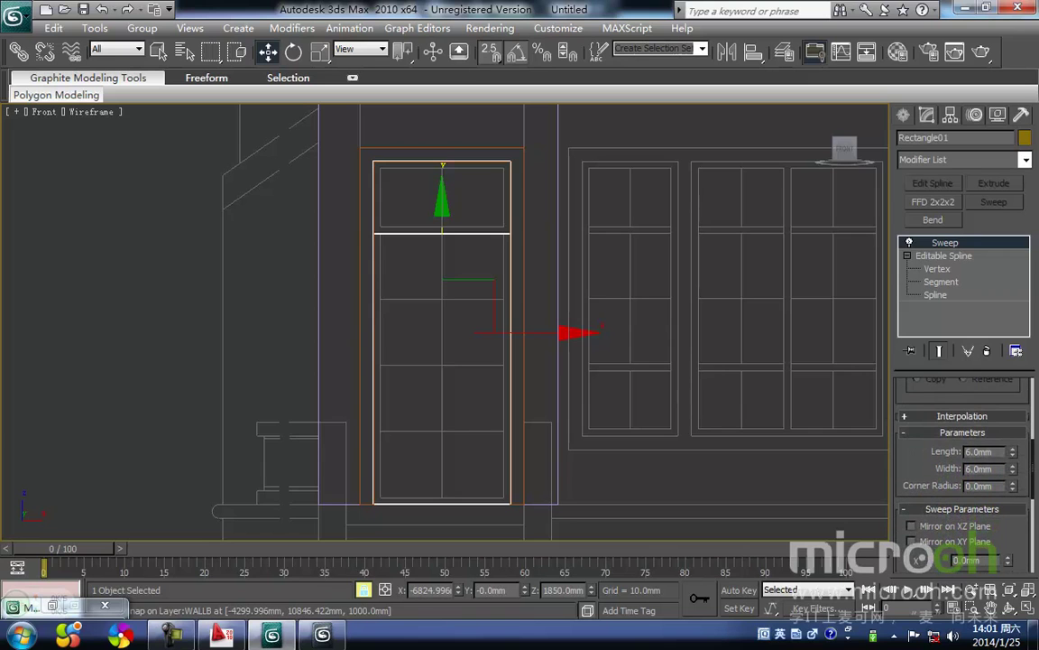
{"action": "left_click_drag", "start_coordinate": [996, 453], "coordinate": [834, 455]}
{"action": "type", "text": "50"}
{"action": "key", "text": "Return"}
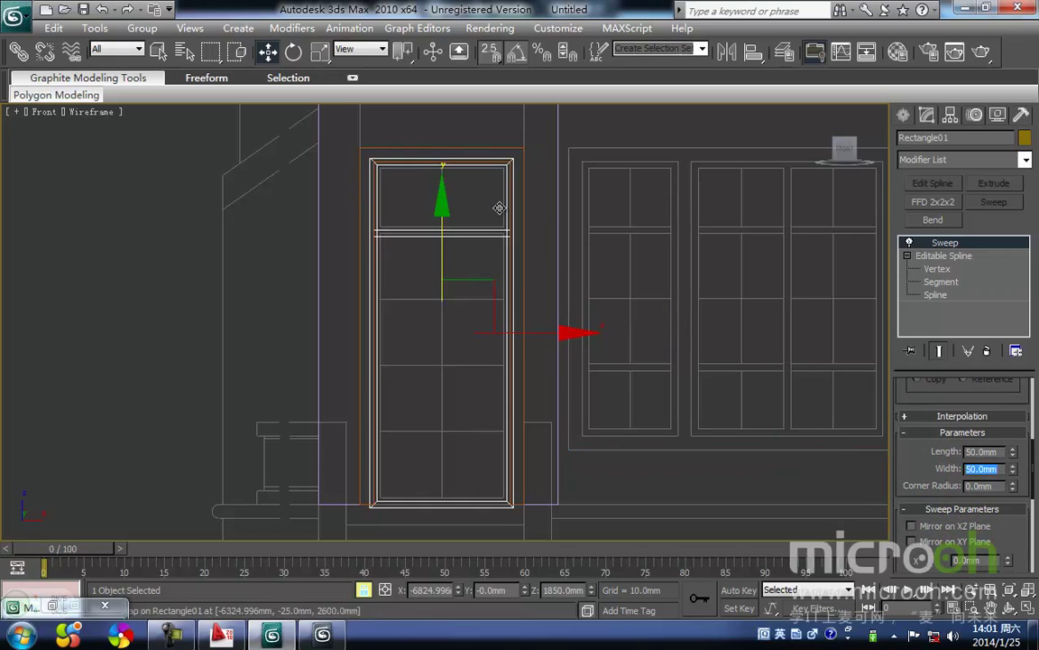
Set the sweep's pivot alignment to the top-right point so the frame sits inside the casing, and shade the view
{"action": "scroll", "coordinate": [1036, 445], "scroll_direction": "down", "scroll_amount": 5}
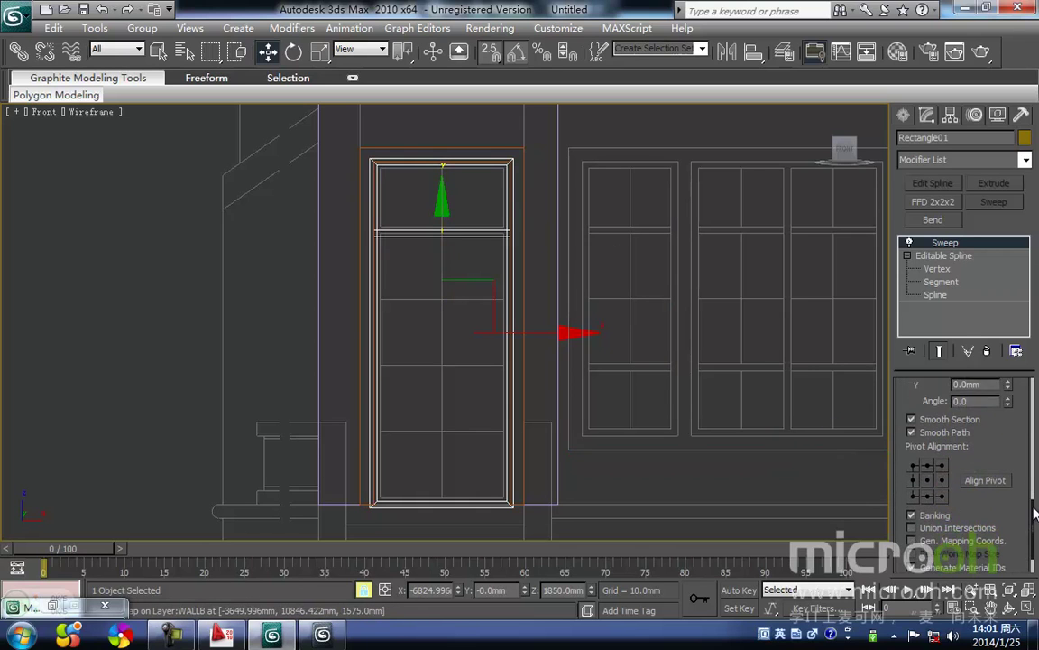
{"action": "left_click", "coordinate": [916, 462]}
{"action": "left_click", "coordinate": [930, 461]}
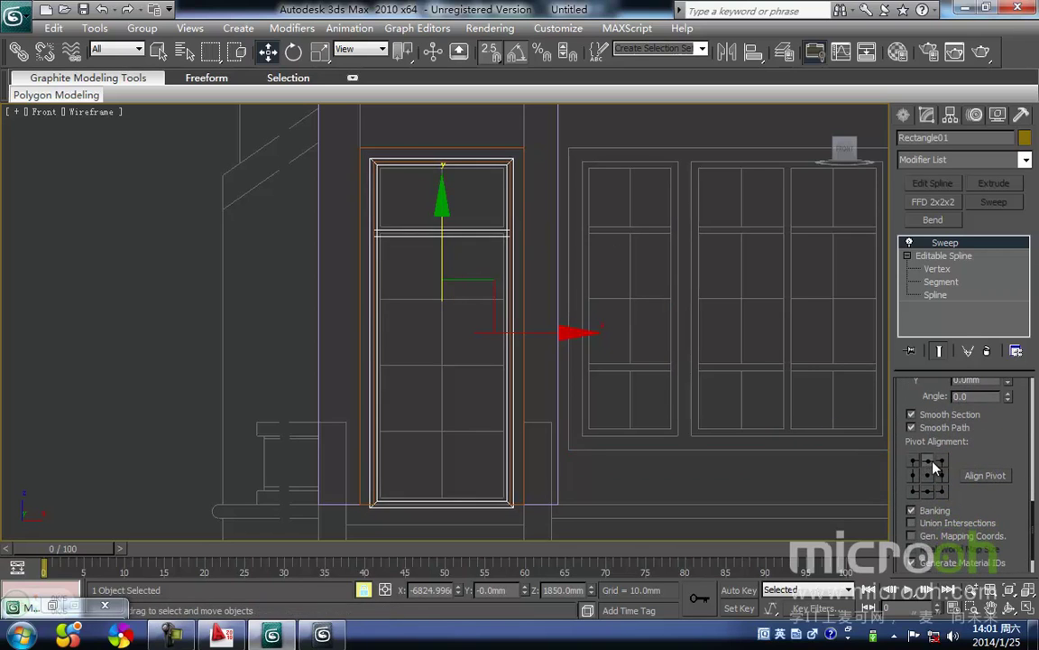
{"action": "left_click", "coordinate": [943, 462]}
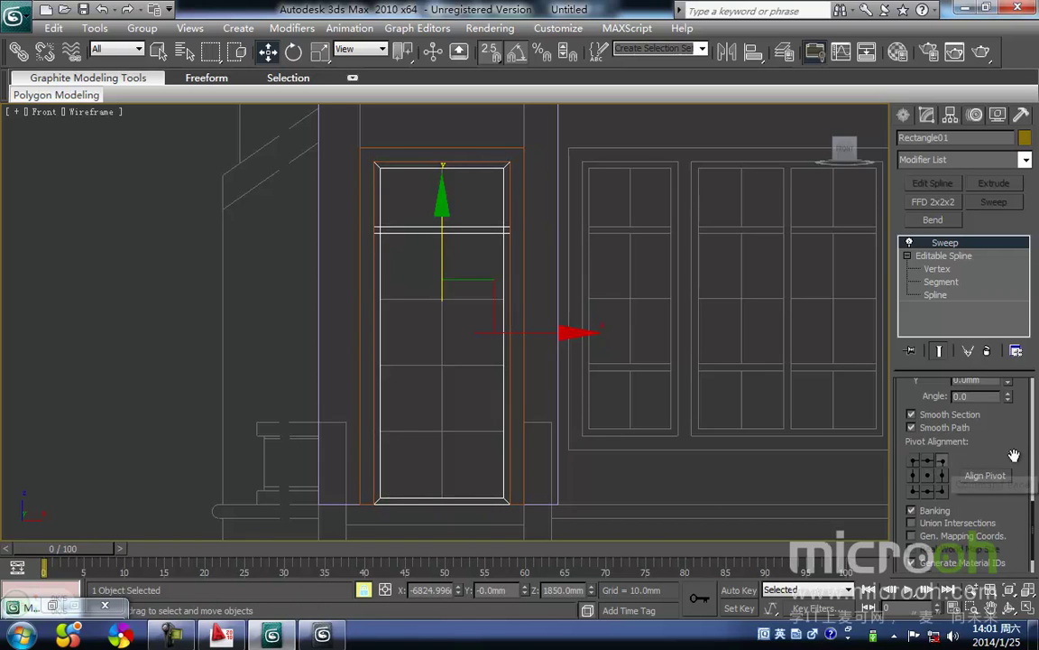
{"action": "key", "text": "F3"}
{"action": "middle_click_drag", "start_coordinate": [439, 368], "coordinate": [461, 333]}
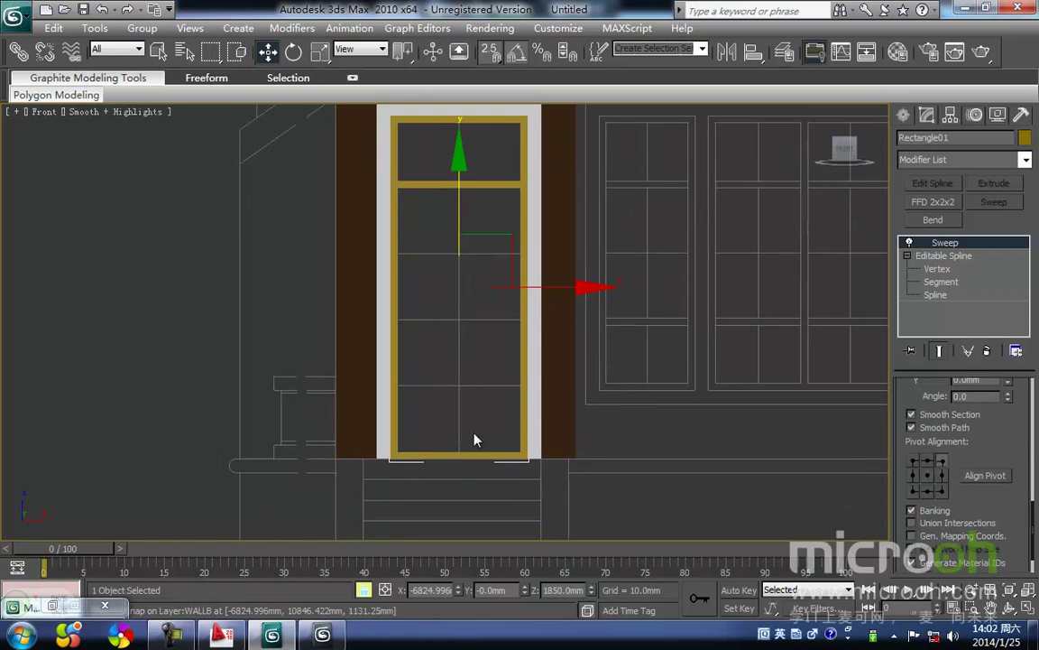
Align the door frame with the brown wall in Z position only, centre to centre
{"action": "left_click", "coordinate": [471, 483]}
{"action": "left_click", "coordinate": [456, 444]}
{"action": "middle_click_drag", "start_coordinate": [455, 444], "coordinate": [441, 485]}
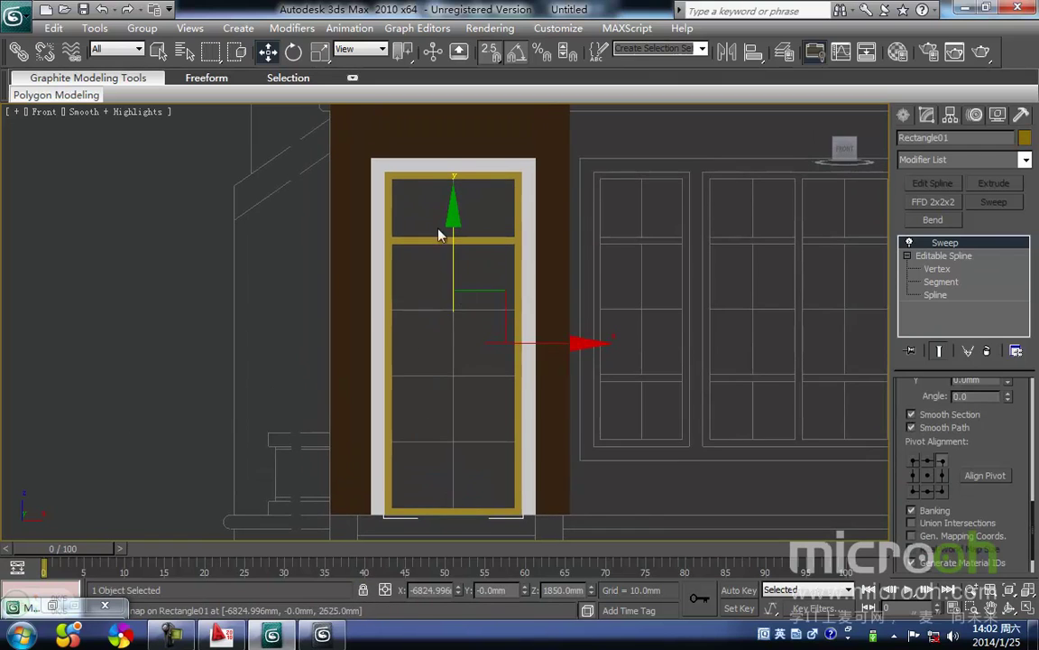
{"action": "middle_click_drag", "start_coordinate": [477, 339], "coordinate": [470, 359]}
{"action": "mouse_move", "coordinate": [446, 291]}
{"action": "middle_mouse_down"}
{"action": "mouse_move", "coordinate": [454, 271]}
{"action": "mouse_move", "coordinate": [448, 320]}
{"action": "middle_mouse_up"}
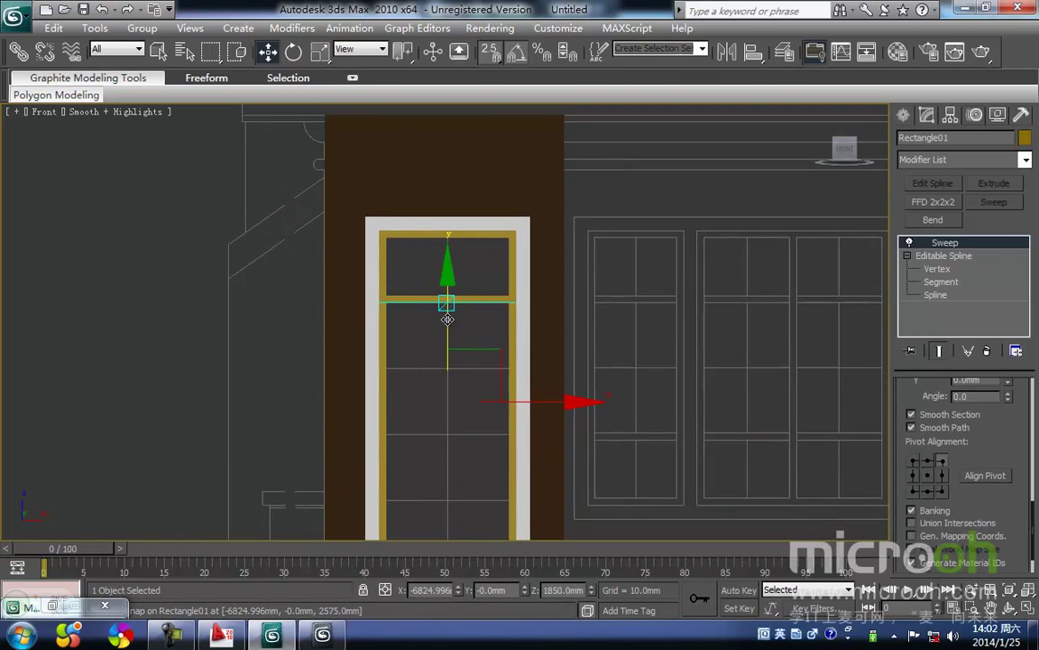
{"action": "key", "text": "alt+a"}
{"action": "left_click", "coordinate": [498, 176]}
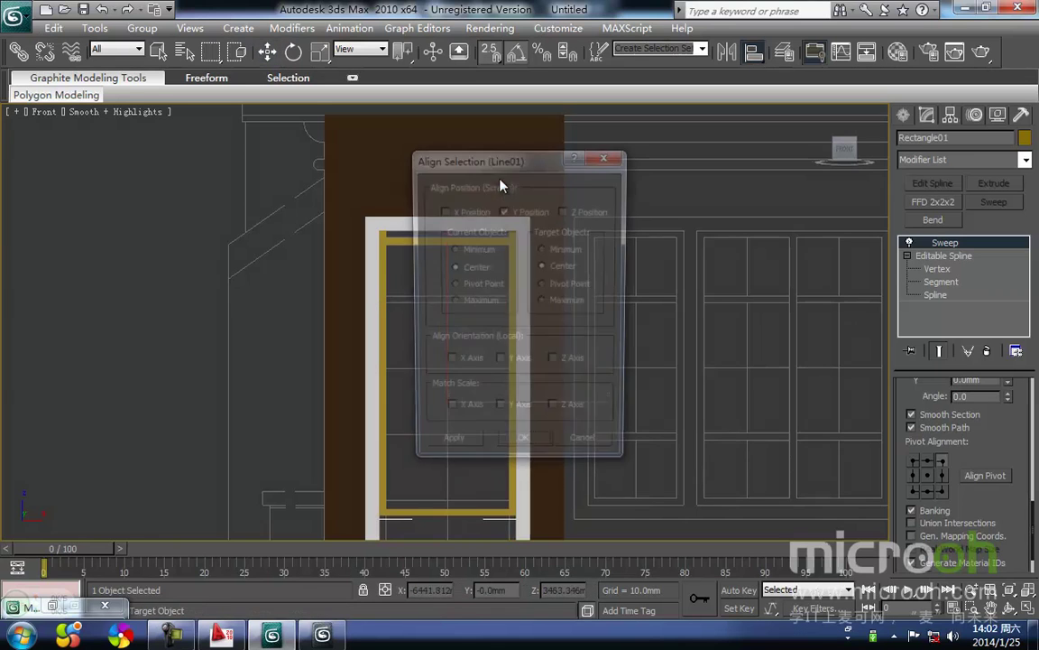
{"action": "left_click", "coordinate": [520, 213]}
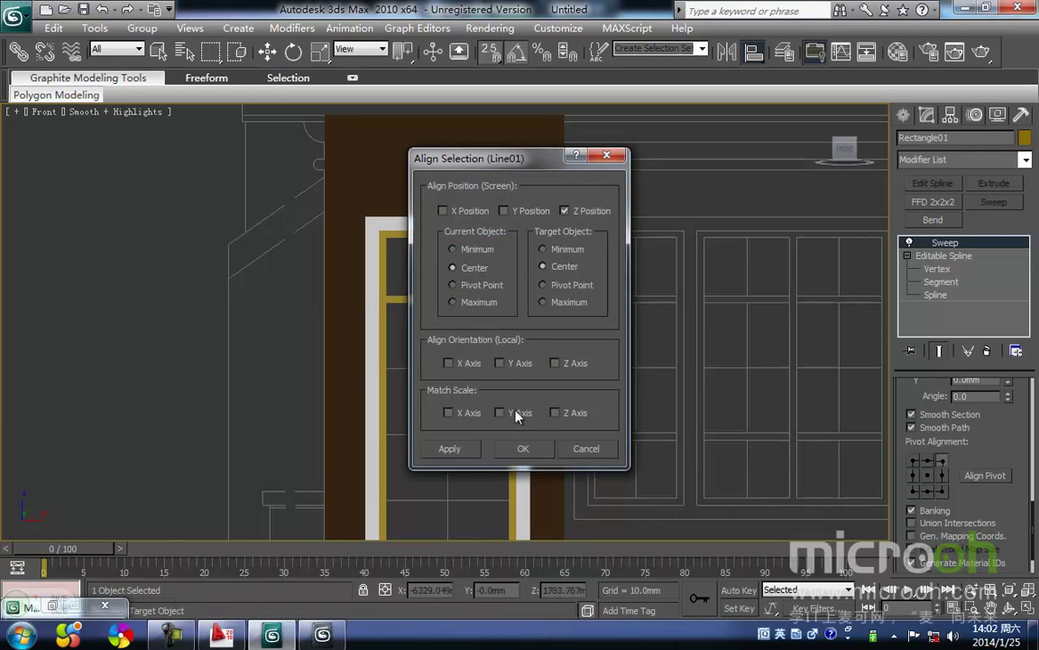
{"action": "left_click", "coordinate": [523, 450]}
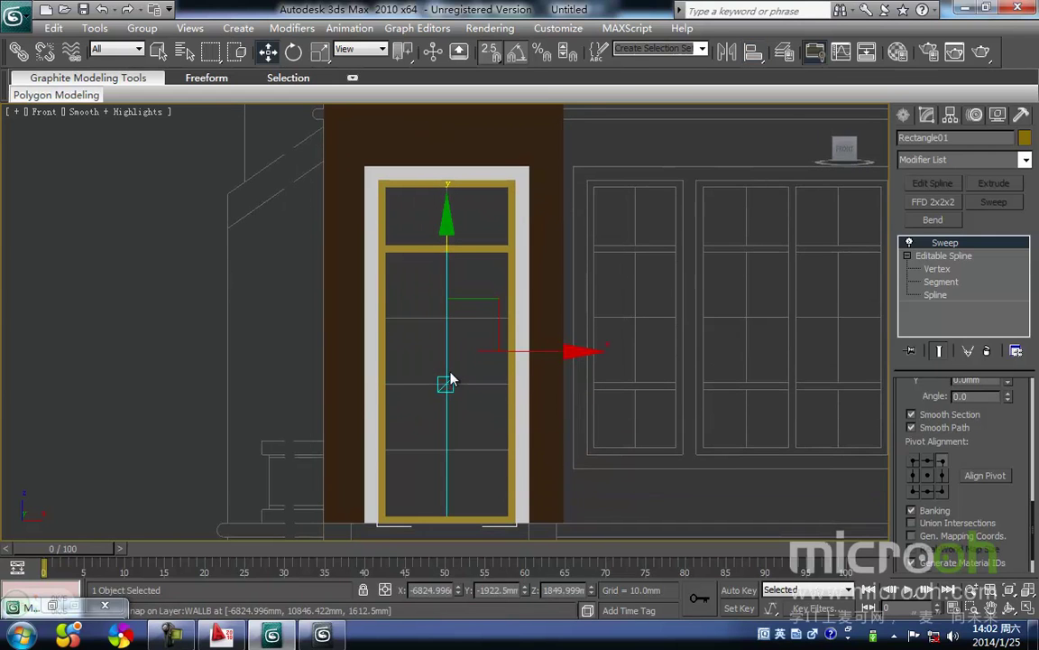
Name the third material 门窗框 in the Material Editor
{"action": "key", "text": "m"}
{"action": "left_click", "coordinate": [767, 179]}
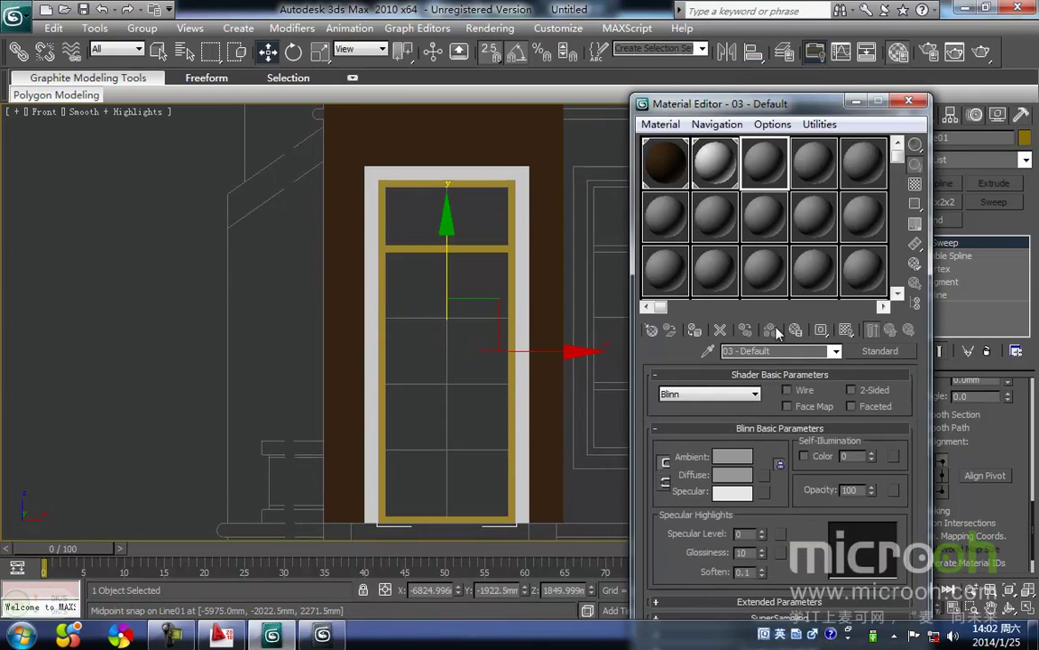
{"action": "left_click_drag", "start_coordinate": [781, 353], "coordinate": [561, 344]}
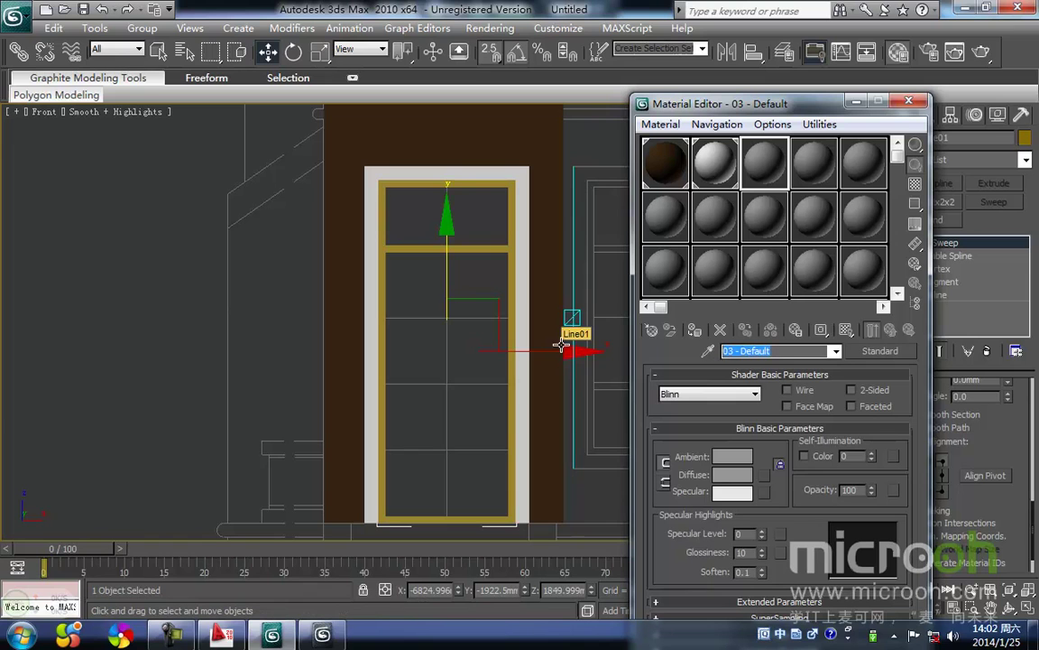
{"action": "type", "text": "ch"}
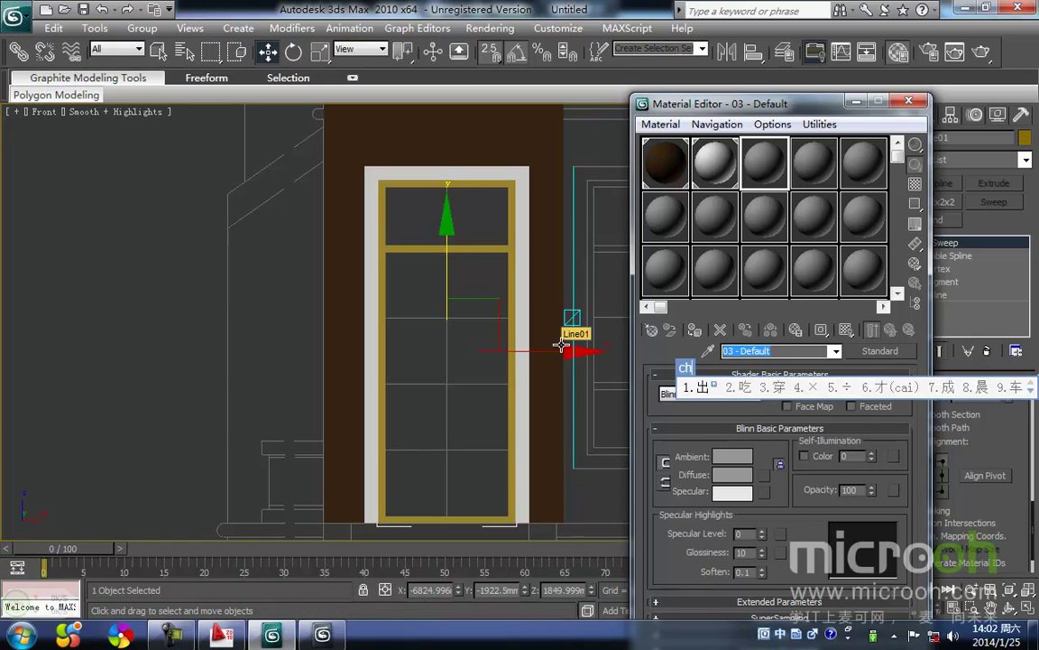
{"action": "key", "text": "Escape"}
{"action": "type", "text": "men"}
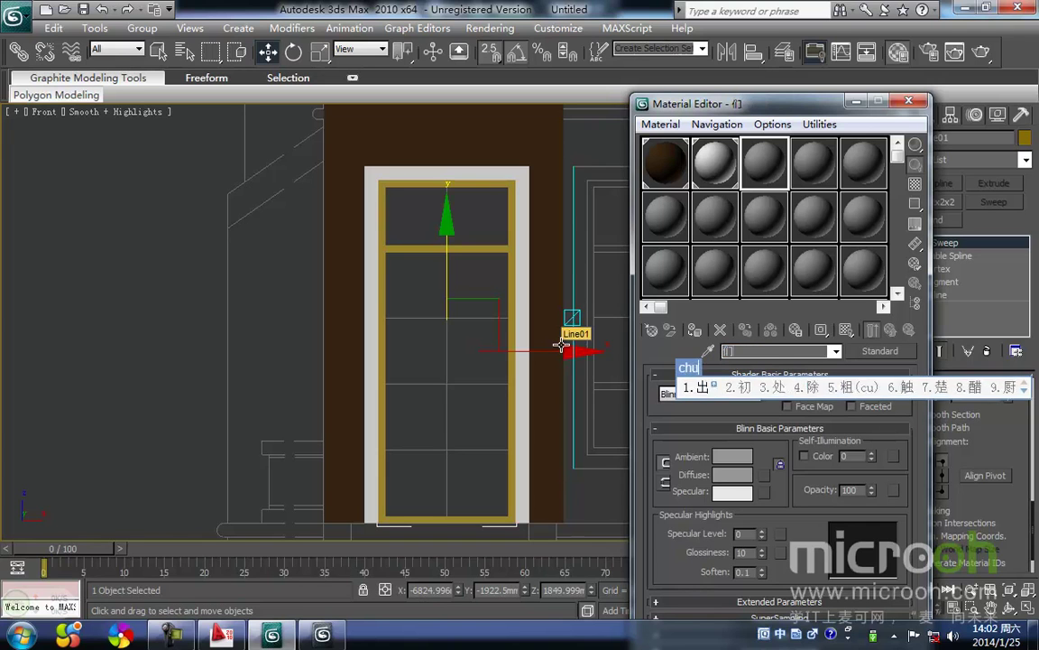
{"action": "type", "text": "2"}
{"action": "key", "text": "Return"}
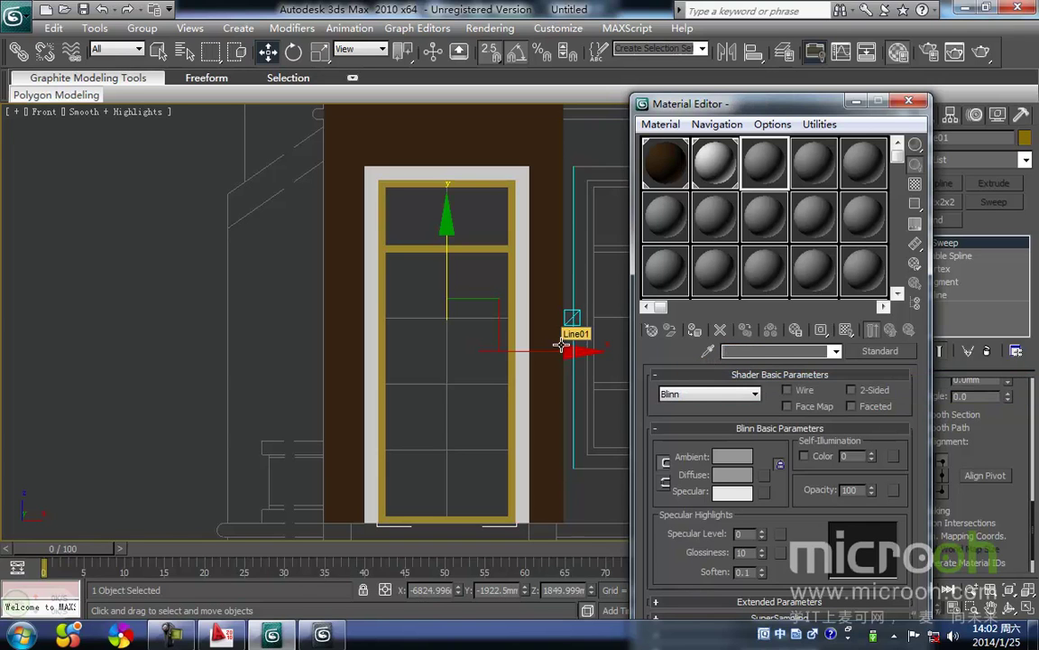
{"action": "type", "text": "men'chuang"}
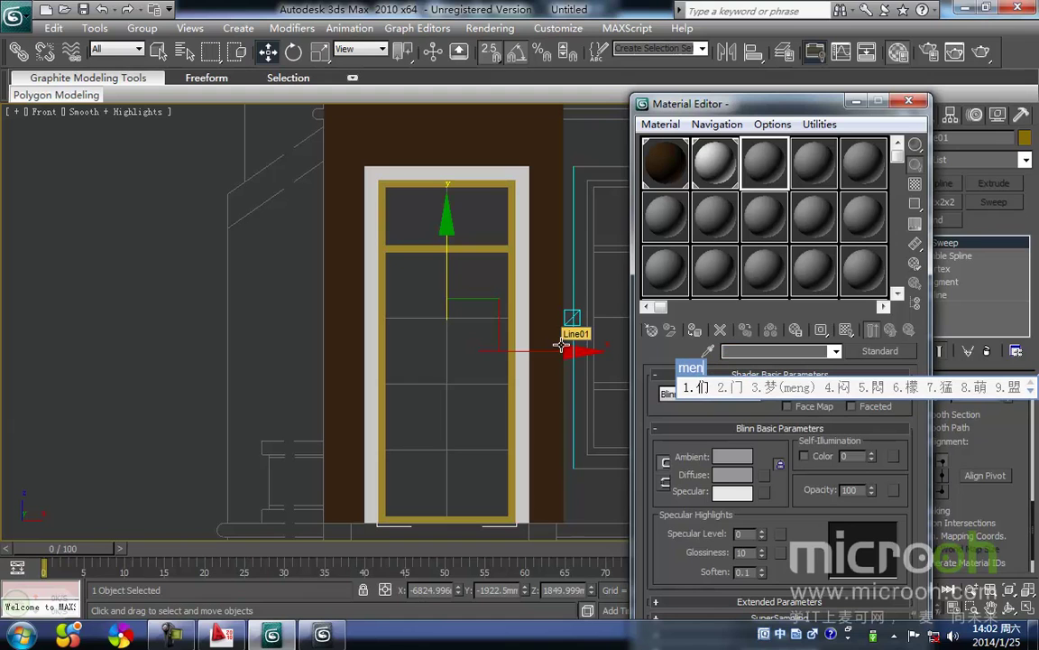
{"action": "key", "text": "BackSpace"}
{"action": "type", "text": "nchuang"}
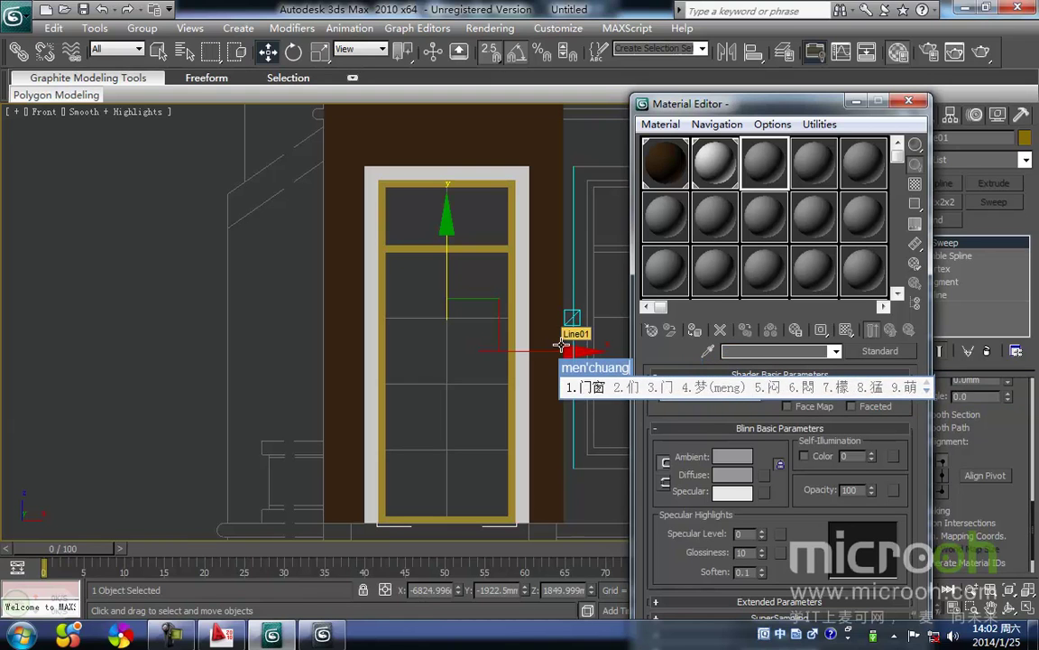
{"action": "key", "text": "space"}
{"action": "type", "text": "kuang"}
{"action": "key", "text": "space"}
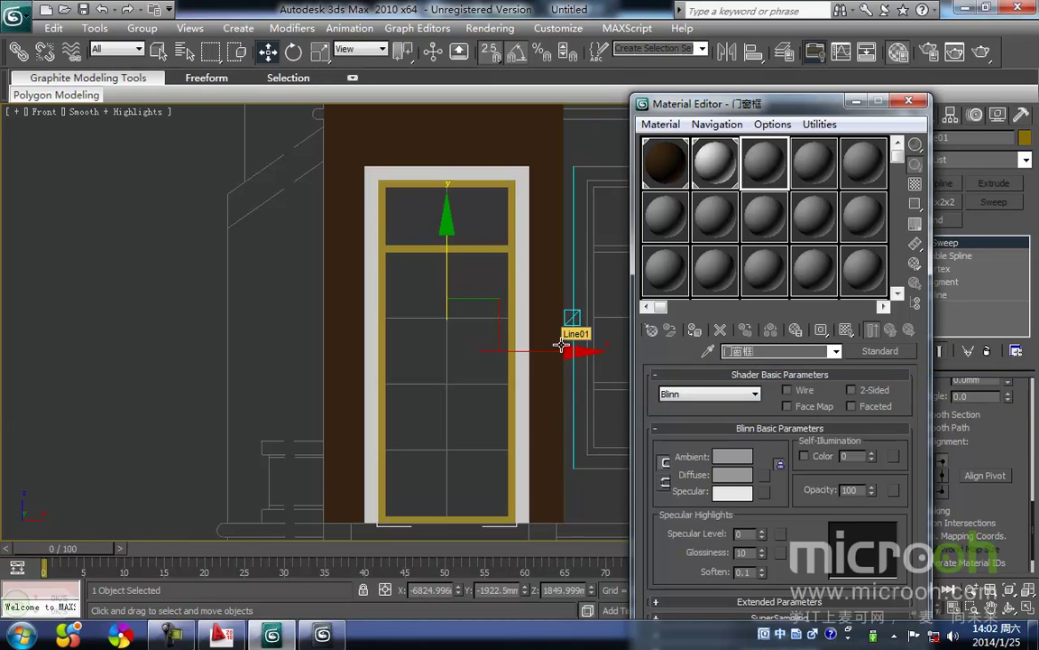
Set the material's ambient and diffuse colour to dark teal (RGB 12, 25, 26) and apply it to the door frame
{"action": "left_click", "coordinate": [740, 458]}
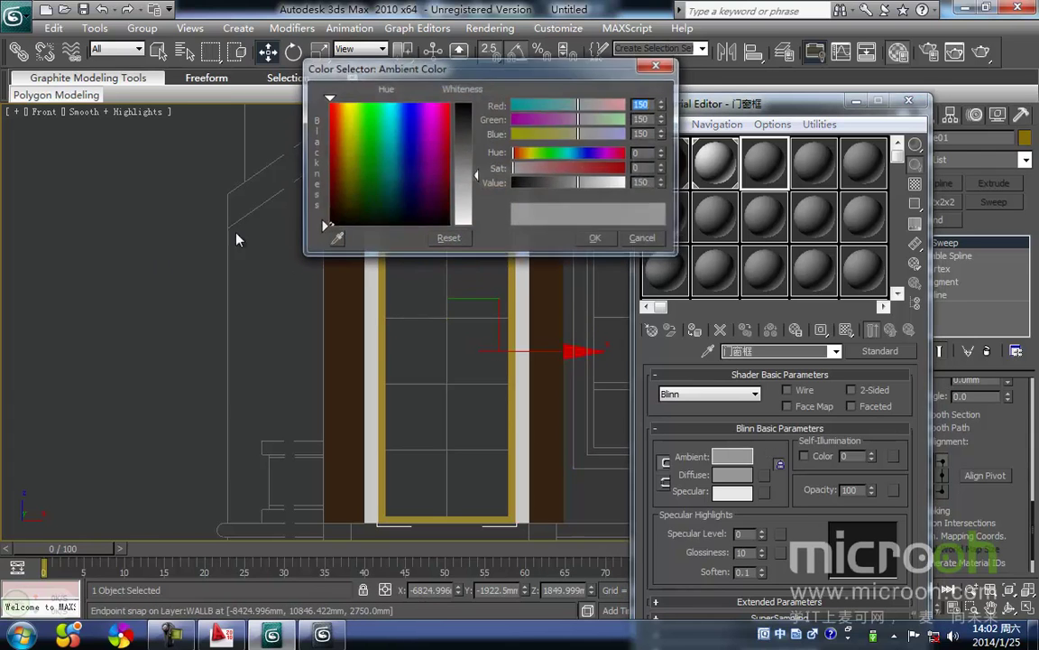
{"action": "left_click_drag", "start_coordinate": [374, 199], "coordinate": [391, 221]}
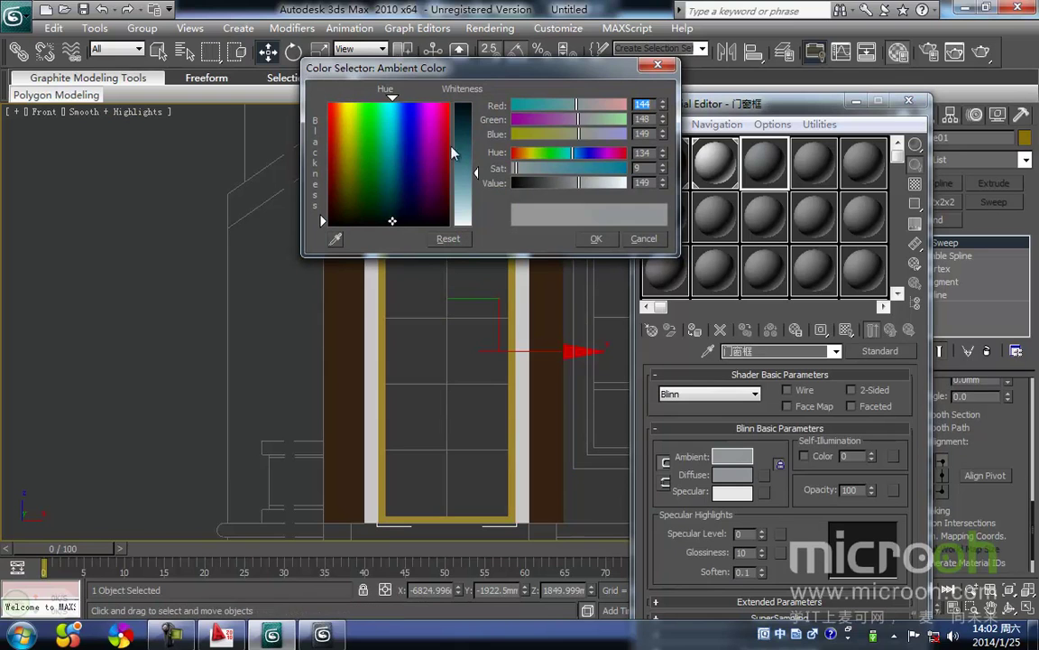
{"action": "left_click_drag", "start_coordinate": [477, 169], "coordinate": [476, 109]}
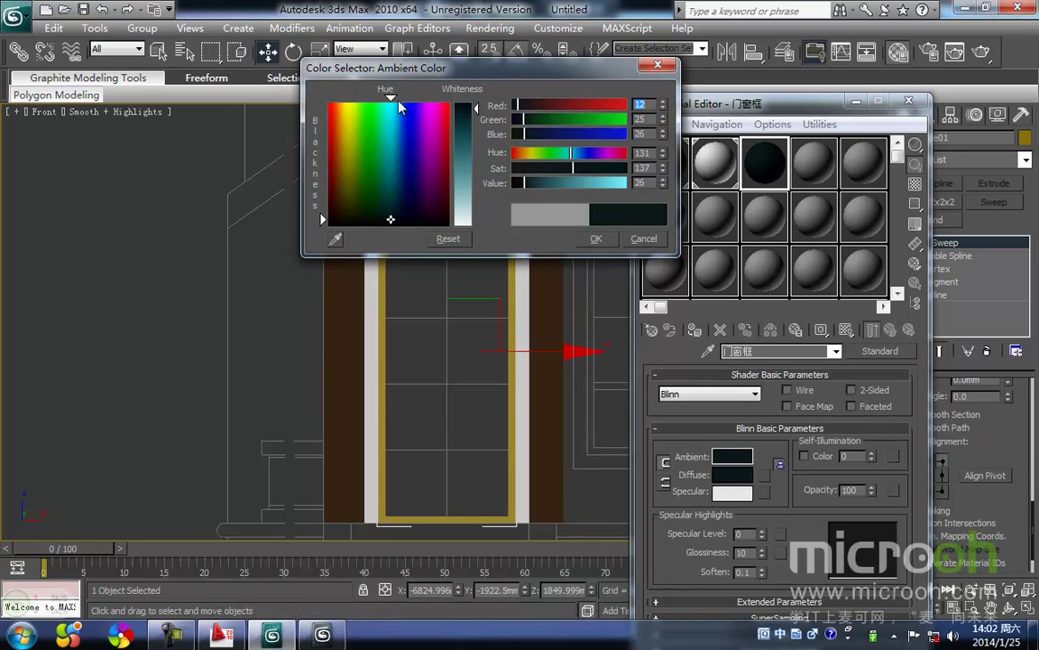
{"action": "left_click", "coordinate": [597, 240]}
{"action": "left_click", "coordinate": [694, 329]}
{"action": "middle_click_drag", "start_coordinate": [419, 410], "coordinate": [442, 354]}
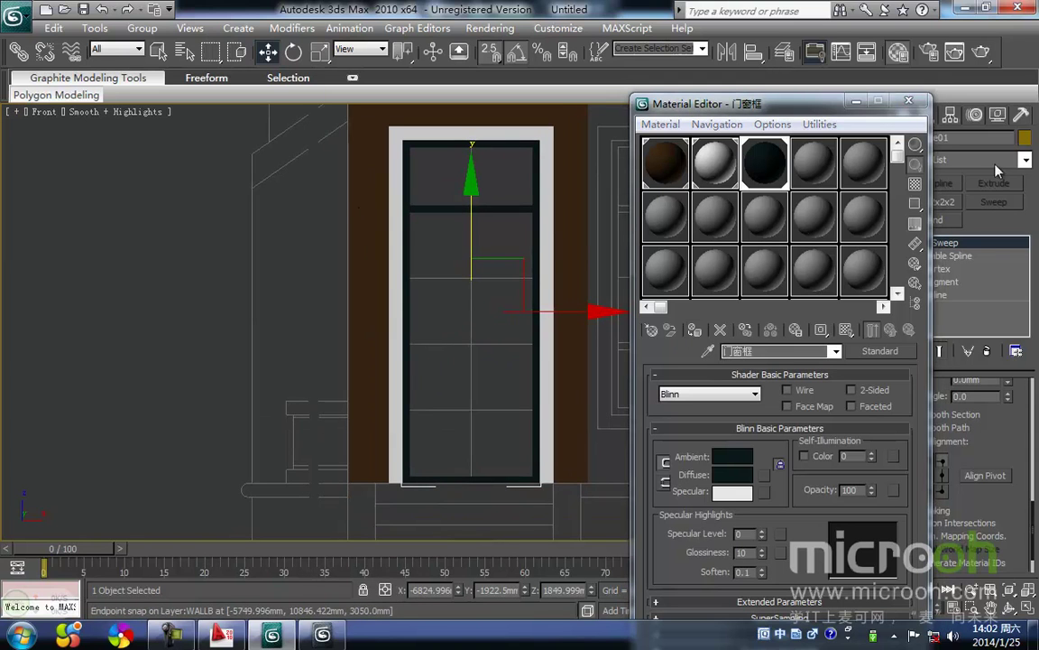
Draw a horizontal glazing-bar line across the inside of the door frame at the first CAD division below the transom
{"action": "left_click", "coordinate": [859, 104]}
{"action": "middle_click_drag", "start_coordinate": [475, 342], "coordinate": [487, 290]}
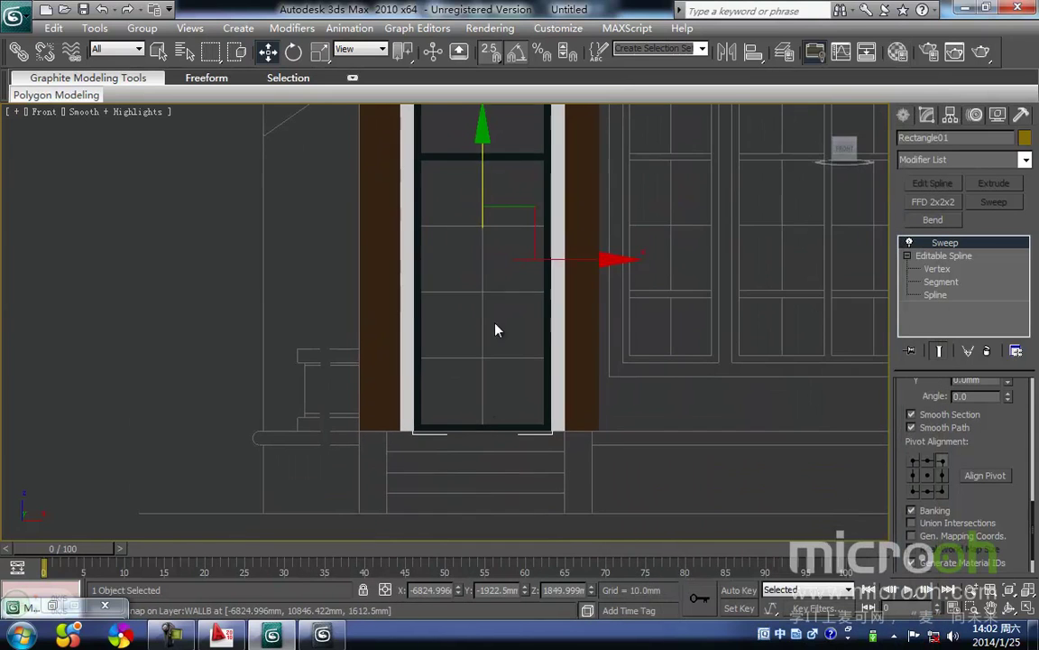
{"action": "middle_click_drag", "start_coordinate": [438, 338], "coordinate": [433, 409]}
{"action": "left_click", "coordinate": [495, 326]}
{"action": "middle_click_drag", "start_coordinate": [497, 328], "coordinate": [462, 347]}
{"action": "left_click", "coordinate": [903, 116]}
{"action": "left_click", "coordinate": [933, 232]}
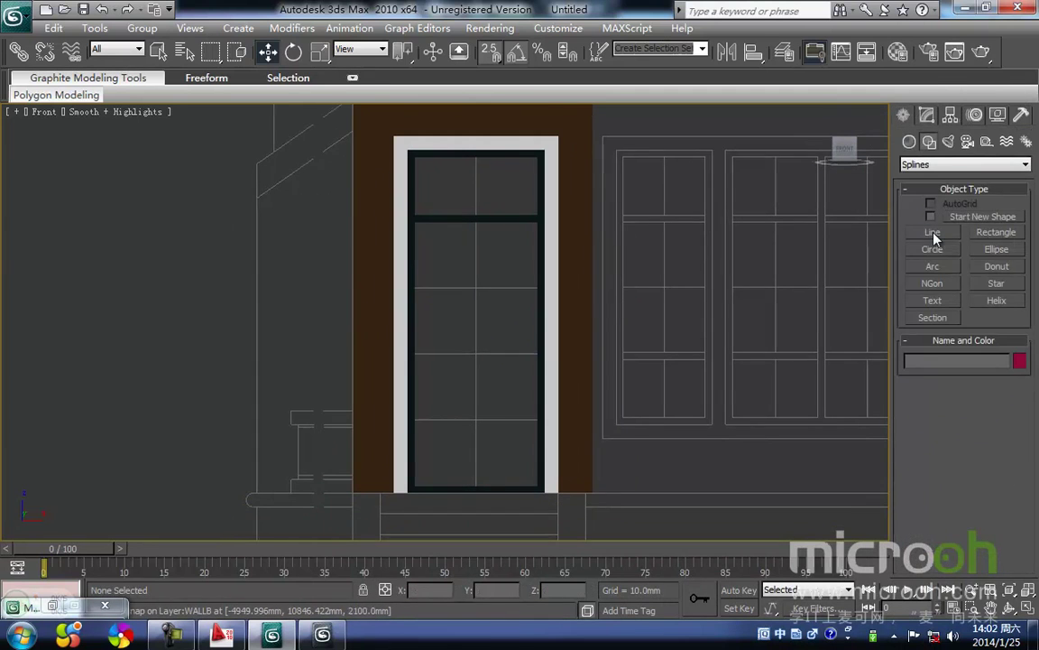
{"action": "left_click", "coordinate": [537, 287]}
{"action": "left_click", "coordinate": [424, 287]}
{"action": "right_click", "coordinate": [424, 287]}
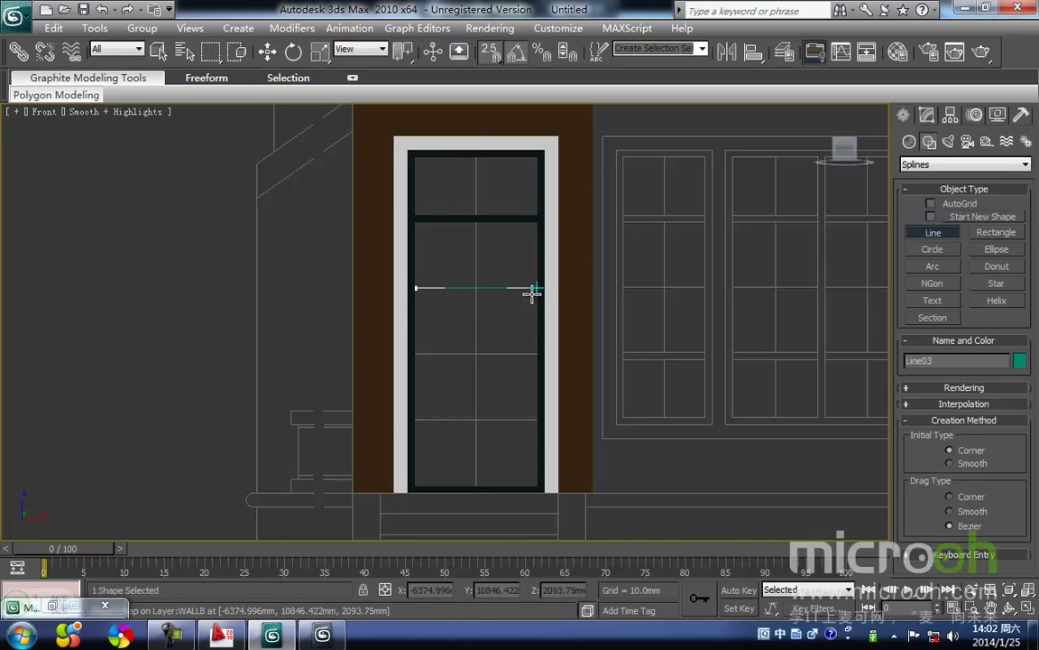
Add two more horizontal glazing-bar lines to the same shape at the two lower CAD divisions of the door
{"action": "left_click", "coordinate": [416, 353]}
{"action": "left_click", "coordinate": [536, 353]}
{"action": "right_click", "coordinate": [505, 378]}
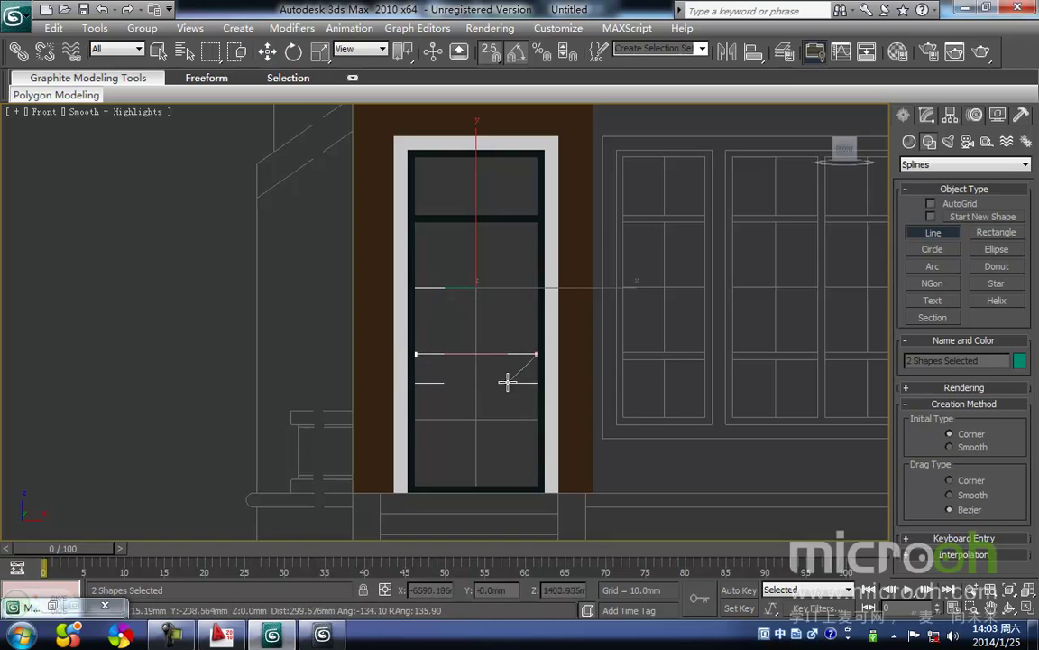
{"action": "middle_click_drag", "start_coordinate": [505, 386], "coordinate": [502, 358]}
{"action": "left_click", "coordinate": [414, 391]}
{"action": "left_click", "coordinate": [534, 390]}
{"action": "right_click", "coordinate": [507, 415]}
Add a vertical centre line to the glazing-bar shape, running from the head to the foot of the door frame
{"action": "middle_click_drag", "start_coordinate": [480, 256], "coordinate": [475, 292]}
{"action": "left_click", "coordinate": [468, 165]}
{"action": "left_click", "coordinate": [468, 490]}
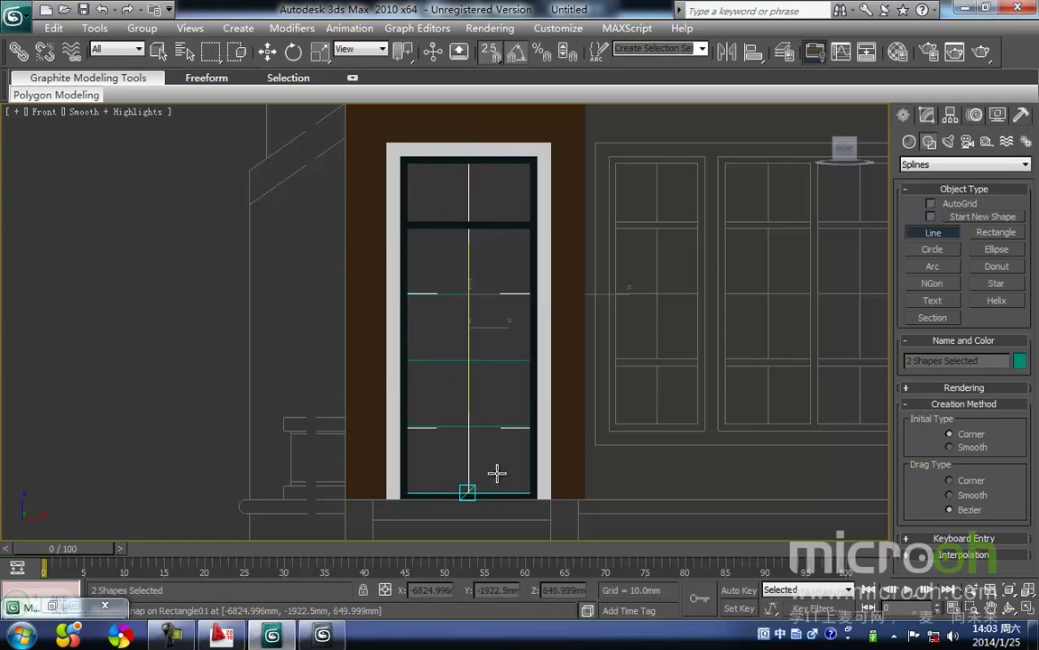
{"action": "right_click", "coordinate": [447, 422]}
{"action": "key", "text": "w"}
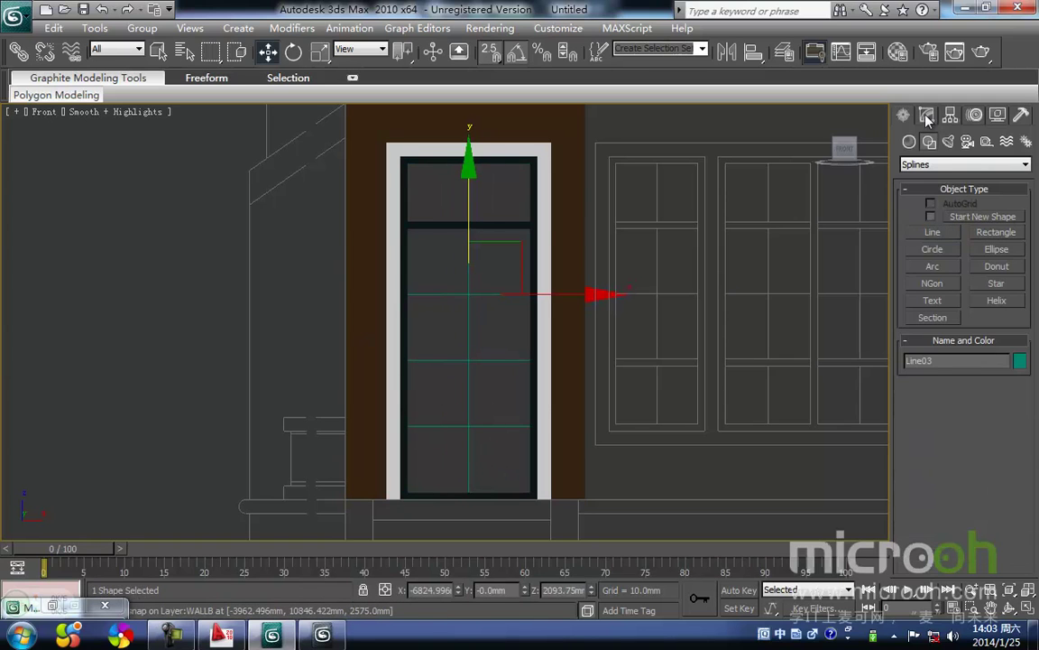
Apply a Sweep to the glazing-bar lines with a section length of 20 mm and width of 20 mm
{"action": "left_click", "coordinate": [928, 114]}
{"action": "left_click", "coordinate": [1001, 207]}
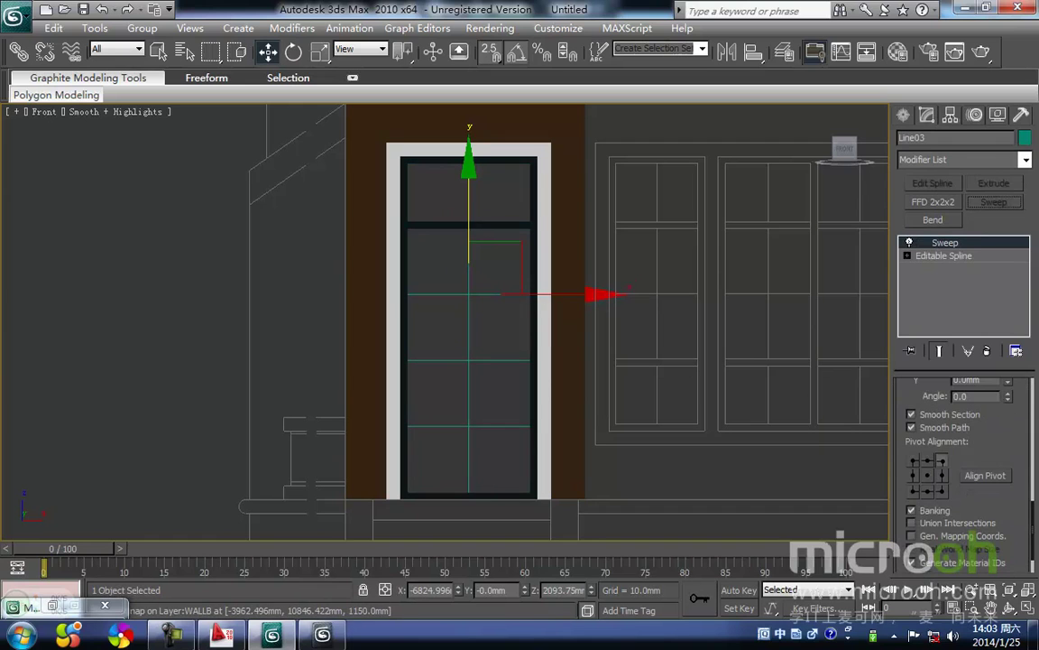
{"action": "scroll", "coordinate": [1007, 439], "scroll_direction": "up", "scroll_amount": 5}
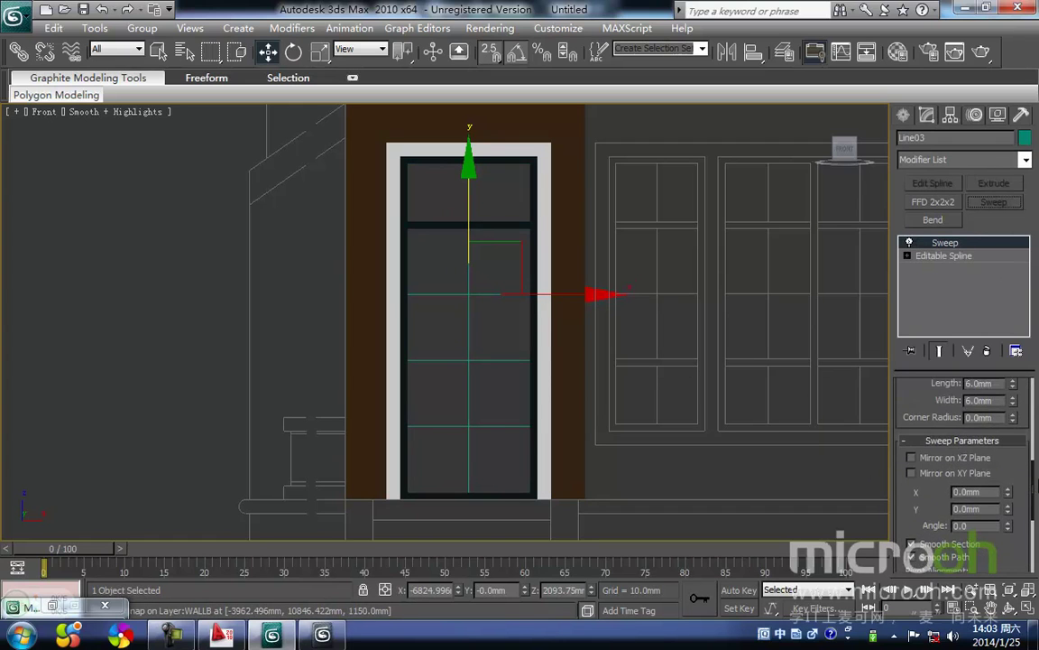
{"action": "double_click", "coordinate": [992, 438]}
{"action": "type", "text": "20"}
{"action": "key", "text": "Tab"}
{"action": "type", "text": "20"}
{"action": "key", "text": "Return"}
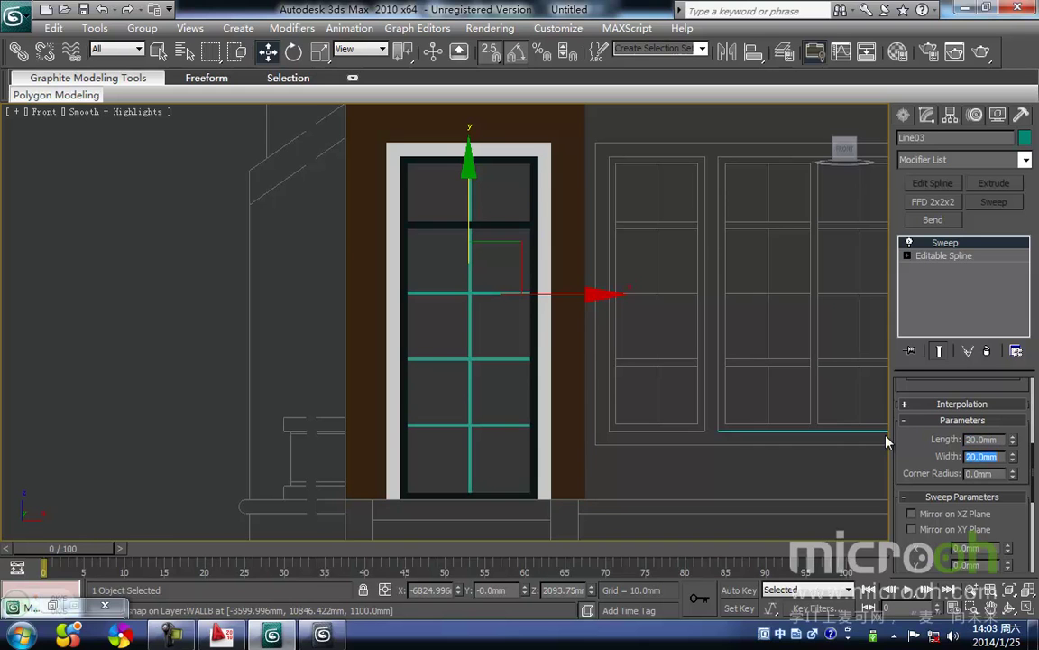
Align the swept glazing bars in depth with the dark door frame
{"action": "middle_click_drag", "start_coordinate": [527, 327], "coordinate": [549, 403]}
{"action": "scroll", "coordinate": [544, 333], "scroll_direction": "up", "scroll_amount": 3}
{"action": "middle_click_drag", "start_coordinate": [440, 213], "coordinate": [459, 228]}
{"action": "middle_click_drag", "start_coordinate": [489, 335], "coordinate": [476, 383]}
{"action": "key", "text": "alt+a"}
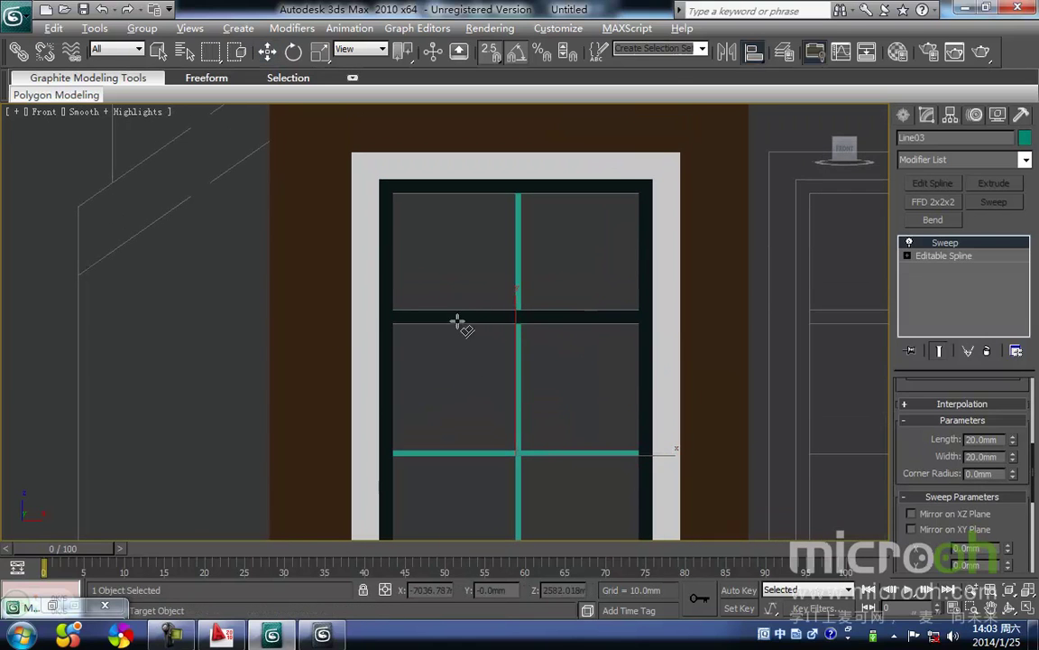
{"action": "left_click", "coordinate": [471, 315]}
{"action": "left_click", "coordinate": [524, 449]}
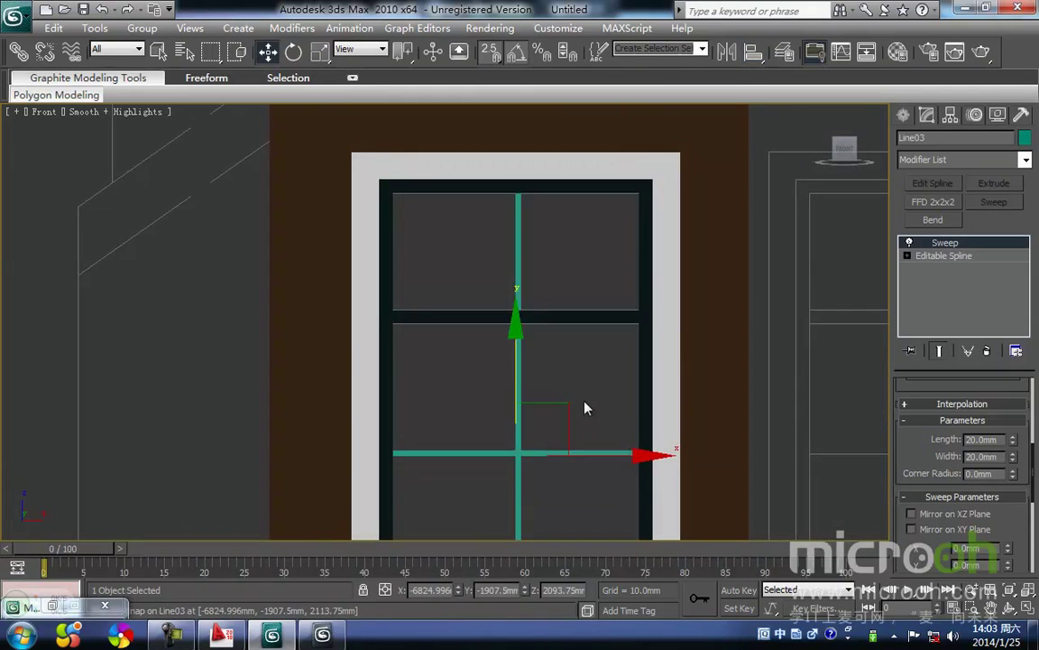
{"action": "middle_click_drag", "start_coordinate": [549, 454], "coordinate": [540, 417]}
{"action": "middle_click_drag", "start_coordinate": [451, 405], "coordinate": [457, 376]}
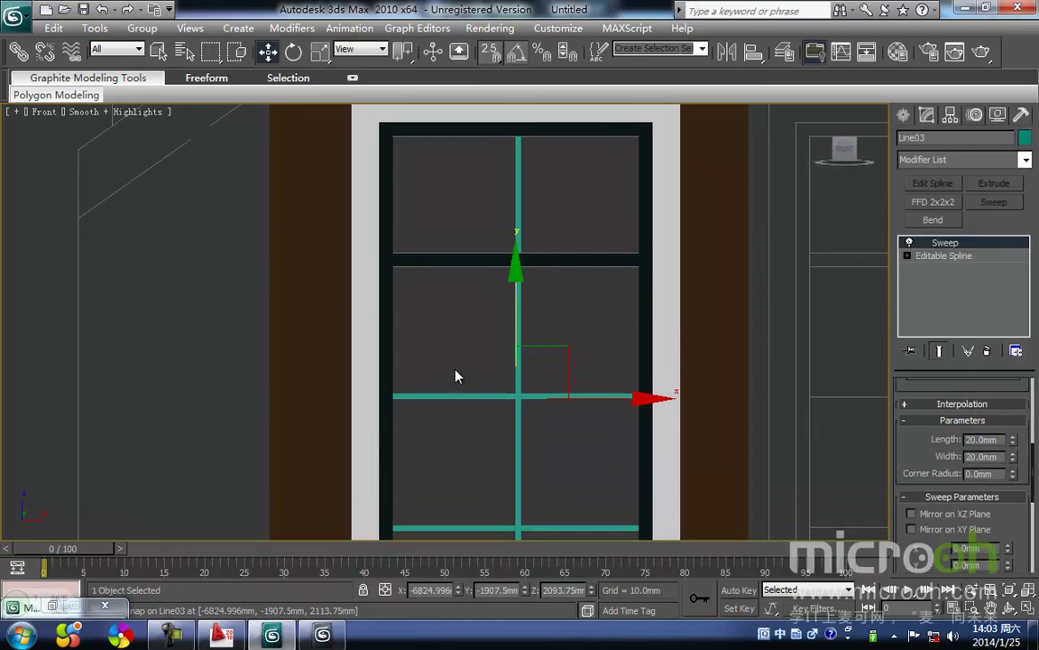
Apply the 门窗框 material to the glazing bars and minimise the Material Editor
{"action": "key", "text": "m"}
{"action": "key", "text": "Escape"}
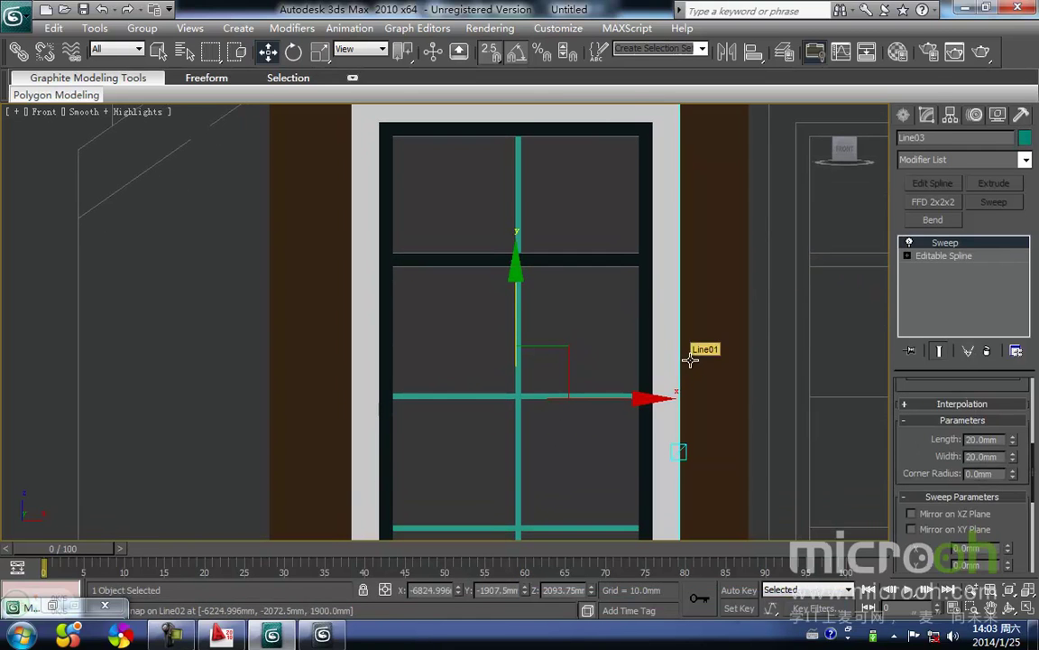
{"action": "key", "text": "m"}
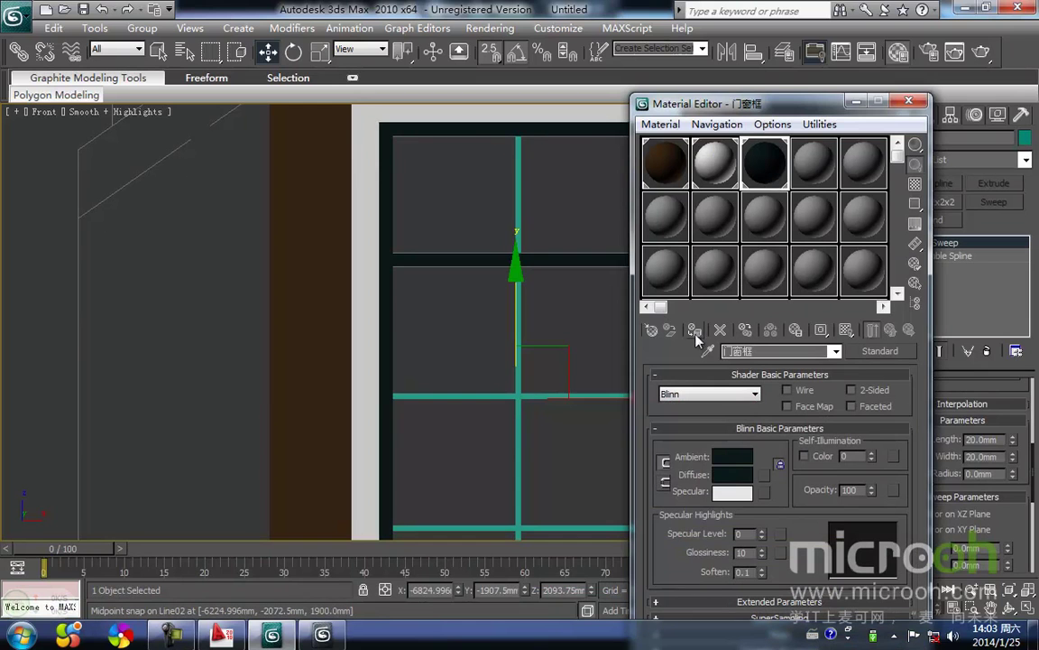
{"action": "left_click", "coordinate": [695, 335]}
{"action": "left_click", "coordinate": [591, 366]}
{"action": "left_click", "coordinate": [856, 102]}
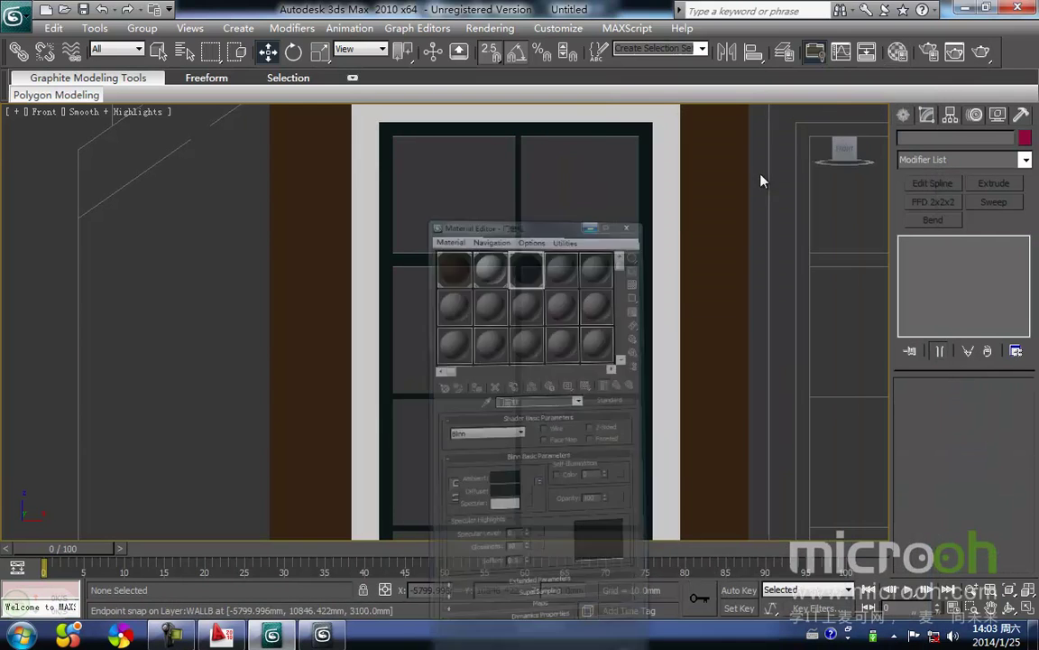
Examine the depth position of the door frame and glazing bars in the Top view, and return to the shaded Front view
{"action": "middle_click_drag", "start_coordinate": [582, 311], "coordinate": [667, 357]}
{"action": "left_click_drag", "start_coordinate": [643, 354], "coordinate": [565, 272]}
{"action": "key", "text": "t"}
{"action": "key", "text": "z"}
{"action": "key", "text": "F3"}
{"action": "scroll", "coordinate": [612, 338], "scroll_direction": "down", "scroll_amount": 4}
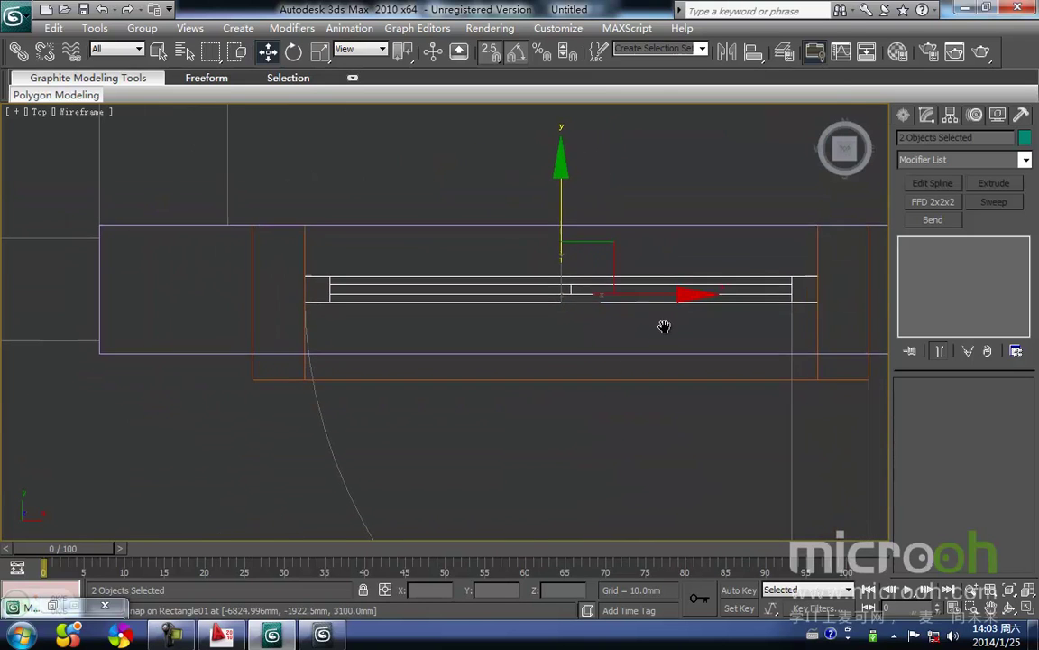
{"action": "key", "text": "f"}
{"action": "key", "text": "z"}
{"action": "left_click", "coordinate": [548, 305]}
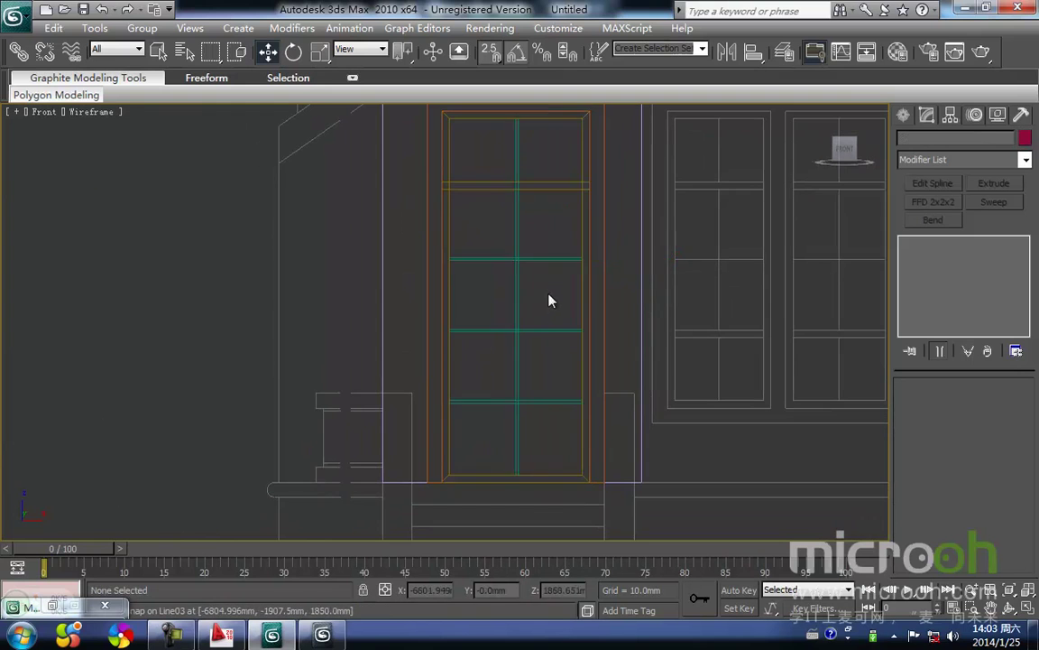
{"action": "key", "text": "F3"}
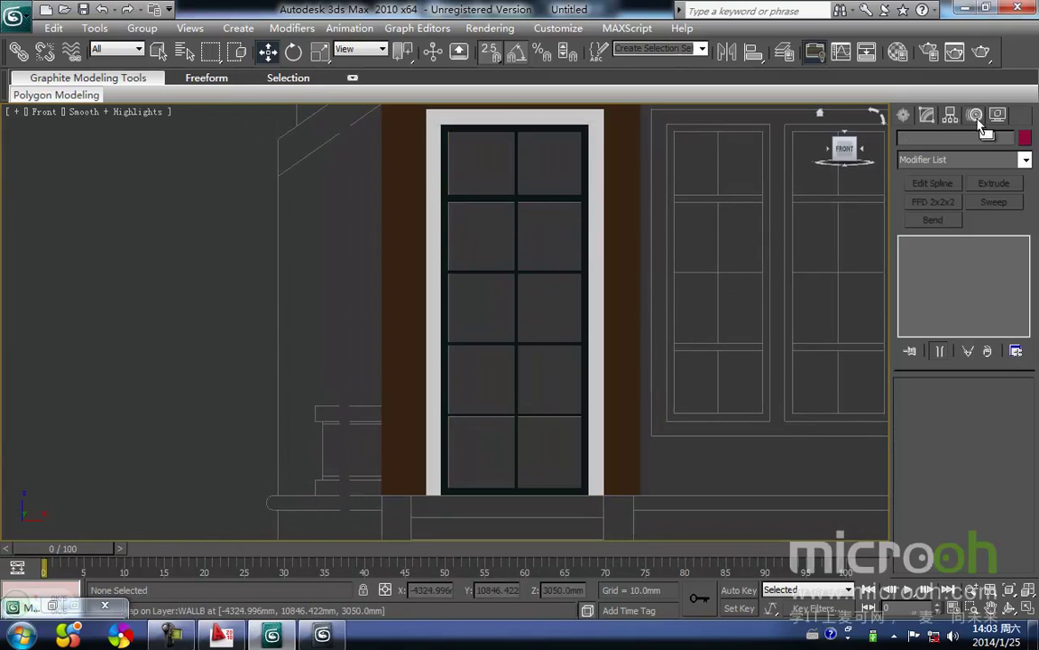
Draw a 2400 mm by 900 mm rectangle snapped to the inner corners of the door frame as the glass outline
{"action": "middle_click_drag", "start_coordinate": [429, 232], "coordinate": [425, 369]}
{"action": "key", "text": "F3"}
{"action": "middle_click_drag", "start_coordinate": [532, 376], "coordinate": [532, 369]}
{"action": "key", "text": "F3"}
{"action": "key", "text": "F3"}
{"action": "key", "text": "F3"}
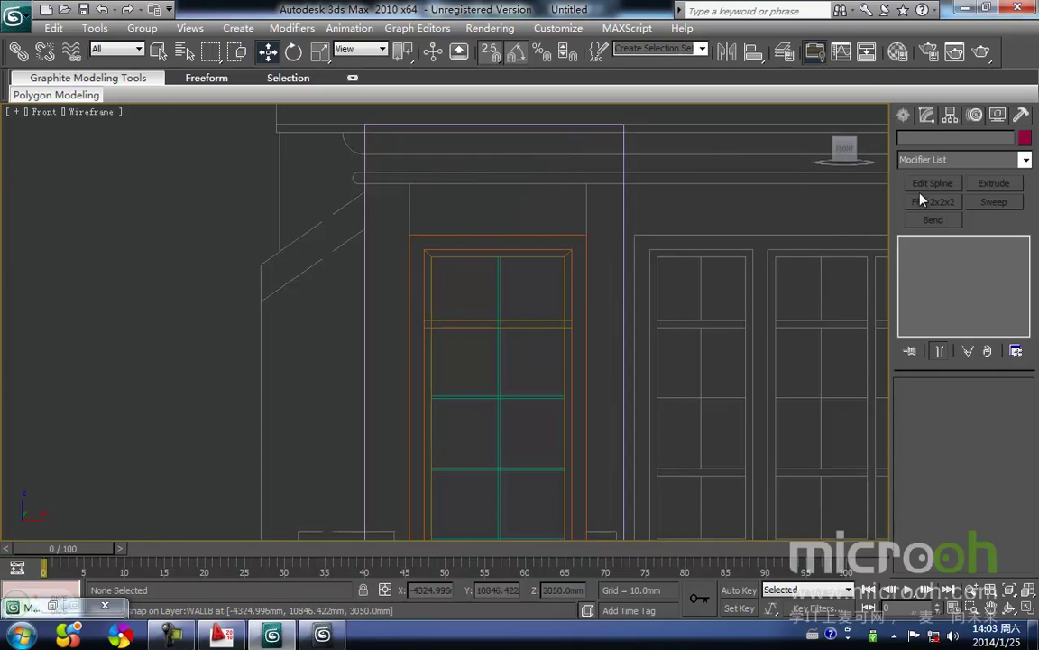
{"action": "left_click", "coordinate": [905, 116]}
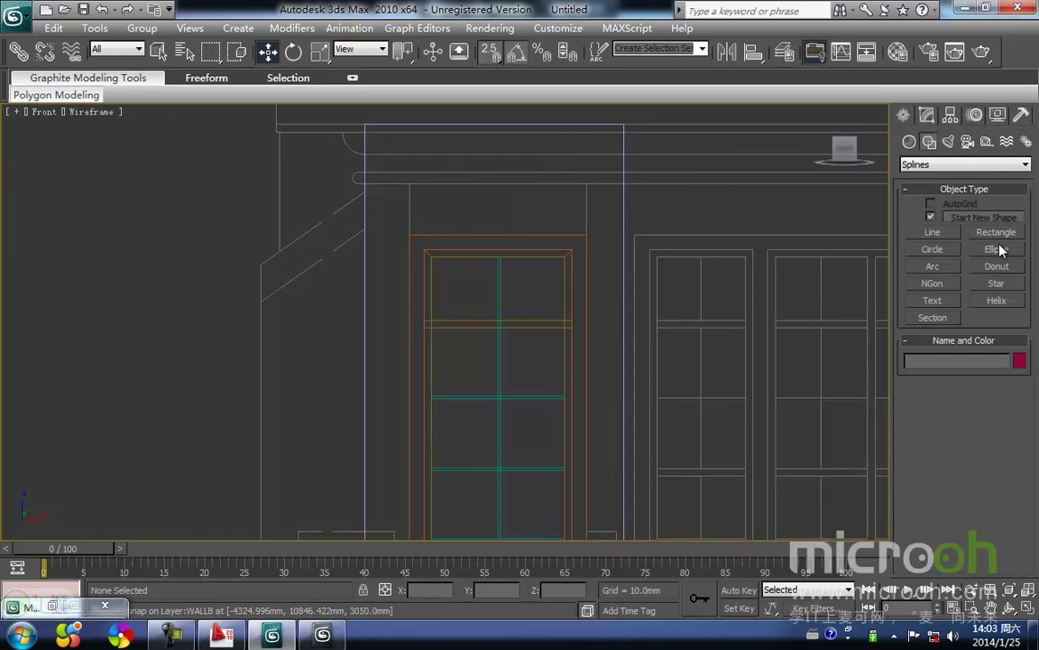
{"action": "left_click", "coordinate": [996, 233]}
{"action": "middle_click_drag", "start_coordinate": [476, 304], "coordinate": [443, 221]}
{"action": "scroll", "coordinate": [441, 217], "scroll_direction": "down", "scroll_amount": 2}
{"action": "left_click_drag", "start_coordinate": [431, 217], "coordinate": [522, 467]}
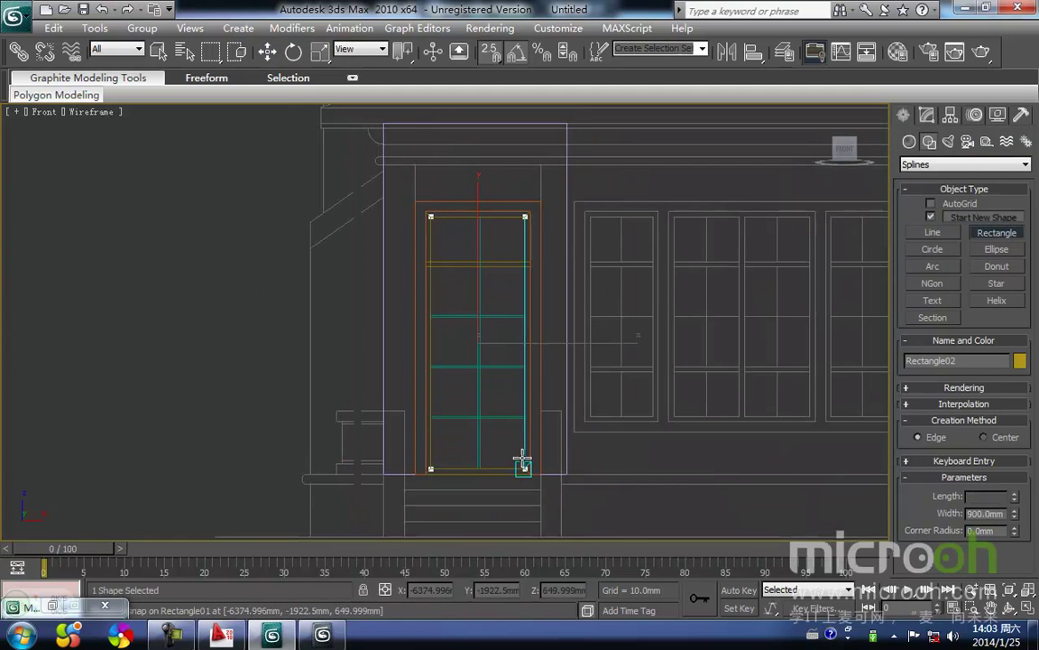
{"action": "key", "text": "w"}
Extrude the door's glass rectangle 5 mm
{"action": "middle_click_drag", "start_coordinate": [510, 455], "coordinate": [492, 473]}
{"action": "key", "text": "F3"}
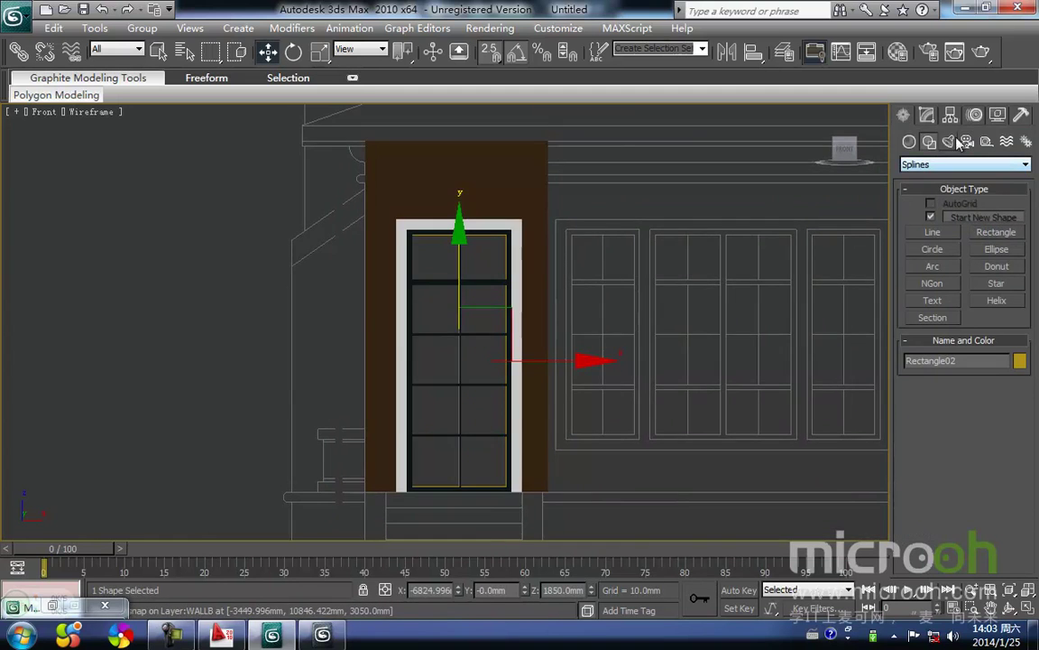
{"action": "left_click", "coordinate": [934, 117]}
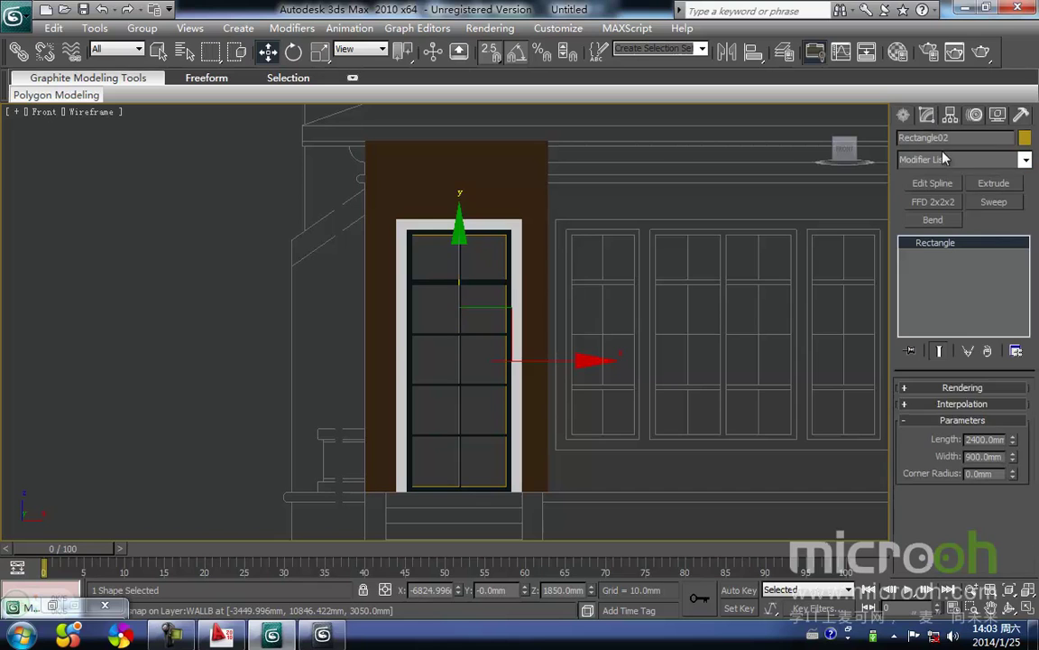
{"action": "left_click", "coordinate": [993, 184]}
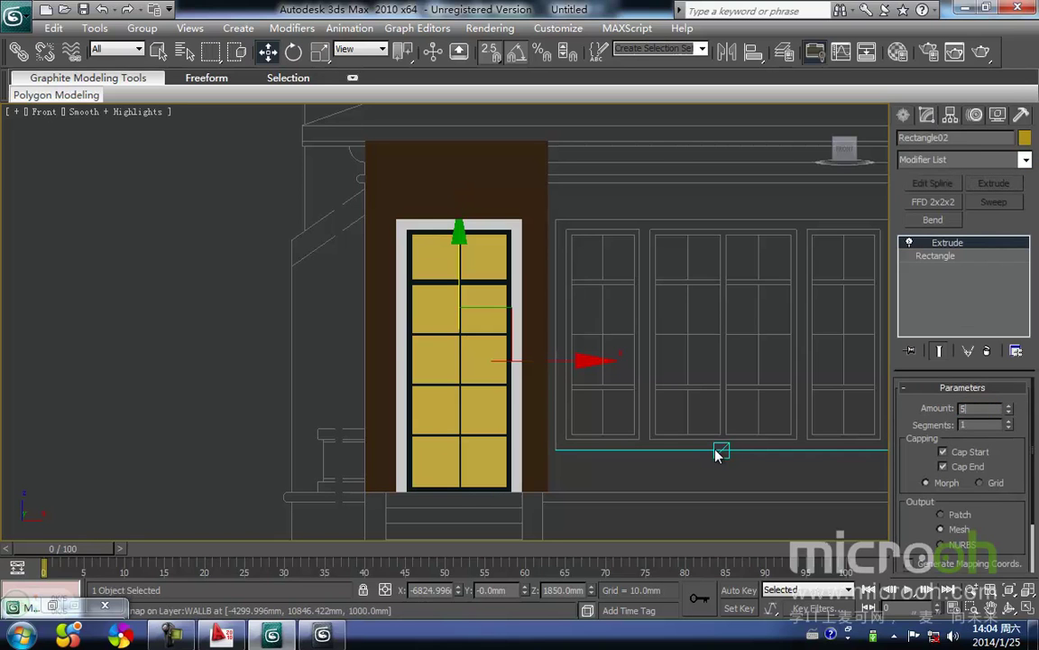
{"action": "left_click", "coordinate": [689, 389]}
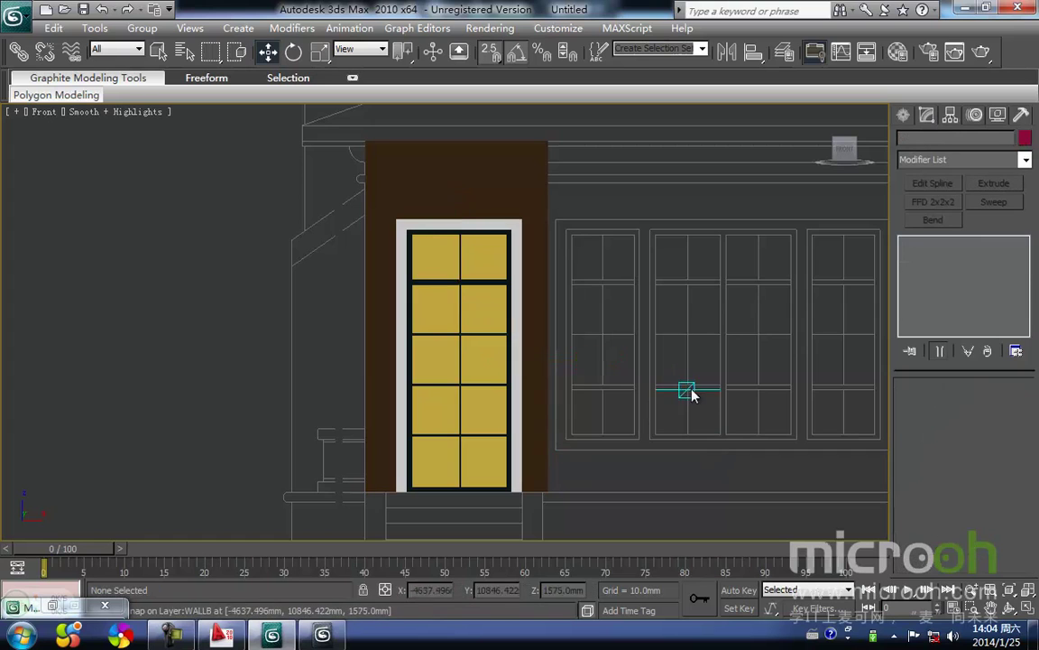
Align the glass pane in depth with the door's glazing bars
{"action": "scroll", "coordinate": [563, 348], "scroll_direction": "up", "scroll_amount": 3}
{"action": "middle_click_drag", "start_coordinate": [615, 380], "coordinate": [554, 372]}
{"action": "left_click", "coordinate": [460, 394]}
{"action": "scroll", "coordinate": [461, 419], "scroll_direction": "up", "scroll_amount": 2}
{"action": "key", "text": "alt+a"}
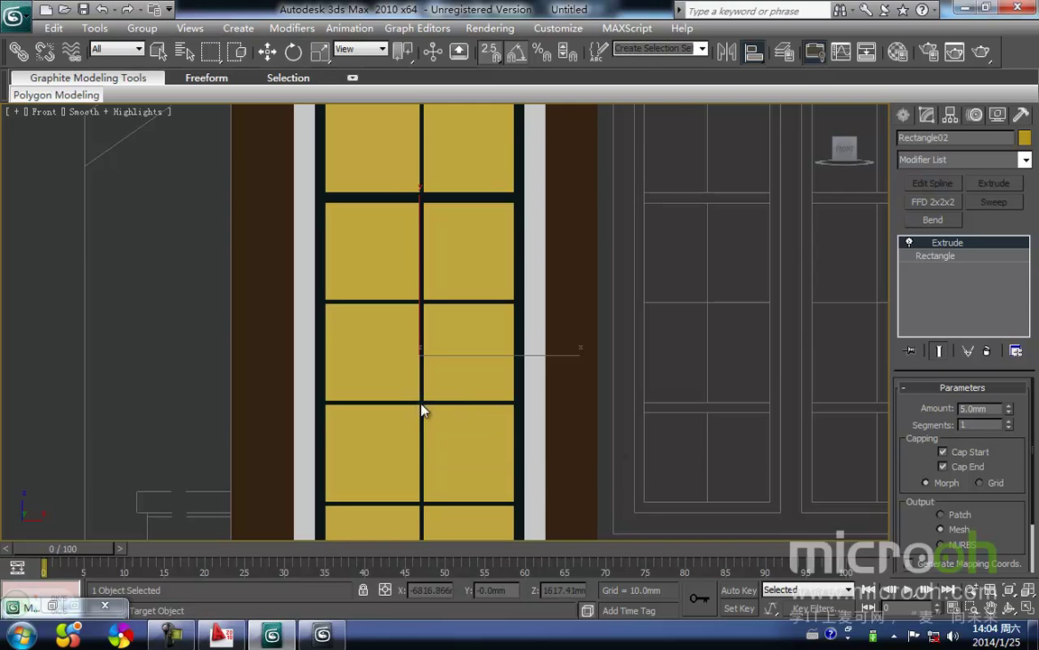
{"action": "left_click", "coordinate": [420, 403]}
{"action": "left_click", "coordinate": [527, 451]}
Name the fourth material 玻璃 in the Material Editor
{"action": "middle_click_drag", "start_coordinate": [394, 436], "coordinate": [397, 399]}
{"action": "key", "text": "m"}
{"action": "left_click", "coordinate": [817, 164]}
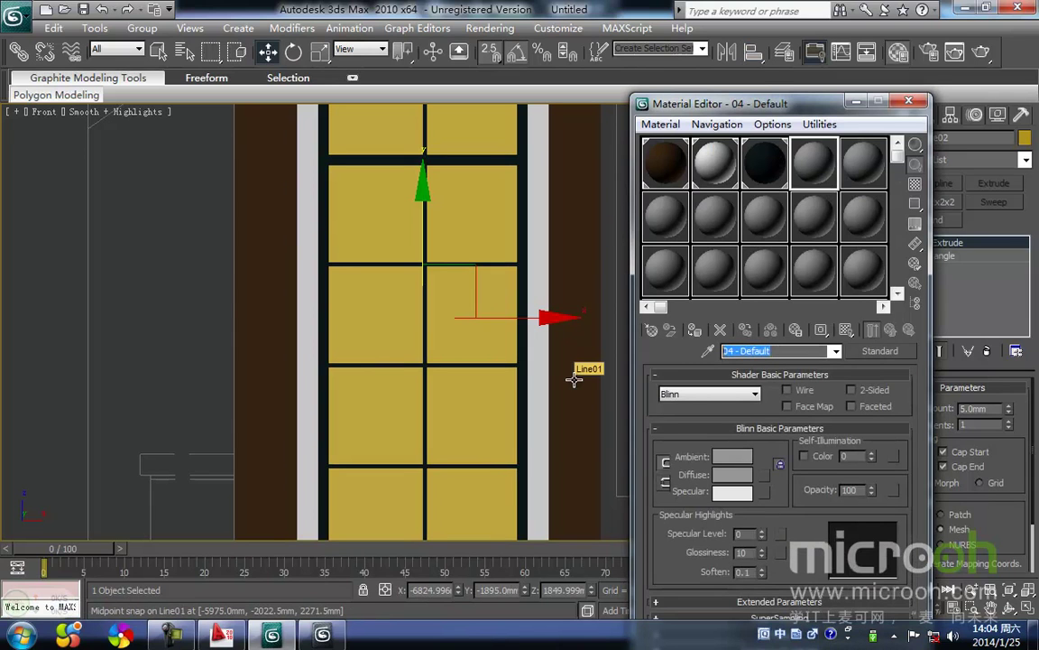
{"action": "type", "text": "玻璃"}
{"action": "key", "text": "Return"}
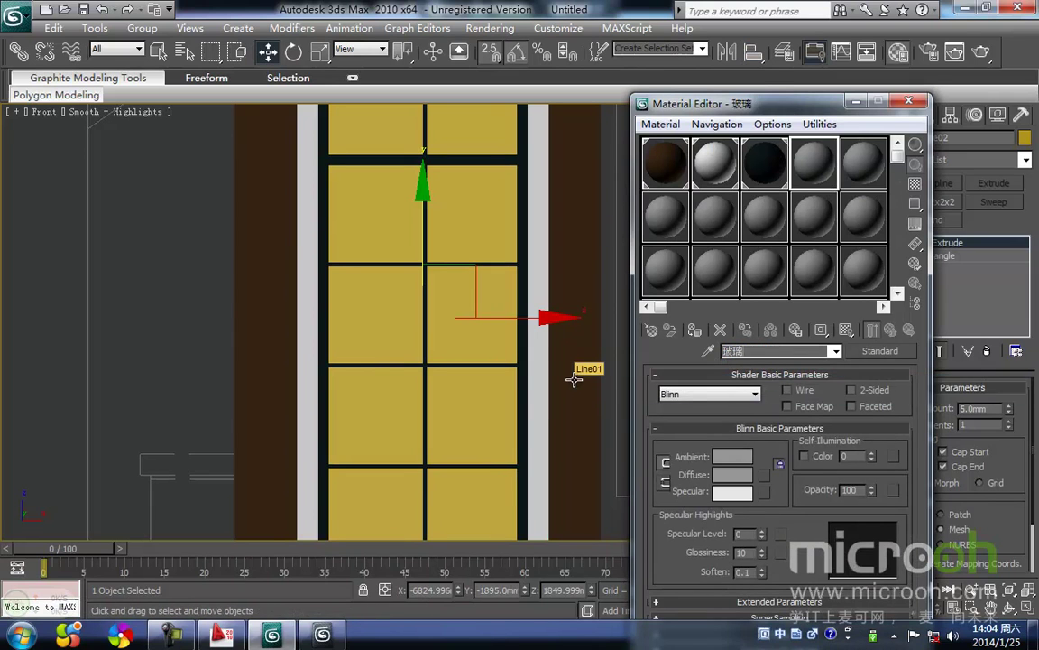
Set the 玻璃 material's ambient and diffuse colour to grey-teal (RGB 92, 122, 125) and apply it to the door glass
{"action": "left_click", "coordinate": [728, 458]}
{"action": "left_click_drag", "start_coordinate": [375, 174], "coordinate": [393, 208]}
{"action": "left_click_drag", "start_coordinate": [477, 176], "coordinate": [477, 153]}
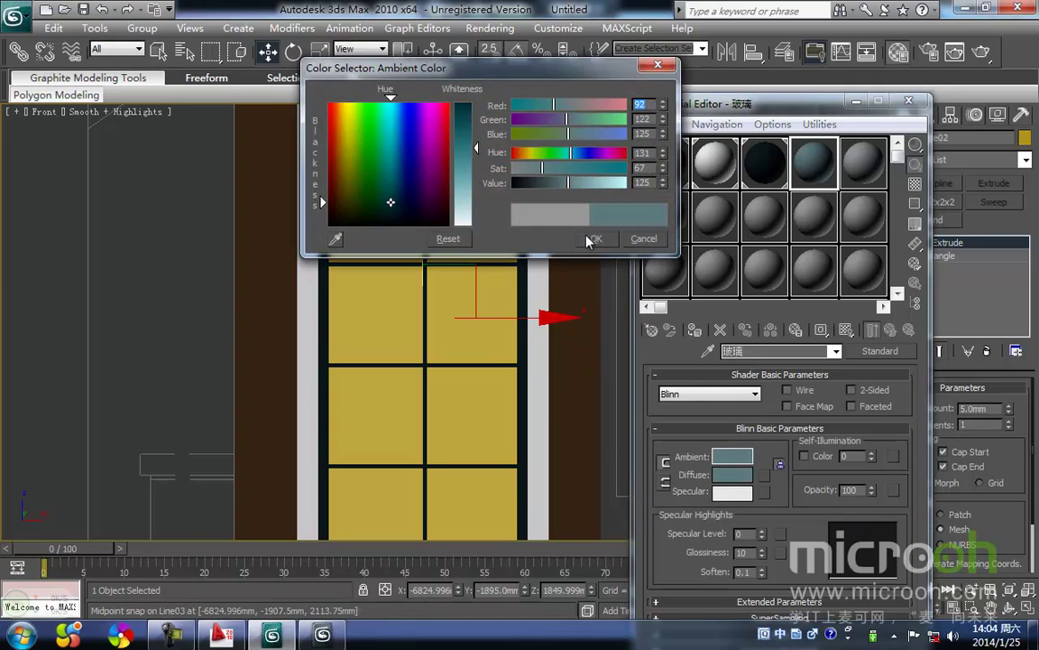
{"action": "left_click", "coordinate": [596, 238]}
{"action": "left_click", "coordinate": [694, 330]}
{"action": "scroll", "coordinate": [463, 360], "scroll_direction": "down", "scroll_amount": 3}
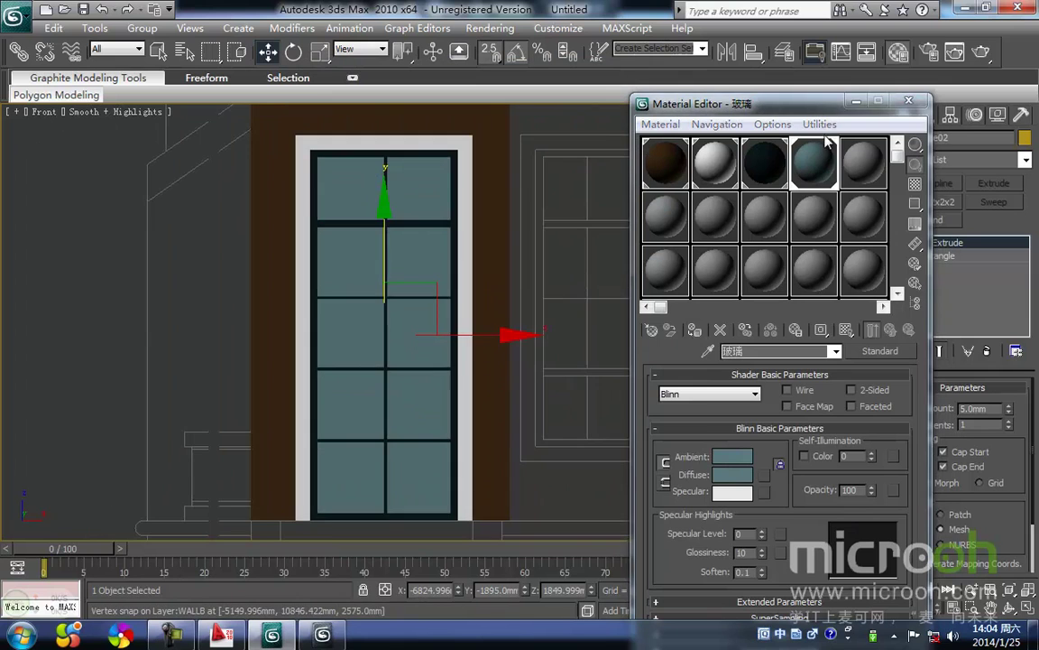
{"action": "left_click", "coordinate": [853, 102]}
Draw a 3343 mm by 3600 mm wall rectangle around the four-part window, snapped to the brown wall's top edge and the bay's outer corner
{"action": "middle_click_drag", "start_coordinate": [350, 303], "coordinate": [361, 340]}
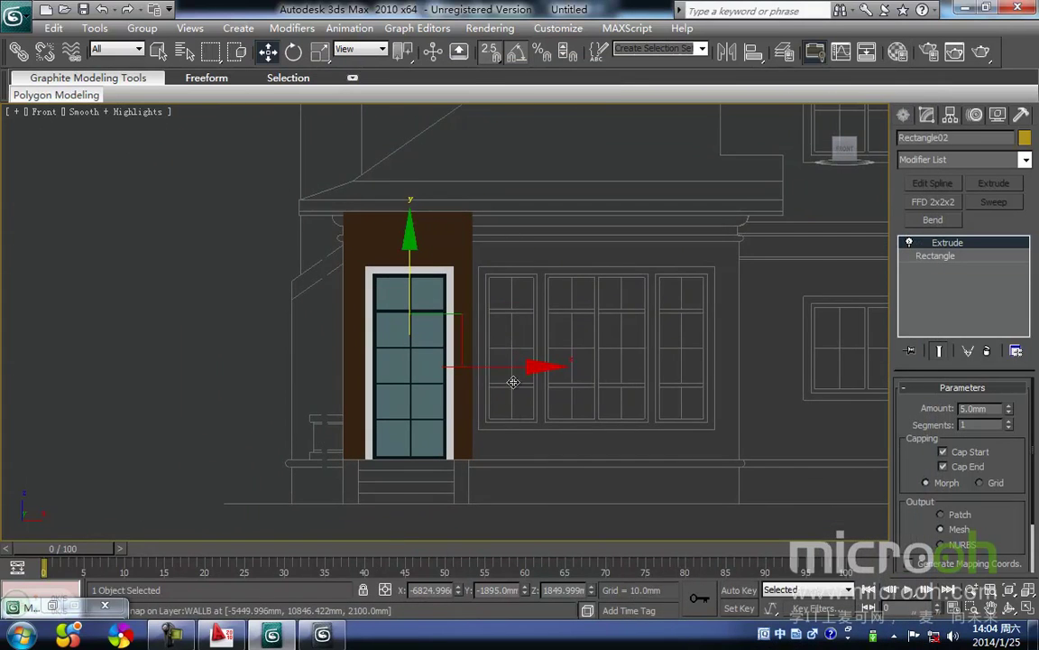
{"action": "middle_click_drag", "start_coordinate": [510, 419], "coordinate": [509, 405]}
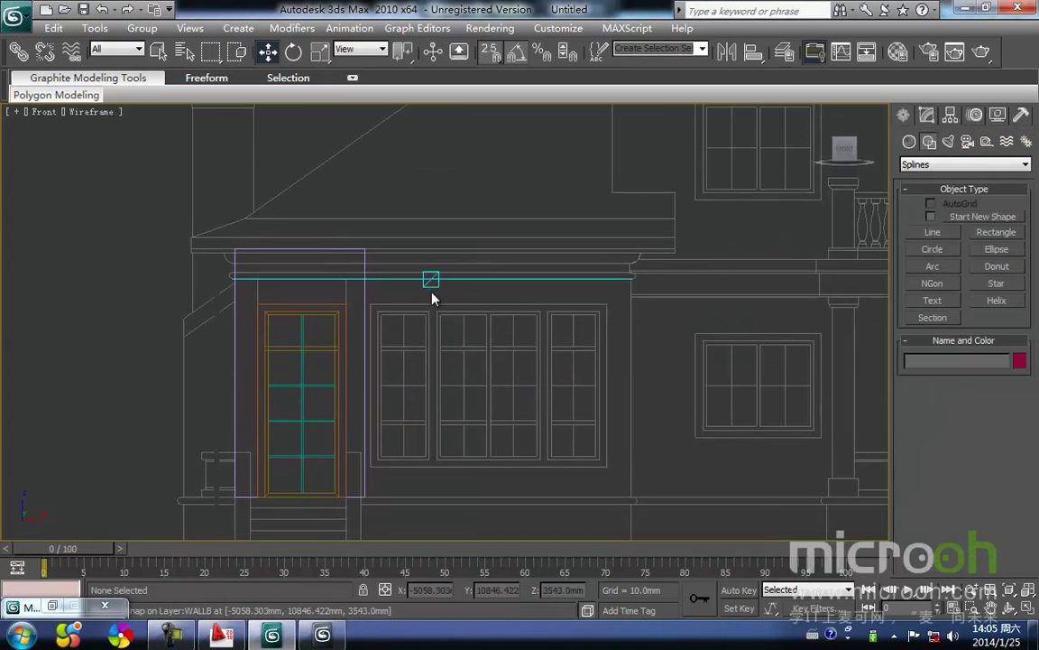
{"action": "middle_click_drag", "start_coordinate": [426, 295], "coordinate": [379, 309]}
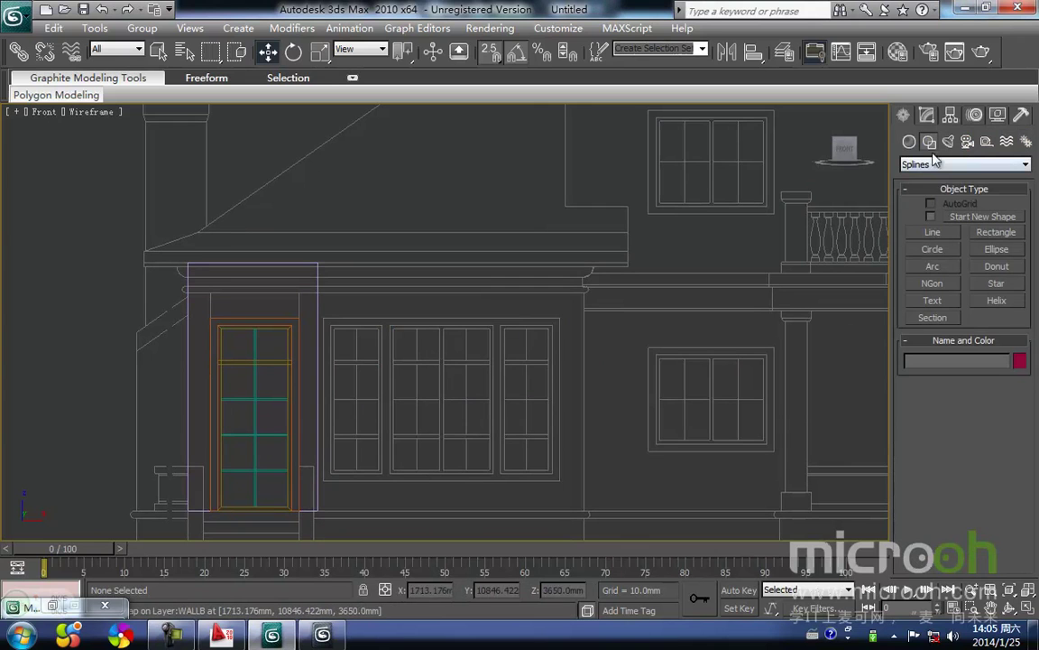
{"action": "left_click", "coordinate": [997, 233]}
{"action": "middle_click_drag", "start_coordinate": [473, 489], "coordinate": [492, 446]}
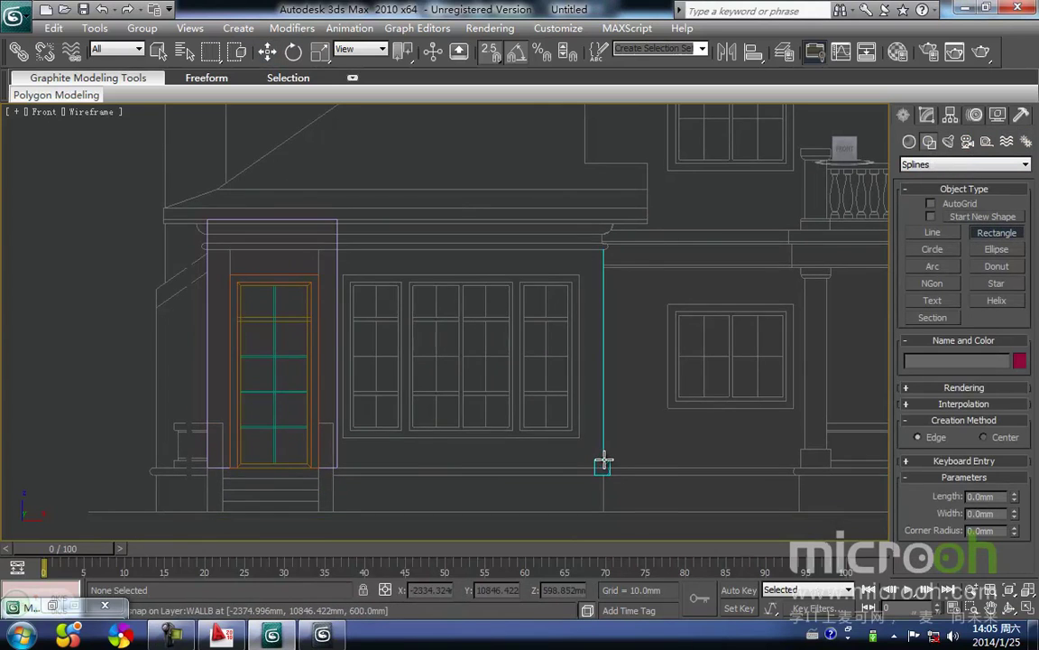
{"action": "left_click_drag", "start_coordinate": [602, 468], "coordinate": [338, 219]}
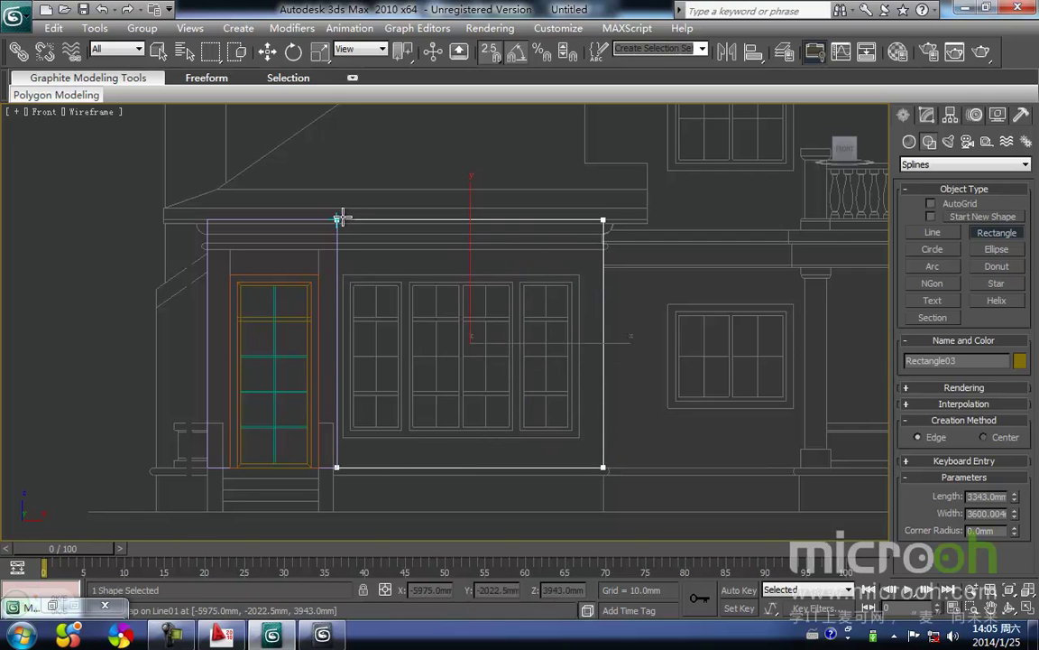
Draw a rectangle around the outer edge of the four-part window's casing as the opening in the wall outline
{"action": "middle_click_drag", "start_coordinate": [450, 354], "coordinate": [461, 334]}
{"action": "middle_click_drag", "start_coordinate": [369, 267], "coordinate": [363, 281]}
{"action": "left_click_drag", "start_coordinate": [349, 270], "coordinate": [585, 434]}
{"action": "key", "text": "w"}
{"action": "left_click", "coordinate": [656, 433]}
{"action": "left_click", "coordinate": [585, 379]}
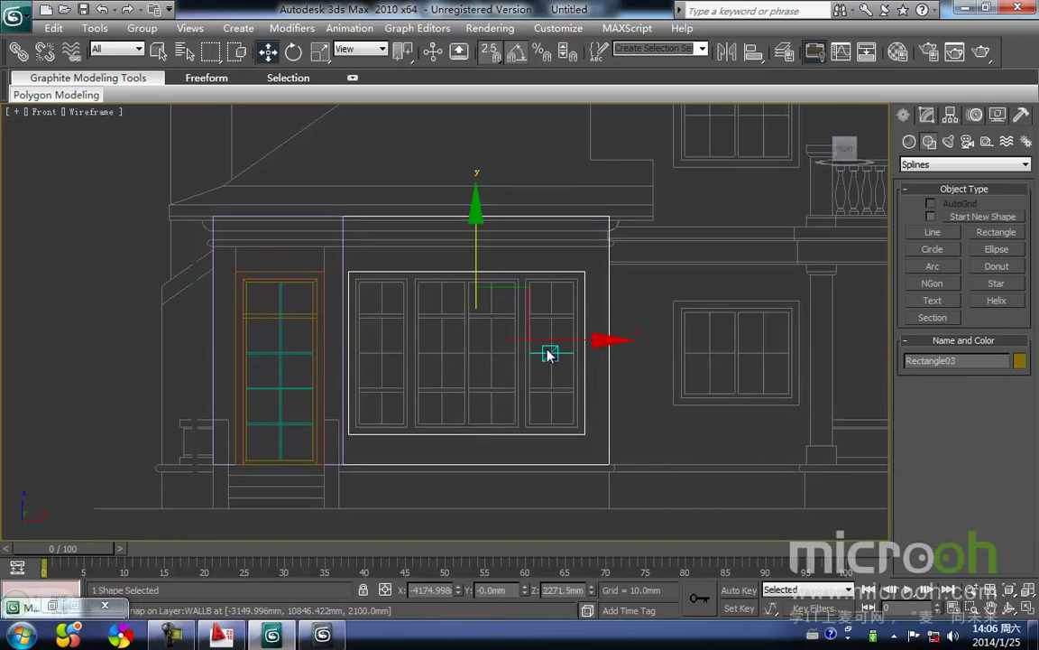
Move the wall outline in plan onto the inner face of the bay's front wall, snapped to the floor plan
{"action": "scroll", "coordinate": [544, 332], "scroll_direction": "down", "scroll_amount": 2}
{"action": "key", "text": "t"}
{"action": "key", "text": "z"}
{"action": "scroll", "coordinate": [420, 227], "scroll_direction": "down", "scroll_amount": 5}
{"action": "left_click_drag", "start_coordinate": [458, 239], "coordinate": [406, 506]}
{"action": "scroll", "coordinate": [438, 391], "scroll_direction": "up", "scroll_amount": 4}
{"action": "scroll", "coordinate": [436, 390], "scroll_direction": "up", "scroll_amount": 2}
{"action": "middle_click_drag", "start_coordinate": [429, 376], "coordinate": [457, 264]}
{"action": "left_click_drag", "start_coordinate": [389, 453], "coordinate": [395, 437]}
{"action": "key", "text": "space"}
{"action": "left_click", "coordinate": [431, 421]}
{"action": "key", "text": "ctrl+z"}
{"action": "middle_click_drag", "start_coordinate": [444, 426], "coordinate": [445, 415]}
Extend the wall outline by moving its left end vertices to the outer face of the bay's side wall in plan
{"action": "key", "text": "1"}
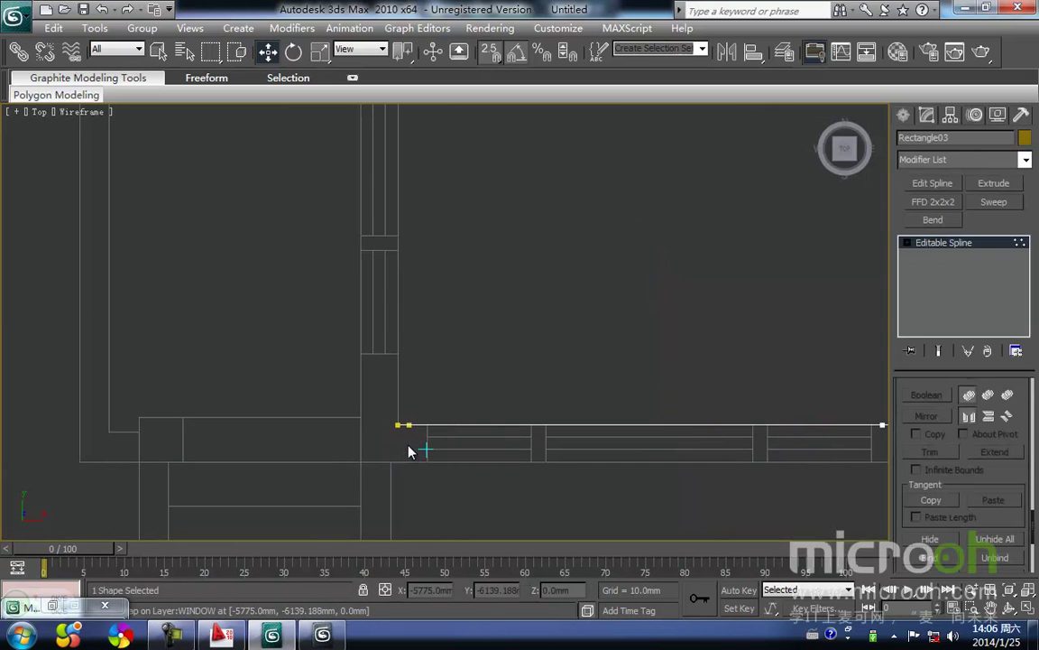
{"action": "left_click_drag", "start_coordinate": [401, 443], "coordinate": [365, 386]}
{"action": "key", "text": "space"}
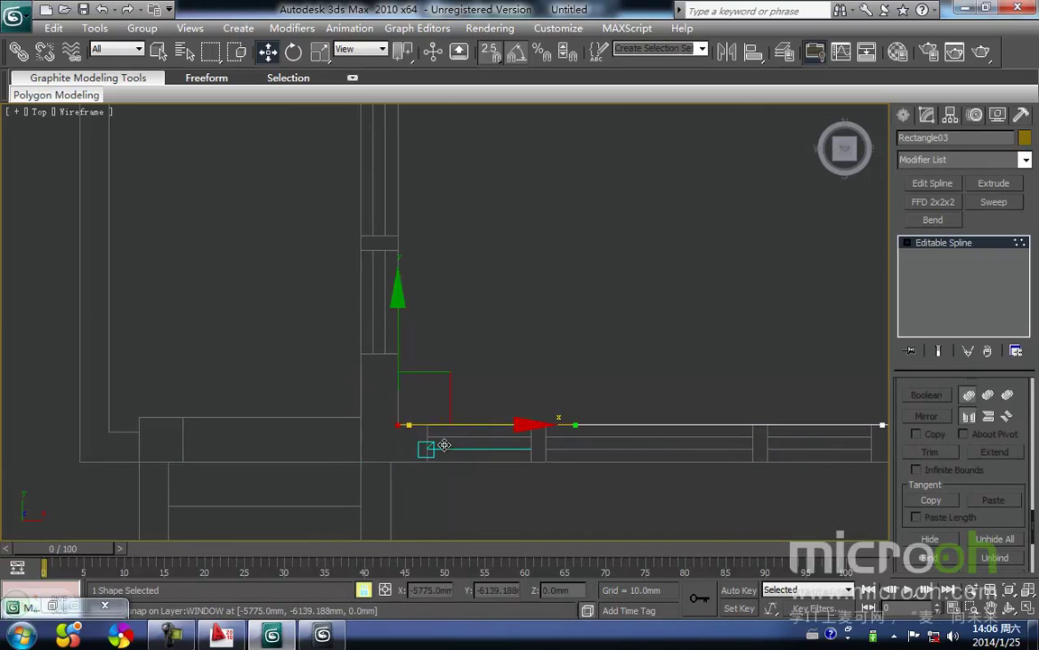
{"action": "middle_click_drag", "start_coordinate": [391, 449], "coordinate": [435, 420]}
{"action": "left_click_drag", "start_coordinate": [436, 397], "coordinate": [410, 427]}
{"action": "key", "text": "space"}
{"action": "left_click", "coordinate": [561, 416]}
{"action": "middle_click_drag", "start_coordinate": [564, 414], "coordinate": [419, 397]}
{"action": "scroll", "coordinate": [420, 397], "scroll_direction": "down", "scroll_amount": 1}
{"action": "middle_click_drag", "start_coordinate": [536, 429], "coordinate": [447, 438]}
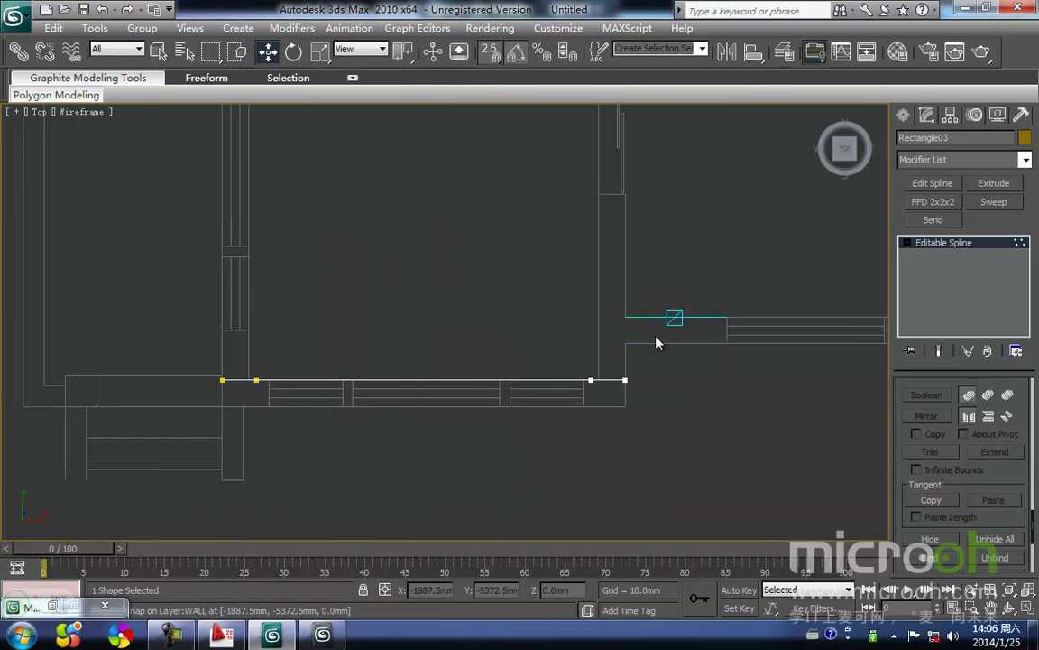
Extrude the window wall outline with its opening by 250 mm
{"action": "key", "text": "f"}
{"action": "middle_click_drag", "start_coordinate": [565, 356], "coordinate": [560, 343]}
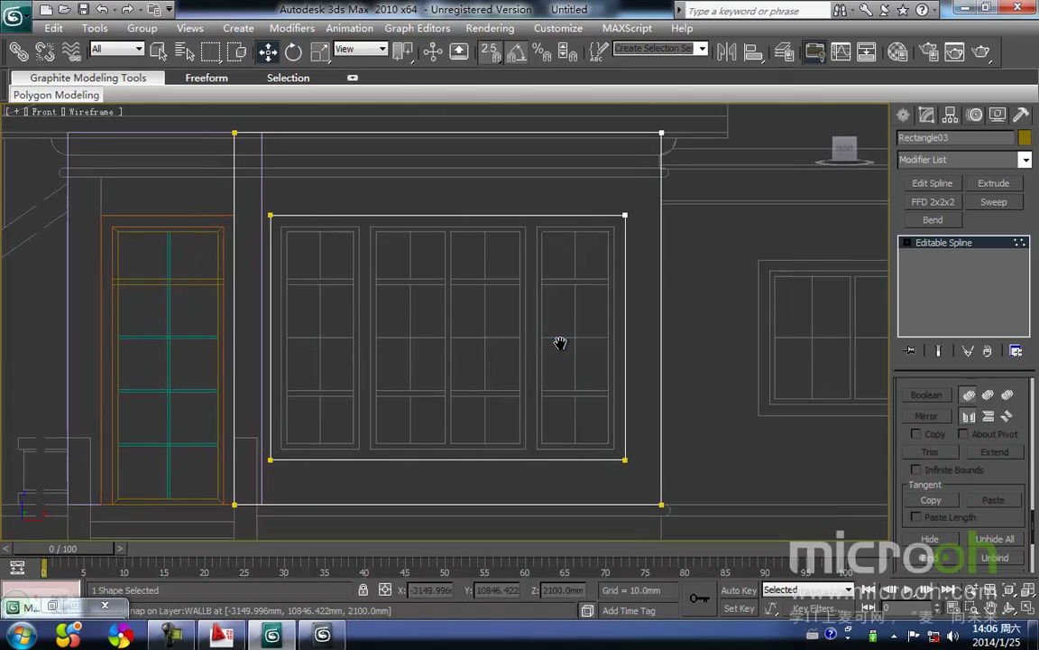
{"action": "left_click", "coordinate": [1007, 186]}
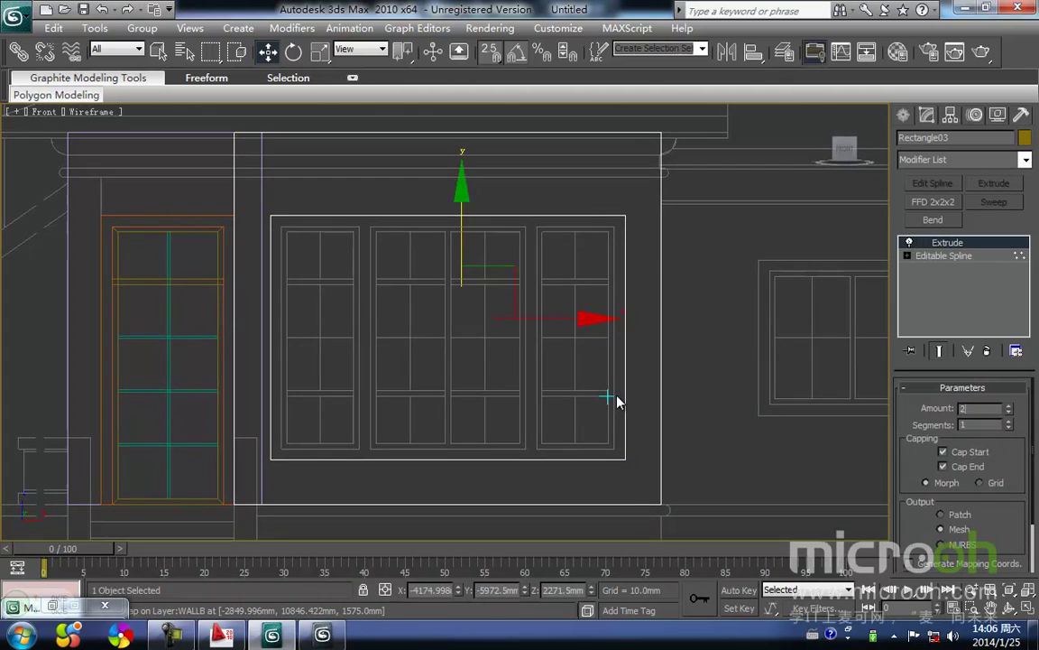
{"action": "left_click", "coordinate": [756, 345]}
{"action": "middle_click_drag", "start_coordinate": [549, 358], "coordinate": [548, 347]}
{"action": "key", "text": "F3"}
{"action": "scroll", "coordinate": [548, 354], "scroll_direction": "down", "scroll_amount": 3}
{"action": "middle_click_drag", "start_coordinate": [498, 390], "coordinate": [556, 436], "text": "alt"}
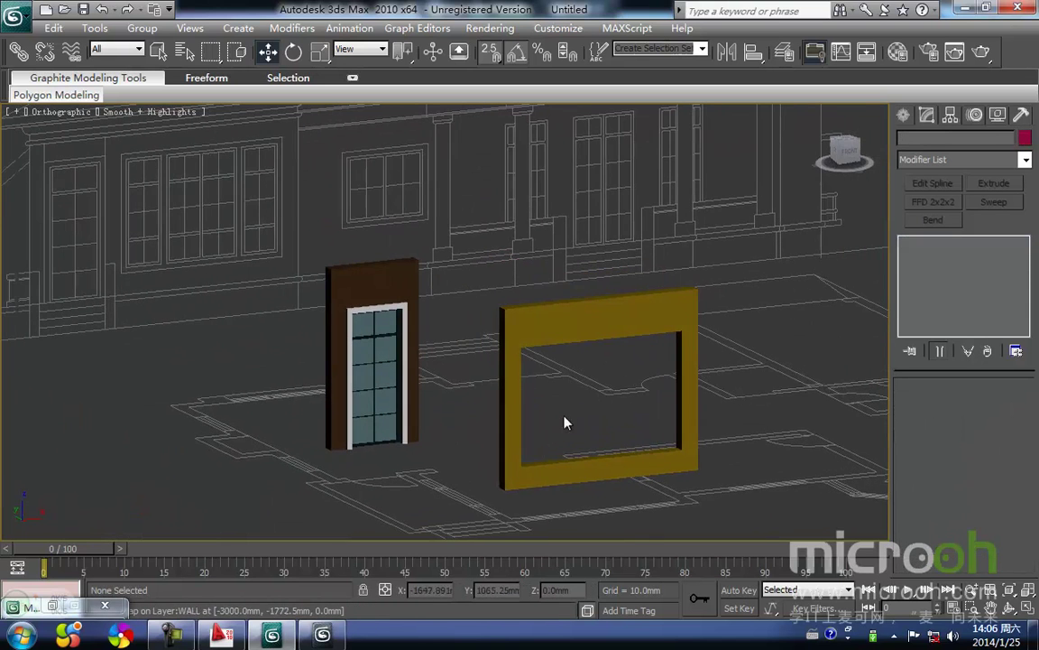
Apply the 文化石贴面 material to the window wall
{"action": "left_click", "coordinate": [546, 315]}
{"action": "middle_click_drag", "start_coordinate": [549, 291], "coordinate": [545, 275]}
{"action": "key", "text": "m"}
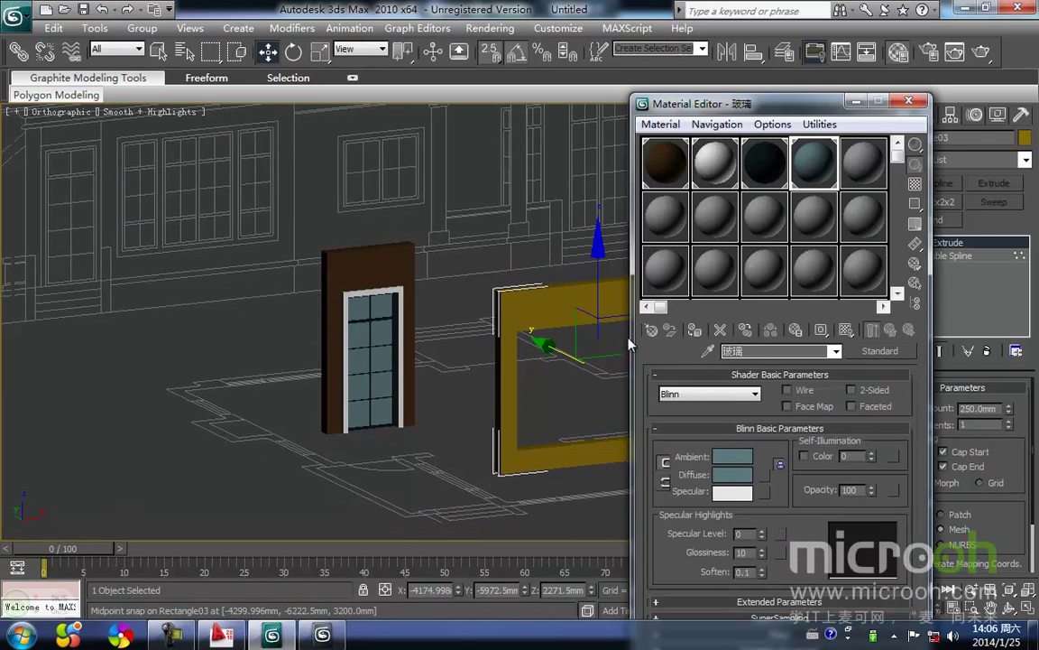
{"action": "left_click", "coordinate": [663, 178]}
{"action": "left_click", "coordinate": [694, 330]}
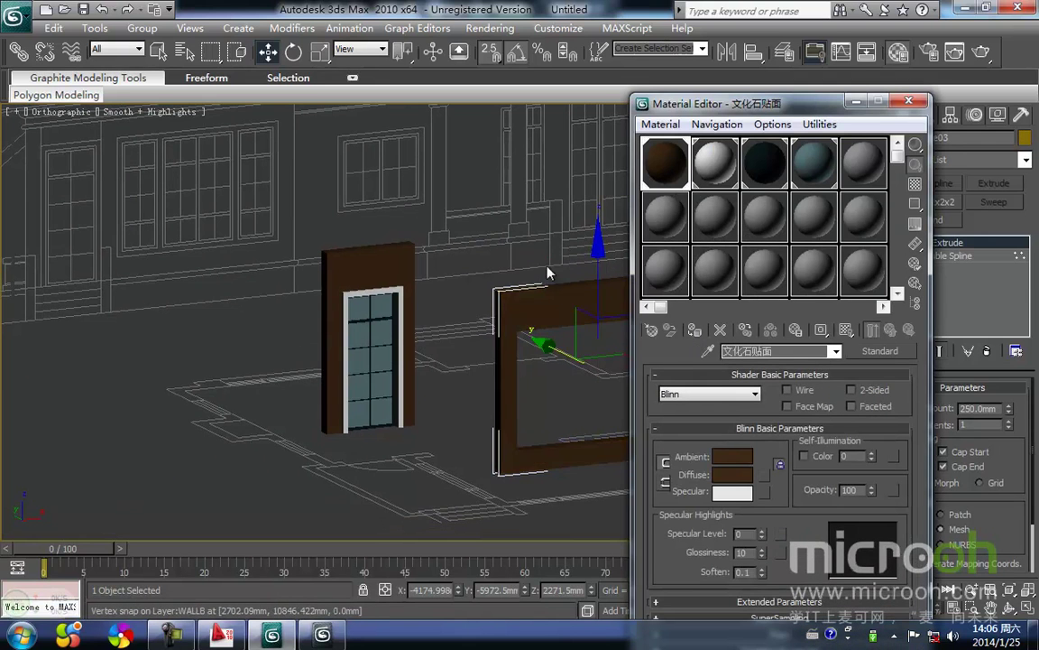
{"action": "left_click", "coordinate": [552, 279]}
{"action": "left_click", "coordinate": [856, 104]}
Draw a 2200 mm by 3200 mm rectangle on the wall opening in the front elevation as the casing's outer edge
{"action": "middle_click_drag", "start_coordinate": [570, 264], "coordinate": [568, 304]}
{"action": "key", "text": "f"}
{"action": "key", "text": "z"}
{"action": "scroll", "coordinate": [429, 322], "scroll_direction": "up", "scroll_amount": 5}
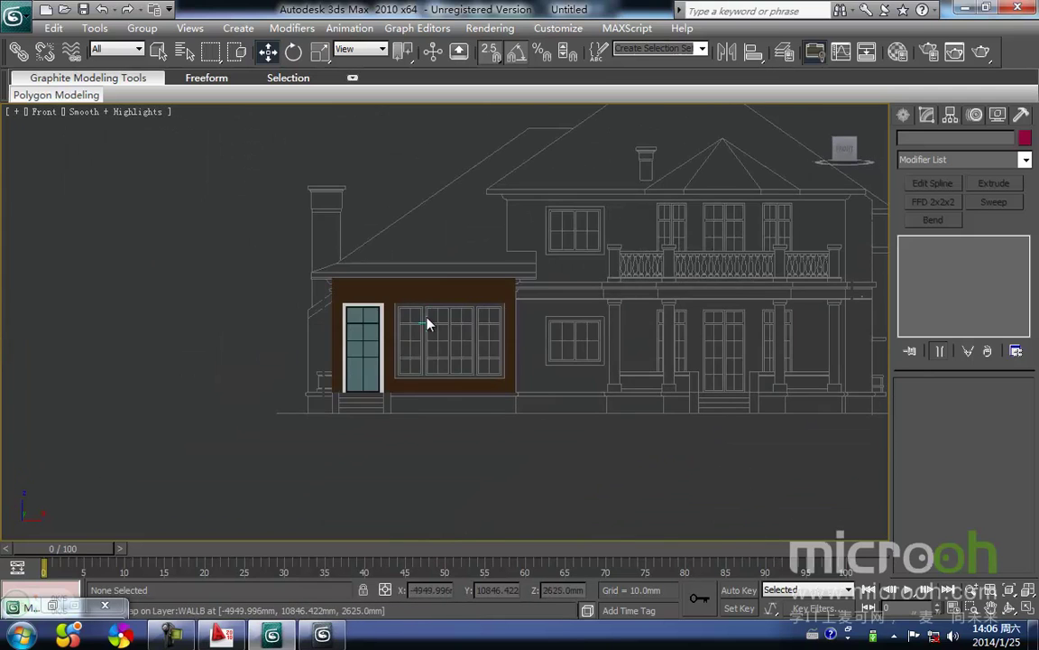
{"action": "key", "text": "F3"}
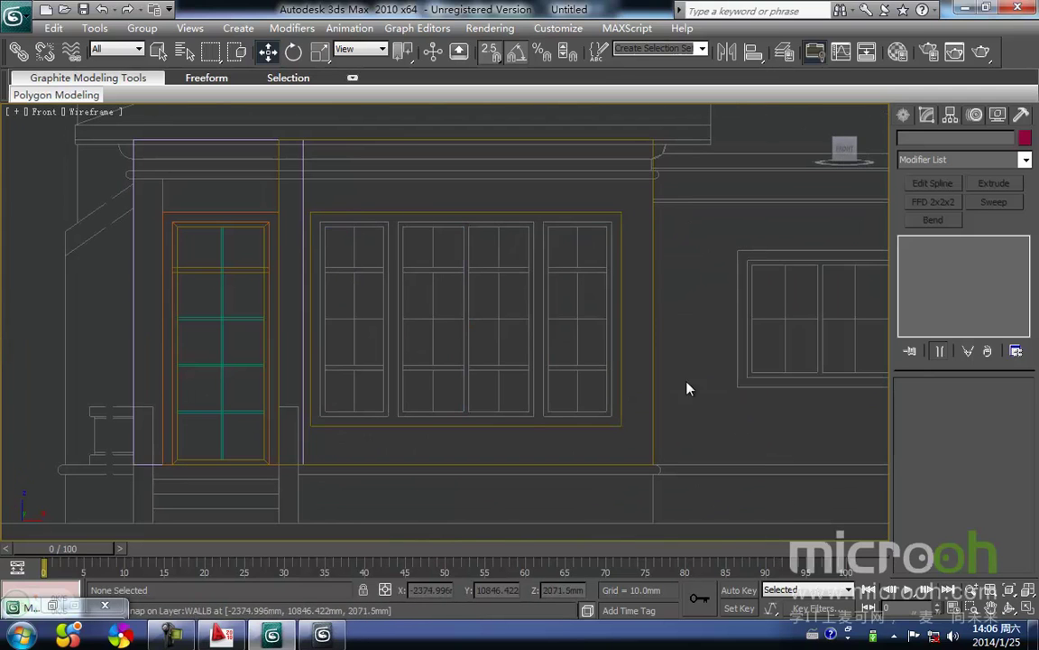
{"action": "left_click", "coordinate": [904, 116]}
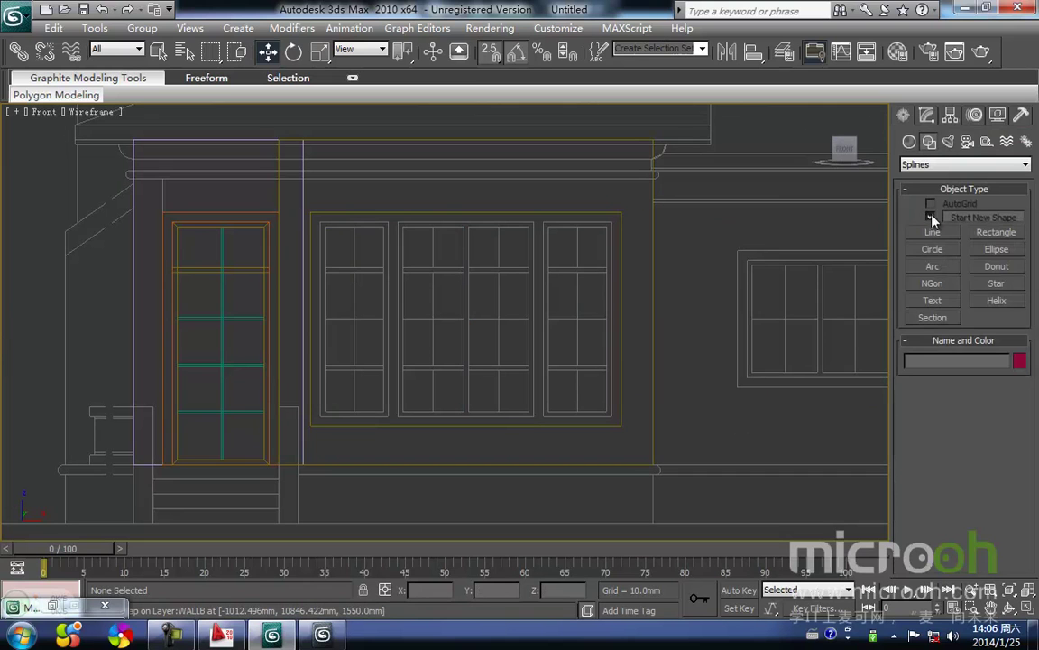
{"action": "left_click", "coordinate": [992, 233]}
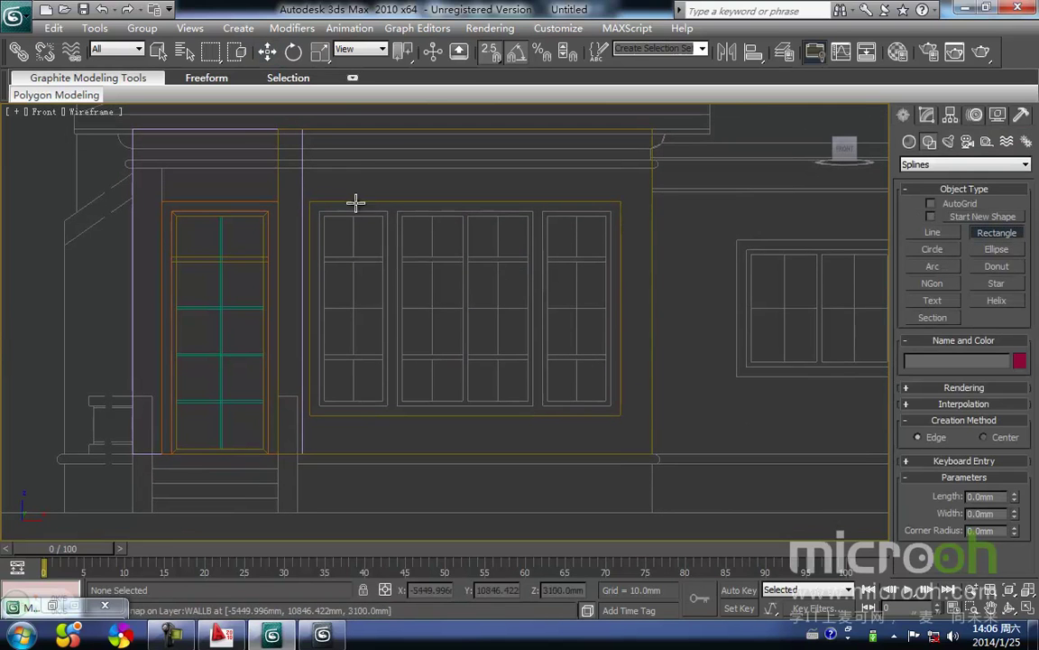
{"action": "left_click_drag", "start_coordinate": [306, 198], "coordinate": [624, 419]}
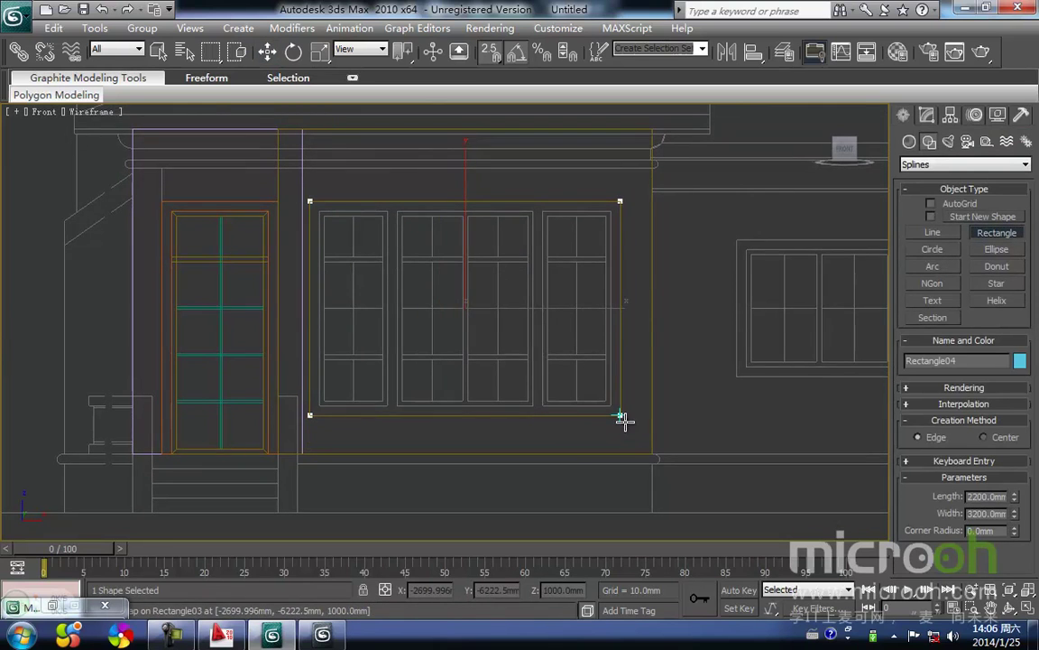
Add three inner rectangles to the casing shape around the window units, the middle one 2000 mm by 1400 mm
{"action": "middle_click_drag", "start_coordinate": [337, 273], "coordinate": [388, 281]}
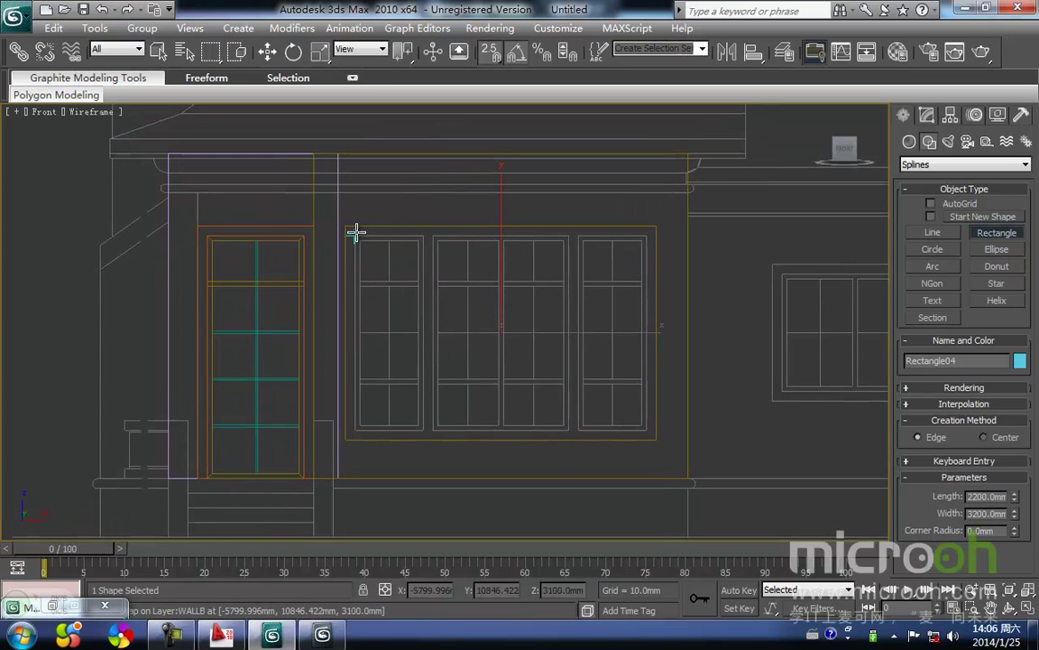
{"action": "left_click_drag", "start_coordinate": [355, 235], "coordinate": [425, 431]}
{"action": "left_click_drag", "start_coordinate": [432, 236], "coordinate": [570, 430]}
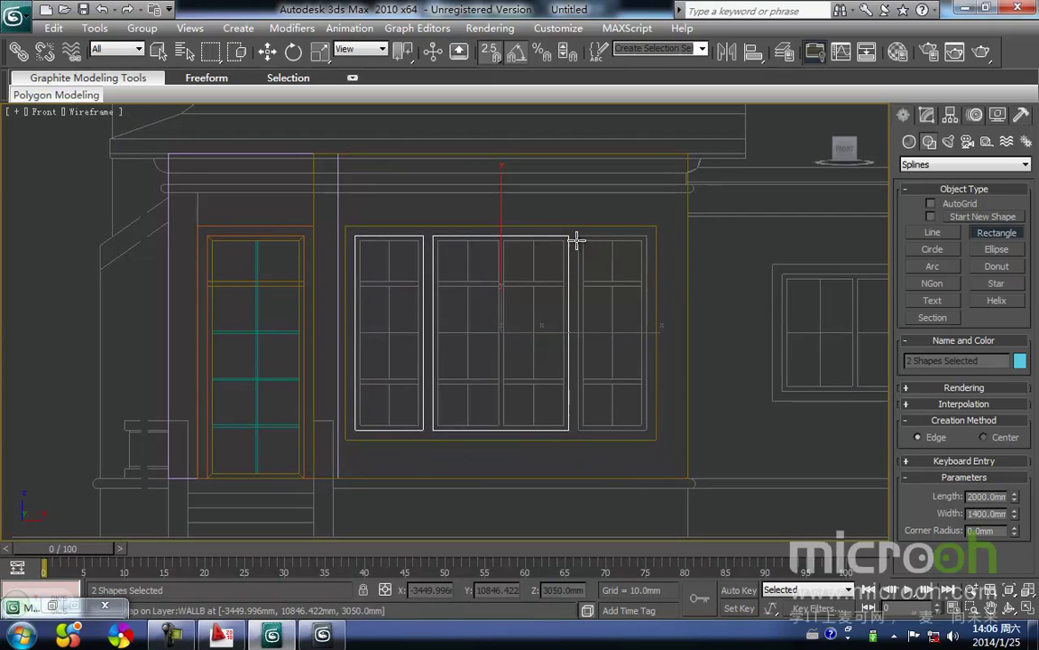
{"action": "left_click_drag", "start_coordinate": [578, 235], "coordinate": [647, 430]}
{"action": "key", "text": "w"}
Extrude the window casing shape by 300 mm
{"action": "left_click", "coordinate": [926, 114]}
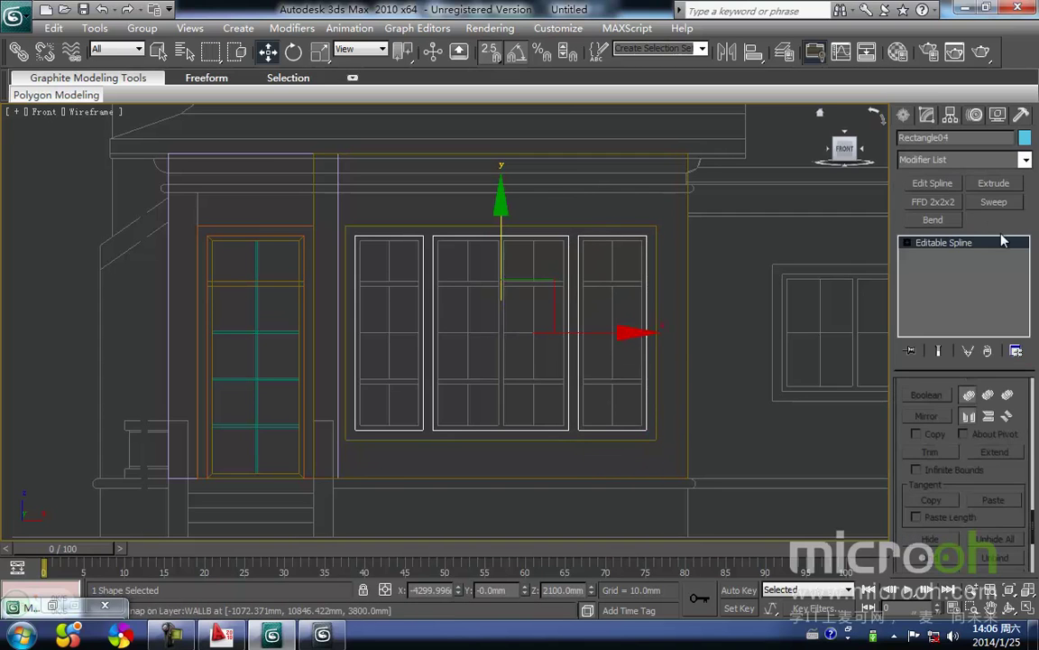
{"action": "left_click", "coordinate": [997, 183]}
{"action": "double_click", "coordinate": [983, 409]}
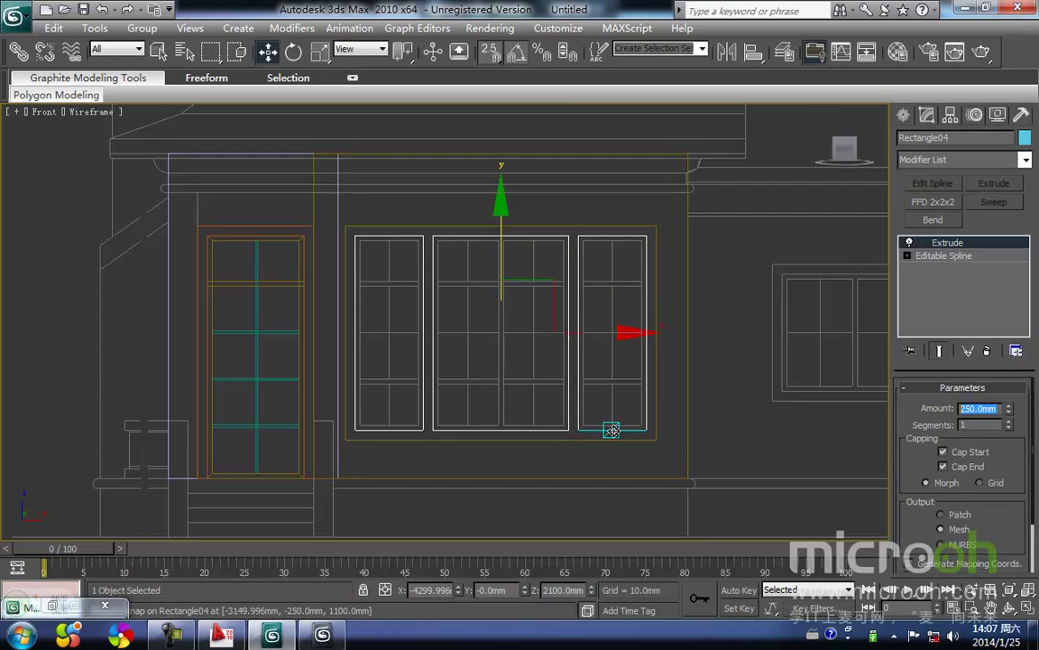
{"action": "key", "text": "Return"}
Move the window casing in plan into the front wall, snapped to the wall's inner face
{"action": "middle_click_drag", "start_coordinate": [443, 388], "coordinate": [521, 223]}
{"action": "key", "text": "t"}
{"action": "key", "text": "z"}
{"action": "scroll", "coordinate": [484, 321], "scroll_direction": "down", "scroll_amount": 5}
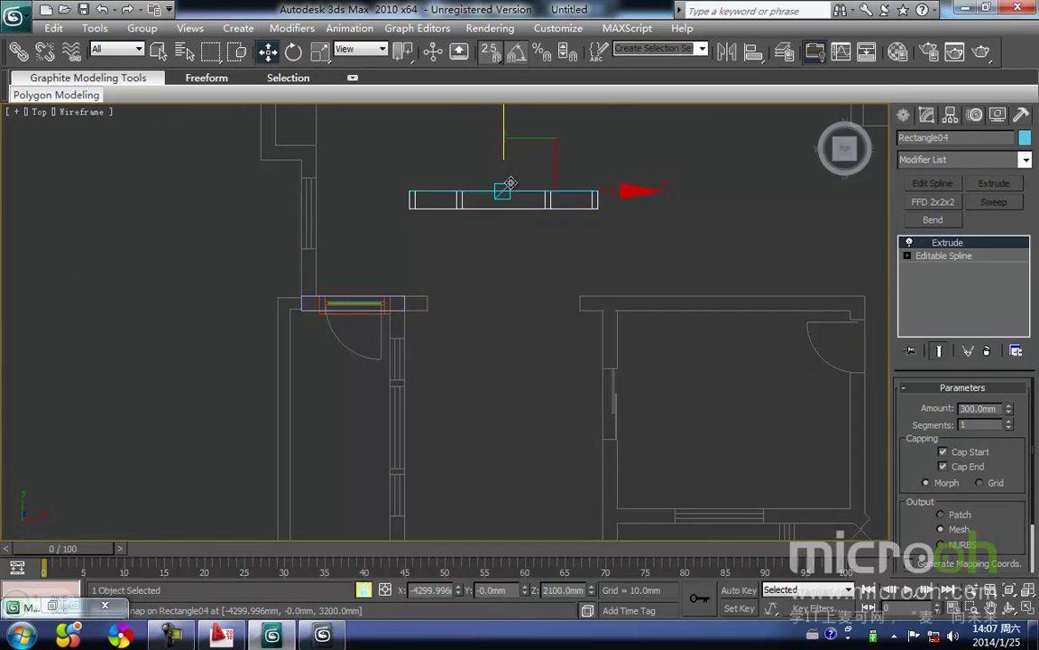
{"action": "left_click_drag", "start_coordinate": [505, 113], "coordinate": [505, 401]}
{"action": "middle_click_drag", "start_coordinate": [453, 473], "coordinate": [471, 288]}
{"action": "left_click_drag", "start_coordinate": [427, 287], "coordinate": [427, 355]}
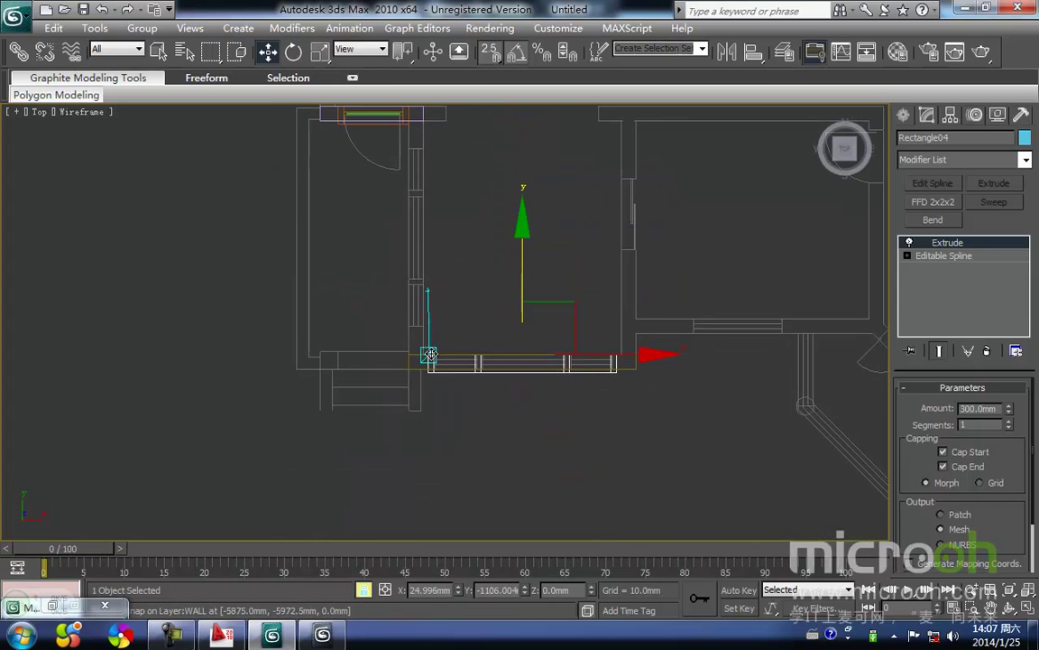
{"action": "middle_click_drag", "start_coordinate": [471, 336], "coordinate": [421, 358]}
Apply the 门窗套 material to the window casing
{"action": "key", "text": "f"}
{"action": "key", "text": "z"}
{"action": "key", "text": "F3"}
{"action": "key", "text": "m"}
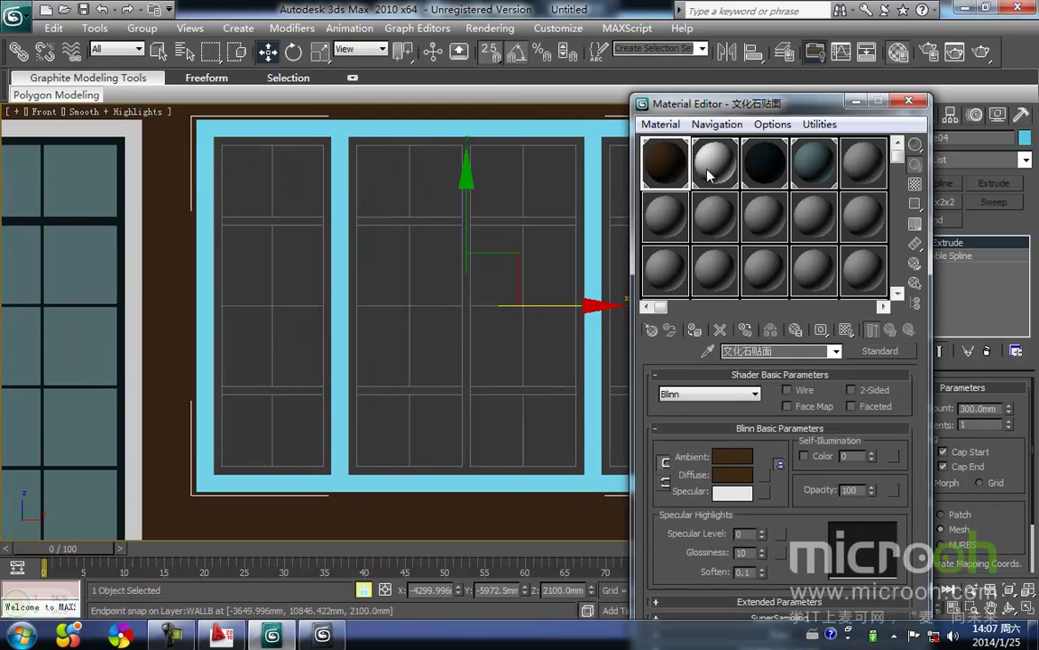
{"action": "left_click", "coordinate": [708, 174]}
{"action": "left_click", "coordinate": [697, 334]}
{"action": "middle_click_drag", "start_coordinate": [471, 385], "coordinate": [483, 367]}
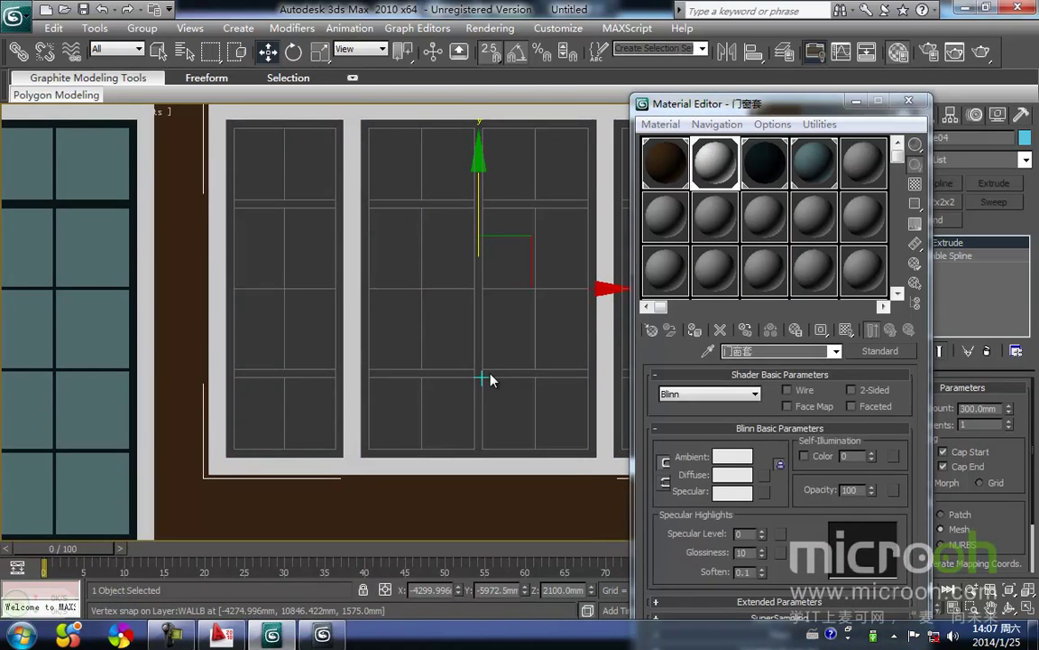
{"action": "left_click", "coordinate": [488, 375]}
{"action": "left_click", "coordinate": [908, 102]}
Draw a 1950 mm by 650 mm rectangle over the leftmost window unit as the start of its frame
{"action": "middle_click_drag", "start_coordinate": [366, 325], "coordinate": [470, 365]}
{"action": "key", "text": "F3"}
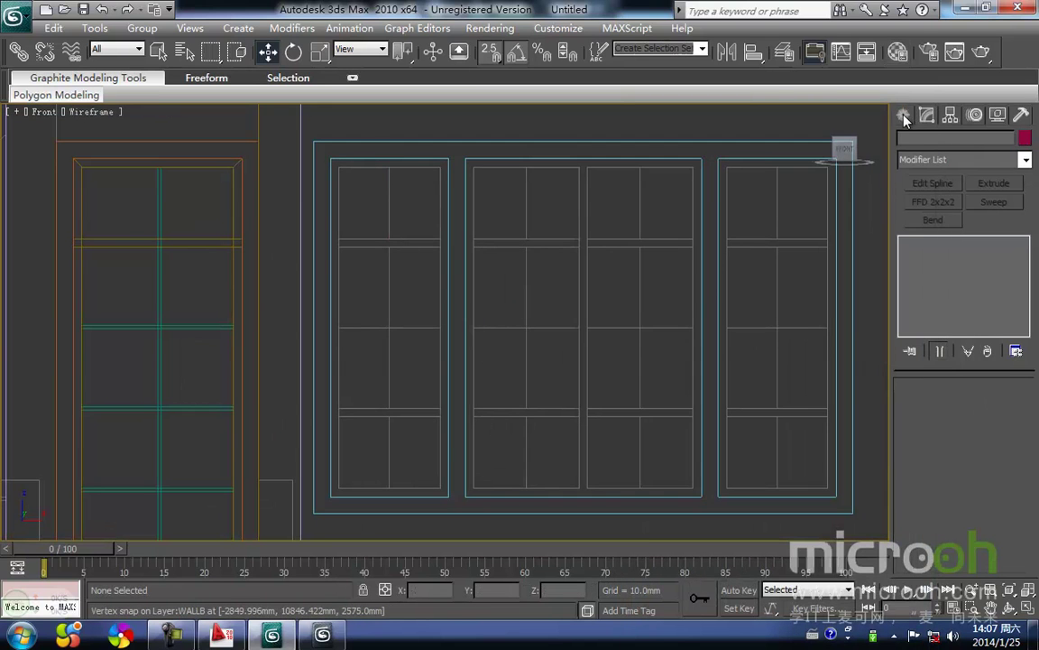
{"action": "left_click", "coordinate": [904, 116]}
{"action": "left_click", "coordinate": [996, 232]}
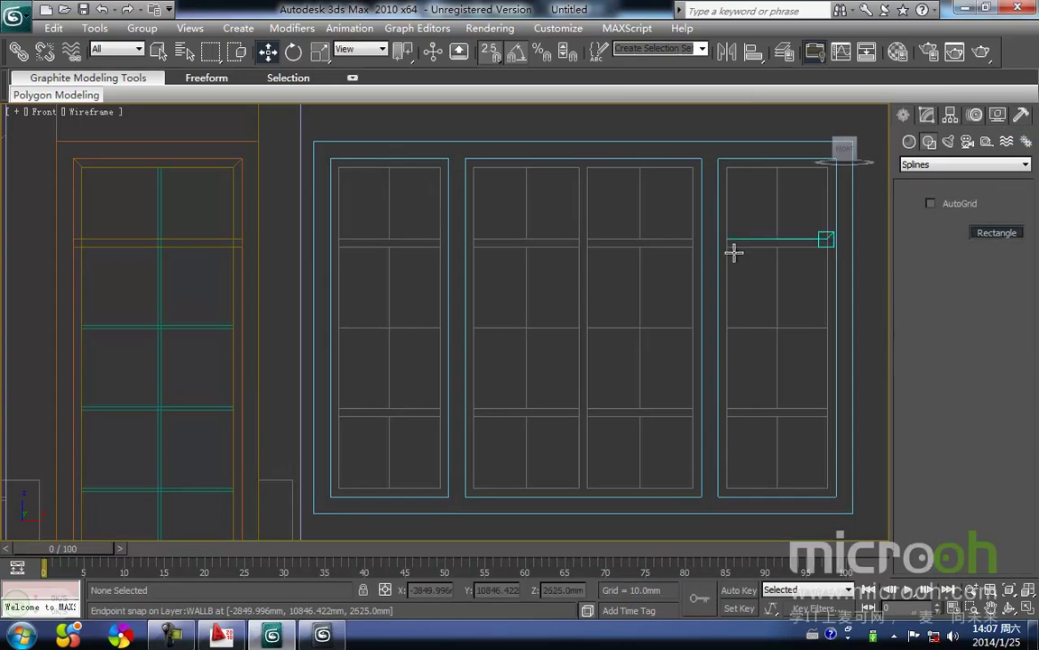
{"action": "middle_click_drag", "start_coordinate": [477, 331], "coordinate": [487, 317]}
{"action": "left_click_drag", "start_coordinate": [341, 142], "coordinate": [448, 474]}
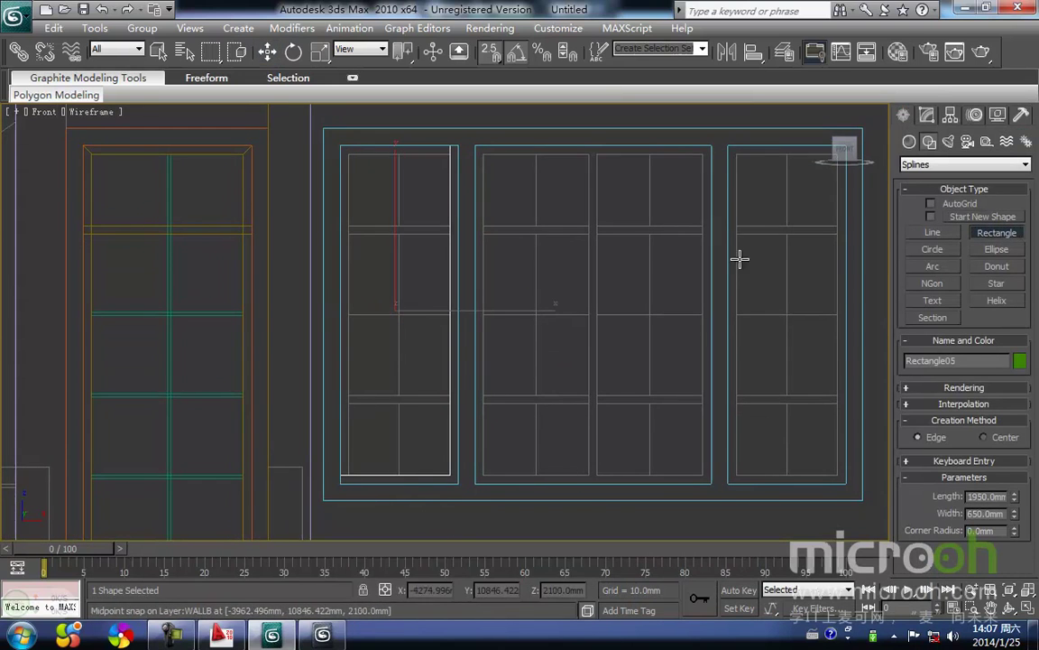
Convert the leftmost window's frame rectangle to an editable spline
{"action": "middle_click_drag", "start_coordinate": [432, 401], "coordinate": [432, 391]}
{"action": "key", "text": "w"}
{"action": "middle_click_drag", "start_coordinate": [434, 441], "coordinate": [445, 412]}
{"action": "right_click", "coordinate": [467, 416]}
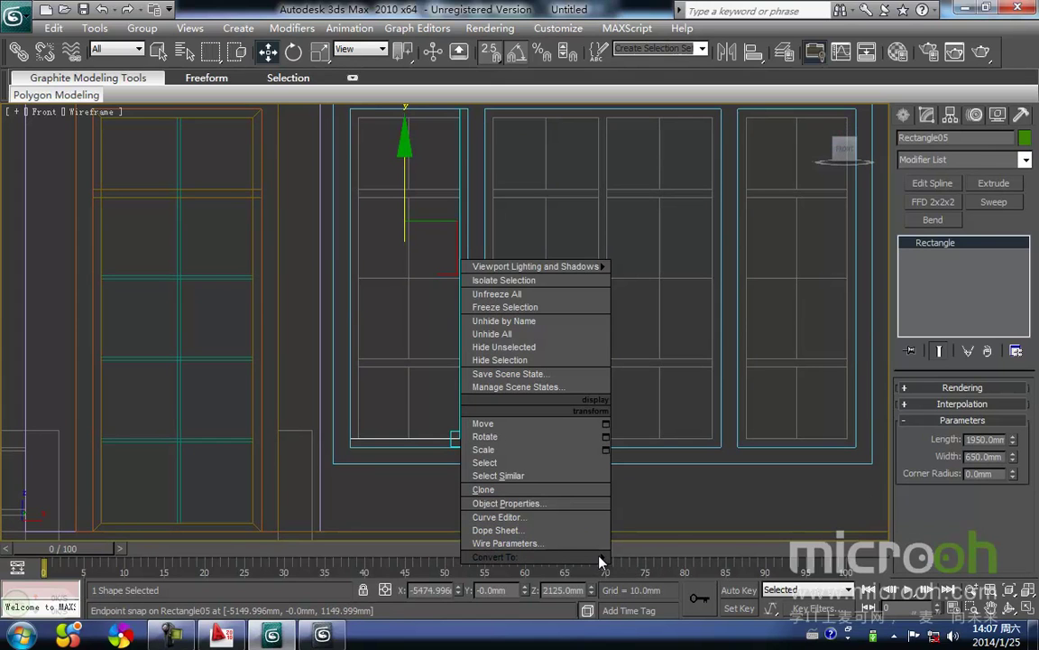
{"action": "left_click", "coordinate": [386, 381]}
{"action": "middle_click_drag", "start_coordinate": [455, 438], "coordinate": [453, 322]}
{"action": "right_click", "coordinate": [455, 322]}
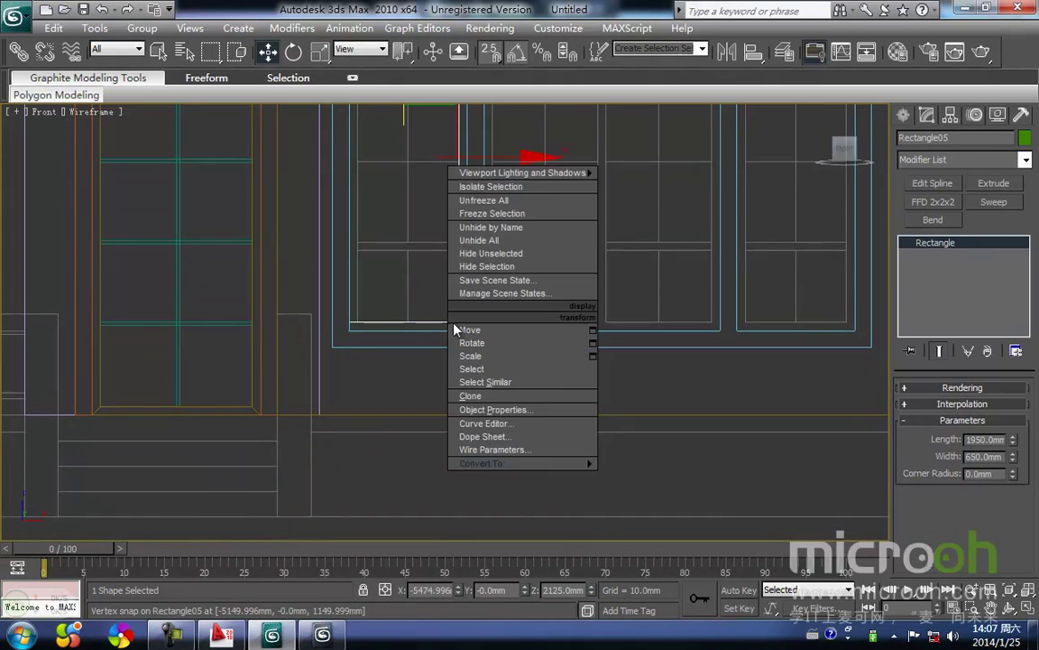
{"action": "mouse_move", "coordinate": [571, 465]}
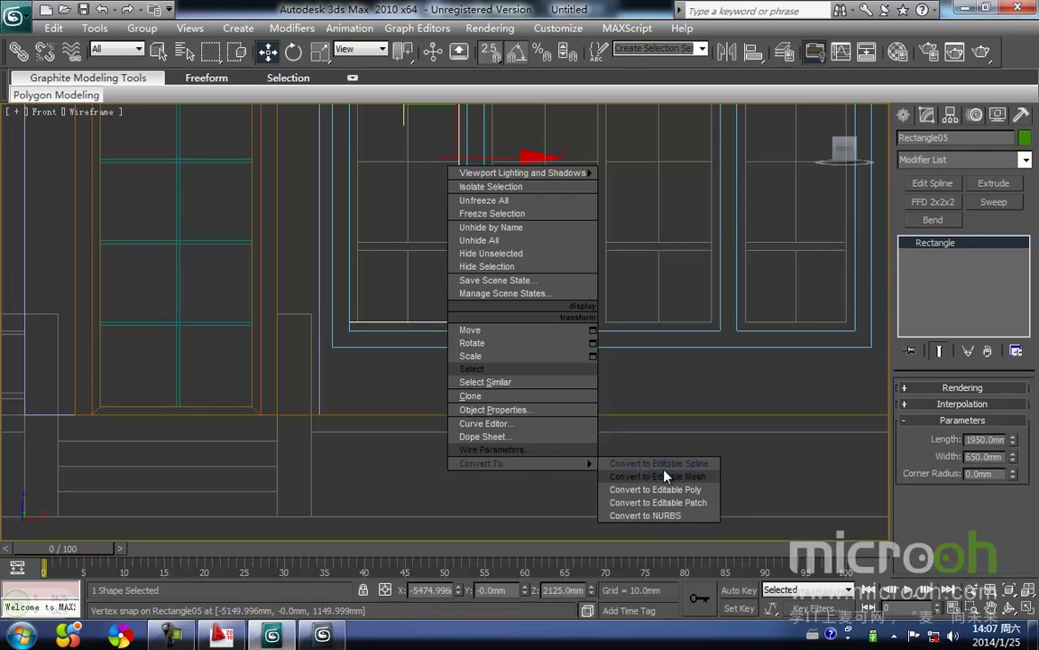
{"action": "left_click", "coordinate": [672, 464]}
Move the frame spline's right vertices to the right edge of the leftmost casing opening
{"action": "middle_click_drag", "start_coordinate": [406, 318], "coordinate": [469, 463]}
{"action": "scroll", "coordinate": [442, 347], "scroll_direction": "down", "scroll_amount": 2}
{"action": "left_click_drag", "start_coordinate": [502, 454], "coordinate": [522, 497]}
{"action": "key", "text": "space"}
{"action": "scroll", "coordinate": [476, 340], "scroll_direction": "up", "scroll_amount": 2}
{"action": "middle_click_drag", "start_coordinate": [473, 340], "coordinate": [434, 399]}
{"action": "scroll", "coordinate": [460, 235], "scroll_direction": "up", "scroll_amount": 2}
{"action": "middle_click_drag", "start_coordinate": [483, 247], "coordinate": [496, 258]}
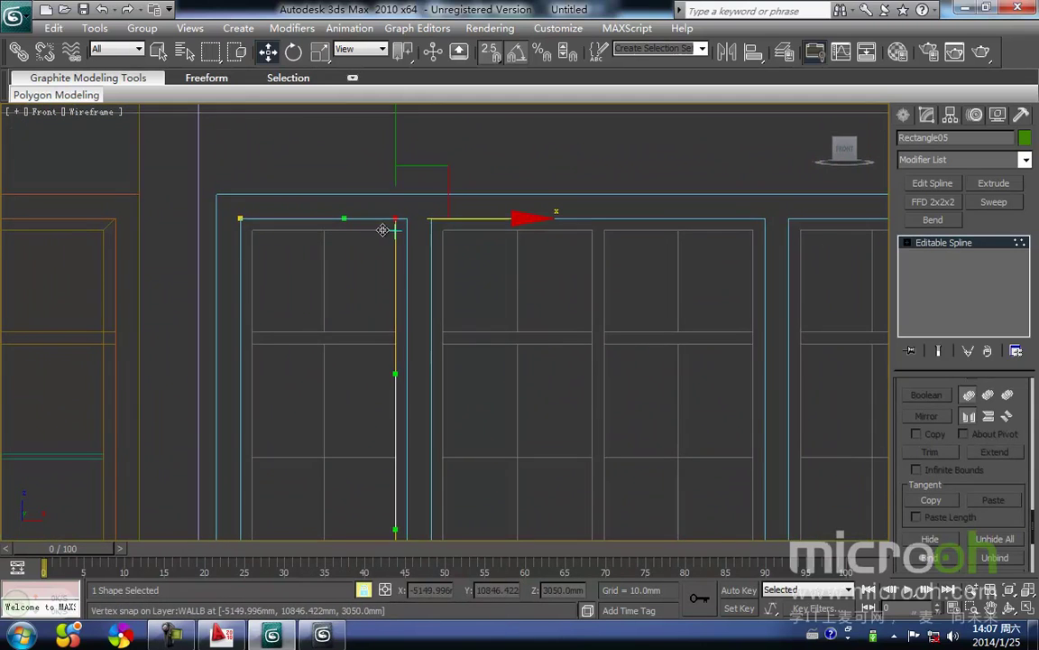
{"action": "left_click_drag", "start_coordinate": [388, 215], "coordinate": [406, 217]}
{"action": "middle_click_drag", "start_coordinate": [404, 295], "coordinate": [462, 156]}
Move the frame spline's bottom vertices to the lower edge of the leftmost casing opening
{"action": "scroll", "coordinate": [462, 155], "scroll_direction": "down", "scroll_amount": 2}
{"action": "key", "text": "space"}
{"action": "left_click_drag", "start_coordinate": [528, 383], "coordinate": [276, 312]}
{"action": "key", "text": "space"}
{"action": "scroll", "coordinate": [387, 370], "scroll_direction": "up", "scroll_amount": 2}
{"action": "middle_click_drag", "start_coordinate": [387, 371], "coordinate": [457, 372]}
{"action": "left_click_drag", "start_coordinate": [369, 383], "coordinate": [393, 411]}
Change all vertices of the leftmost window's frame spline to the Corner type
{"action": "scroll", "coordinate": [482, 395], "scroll_direction": "down", "scroll_amount": 2}
{"action": "middle_click_drag", "start_coordinate": [463, 220], "coordinate": [457, 258]}
{"action": "middle_click_drag", "start_coordinate": [467, 471], "coordinate": [466, 445]}
{"action": "scroll", "coordinate": [464, 442], "scroll_direction": "down", "scroll_amount": 2}
{"action": "left_click_drag", "start_coordinate": [359, 116], "coordinate": [540, 472]}
{"action": "right_click", "coordinate": [442, 323]}
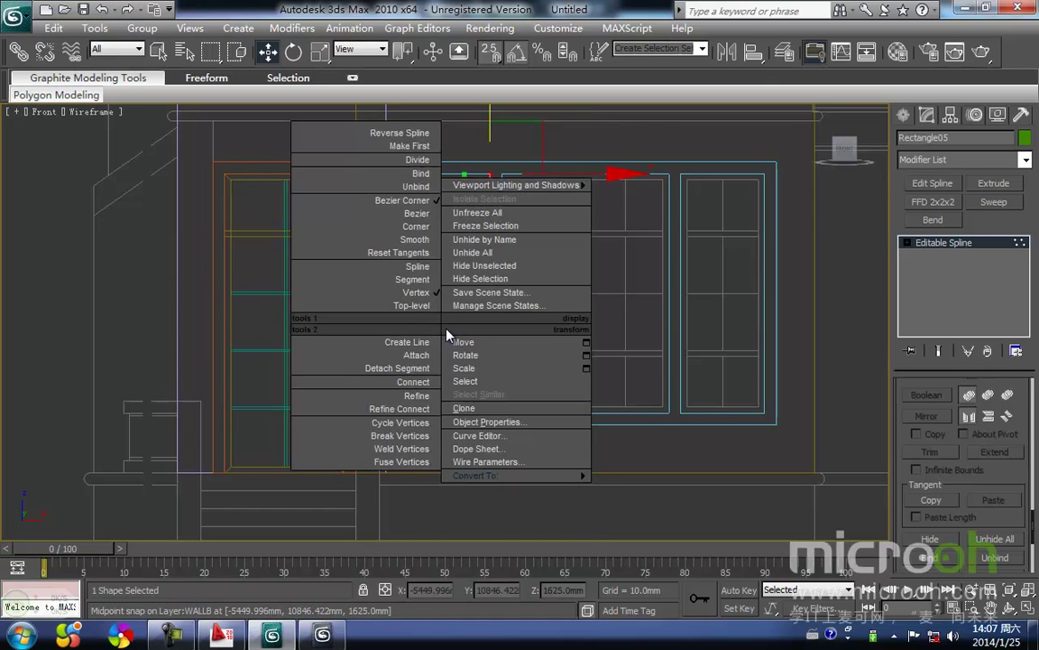
{"action": "left_click", "coordinate": [422, 228]}
{"action": "middle_click_drag", "start_coordinate": [446, 378], "coordinate": [450, 359]}
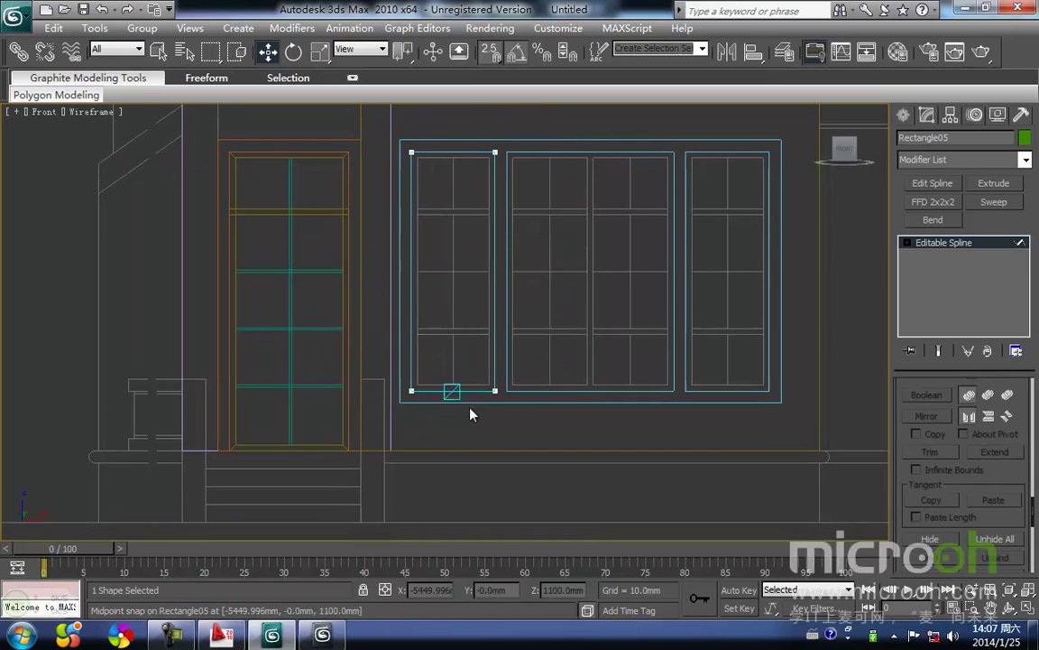
Copy the frame spline's bottom segment upward twice, to the lower and upper transom centres of the drawn window
{"action": "left_click_drag", "start_coordinate": [458, 378], "coordinate": [457, 375]}
{"action": "key", "text": "space"}
{"action": "middle_click_drag", "start_coordinate": [454, 413], "coordinate": [454, 438]}
{"action": "scroll", "coordinate": [449, 345], "scroll_direction": "up", "scroll_amount": 3}
{"action": "middle_click_drag", "start_coordinate": [433, 393], "coordinate": [467, 343]}
{"action": "key", "text": "F6"}
{"action": "left_click_drag", "start_coordinate": [400, 466], "coordinate": [418, 352], "text": "shift"}
{"action": "middle_click_drag", "start_coordinate": [429, 354], "coordinate": [415, 471]}
{"action": "left_click_drag", "start_coordinate": [390, 465], "coordinate": [407, 229], "text": "shift"}
{"action": "scroll", "coordinate": [504, 298], "scroll_direction": "down", "scroll_amount": 2}
{"action": "key", "text": "space"}
{"action": "middle_click_drag", "start_coordinate": [560, 324], "coordinate": [554, 304]}
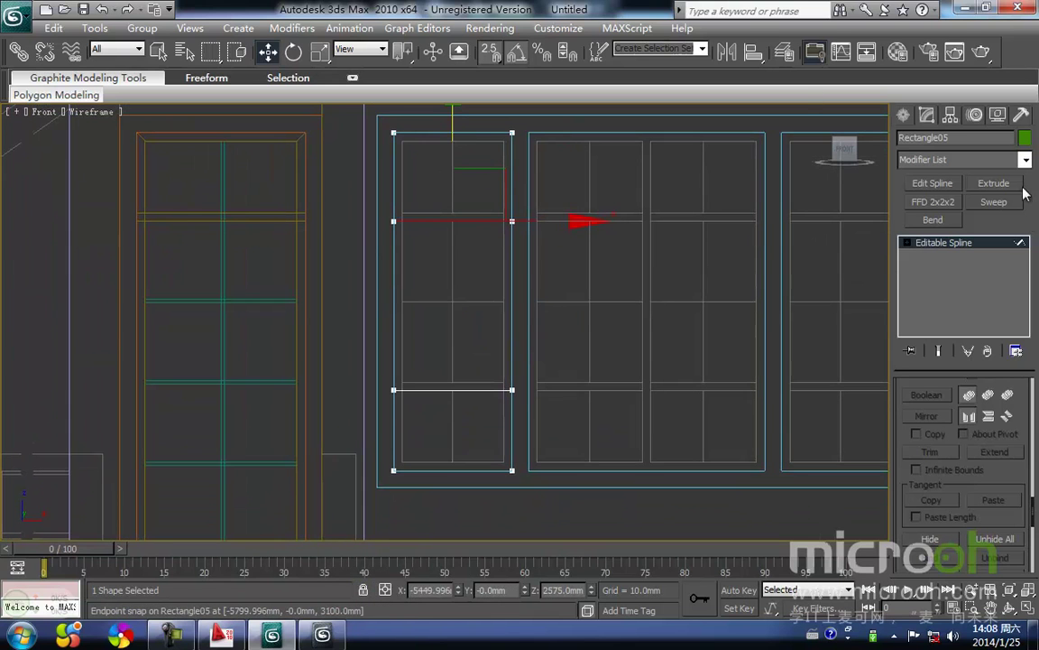
Apply Sweep to the leftmost window's frame spline with a profile length and width of 50 mm
{"action": "left_click", "coordinate": [1000, 203]}
{"action": "left_click_drag", "start_coordinate": [1000, 441], "coordinate": [836, 440]}
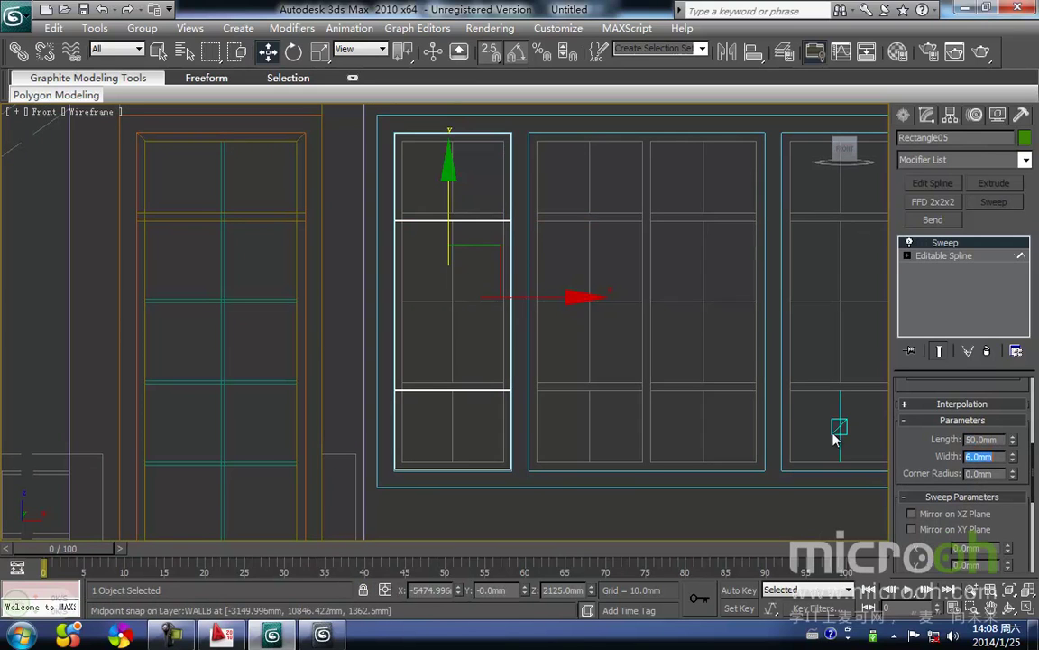
{"action": "type", "text": "50"}
{"action": "key", "text": "Return"}
{"action": "middle_click", "coordinate": [498, 314]}
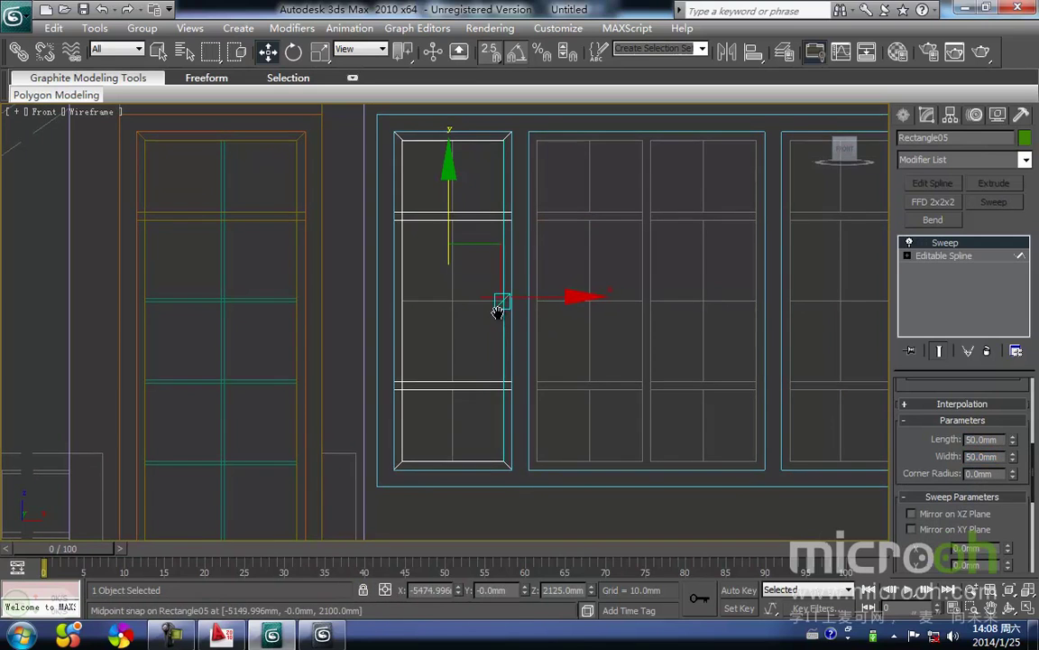
{"action": "key", "text": "F3"}
{"action": "middle_click_drag", "start_coordinate": [443, 395], "coordinate": [519, 400]}
{"action": "left_click", "coordinate": [531, 403]}
{"action": "left_click", "coordinate": [500, 355]}
{"action": "middle_click_drag", "start_coordinate": [434, 270], "coordinate": [426, 302]}
{"action": "middle_click_drag", "start_coordinate": [570, 258], "coordinate": [536, 321]}
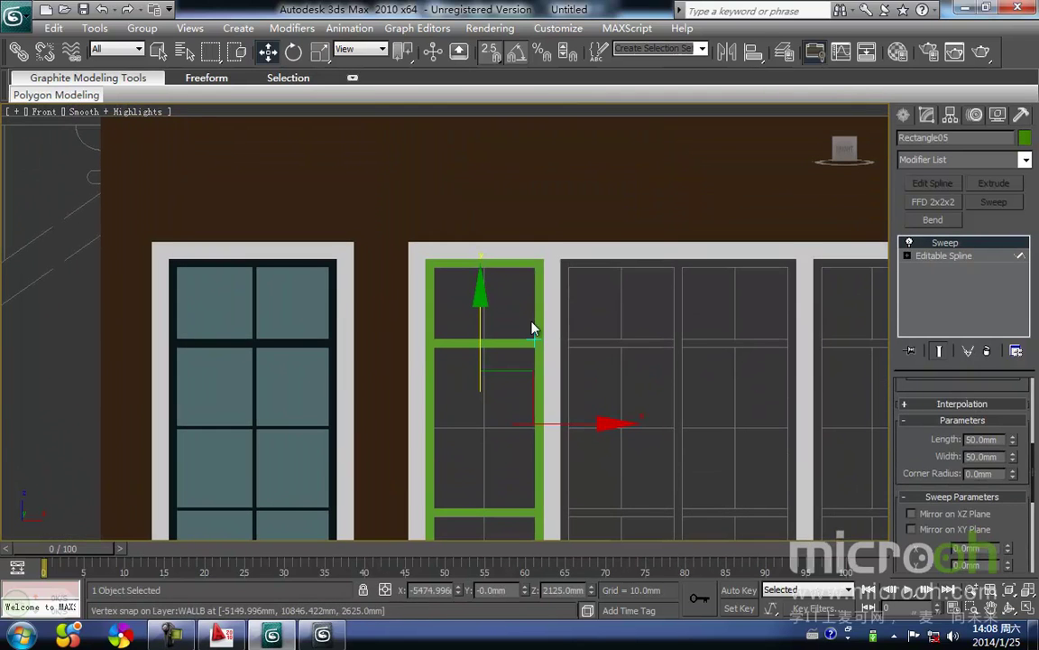
Align the leftmost window's frame with Rectangle03, centre to centre, on the Z position
{"action": "key", "text": "alt+a"}
{"action": "left_click", "coordinate": [600, 181]}
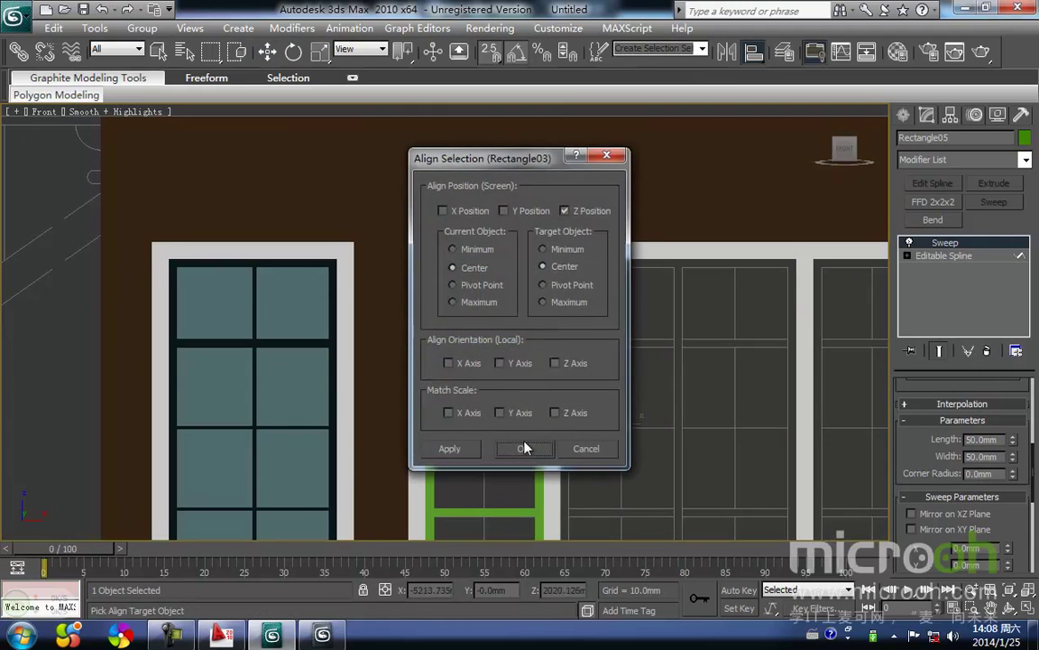
{"action": "left_click", "coordinate": [525, 449]}
{"action": "key", "text": "w"}
{"action": "middle_click_drag", "start_coordinate": [682, 415], "coordinate": [682, 397]}
Assign the 门窗框 material to the leftmost window's frame
{"action": "key", "text": "m"}
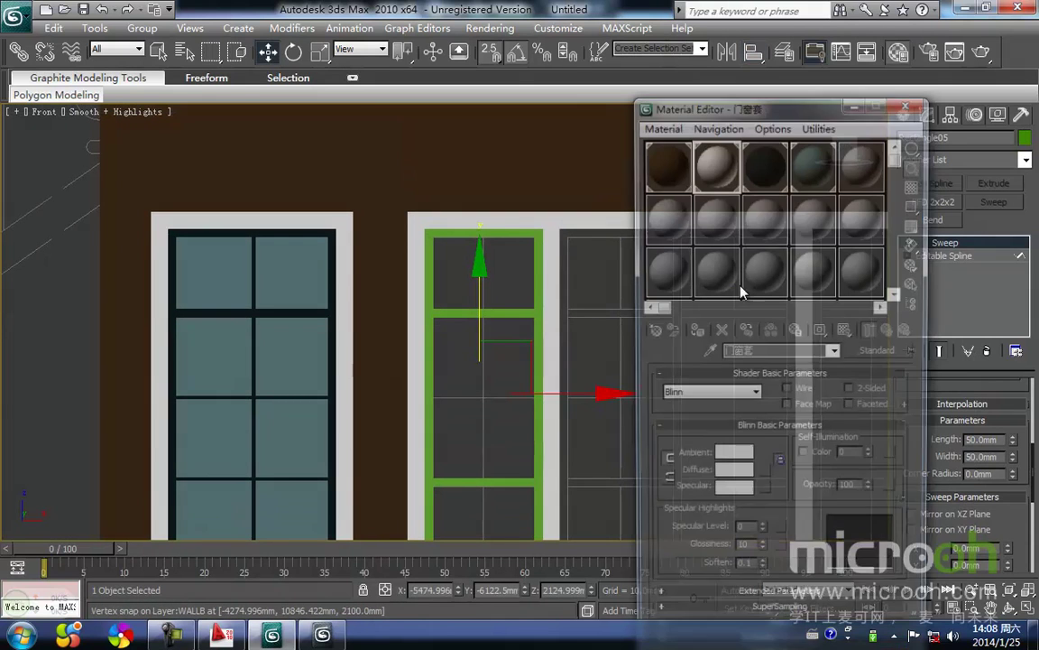
{"action": "left_click", "coordinate": [766, 164]}
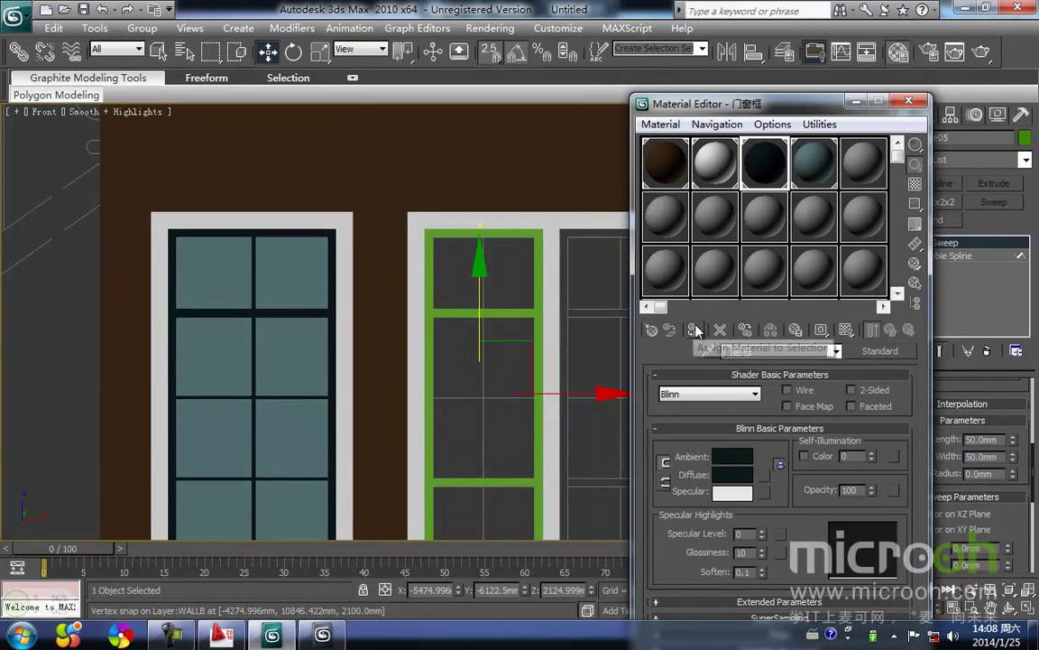
{"action": "left_click", "coordinate": [546, 316]}
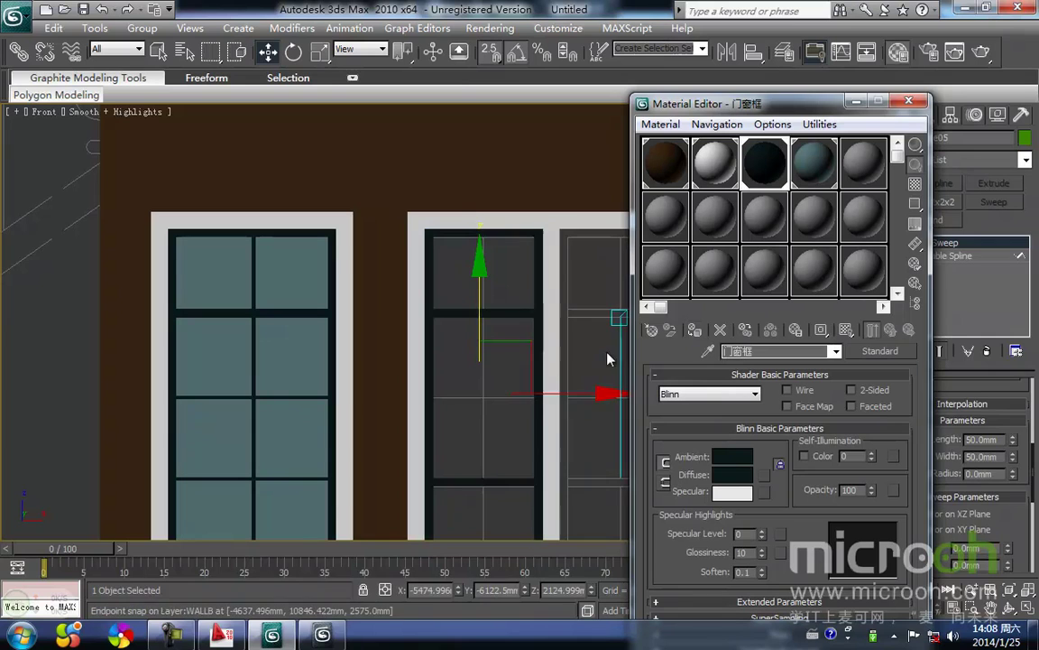
{"action": "left_click", "coordinate": [910, 99]}
Draw horizontal and vertical centre lines for the glazing bars inside the leftmost window's frame, as one shape snapped to the drawing
{"action": "key", "text": "F3"}
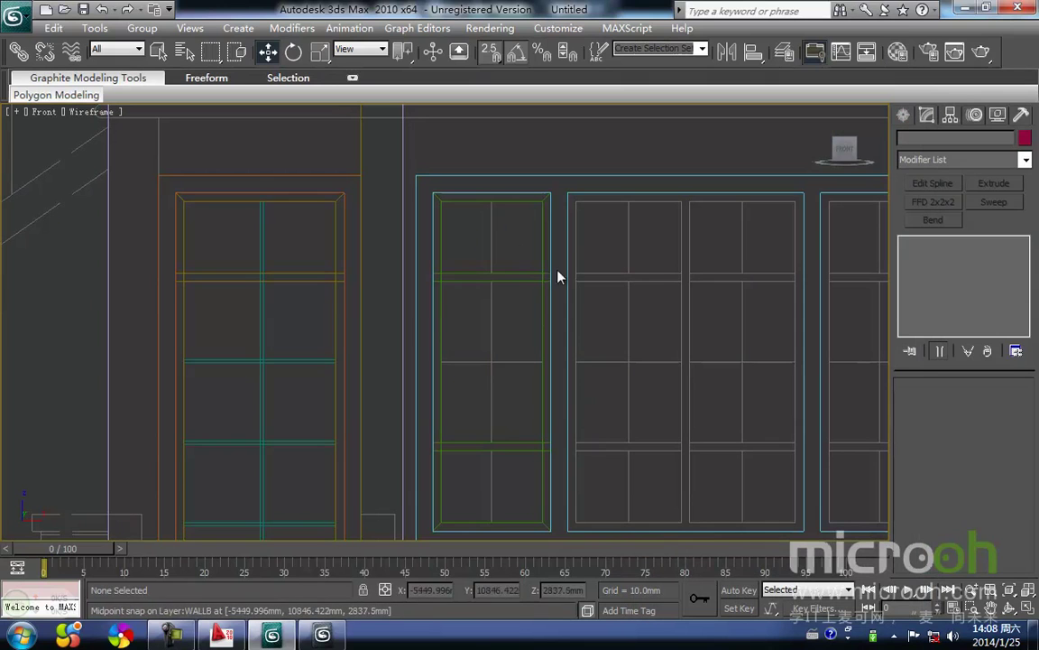
{"action": "left_click", "coordinate": [902, 118]}
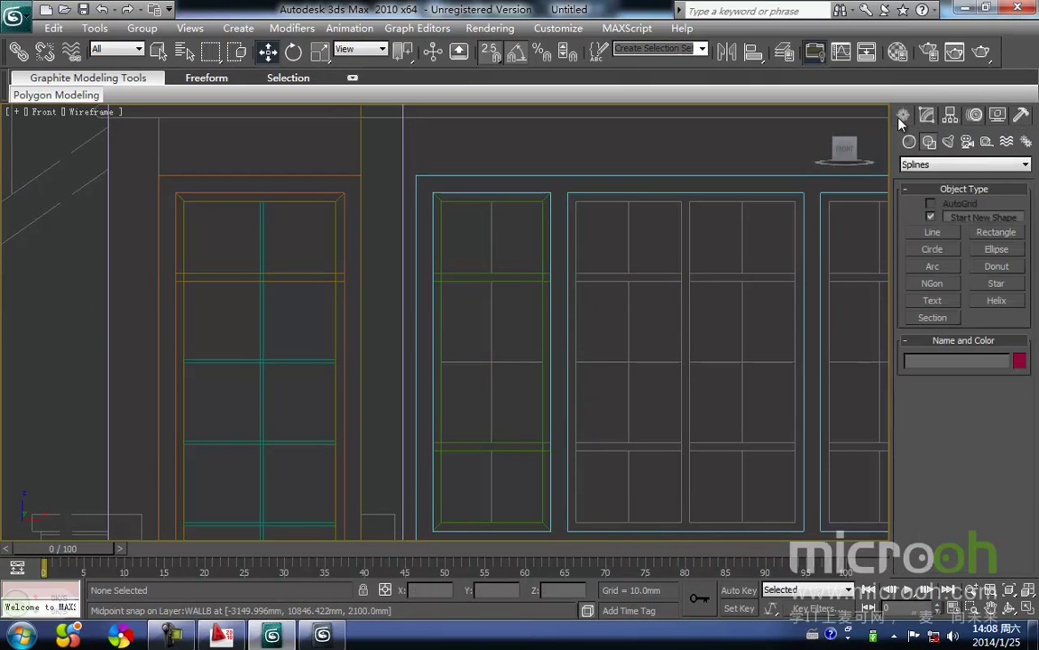
{"action": "left_click", "coordinate": [933, 233]}
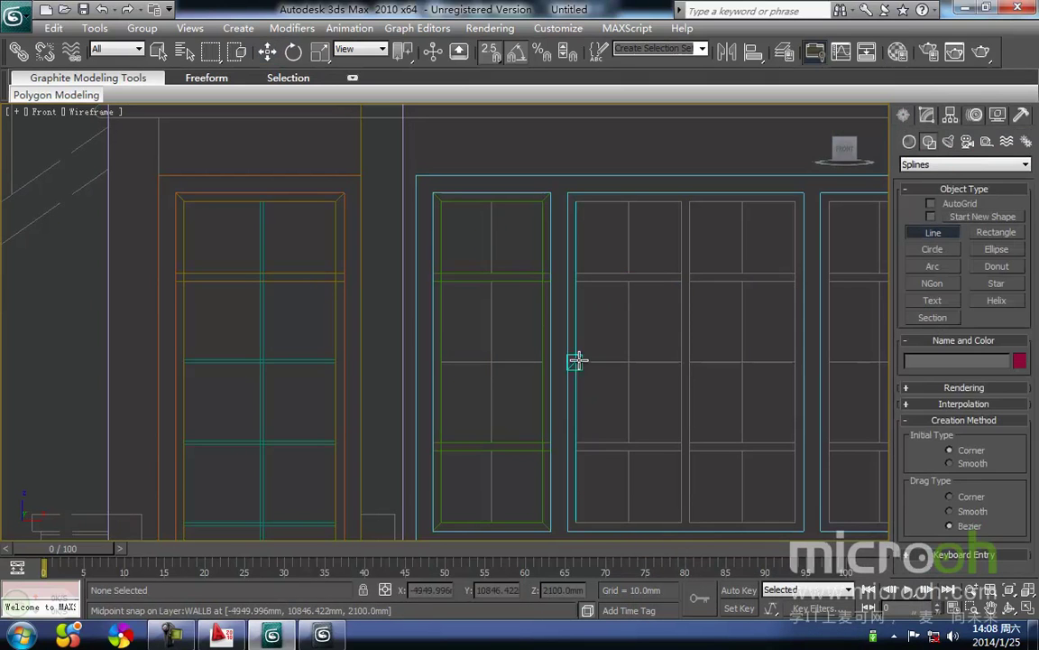
{"action": "left_click", "coordinate": [441, 361]}
{"action": "right_click", "coordinate": [524, 389]}
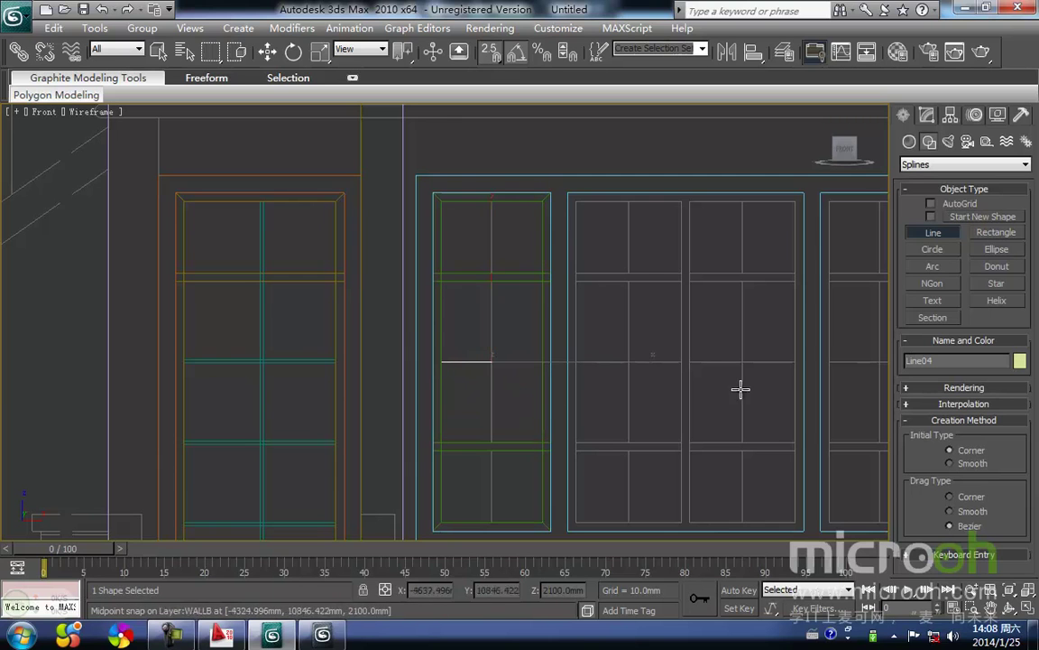
{"action": "left_click", "coordinate": [491, 200]}
{"action": "right_click", "coordinate": [492, 200]}
{"action": "middle_click_drag", "start_coordinate": [483, 283], "coordinate": [483, 255]}
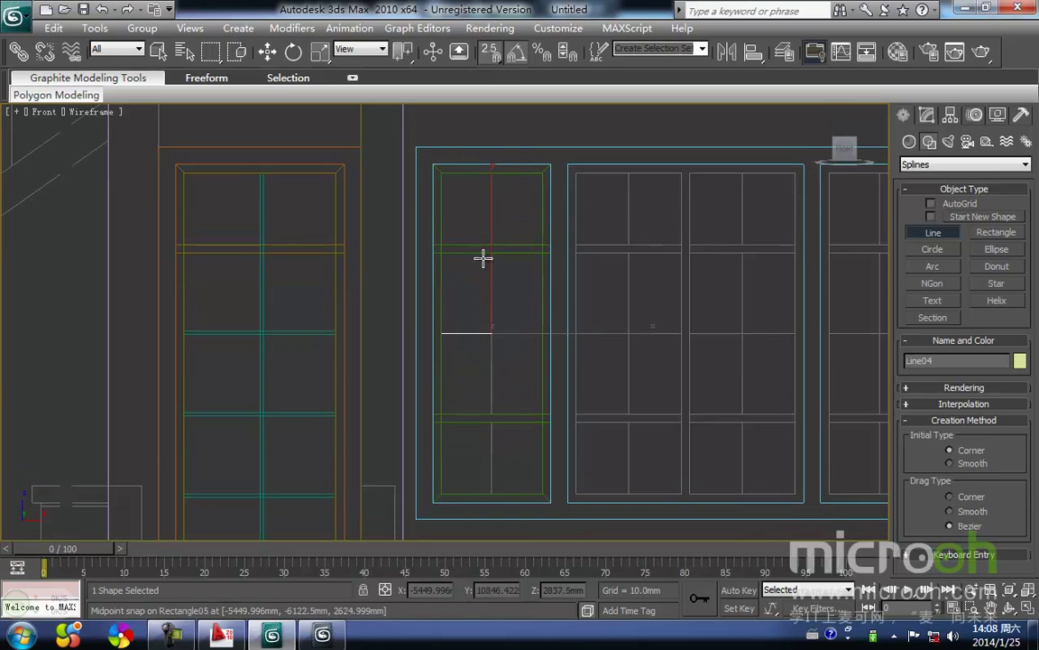
{"action": "left_click", "coordinate": [491, 493]}
{"action": "left_click", "coordinate": [493, 173]}
{"action": "right_click", "coordinate": [543, 269]}
{"action": "right_click", "coordinate": [535, 369]}
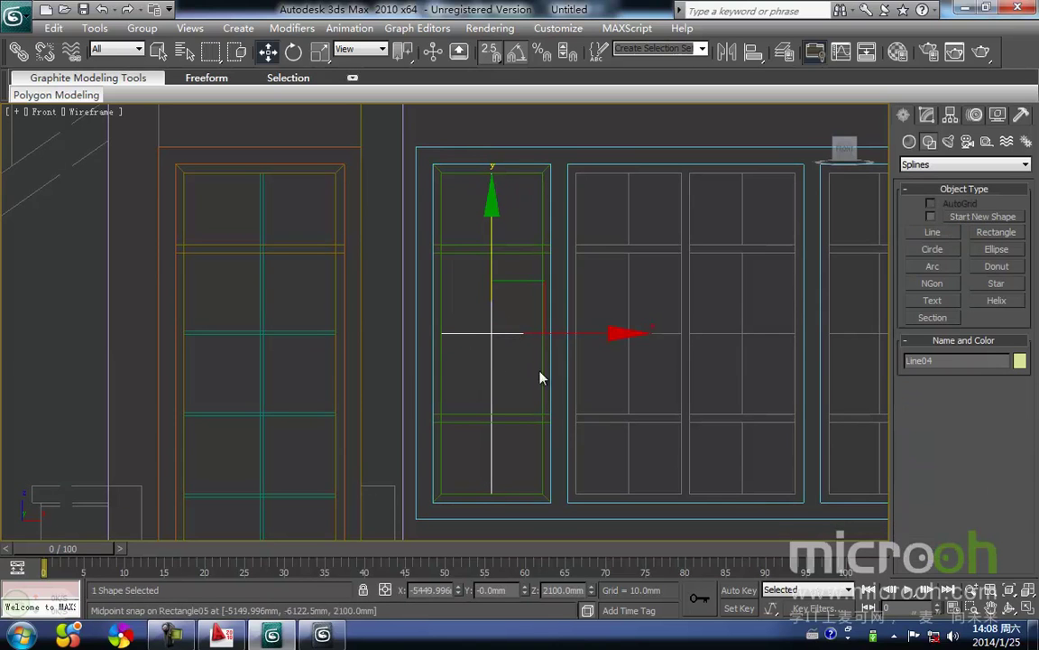
Apply Sweep to the glazing-bar lines with a profile length and width of 20 mm
{"action": "left_click", "coordinate": [927, 122]}
{"action": "left_click", "coordinate": [993, 202]}
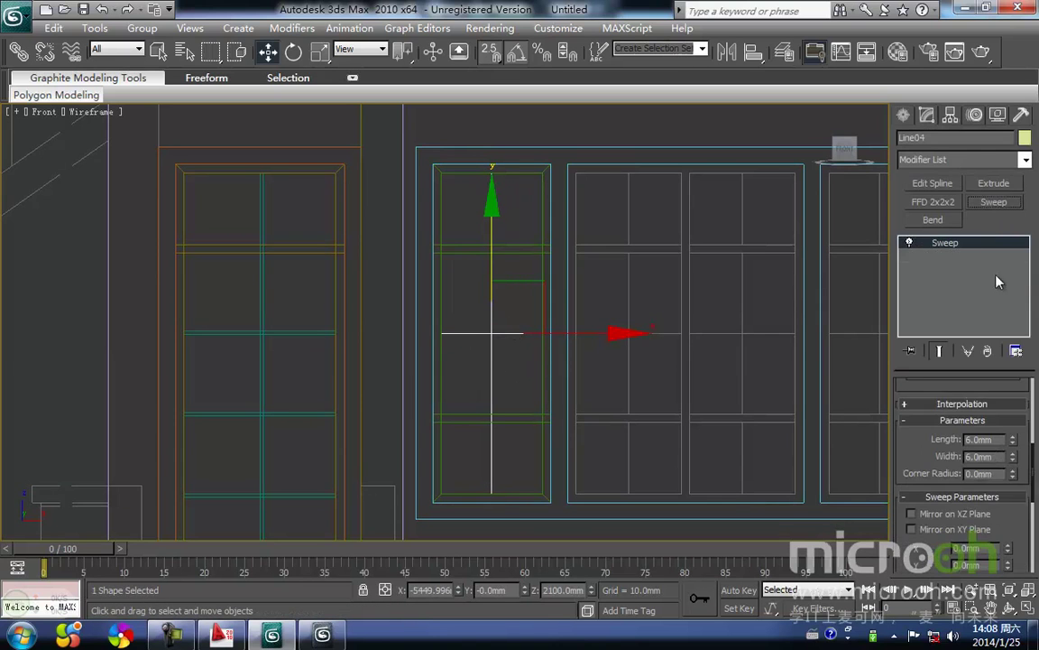
{"action": "double_click", "coordinate": [993, 440]}
{"action": "type", "text": "20"}
{"action": "key", "text": "Return"}
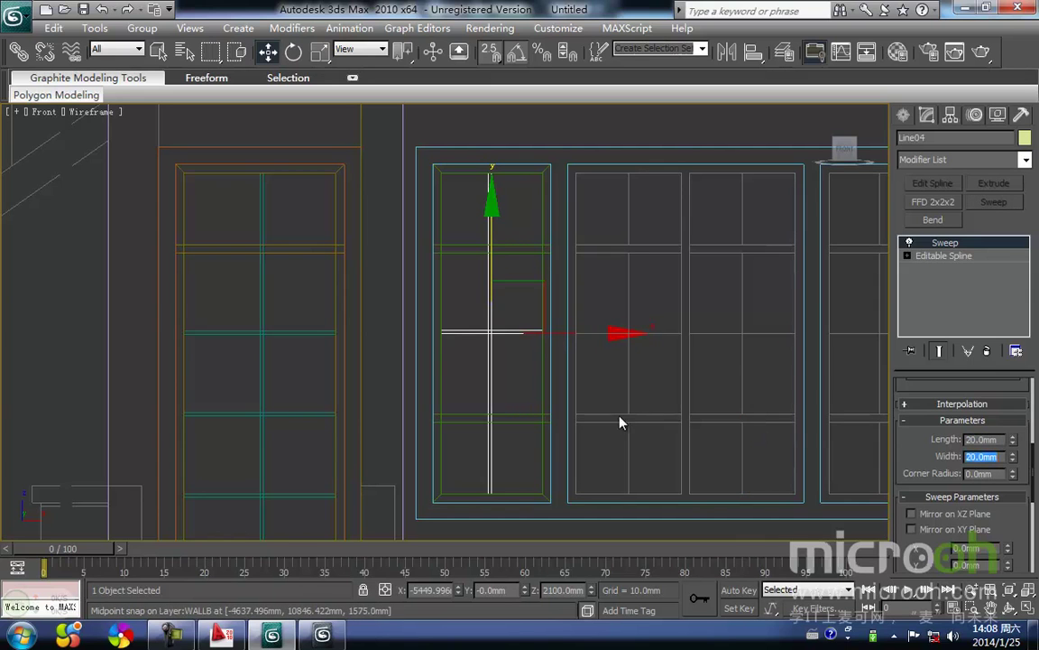
Align the glazing bars with the leftmost window's frame, centre to centre, on the Z position
{"action": "left_click", "coordinate": [536, 390]}
{"action": "left_click_drag", "start_coordinate": [513, 364], "coordinate": [476, 314]}
{"action": "middle_click_drag", "start_coordinate": [489, 350], "coordinate": [500, 318]}
{"action": "key", "text": "F3"}
{"action": "key", "text": "alt+a"}
{"action": "left_click", "coordinate": [530, 388]}
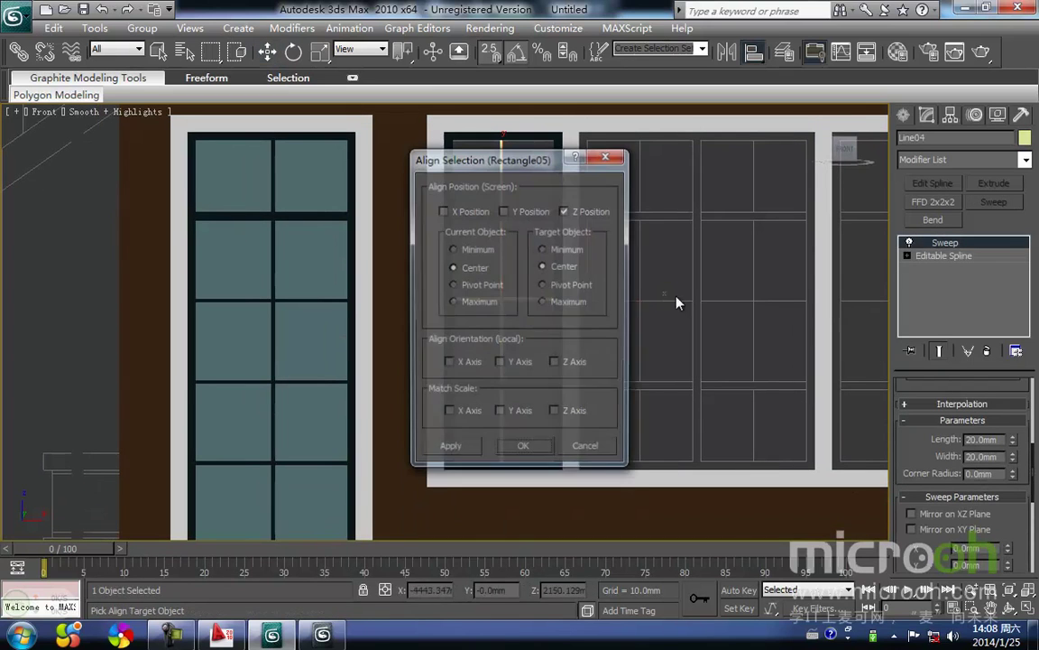
{"action": "left_click", "coordinate": [536, 448]}
Assign the 门窗框 material to the leftmost window's glazing bars
{"action": "middle_click_drag", "start_coordinate": [497, 332], "coordinate": [486, 385]}
{"action": "key", "text": "m"}
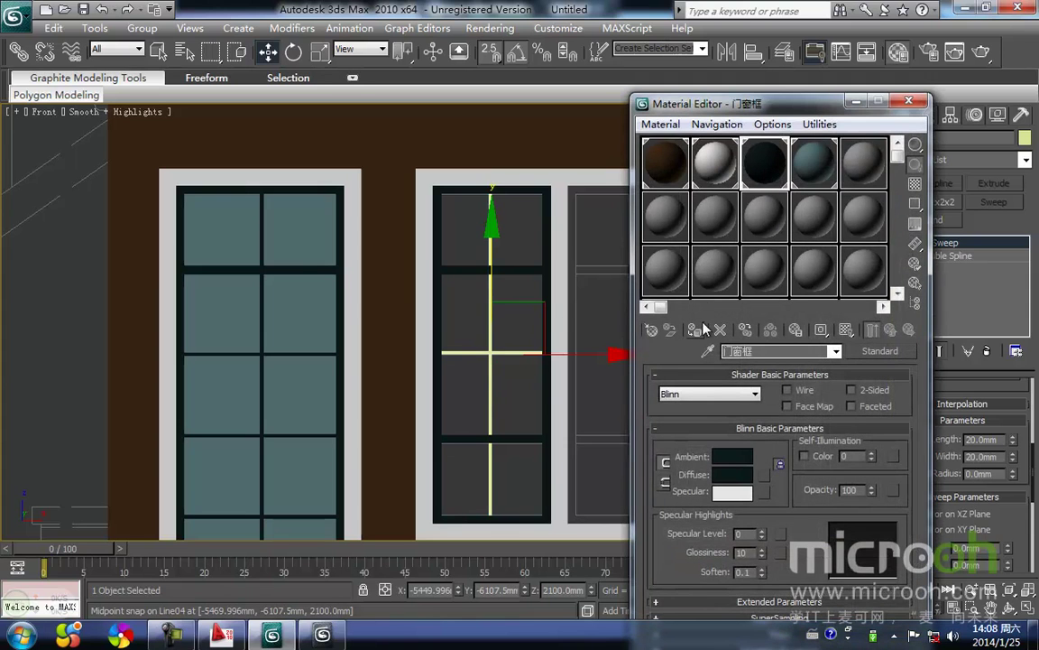
{"action": "left_click", "coordinate": [696, 330]}
{"action": "left_click", "coordinate": [601, 302]}
{"action": "left_click", "coordinate": [855, 102]}
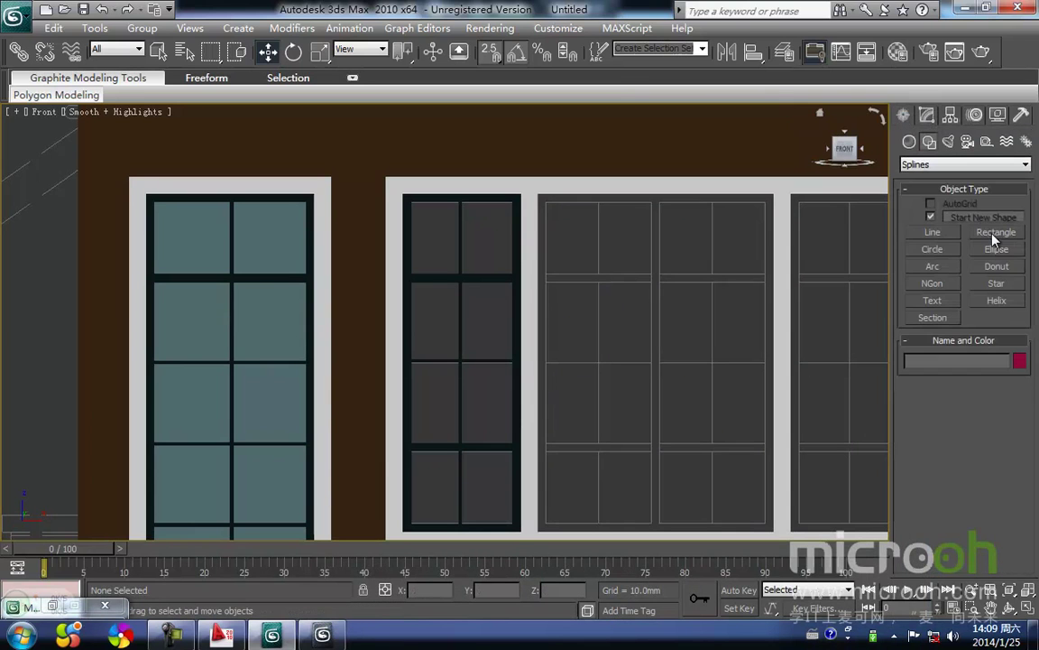
Draw a 600 × 1900 mm rectangle across the inside of the leftmost window's frame and extrude it 5 mm as glass
{"action": "left_click", "coordinate": [994, 236]}
{"action": "middle_click_drag", "start_coordinate": [555, 234], "coordinate": [555, 204]}
{"action": "left_click_drag", "start_coordinate": [454, 182], "coordinate": [530, 495]}
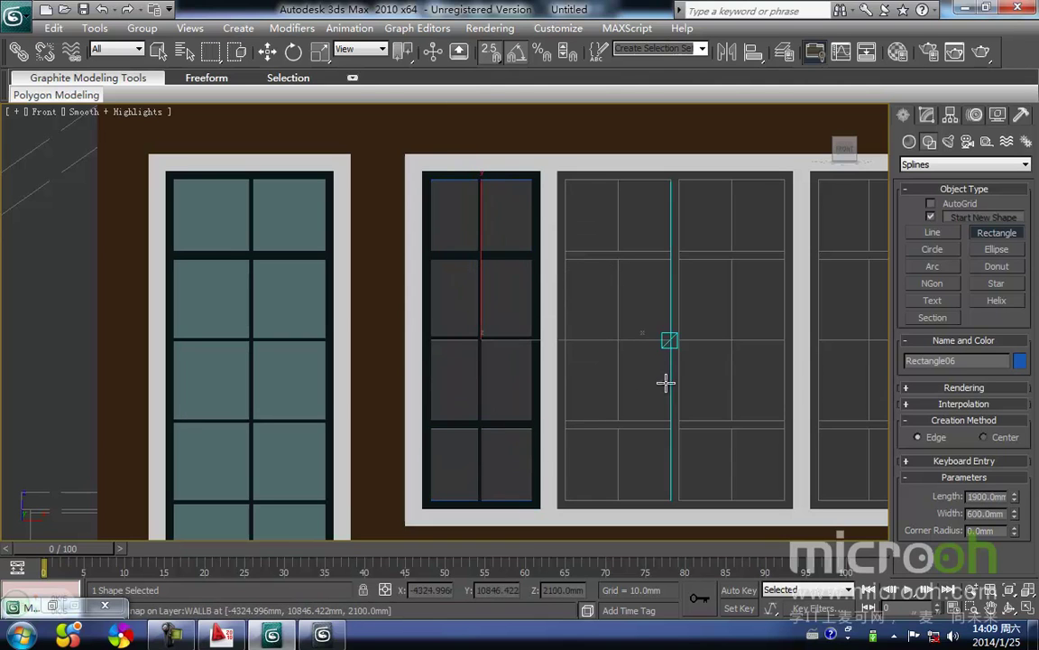
{"action": "key", "text": "w"}
{"action": "left_click", "coordinate": [926, 115]}
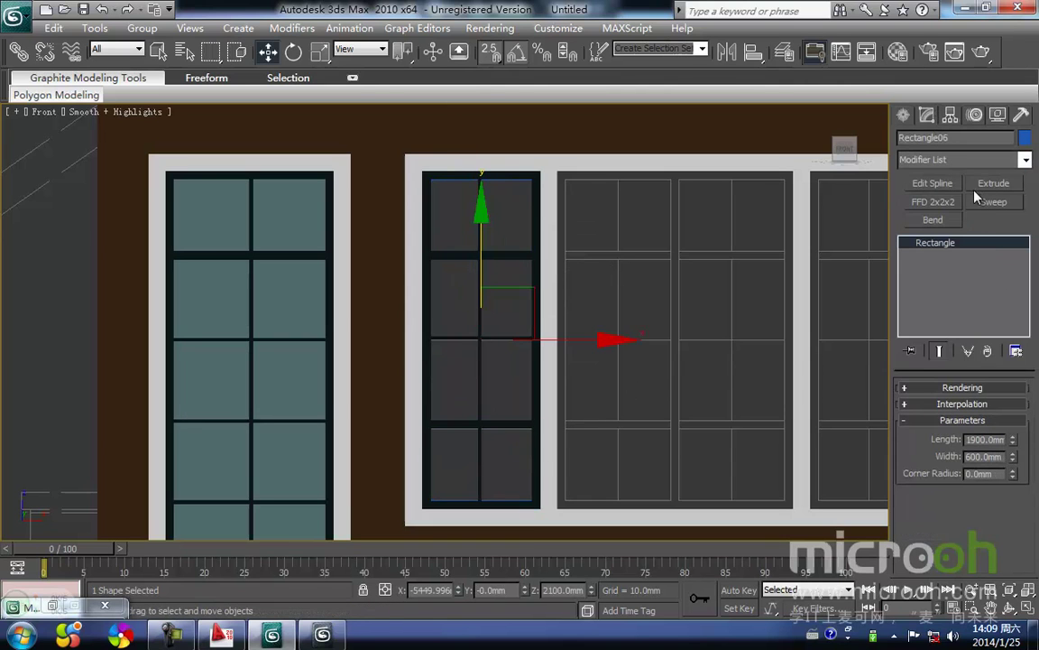
{"action": "left_click", "coordinate": [995, 184]}
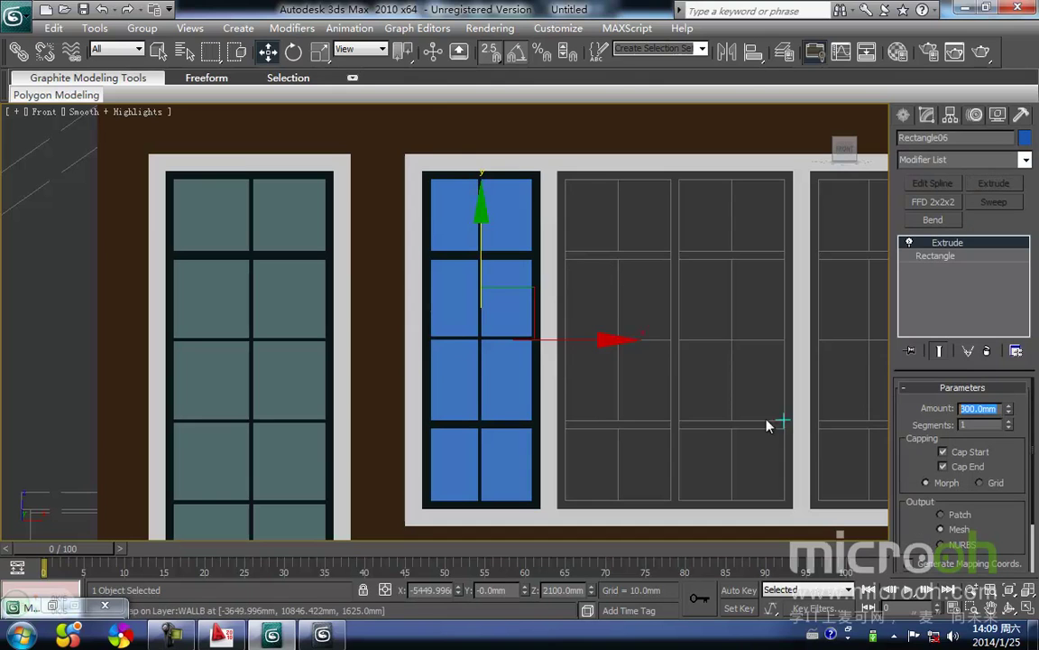
{"action": "left_click", "coordinate": [727, 424]}
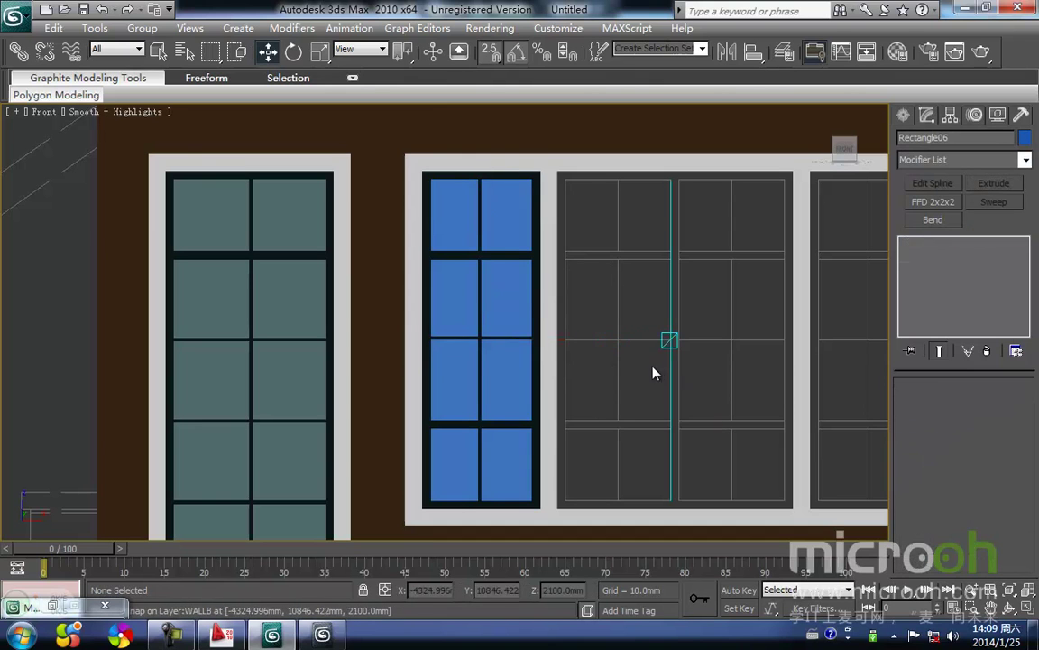
Align the glass pane with the glazing bars, centre to centre, on the Z position
{"action": "left_click", "coordinate": [508, 307]}
{"action": "middle_click_drag", "start_coordinate": [519, 305], "coordinate": [549, 307]}
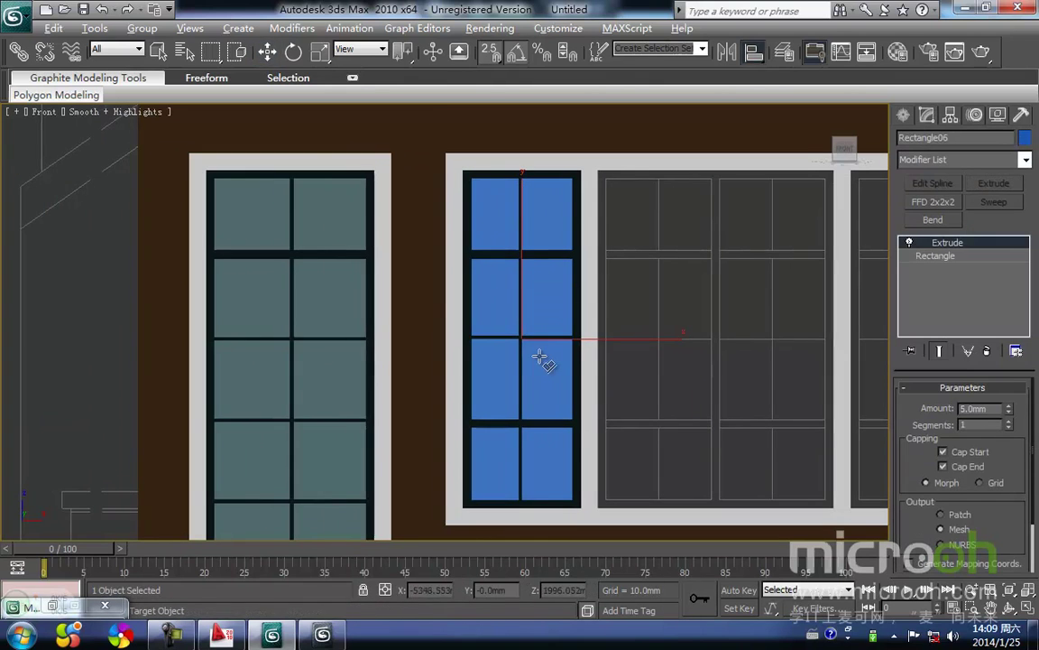
{"action": "scroll", "coordinate": [603, 349], "scroll_direction": "up", "scroll_amount": 4}
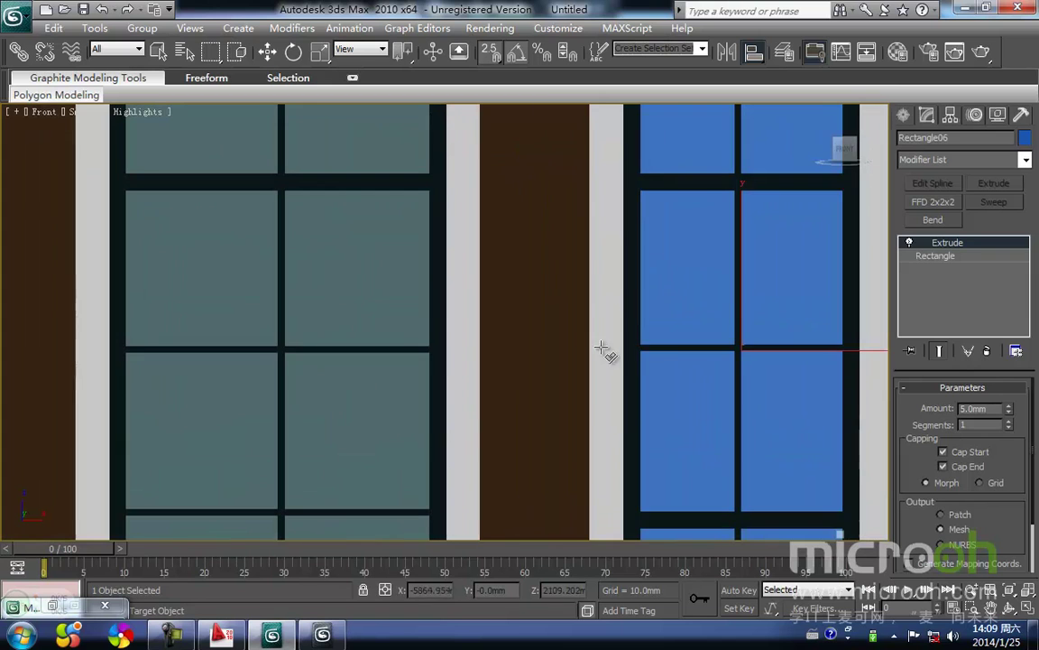
{"action": "left_click", "coordinate": [738, 348]}
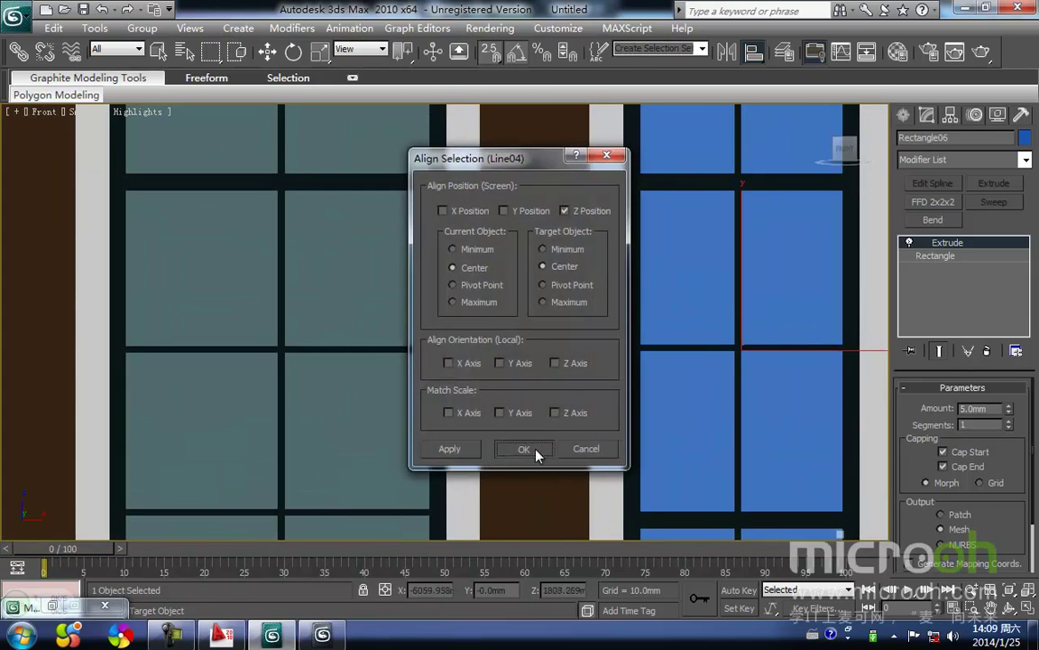
{"action": "left_click", "coordinate": [531, 444]}
Assign the 玻璃 material to the leftmost window's glass pane
{"action": "middle_click_drag", "start_coordinate": [697, 359], "coordinate": [618, 370]}
{"action": "key", "text": "m"}
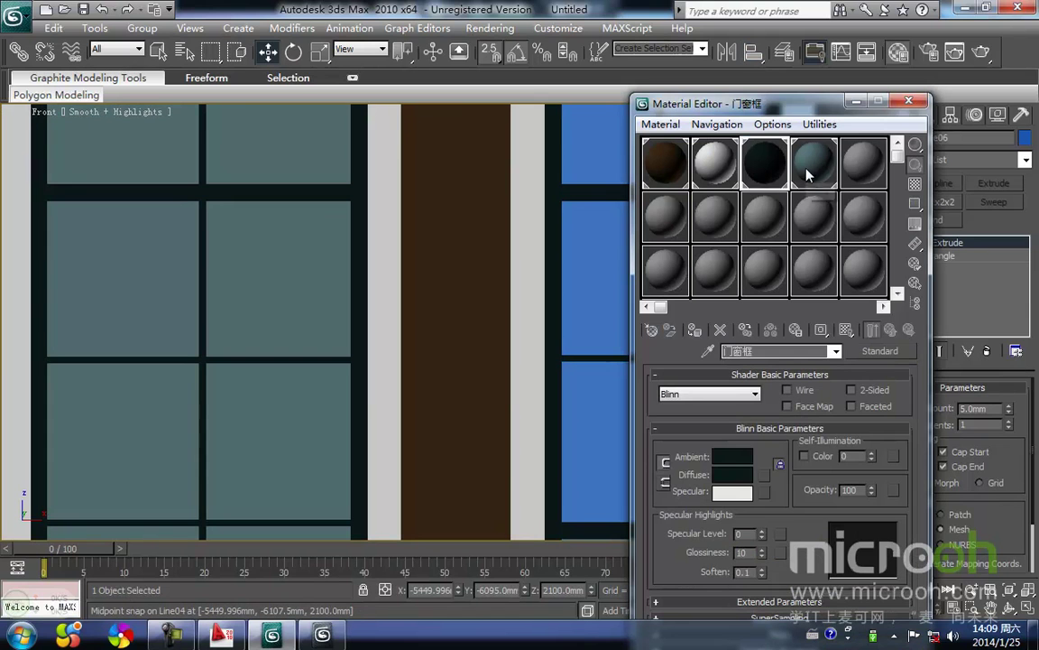
{"action": "left_click", "coordinate": [807, 172]}
{"action": "left_click", "coordinate": [695, 333]}
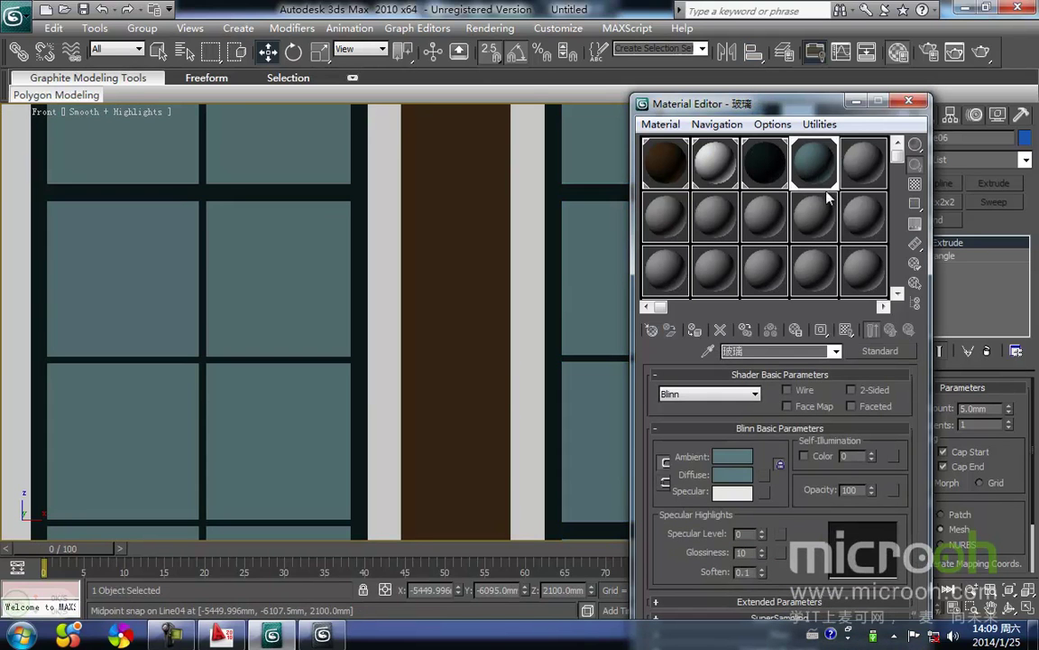
{"action": "left_click", "coordinate": [856, 103]}
Group the leftmost window's frame, glazing bars and glass, keeping the default group name
{"action": "scroll", "coordinate": [722, 293], "scroll_direction": "down", "scroll_amount": 2}
{"action": "middle_click_drag", "start_coordinate": [722, 301], "coordinate": [559, 343]}
{"action": "key", "text": "F3"}
{"action": "scroll", "coordinate": [617, 377], "scroll_direction": "down", "scroll_amount": 2}
{"action": "mouse_move", "coordinate": [637, 400]}
{"action": "middle_mouse_down"}
{"action": "mouse_move", "coordinate": [643, 370]}
{"action": "mouse_move", "coordinate": [530, 390]}
{"action": "middle_mouse_up"}
{"action": "middle_click_drag", "start_coordinate": [566, 294], "coordinate": [565, 341]}
{"action": "left_click", "coordinate": [565, 342]}
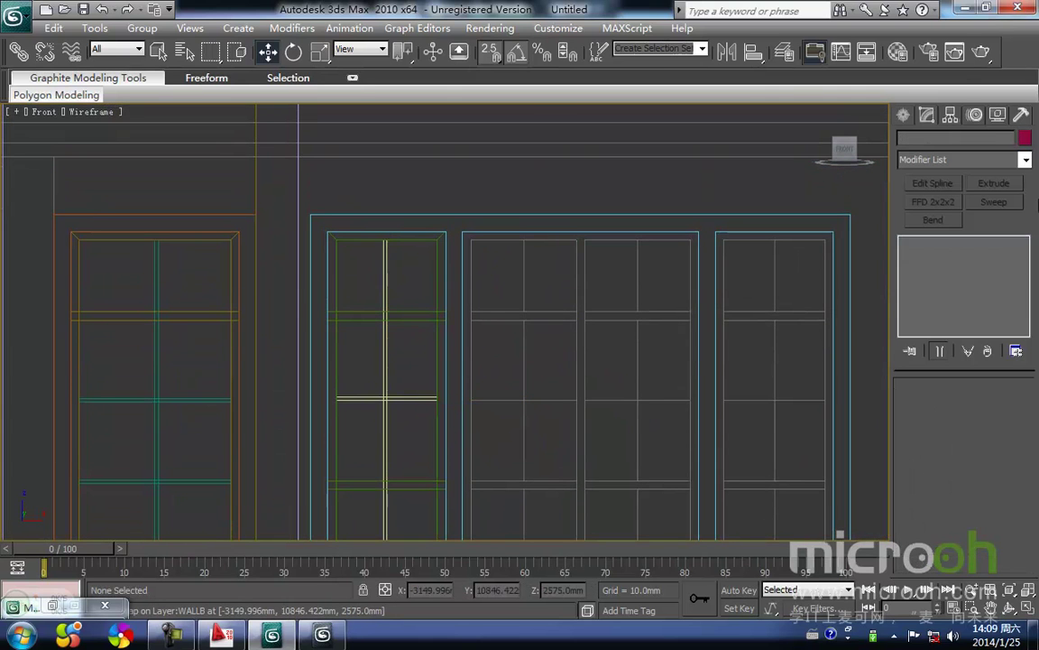
{"action": "middle_click_drag", "start_coordinate": [505, 305], "coordinate": [544, 279]}
{"action": "middle_click_drag", "start_coordinate": [471, 373], "coordinate": [471, 341]}
{"action": "middle_click_drag", "start_coordinate": [669, 350], "coordinate": [601, 357]}
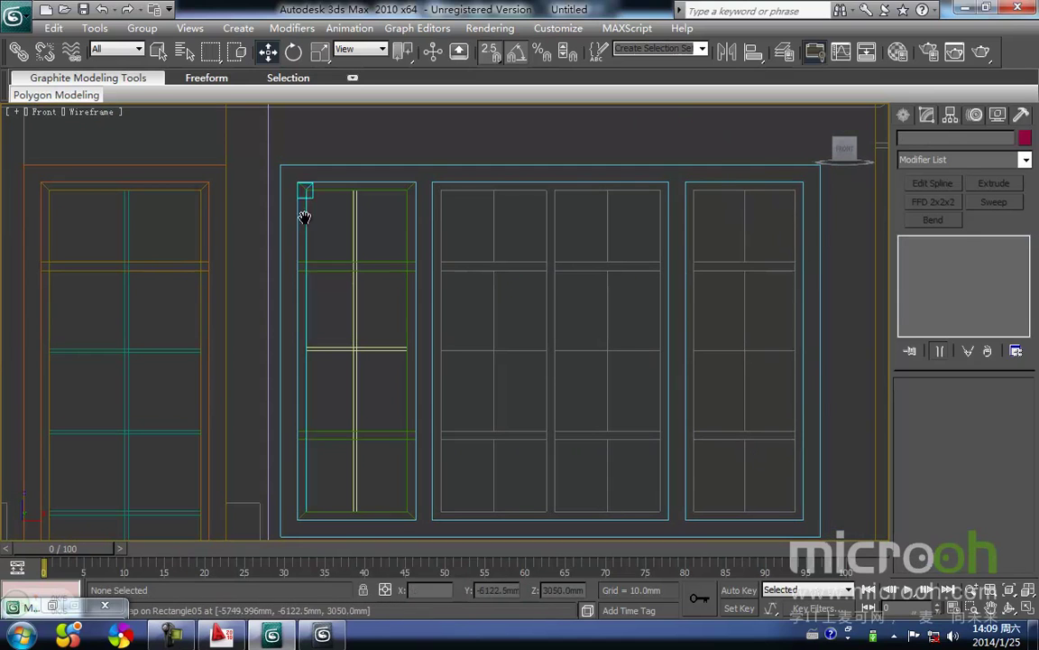
{"action": "scroll", "coordinate": [304, 216], "scroll_direction": "up", "scroll_amount": 2}
{"action": "left_click_drag", "start_coordinate": [356, 343], "coordinate": [294, 181]}
{"action": "middle_click_drag", "start_coordinate": [356, 245], "coordinate": [361, 232]}
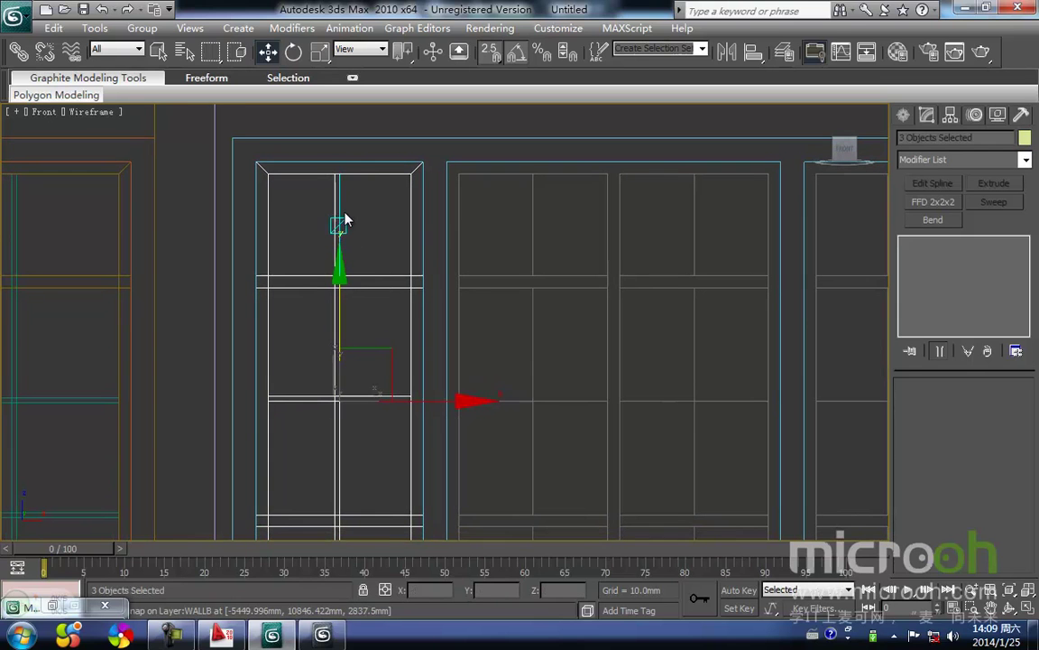
{"action": "left_click", "coordinate": [144, 29]}
{"action": "left_click", "coordinate": [163, 45]}
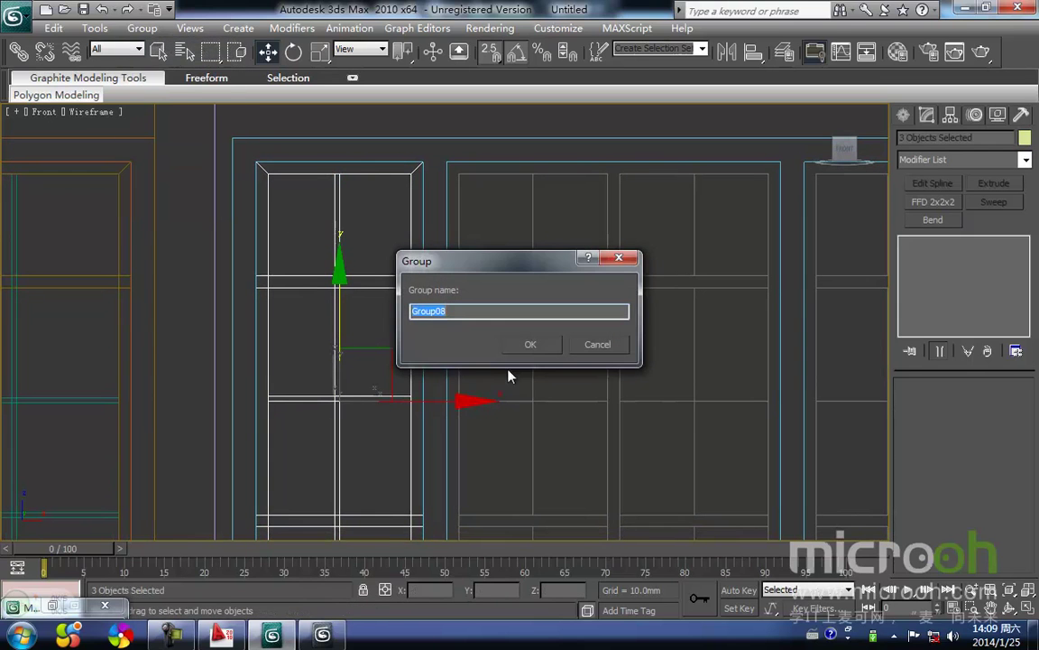
{"action": "left_click", "coordinate": [530, 345]}
Clone the window group as an instance into the rightmost opening of the casing, snapping corner to corner
{"action": "middle_click_drag", "start_coordinate": [453, 394], "coordinate": [435, 400]}
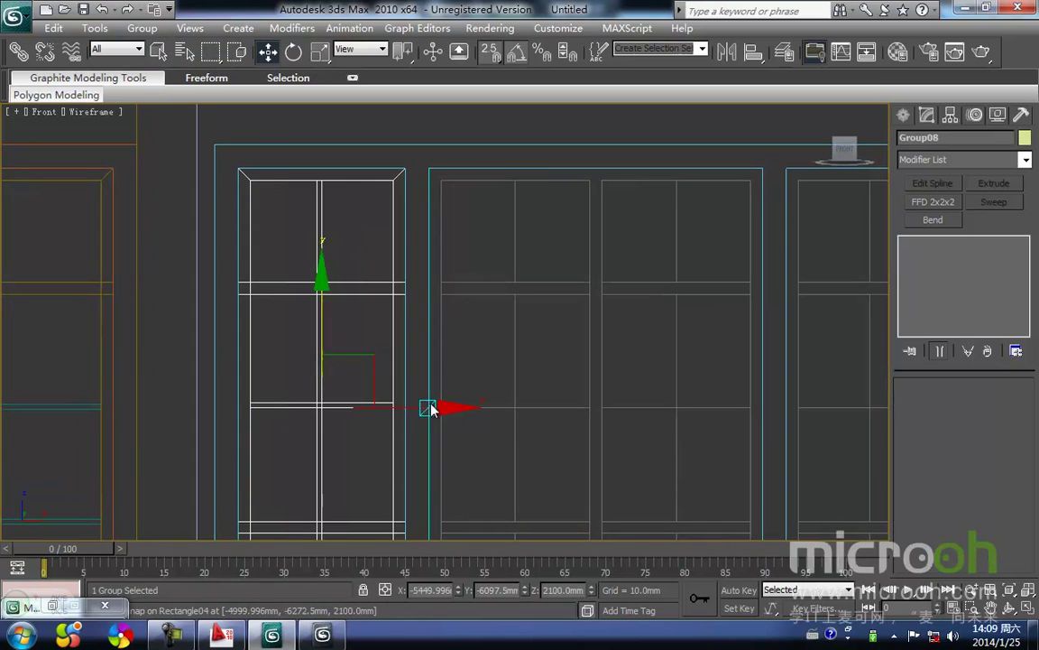
{"action": "left_click", "coordinate": [431, 403]}
{"action": "left_click", "coordinate": [252, 241]}
{"action": "middle_click_drag", "start_coordinate": [331, 262], "coordinate": [253, 293]}
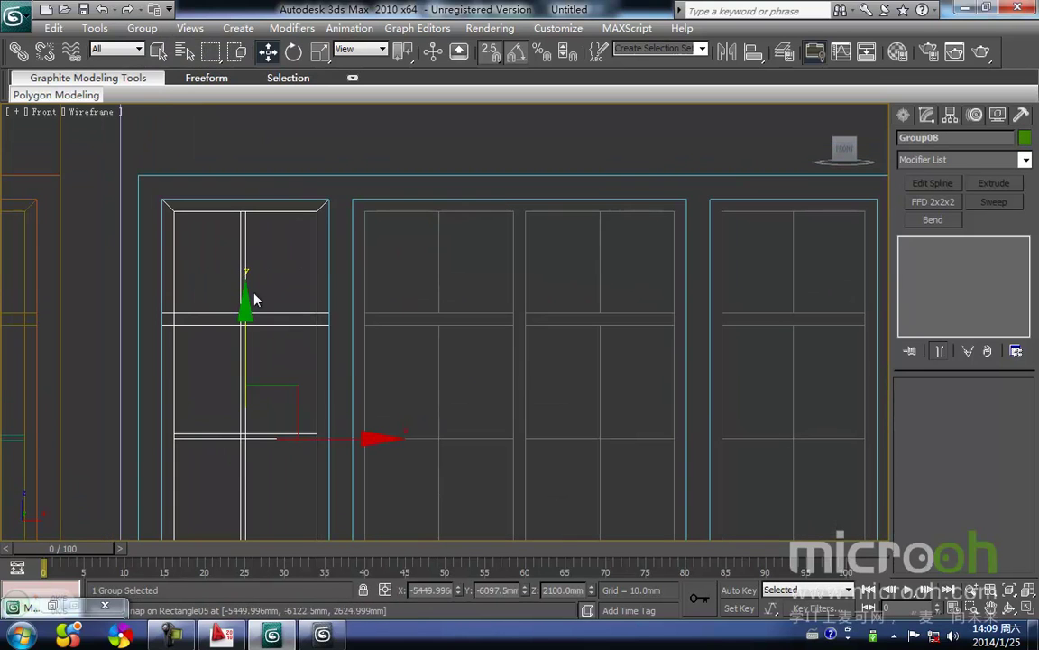
{"action": "key", "text": "space"}
{"action": "left_click_drag", "start_coordinate": [330, 195], "coordinate": [881, 200], "text": "shift"}
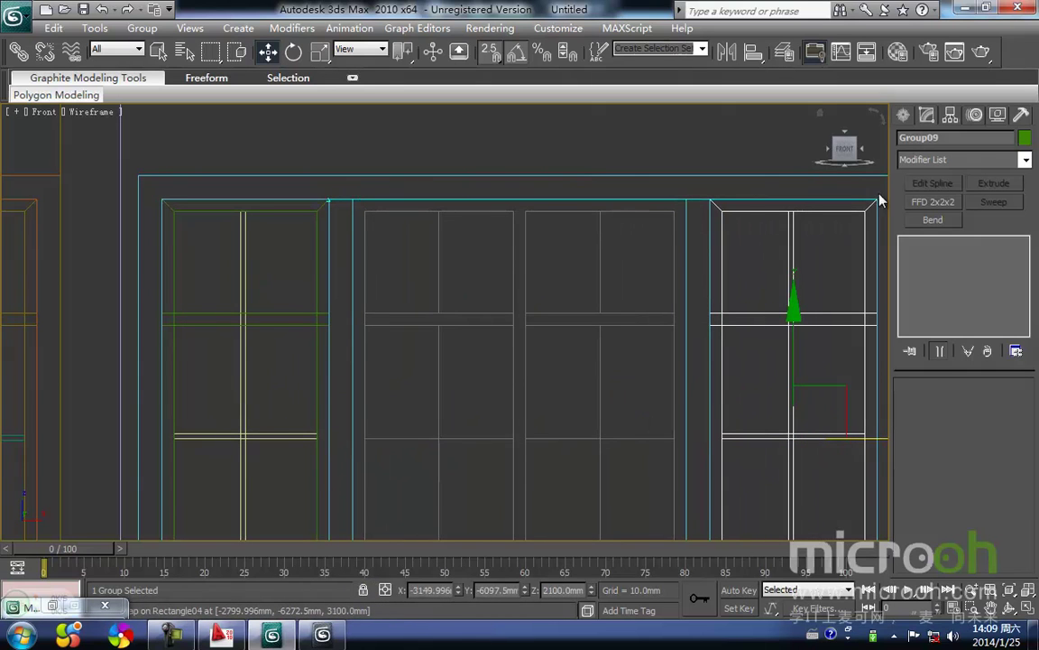
{"action": "left_click", "coordinate": [436, 284]}
{"action": "left_click", "coordinate": [526, 386]}
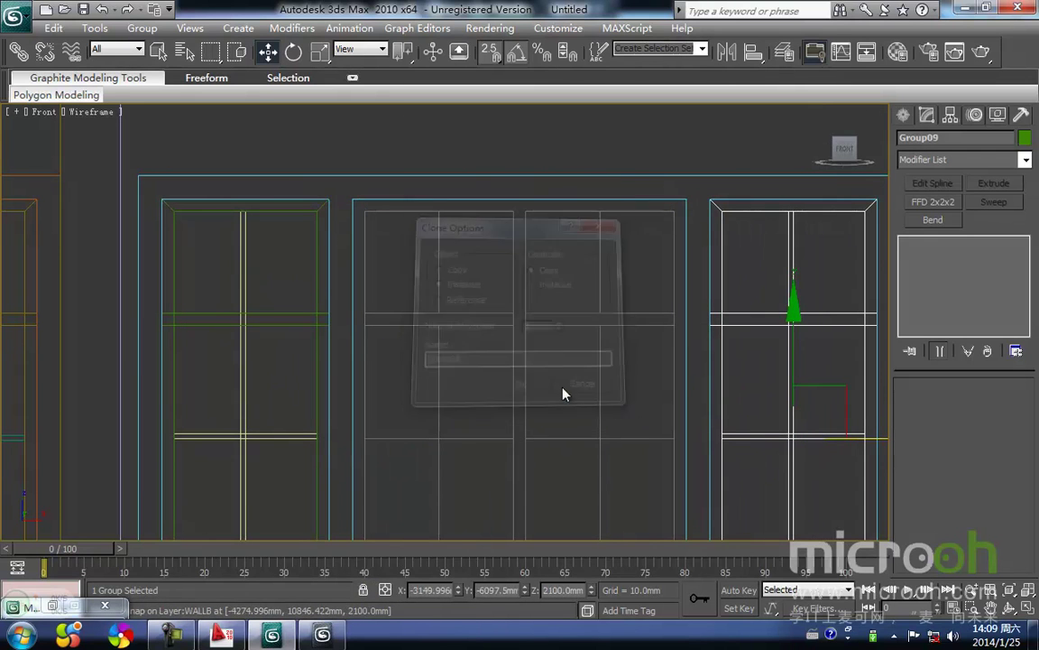
{"action": "left_click", "coordinate": [580, 394]}
Clone the leftmost window group as an independent copy into the middle opening, snapping its lower-left corner to the opening's lower-left corner
{"action": "scroll", "coordinate": [533, 295], "scroll_direction": "down", "scroll_amount": 2}
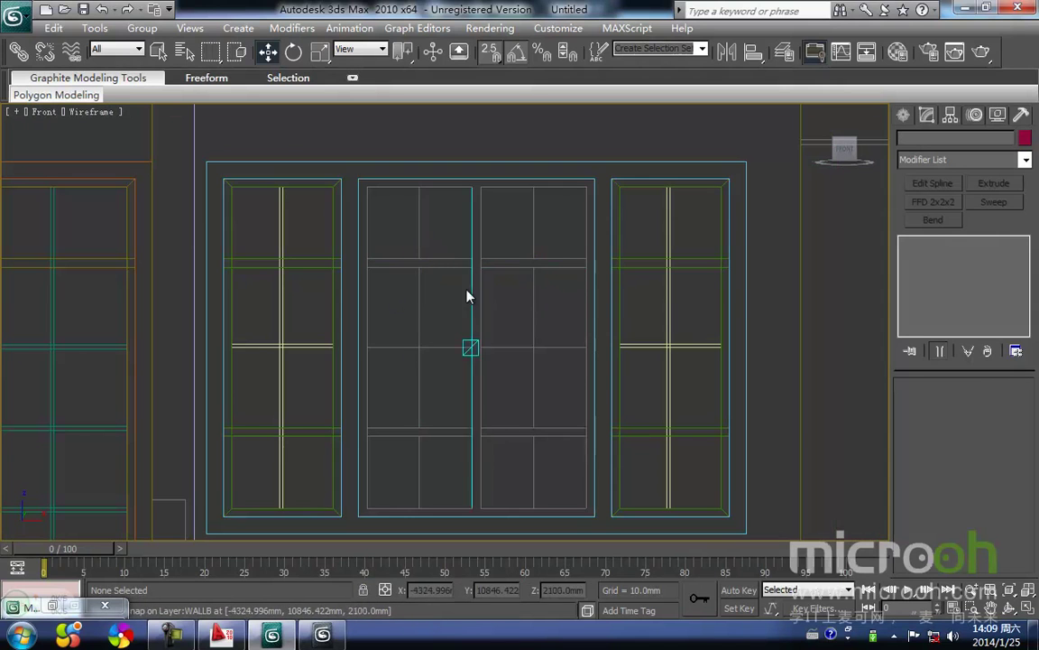
{"action": "left_click", "coordinate": [294, 287]}
{"action": "middle_click_drag", "start_coordinate": [294, 290], "coordinate": [260, 282]}
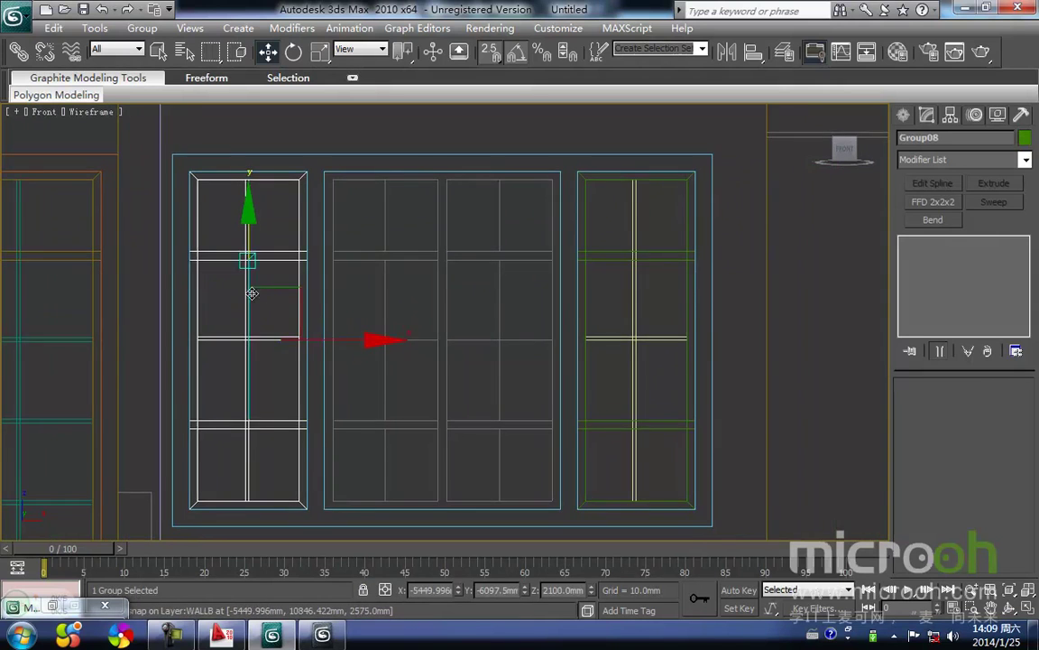
{"action": "middle_click_drag", "start_coordinate": [280, 463], "coordinate": [306, 413]}
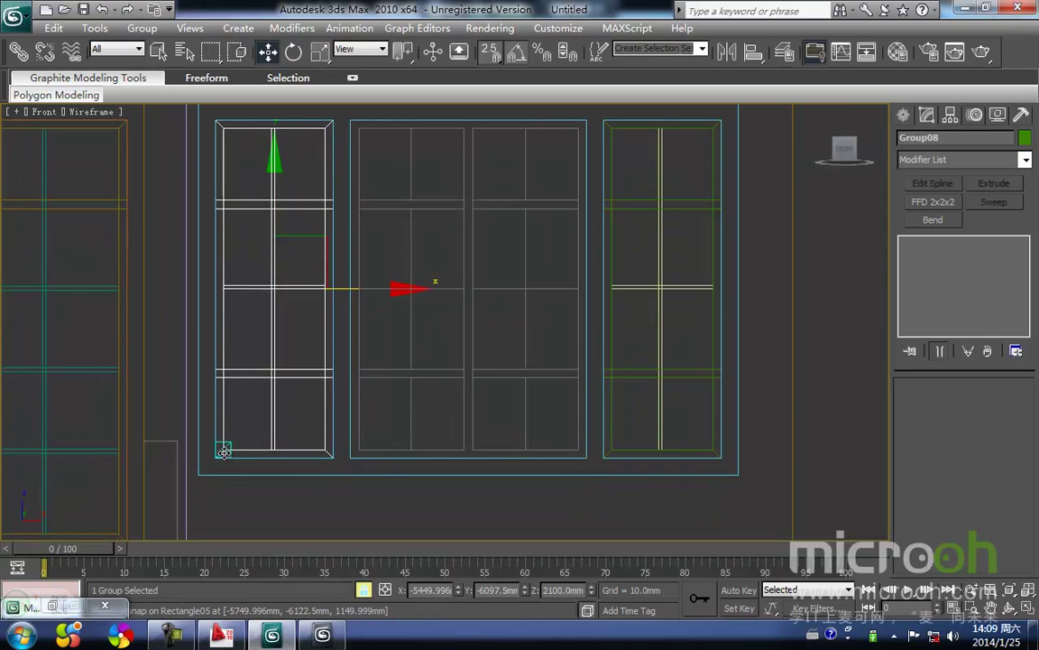
{"action": "left_click_drag", "start_coordinate": [211, 461], "coordinate": [350, 457], "text": "shift"}
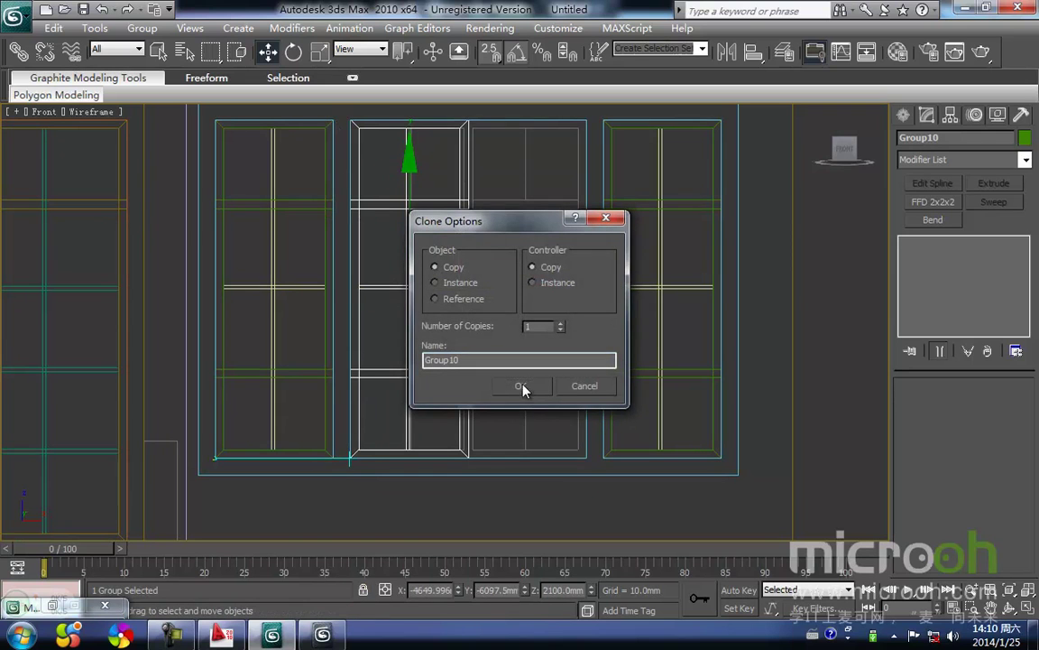
{"action": "left_click", "coordinate": [521, 386]}
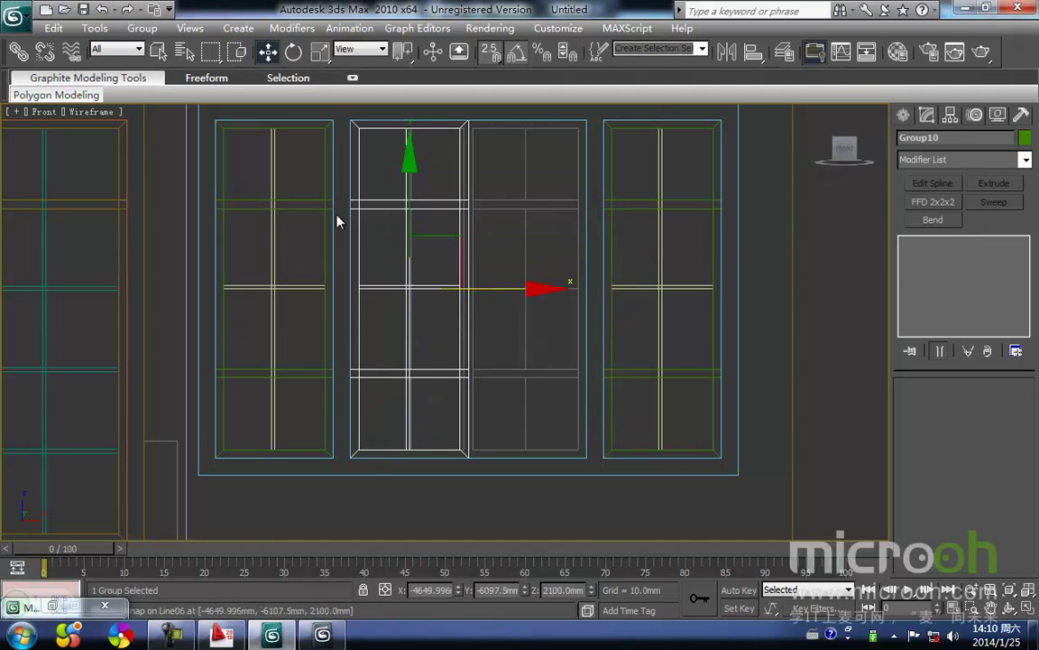
Ungroup the copied window in the middle opening and clear the selection
{"action": "left_click", "coordinate": [141, 28]}
{"action": "left_click", "coordinate": [164, 69]}
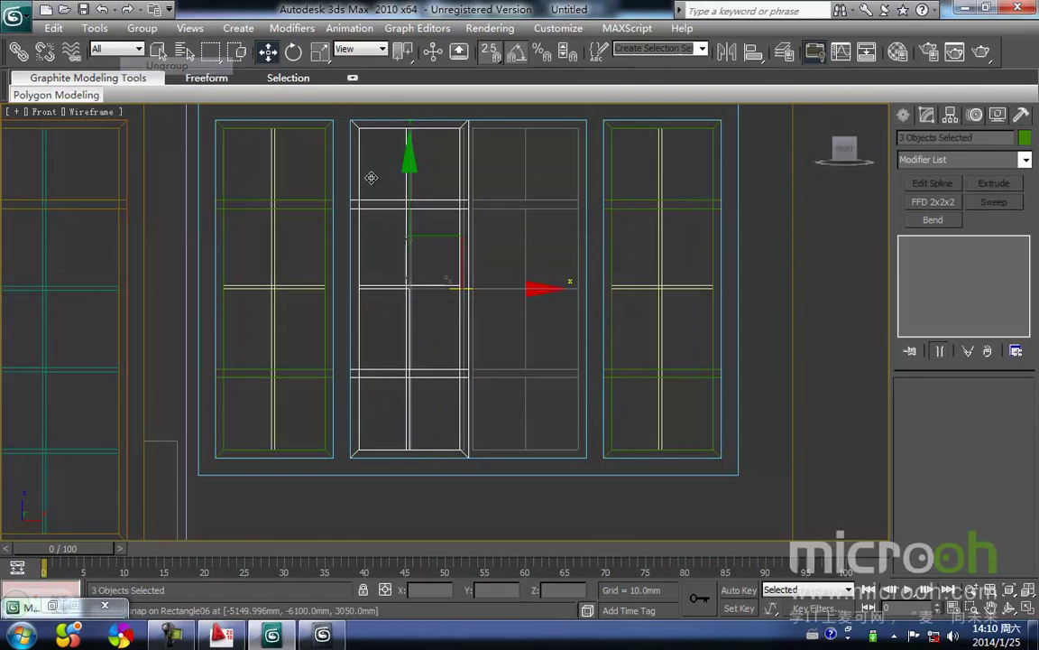
{"action": "left_click", "coordinate": [528, 357]}
Widen the middle window's frame by snapping its right-hand spline vertices to the right edge of the opening
{"action": "left_click", "coordinate": [467, 289]}
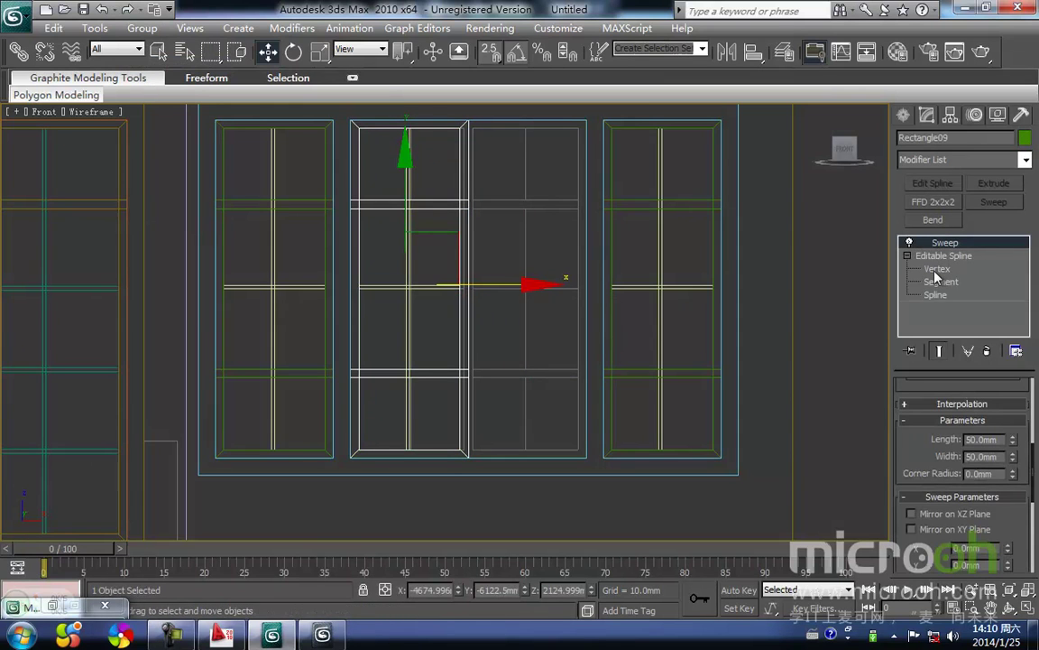
{"action": "left_click", "coordinate": [936, 269]}
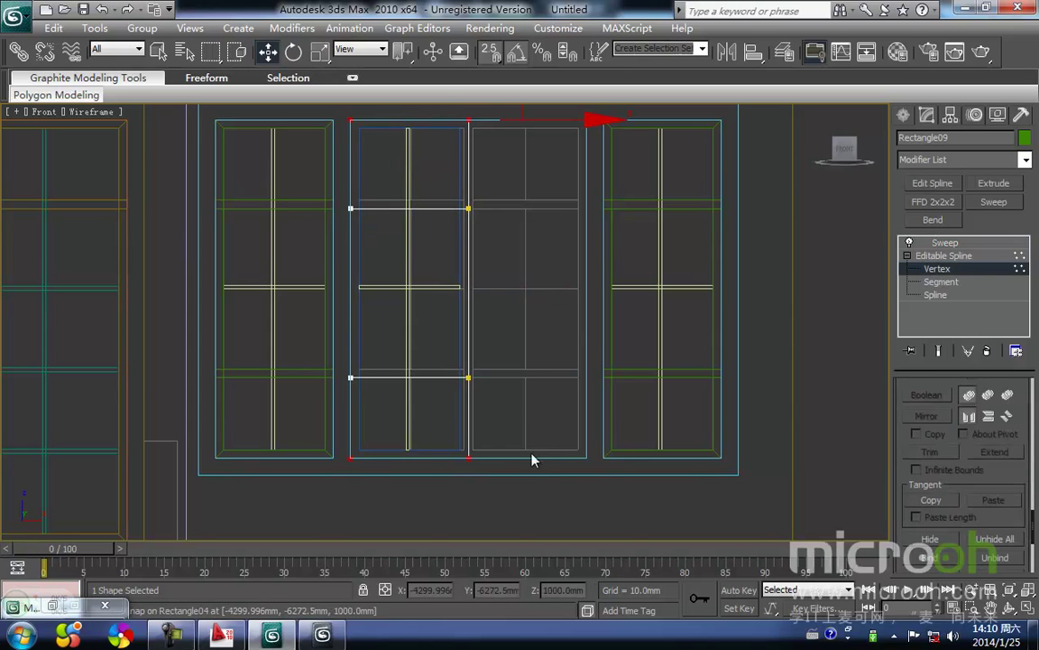
{"action": "scroll", "coordinate": [492, 374], "scroll_direction": "down", "scroll_amount": 2}
{"action": "left_click_drag", "start_coordinate": [437, 172], "coordinate": [519, 520]}
{"action": "key", "text": "space"}
{"action": "left_click", "coordinate": [552, 195]}
{"action": "middle_click_drag", "start_coordinate": [491, 364], "coordinate": [488, 319]}
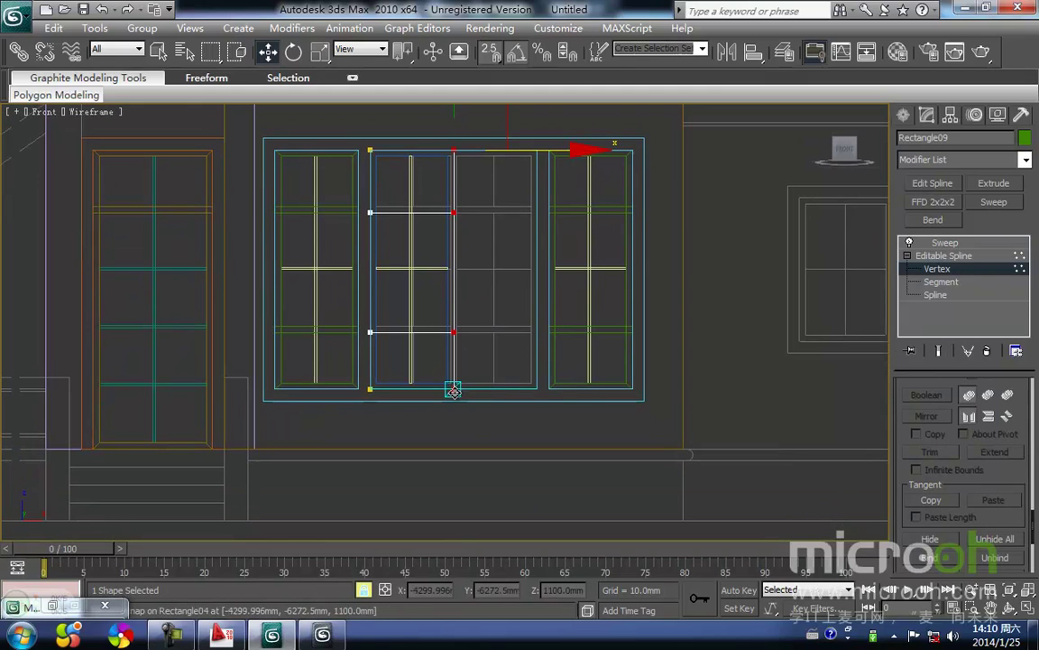
{"action": "left_click_drag", "start_coordinate": [461, 392], "coordinate": [538, 390]}
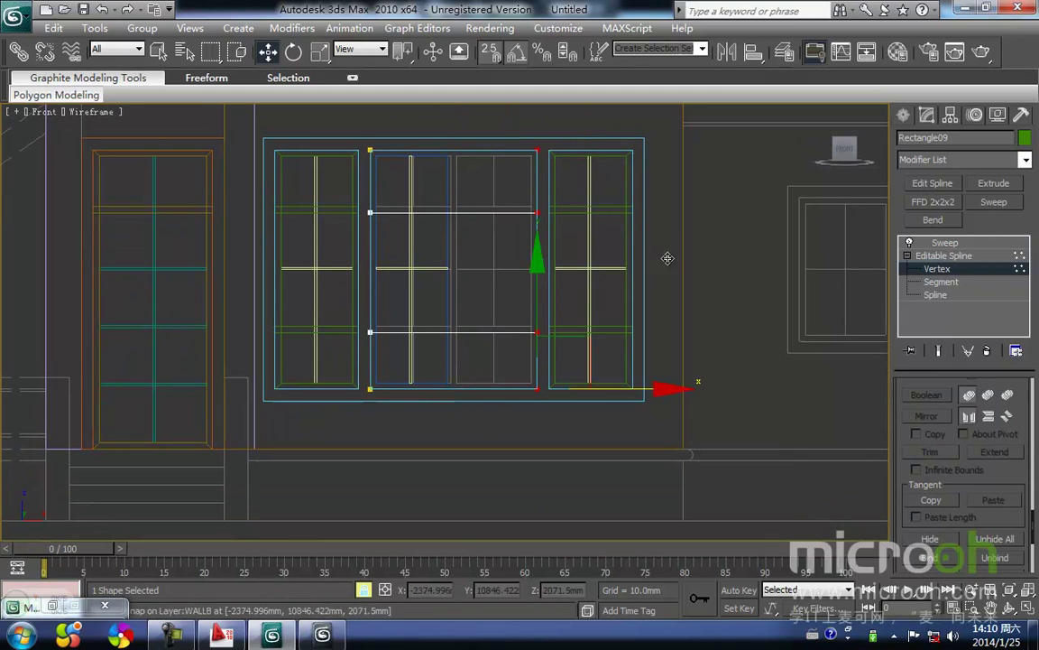
Copy the frame spline's right vertical segment to the middle of the opening as a central mullion, and return to the Sweep level
{"action": "left_click", "coordinate": [941, 281]}
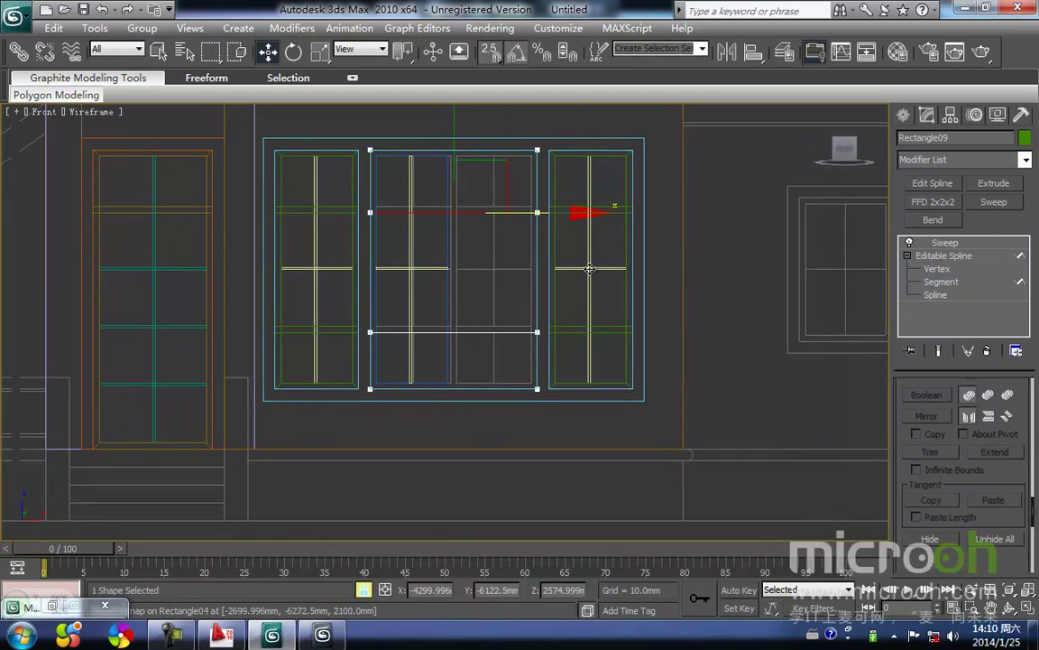
{"action": "middle_click_drag", "start_coordinate": [532, 298], "coordinate": [532, 350]}
{"action": "left_click", "coordinate": [531, 347]}
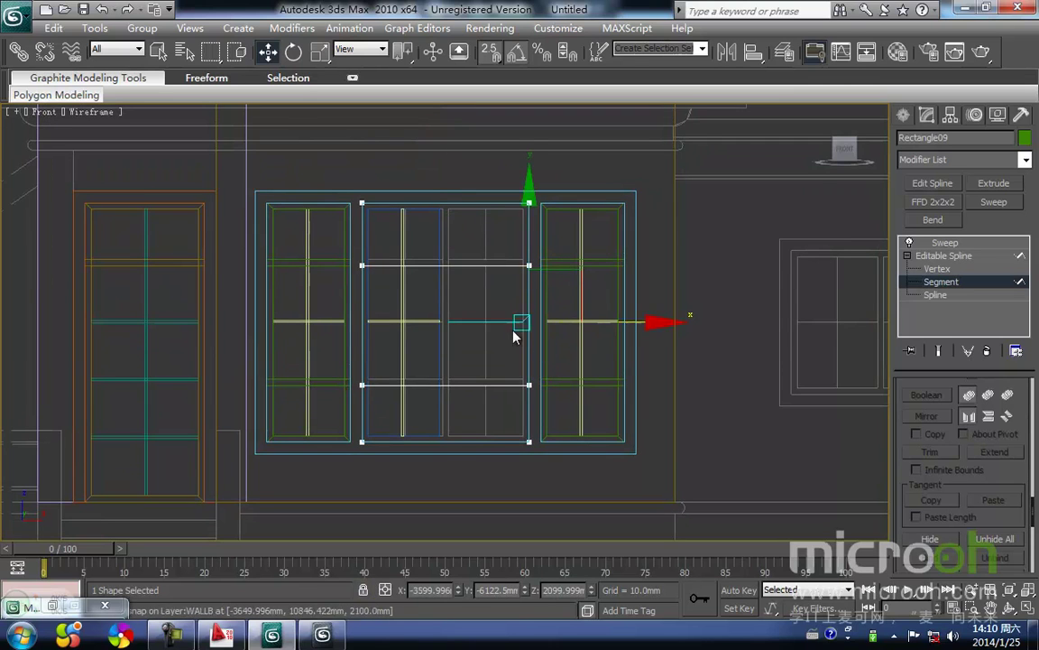
{"action": "key", "text": "space"}
{"action": "left_click_drag", "start_coordinate": [529, 450], "coordinate": [449, 436]}
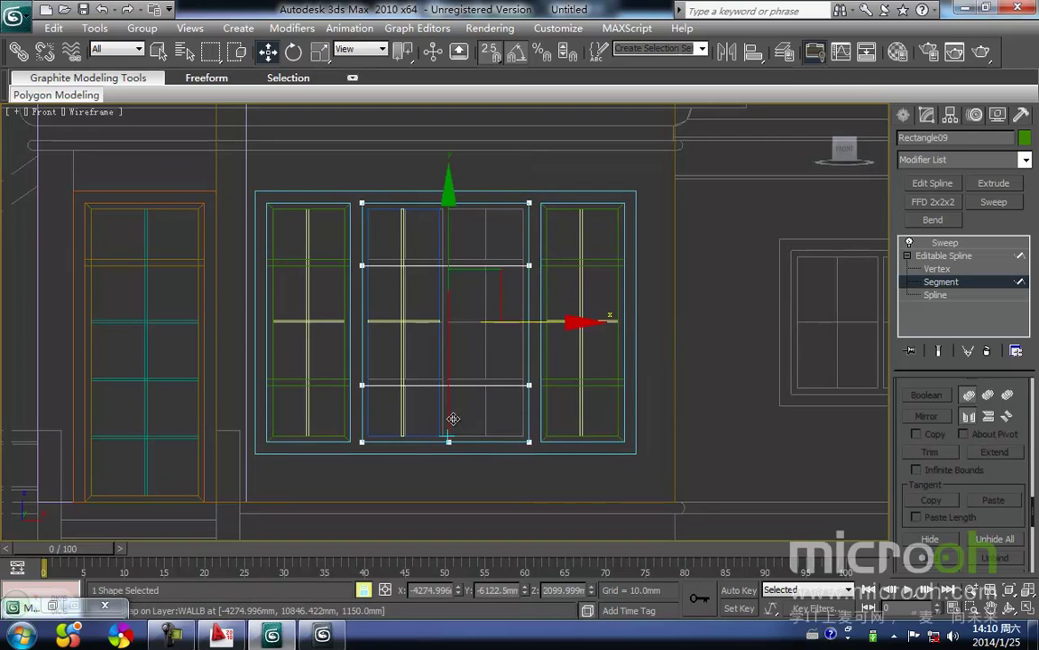
{"action": "scroll", "coordinate": [480, 392], "scroll_direction": "up", "scroll_amount": 3}
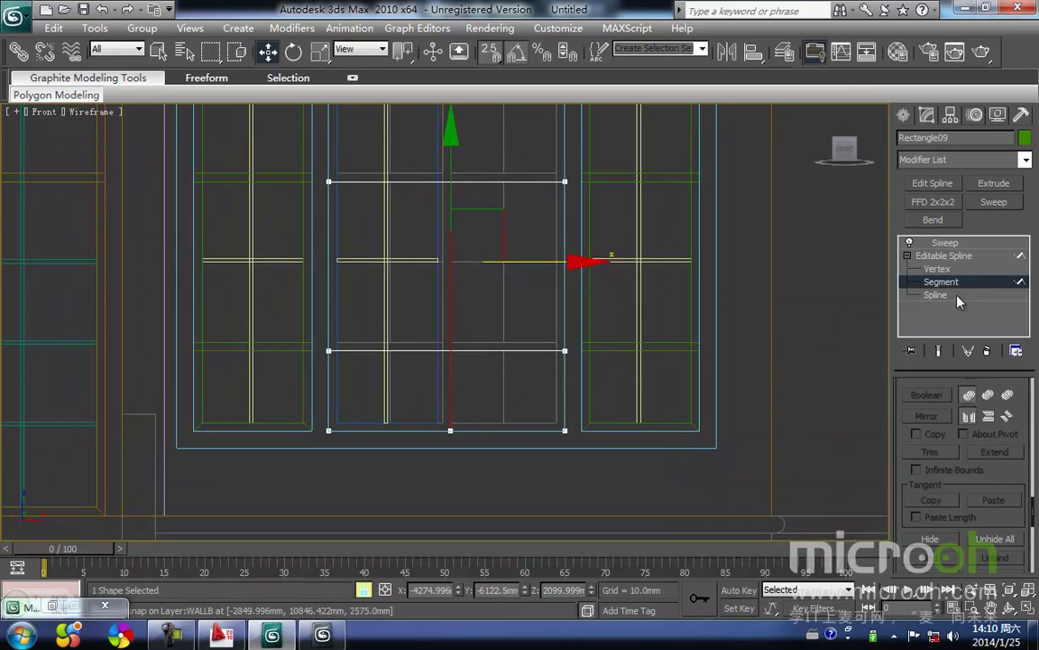
{"action": "left_click", "coordinate": [943, 242]}
{"action": "middle_click_drag", "start_coordinate": [492, 312], "coordinate": [494, 356]}
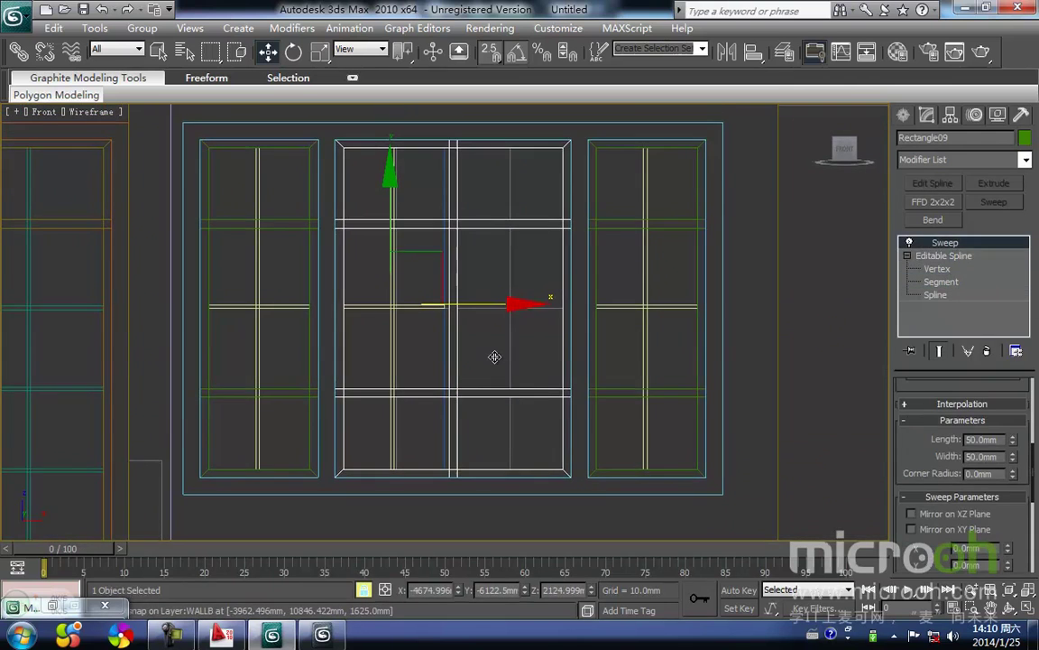
Move the vertical glazing bar's end vertices 12.5 mm along X to centre it in the middle window's left half
{"action": "left_click", "coordinate": [451, 307]}
{"action": "scroll", "coordinate": [424, 323], "scroll_direction": "up", "scroll_amount": 3}
{"action": "scroll", "coordinate": [432, 311], "scroll_direction": "down", "scroll_amount": 5}
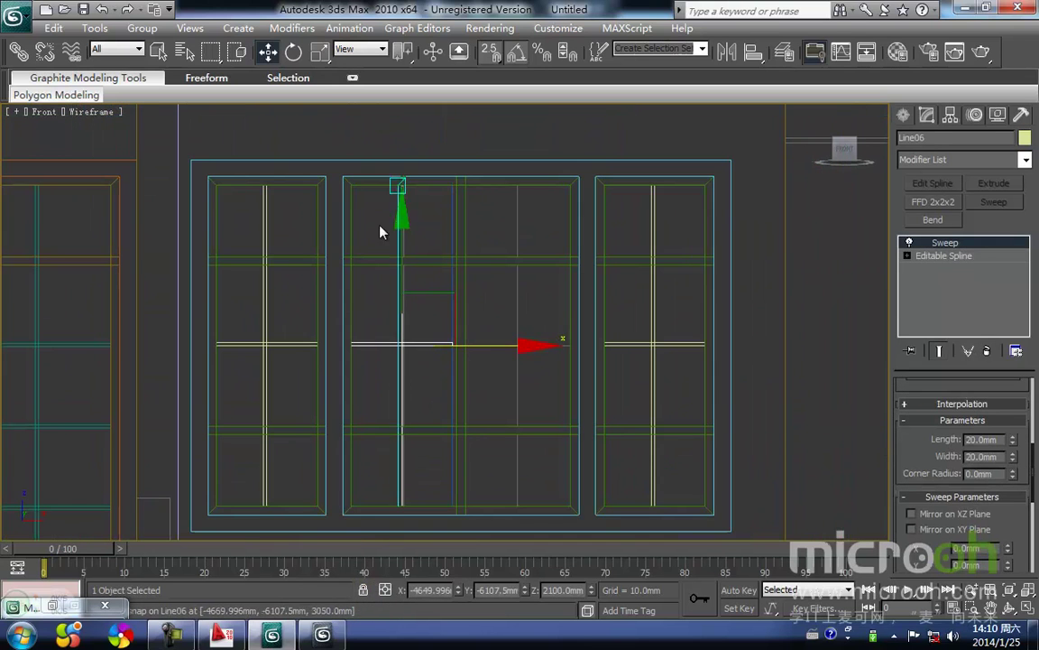
{"action": "left_click", "coordinate": [908, 256]}
{"action": "left_click", "coordinate": [937, 268]}
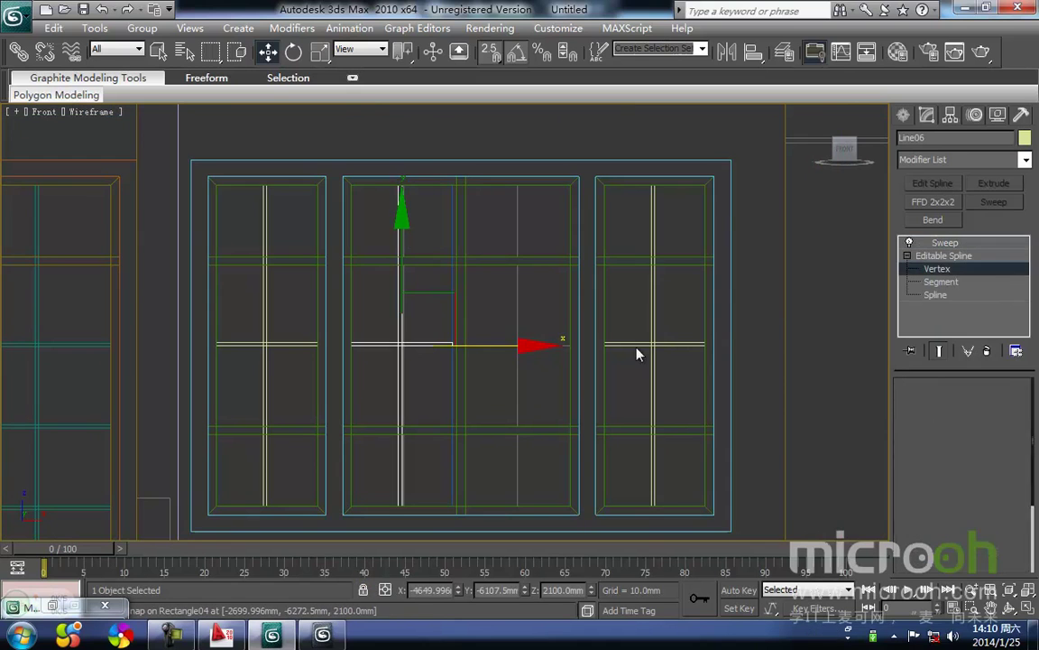
{"action": "left_click_drag", "start_coordinate": [390, 157], "coordinate": [424, 520]}
{"action": "scroll", "coordinate": [498, 491], "scroll_direction": "up", "scroll_amount": 3}
{"action": "middle_click_drag", "start_coordinate": [464, 488], "coordinate": [496, 322]}
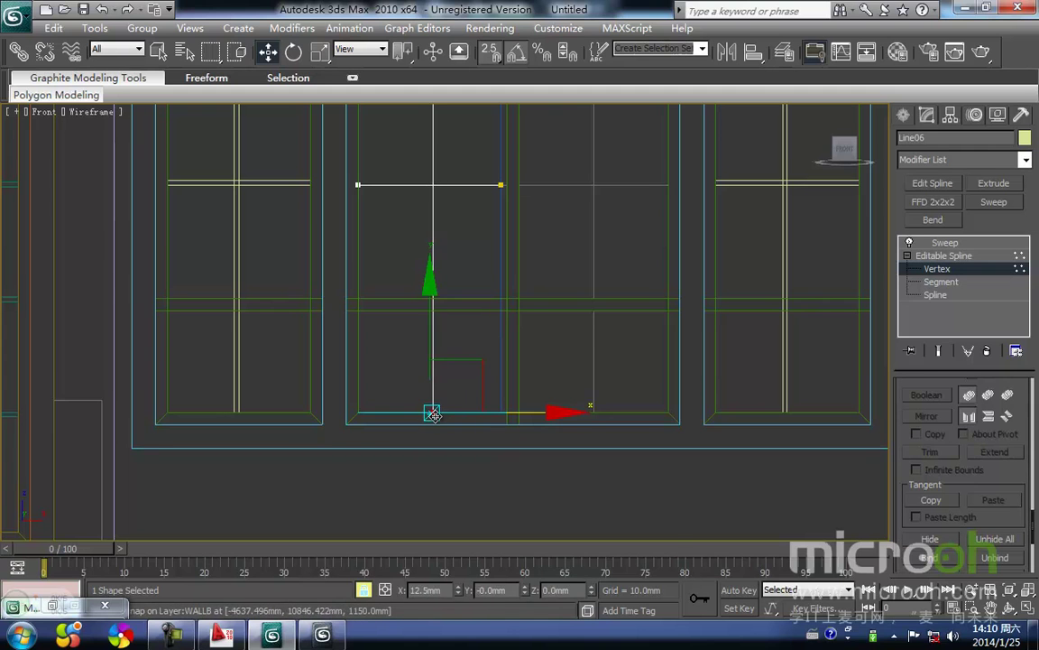
{"action": "middle_click_drag", "start_coordinate": [552, 260], "coordinate": [511, 359]}
Extend the middle window's horizontal glazing bar by moving its right-end vertex to the frame's right inner edge
{"action": "left_click_drag", "start_coordinate": [435, 305], "coordinate": [435, 305]}
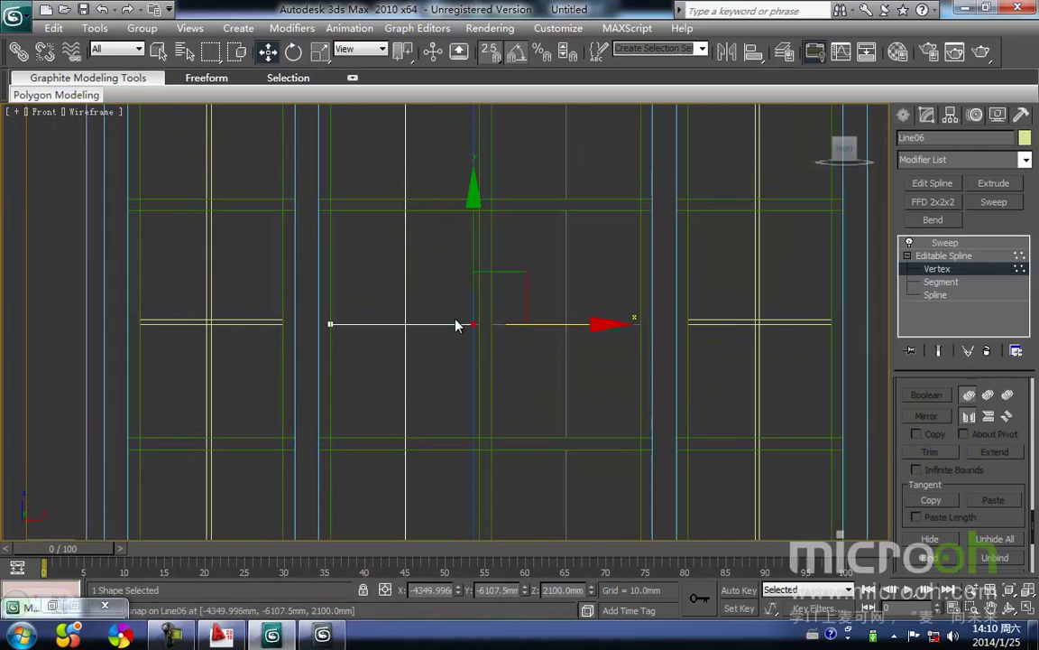
{"action": "middle_click_drag", "start_coordinate": [487, 348], "coordinate": [426, 264]}
{"action": "left_click_drag", "start_coordinate": [415, 246], "coordinate": [583, 369]}
{"action": "middle_click_drag", "start_coordinate": [479, 299], "coordinate": [533, 418]}
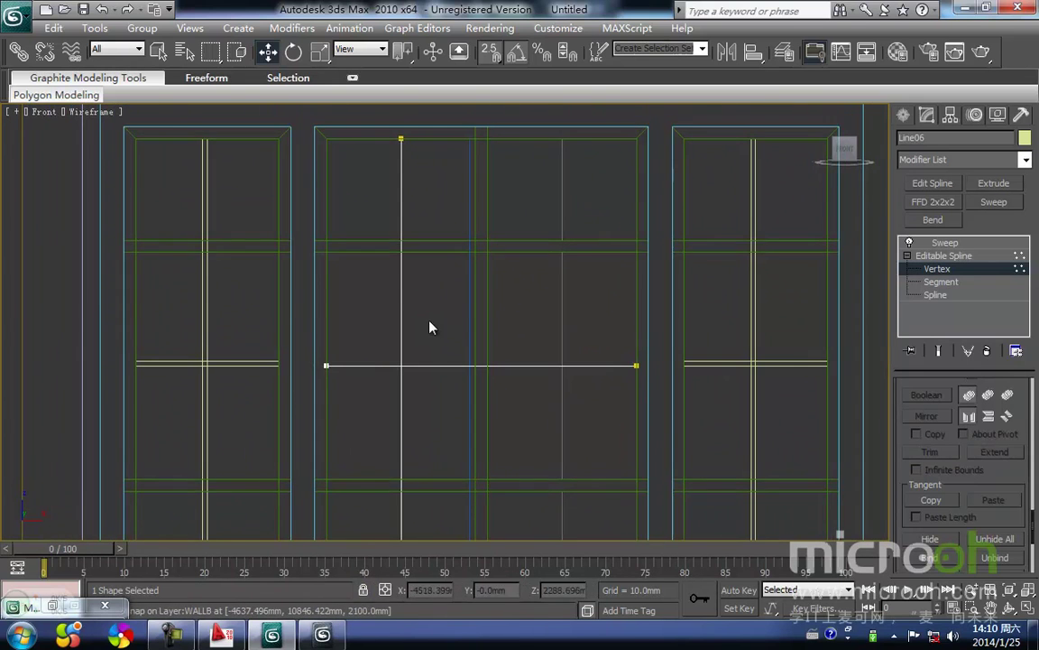
Copy the vertical glazing bar segment into the middle window's right half, return to the Sweep level and shade the view
{"action": "key", "text": "2"}
{"action": "left_click", "coordinate": [411, 334]}
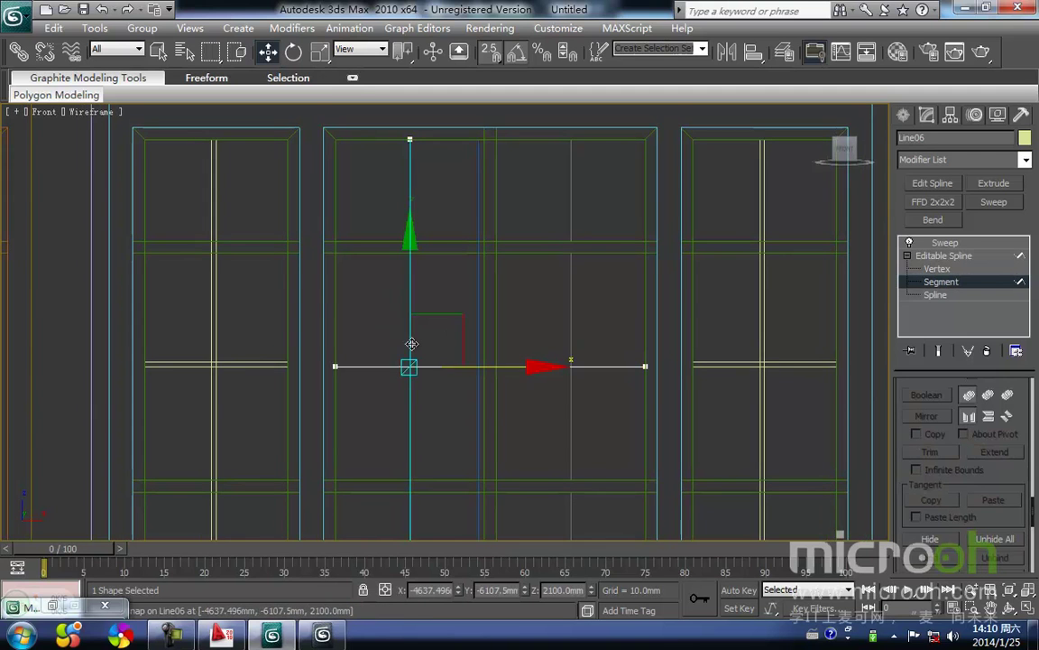
{"action": "middle_click_drag", "start_coordinate": [512, 369], "coordinate": [502, 283]}
{"action": "middle_click_drag", "start_coordinate": [446, 387], "coordinate": [433, 324]}
{"action": "left_click_drag", "start_coordinate": [389, 445], "coordinate": [549, 446], "text": "shift"}
{"action": "middle_click_drag", "start_coordinate": [584, 370], "coordinate": [540, 560]}
{"action": "middle_click_drag", "start_coordinate": [493, 348], "coordinate": [494, 298]}
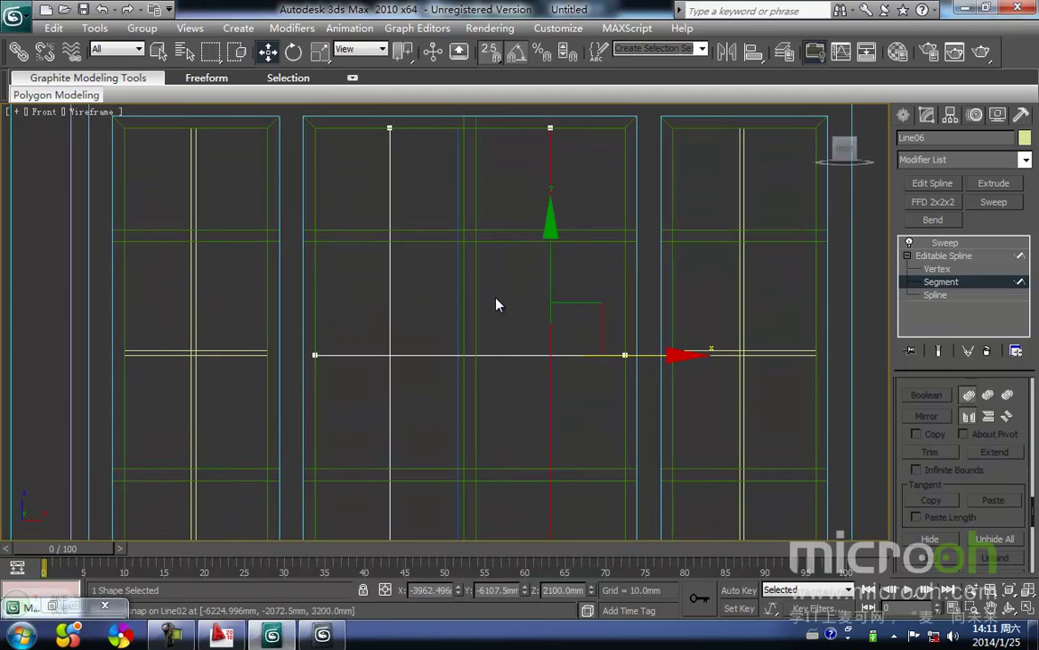
{"action": "left_click", "coordinate": [496, 304]}
{"action": "left_click", "coordinate": [945, 243]}
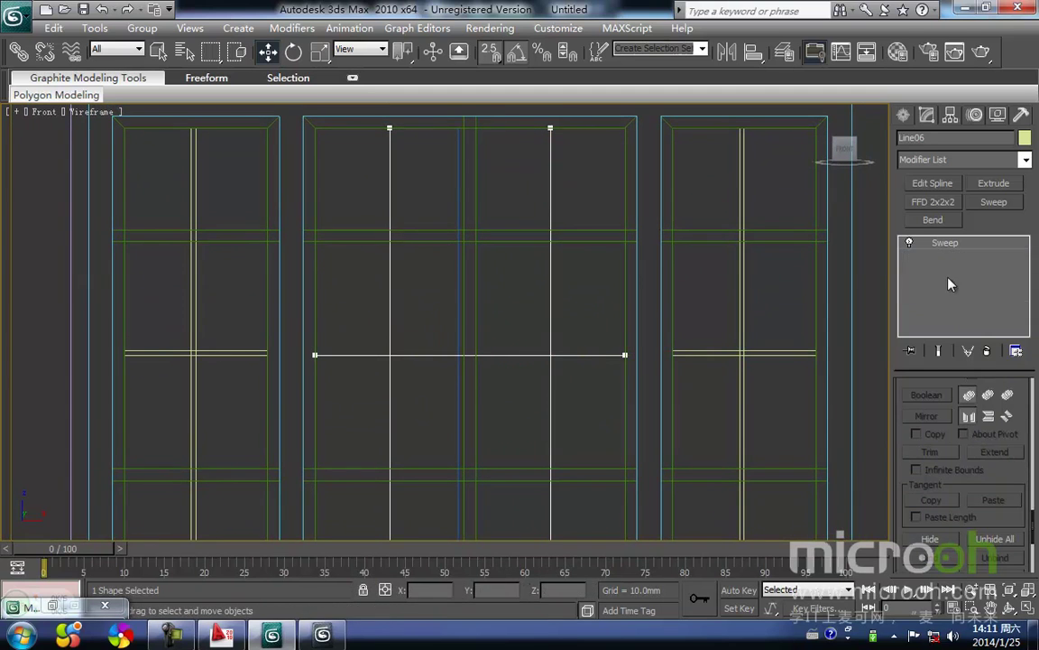
{"action": "middle_click_drag", "start_coordinate": [479, 296], "coordinate": [472, 312]}
{"action": "key", "text": "F3"}
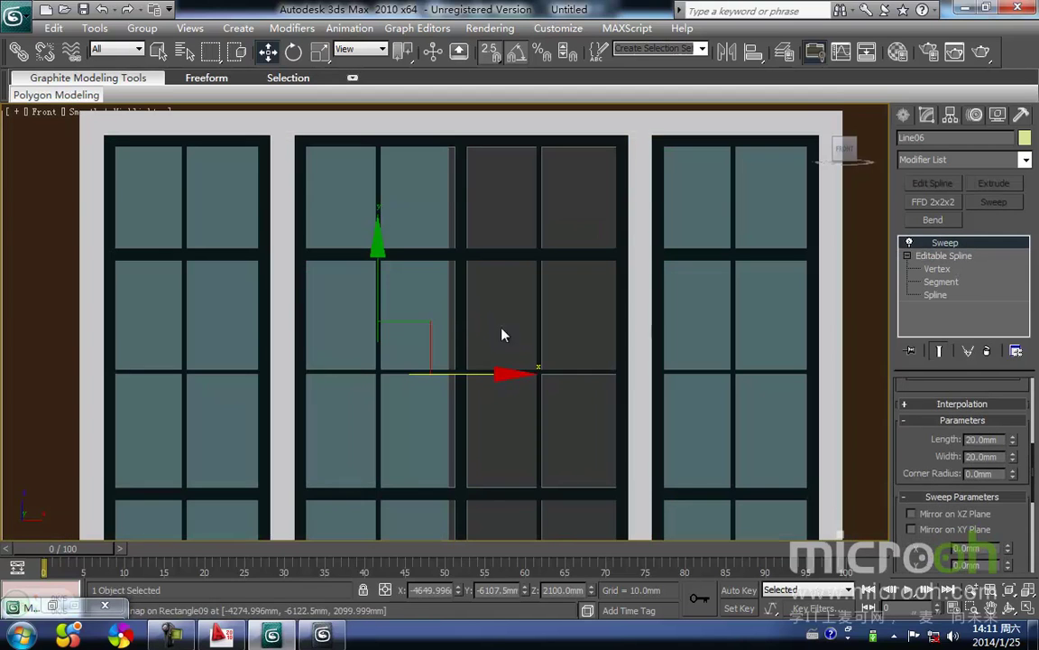
Add an Edit Spline modifier between the Rectangle and Extrude of the middle window's glass pane, and enter vertex editing
{"action": "mouse_move", "coordinate": [499, 366]}
{"action": "middle_mouse_down"}
{"action": "mouse_move", "coordinate": [452, 325]}
{"action": "mouse_move", "coordinate": [456, 308]}
{"action": "mouse_move", "coordinate": [480, 369]}
{"action": "middle_mouse_up"}
{"action": "left_click", "coordinate": [413, 301]}
{"action": "left_click", "coordinate": [936, 256]}
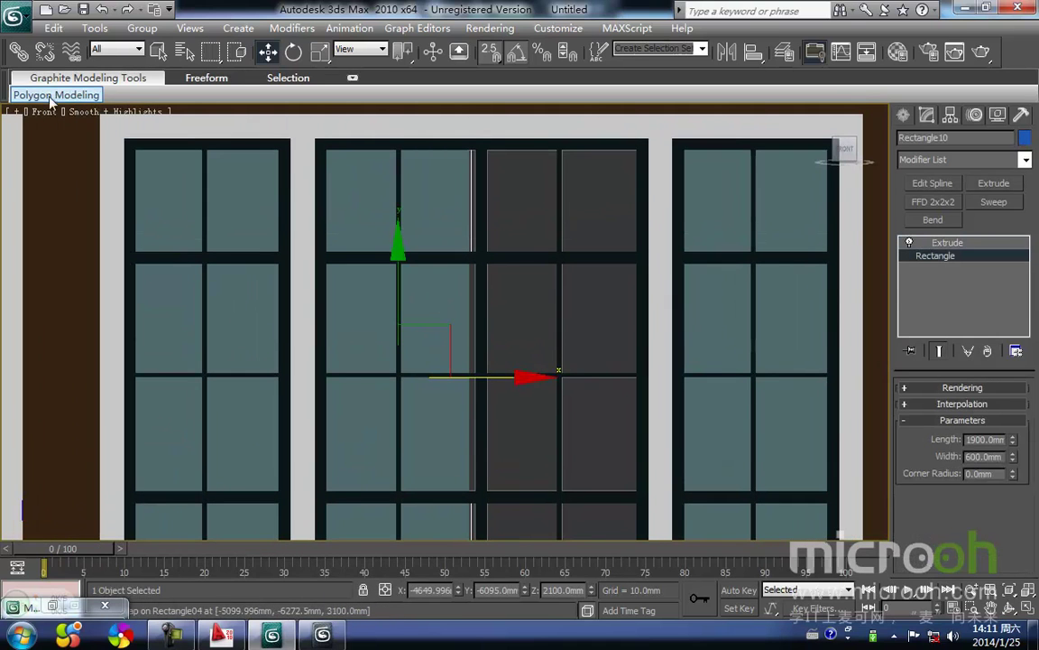
{"action": "middle_click_drag", "start_coordinate": [547, 260], "coordinate": [459, 314]}
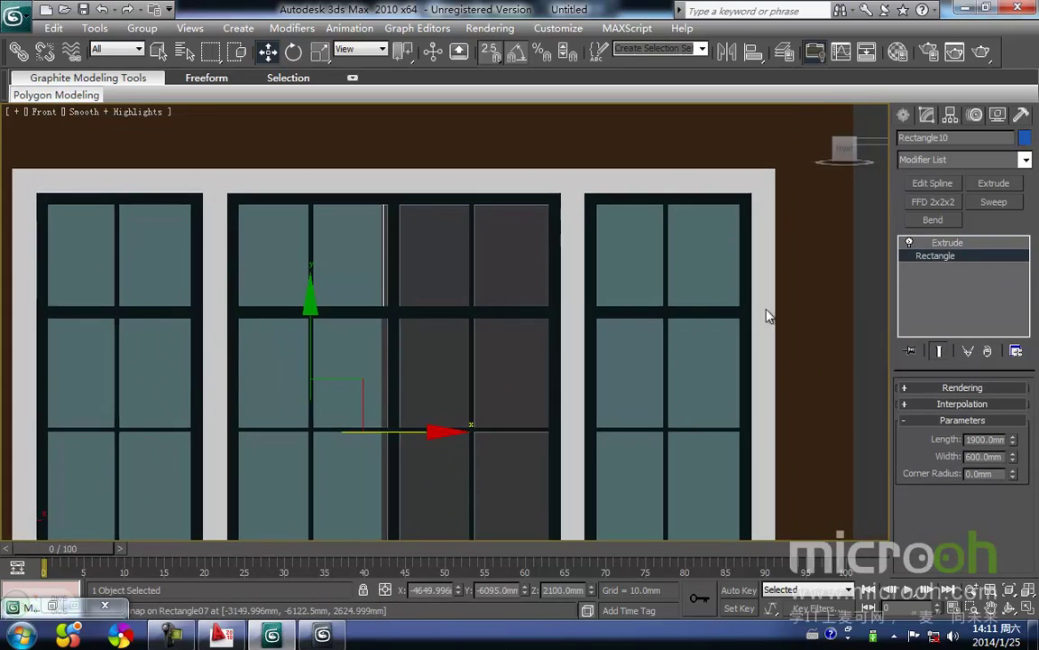
{"action": "left_click", "coordinate": [938, 184]}
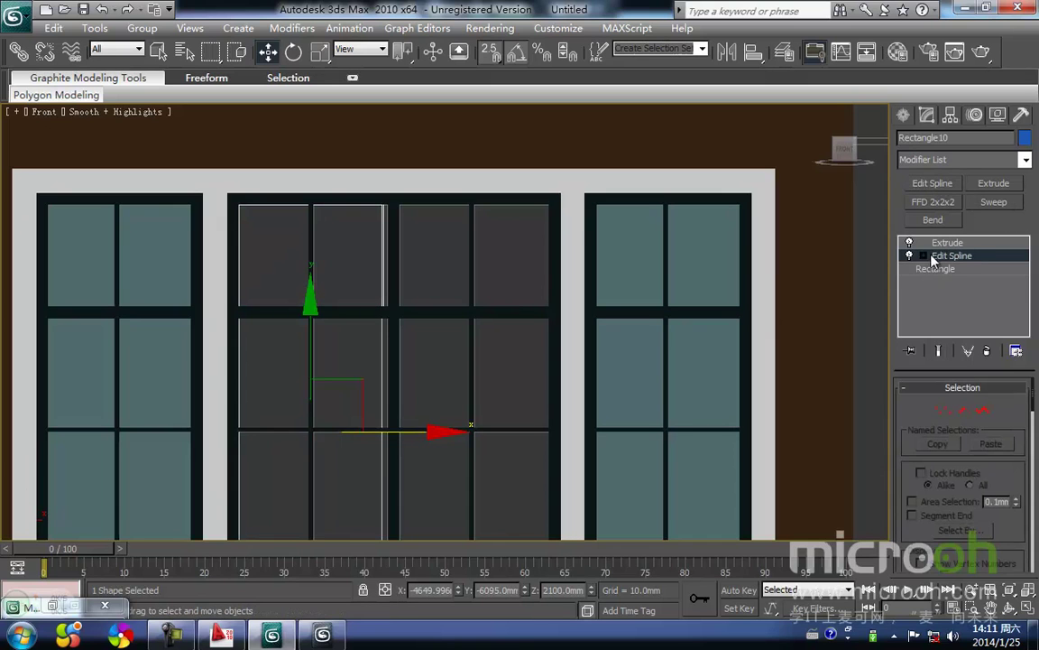
{"action": "left_click", "coordinate": [942, 412]}
Stretch the glass pane's right vertices 700 mm along X to the frame's right inner edge, and return to the Extrude level
{"action": "middle_click_drag", "start_coordinate": [448, 387], "coordinate": [486, 293]}
{"action": "scroll", "coordinate": [485, 293], "scroll_direction": "down", "scroll_amount": 2}
{"action": "left_click_drag", "start_coordinate": [422, 146], "coordinate": [506, 541]}
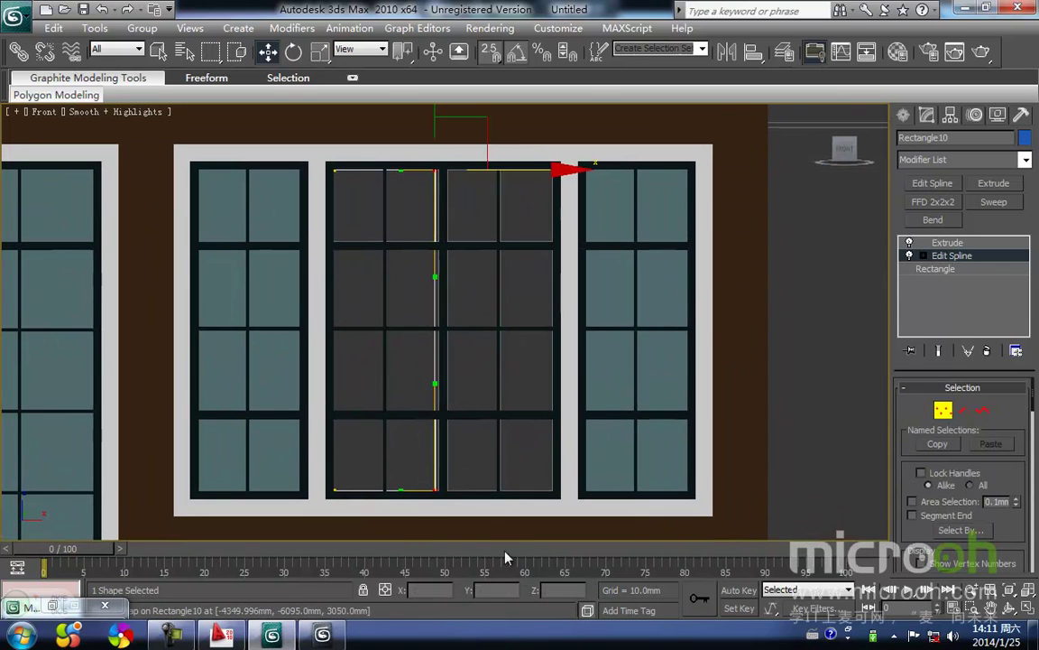
{"action": "left_click", "coordinate": [431, 493]}
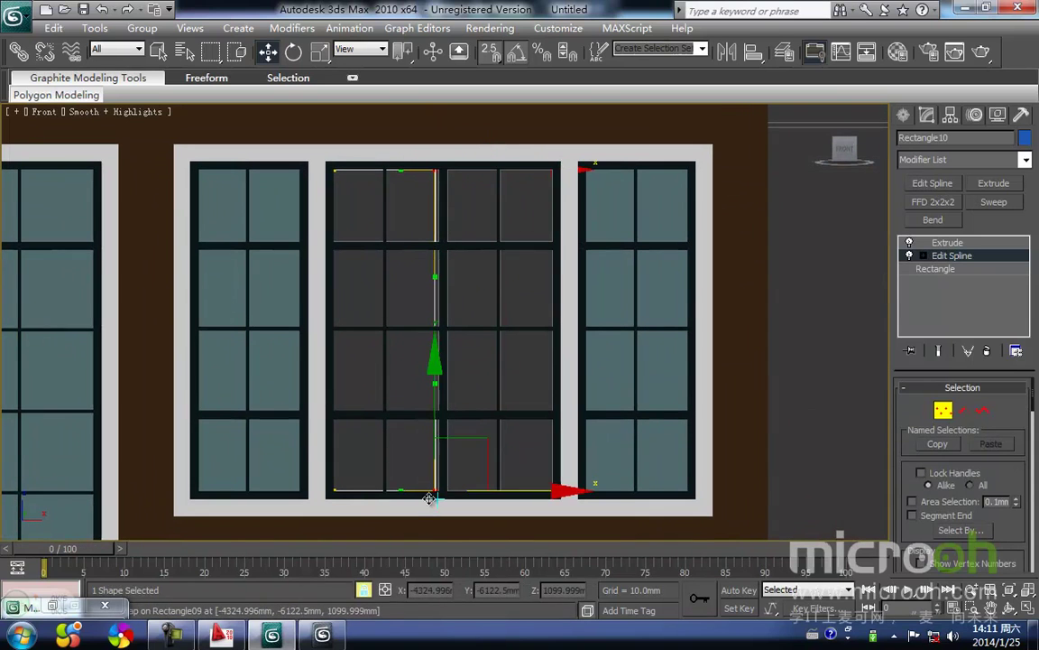
{"action": "left_click_drag", "start_coordinate": [429, 495], "coordinate": [545, 488]}
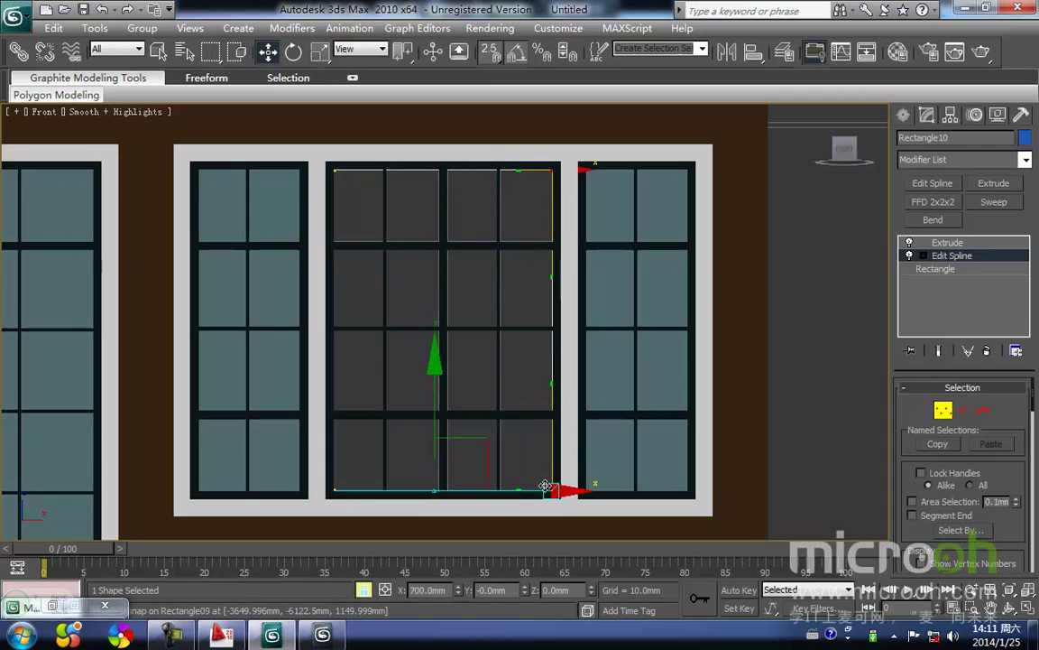
{"action": "left_click", "coordinate": [523, 368]}
{"action": "left_click", "coordinate": [944, 409]}
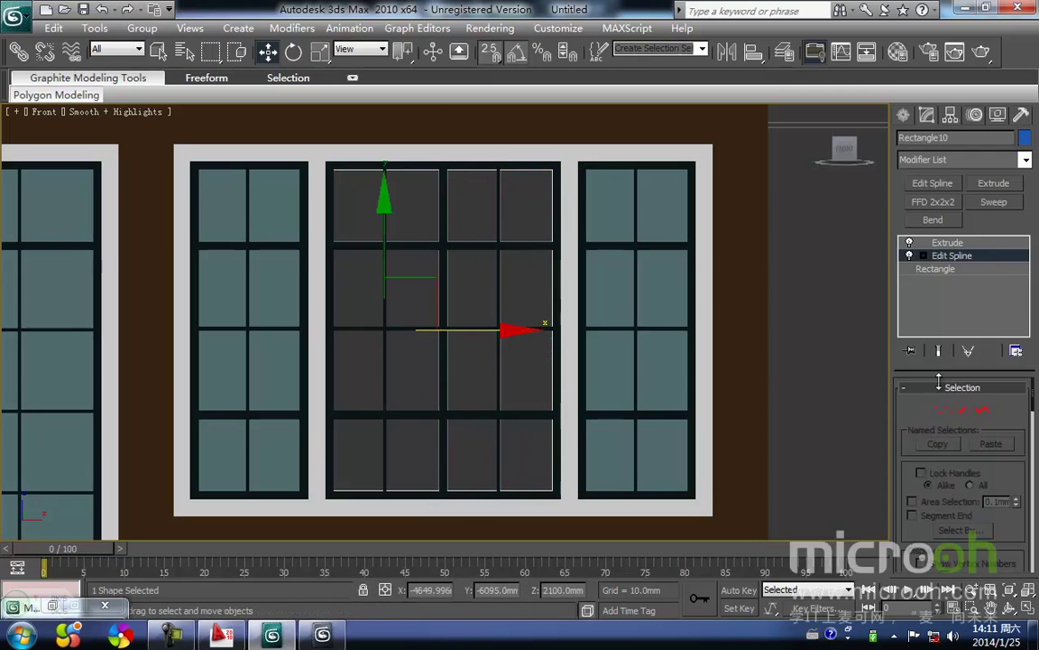
{"action": "left_click", "coordinate": [945, 244]}
{"action": "middle_click_drag", "start_coordinate": [551, 308], "coordinate": [541, 335]}
{"action": "key", "text": "space"}
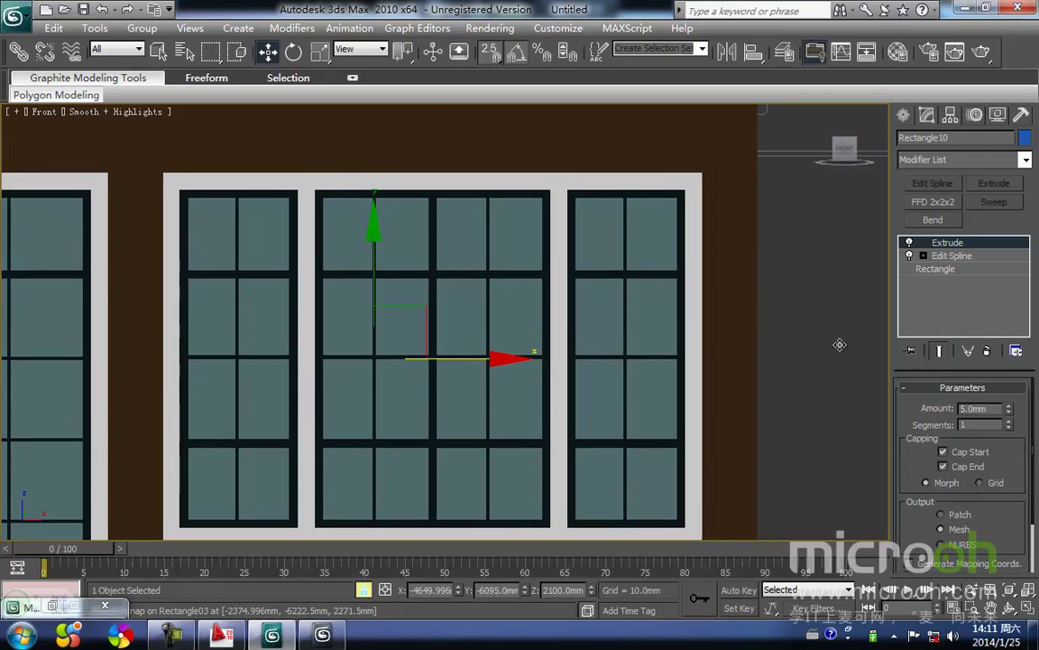
Deselect the glass pane and examine the completed door and window wall pieces in 3D against the floor plan
{"action": "left_click", "coordinate": [818, 358]}
{"action": "scroll", "coordinate": [486, 353], "scroll_direction": "down", "scroll_amount": 2}
{"action": "middle_click_drag", "start_coordinate": [489, 434], "coordinate": [452, 322], "text": "alt"}
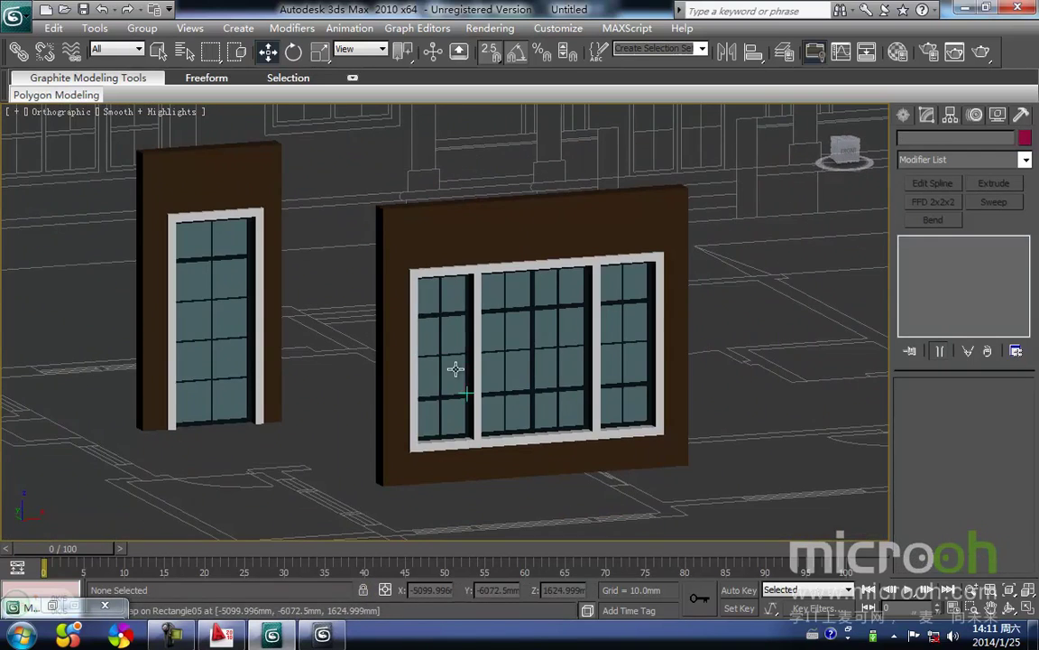
{"action": "middle_click_drag", "start_coordinate": [559, 457], "coordinate": [602, 501], "text": "alt"}
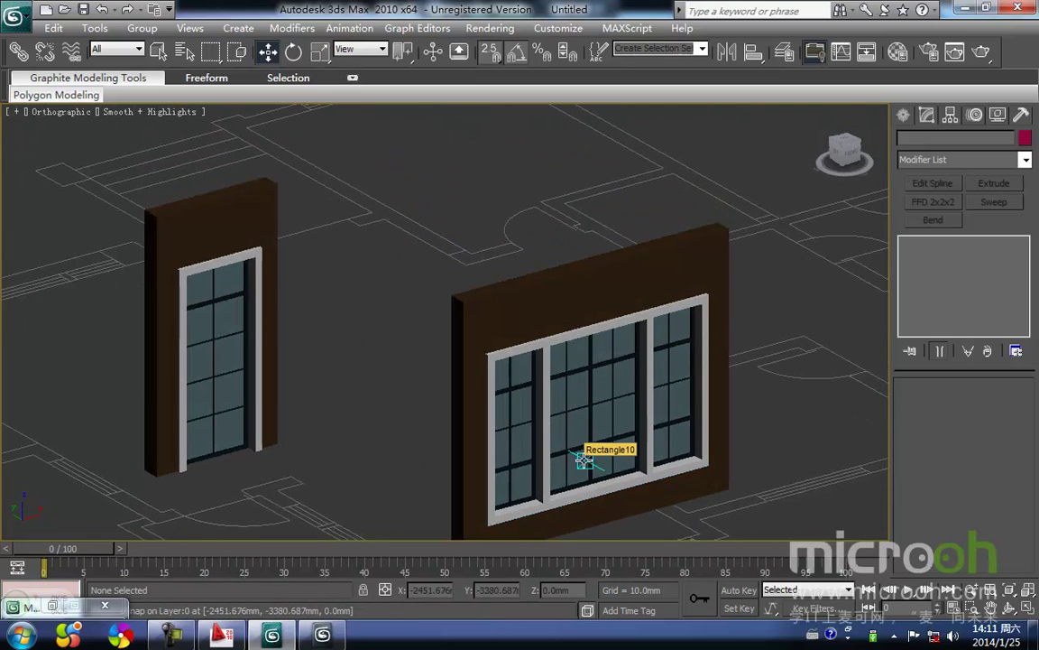
{"action": "scroll", "coordinate": [584, 460], "scroll_direction": "down", "scroll_amount": 5}
{"action": "scroll", "coordinate": [441, 480], "scroll_direction": "up", "scroll_amount": 3}
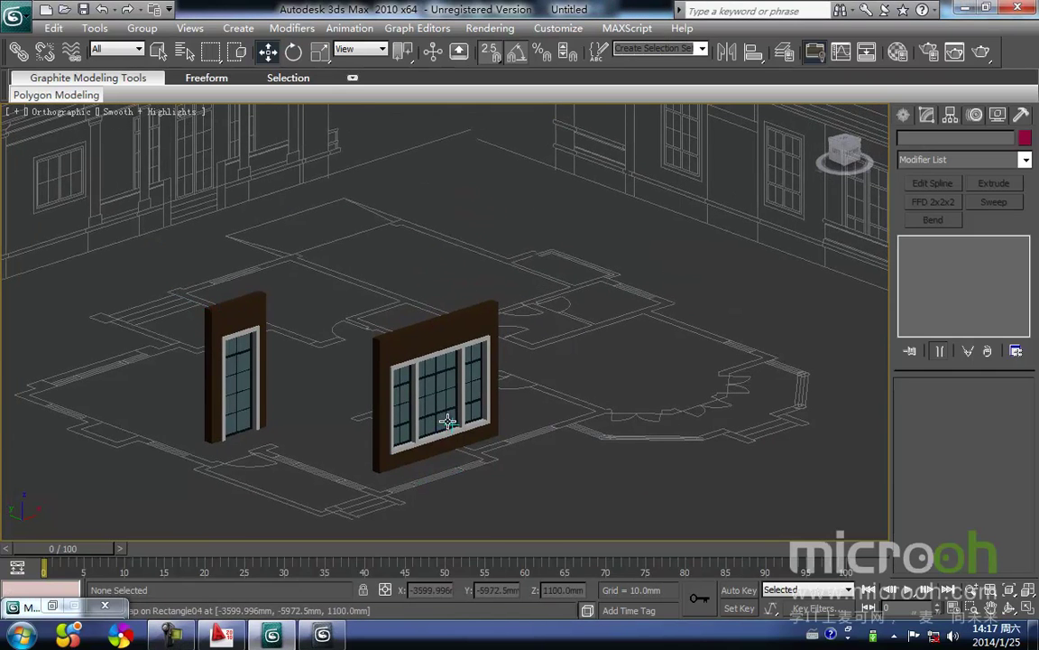
In the Left view, draw a 3343 x 3950 mm wall rectangle between the two existing wall pieces, around the three-part window
{"action": "middle_click_drag", "start_coordinate": [448, 421], "coordinate": [522, 440]}
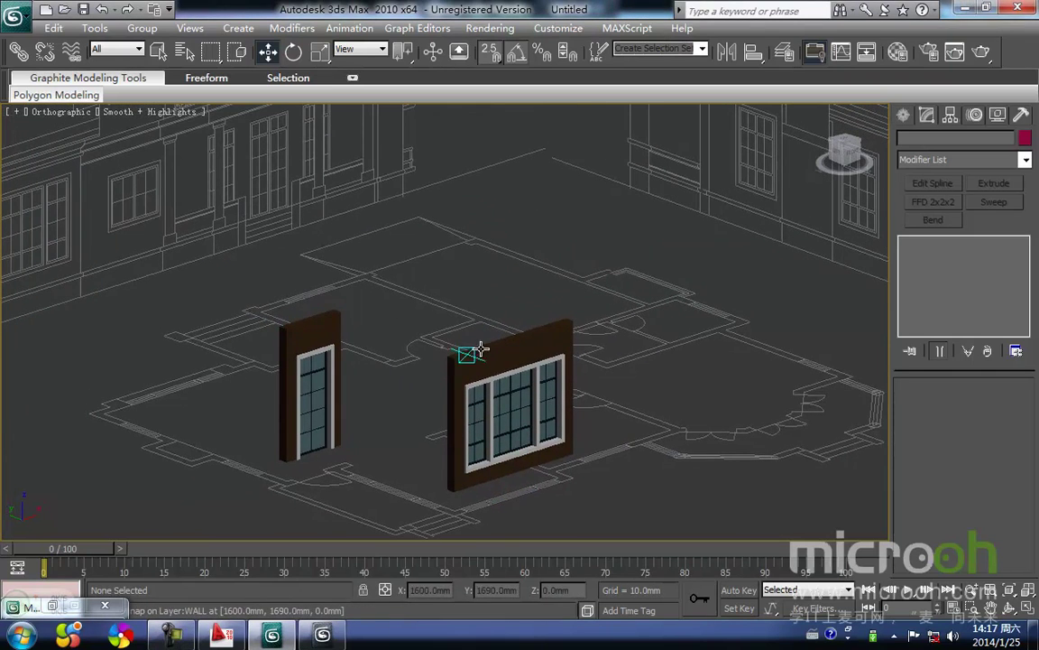
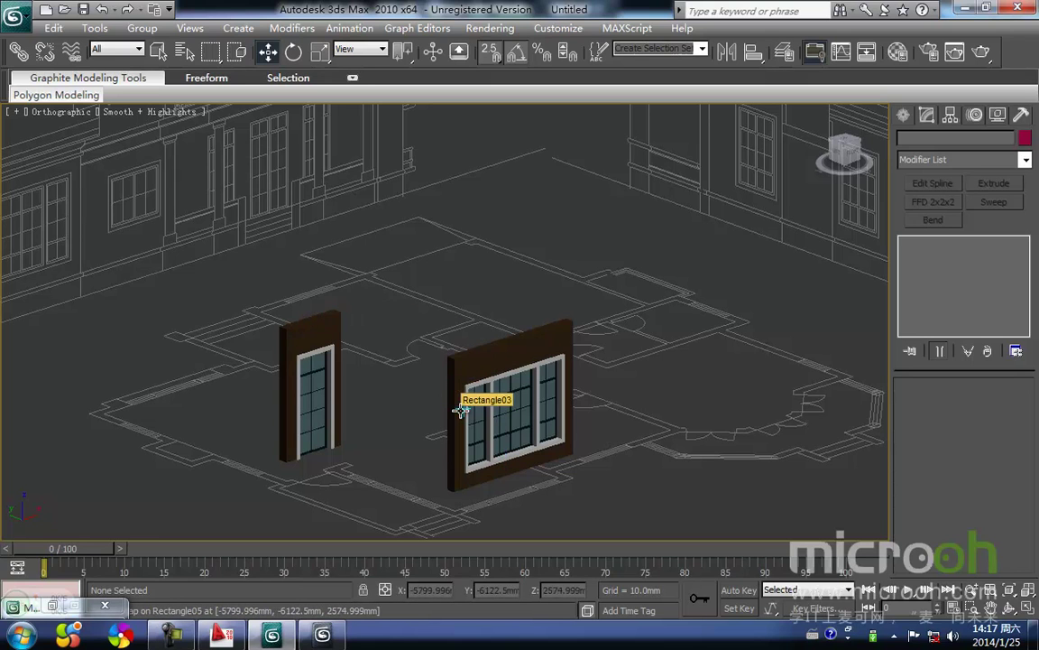
{"action": "key", "text": "l"}
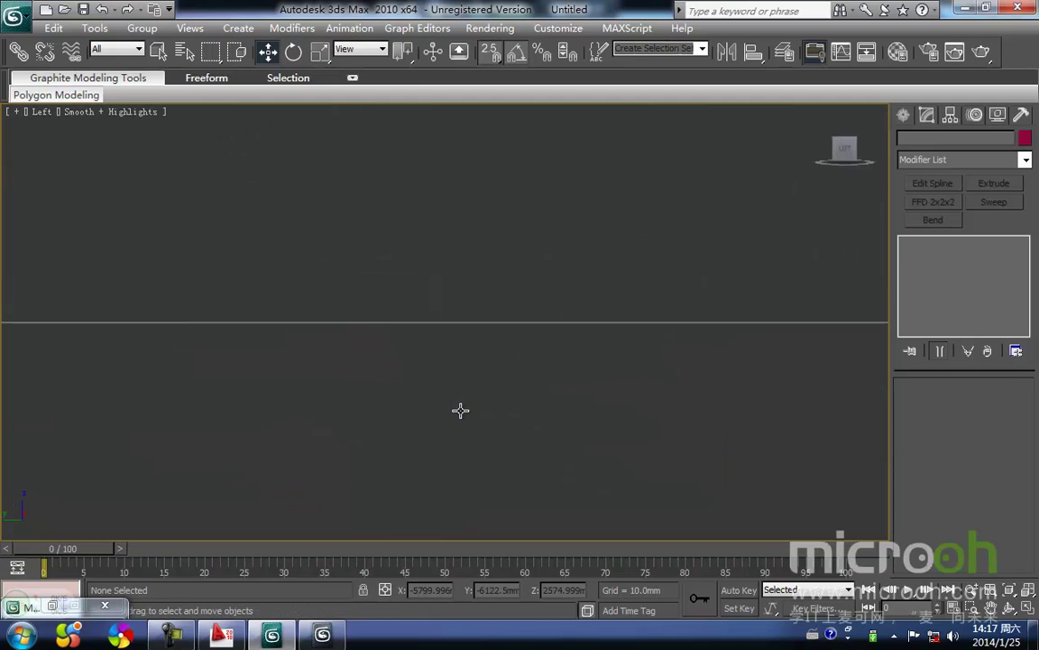
{"action": "key", "text": "z"}
{"action": "scroll", "coordinate": [465, 397], "scroll_direction": "up", "scroll_amount": 5}
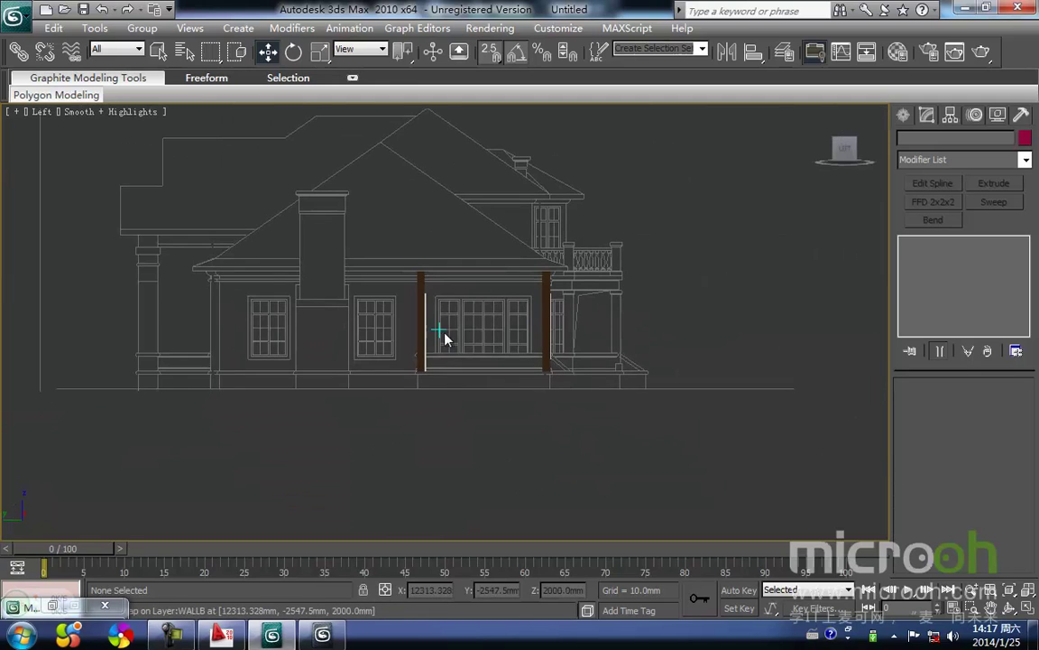
{"action": "scroll", "coordinate": [465, 327], "scroll_direction": "up", "scroll_amount": 4}
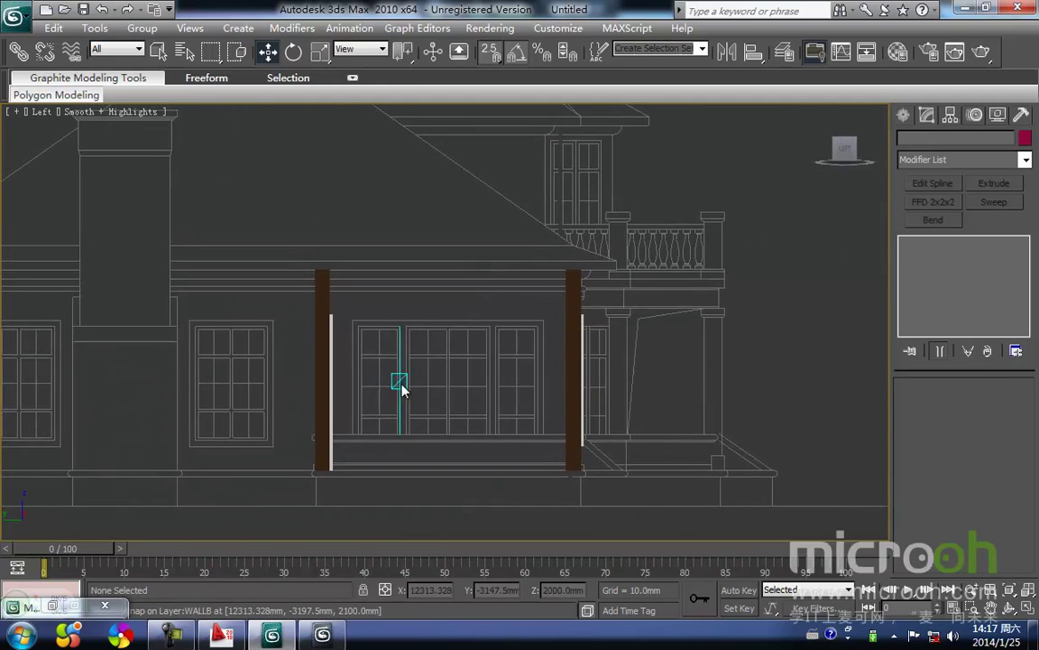
{"action": "middle_click_drag", "start_coordinate": [535, 337], "coordinate": [529, 321]}
{"action": "middle_click_drag", "start_coordinate": [417, 401], "coordinate": [345, 443]}
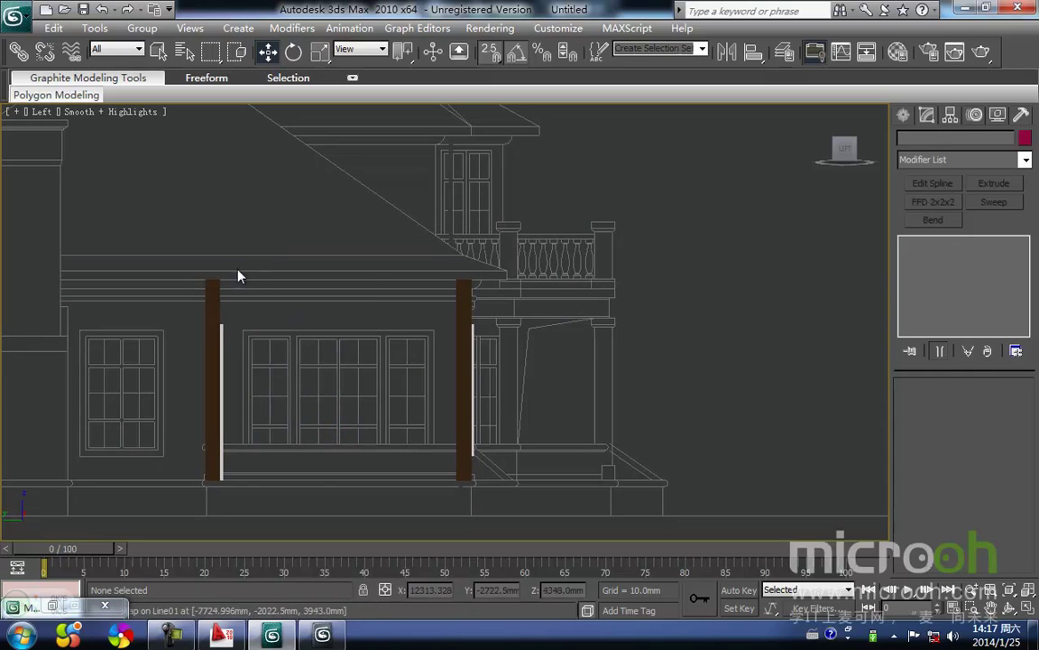
{"action": "left_click", "coordinate": [903, 117]}
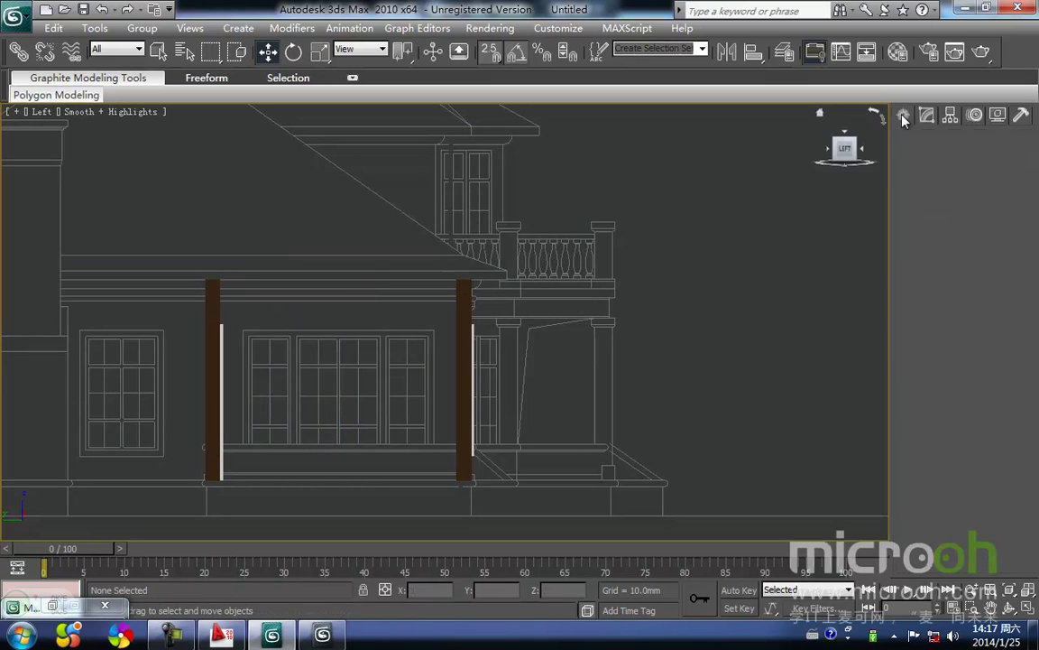
{"action": "left_click", "coordinate": [998, 234]}
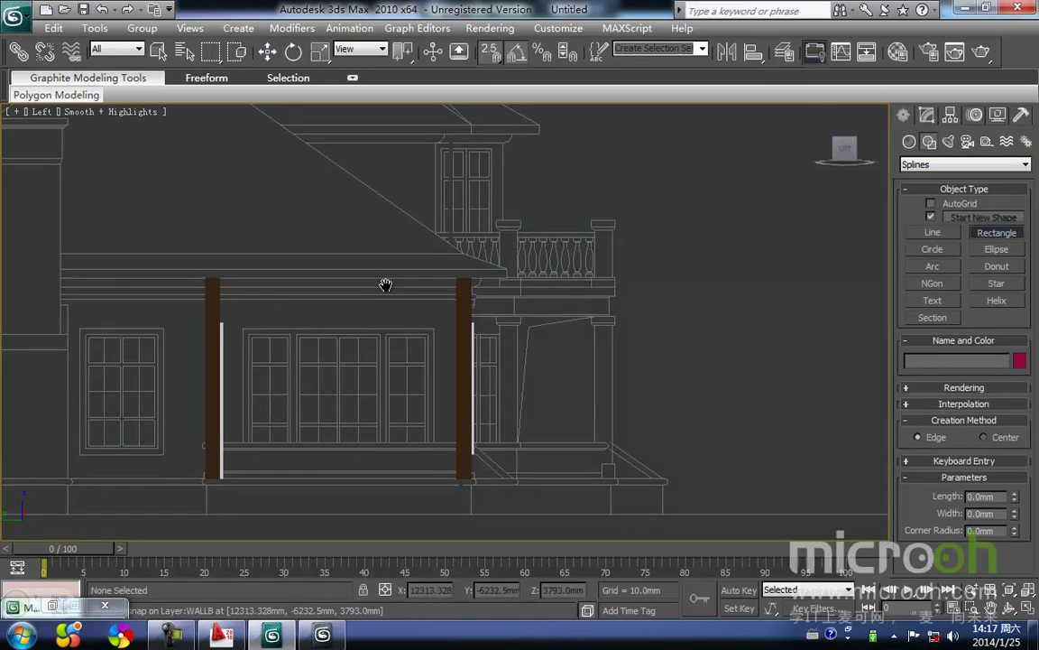
{"action": "middle_click_drag", "start_coordinate": [215, 275], "coordinate": [257, 234]}
{"action": "left_click_drag", "start_coordinate": [261, 238], "coordinate": [488, 434]}
{"action": "mouse_move", "coordinate": [342, 402]}
{"action": "middle_mouse_down"}
{"action": "mouse_move", "coordinate": [368, 376]}
{"action": "mouse_move", "coordinate": [374, 387]}
{"action": "mouse_move", "coordinate": [418, 370]}
{"action": "middle_mouse_up"}
{"action": "key", "text": "F3"}
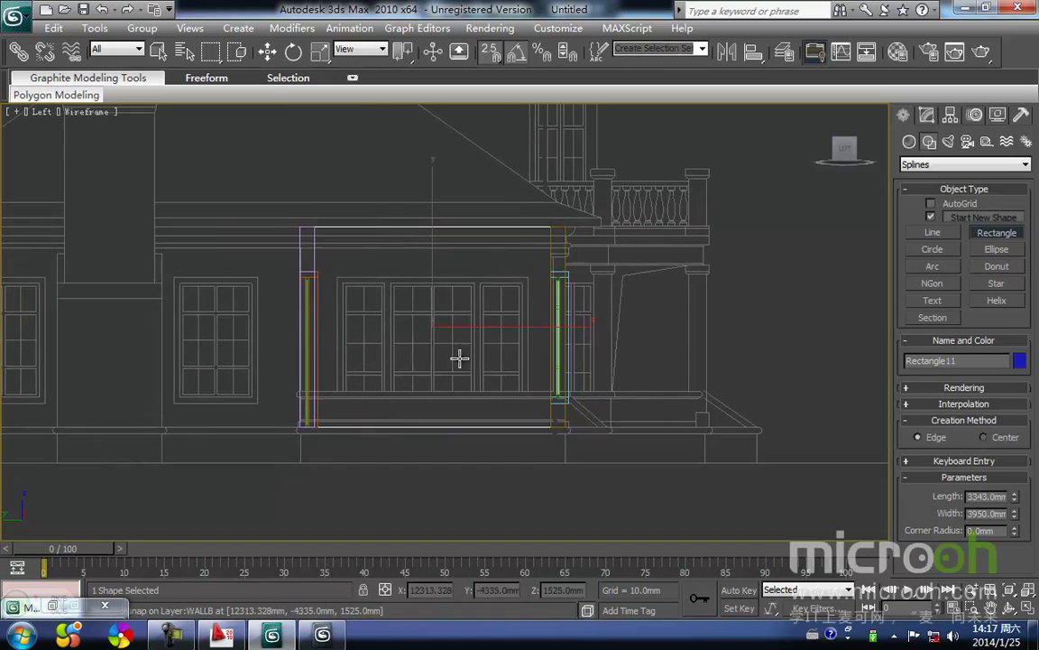
Add a window-opening rectangle to the same wall shape, tracing the outer casing of the three-part window in the elevation
{"action": "scroll", "coordinate": [411, 232], "scroll_direction": "up", "scroll_amount": 3}
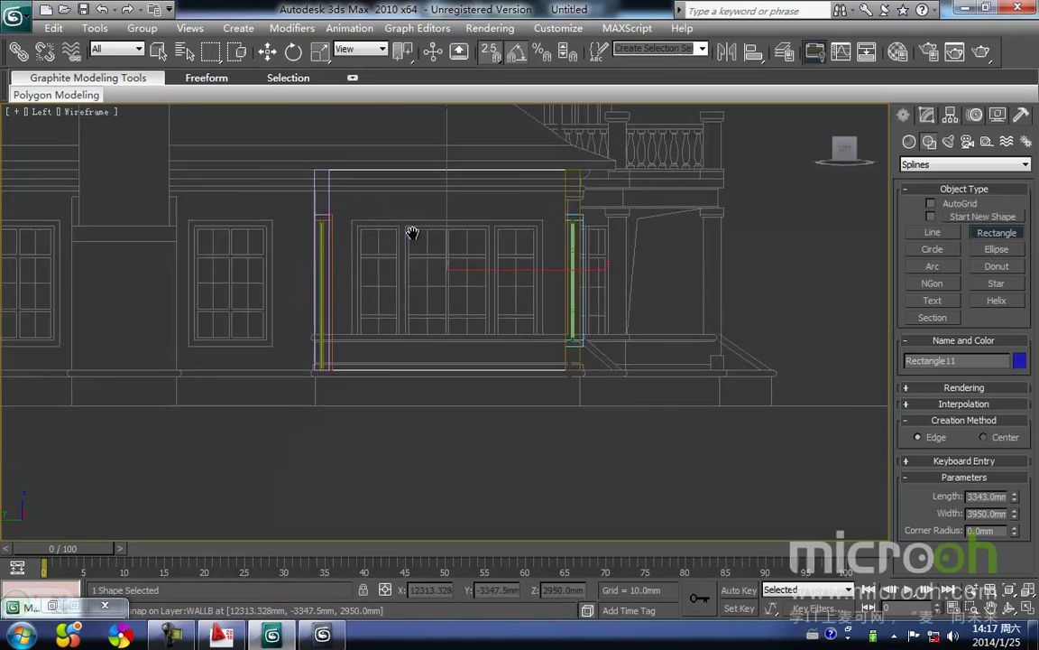
{"action": "left_click_drag", "start_coordinate": [256, 252], "coordinate": [527, 414]}
{"action": "key", "text": "w"}
{"action": "left_click", "coordinate": [533, 383]}
{"action": "left_click", "coordinate": [528, 403]}
Lower the opening's bottom vertices to the bottom edge of the adjacent front window's casing and leave vertex editing
{"action": "middle_click_drag", "start_coordinate": [464, 393], "coordinate": [431, 349]}
{"action": "scroll", "coordinate": [458, 383], "scroll_direction": "up", "scroll_amount": 2}
{"action": "scroll", "coordinate": [440, 374], "scroll_direction": "down", "scroll_amount": 2}
{"action": "key", "text": "1"}
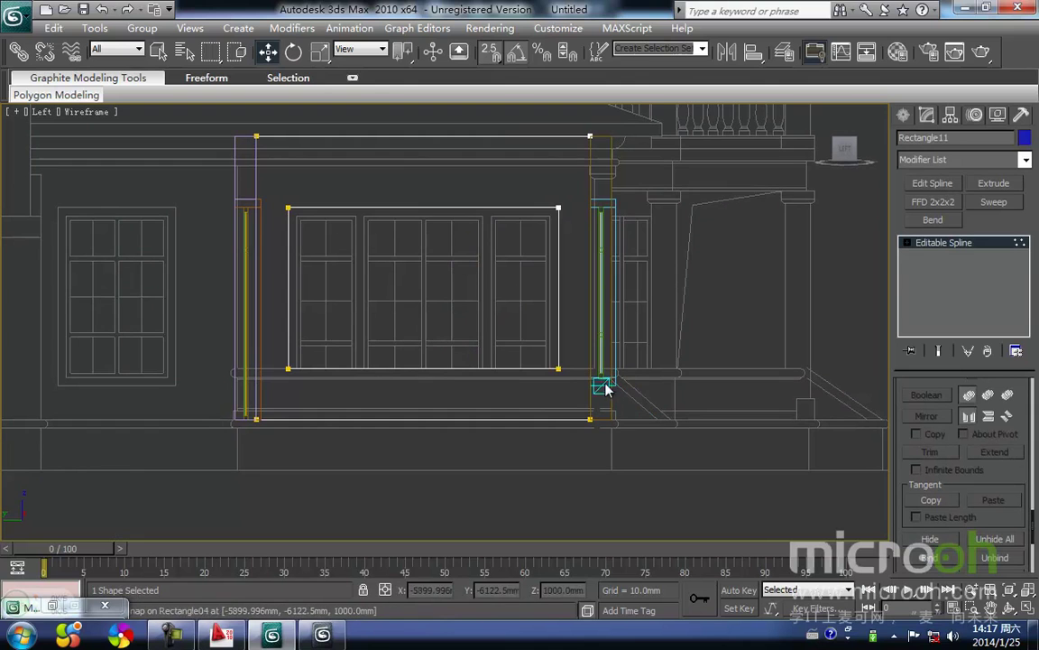
{"action": "middle_click_drag", "start_coordinate": [602, 347], "coordinate": [639, 336]}
{"action": "left_click_drag", "start_coordinate": [670, 383], "coordinate": [670, 383]}
{"action": "scroll", "coordinate": [596, 354], "scroll_direction": "up", "scroll_amount": 4}
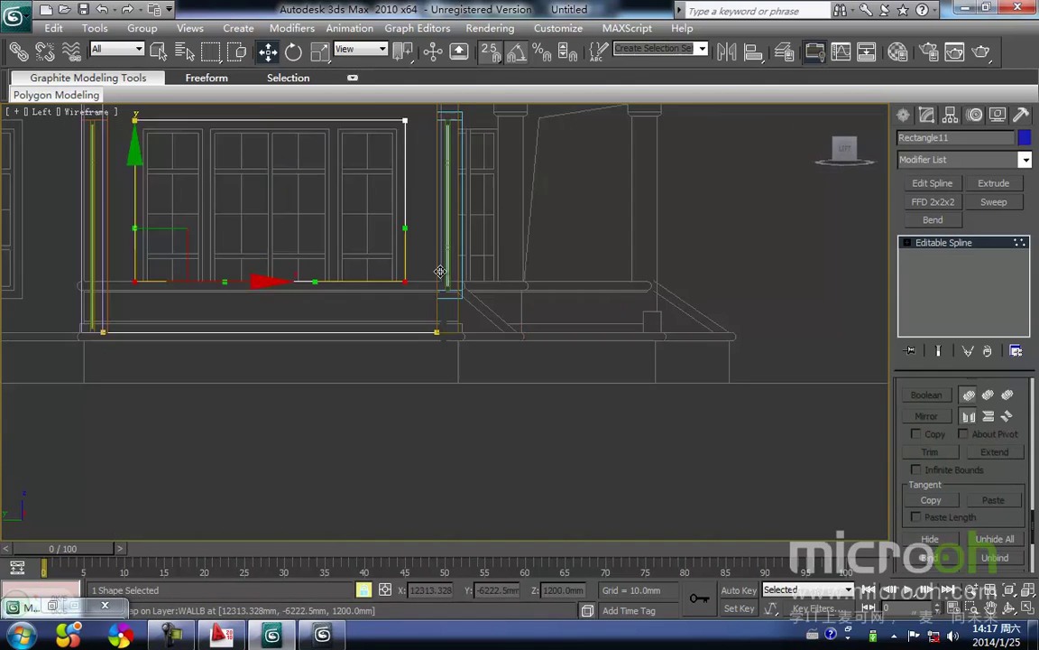
{"action": "left_click_drag", "start_coordinate": [386, 336], "coordinate": [434, 352]}
{"action": "left_click", "coordinate": [374, 376]}
{"action": "middle_click_drag", "start_coordinate": [247, 370], "coordinate": [434, 389]}
{"action": "key", "text": "1"}
Extrude the side wall outline with its window opening by 250 mm
{"action": "middle_click_drag", "start_coordinate": [356, 357], "coordinate": [415, 370]}
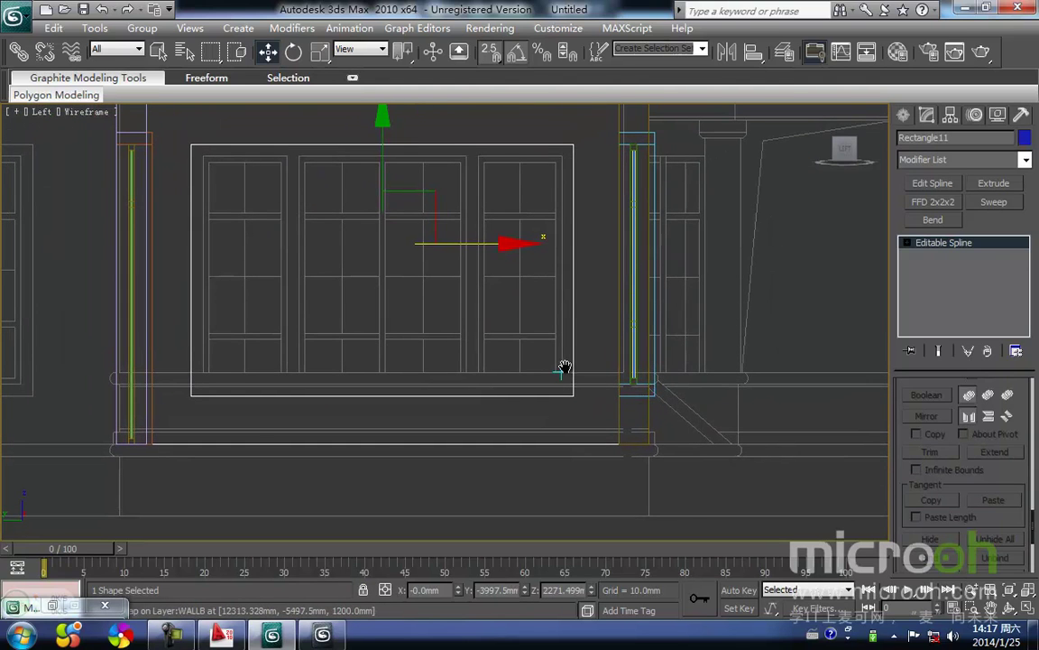
{"action": "middle_click_drag", "start_coordinate": [561, 365], "coordinate": [616, 382]}
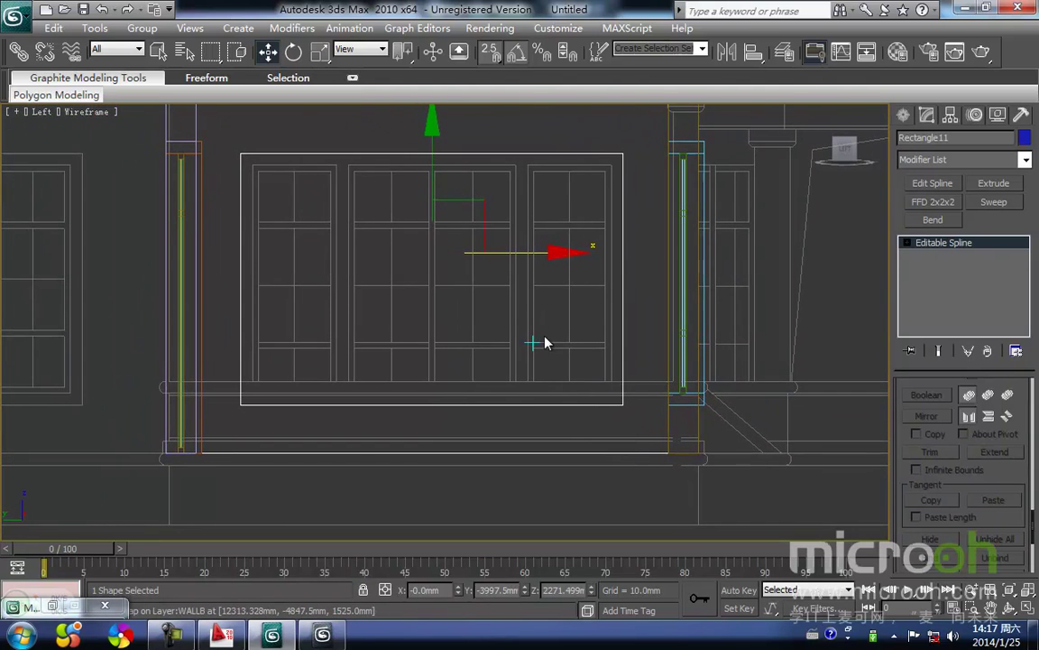
{"action": "middle_click_drag", "start_coordinate": [543, 343], "coordinate": [535, 355]}
{"action": "middle_click_drag", "start_coordinate": [463, 306], "coordinate": [465, 386]}
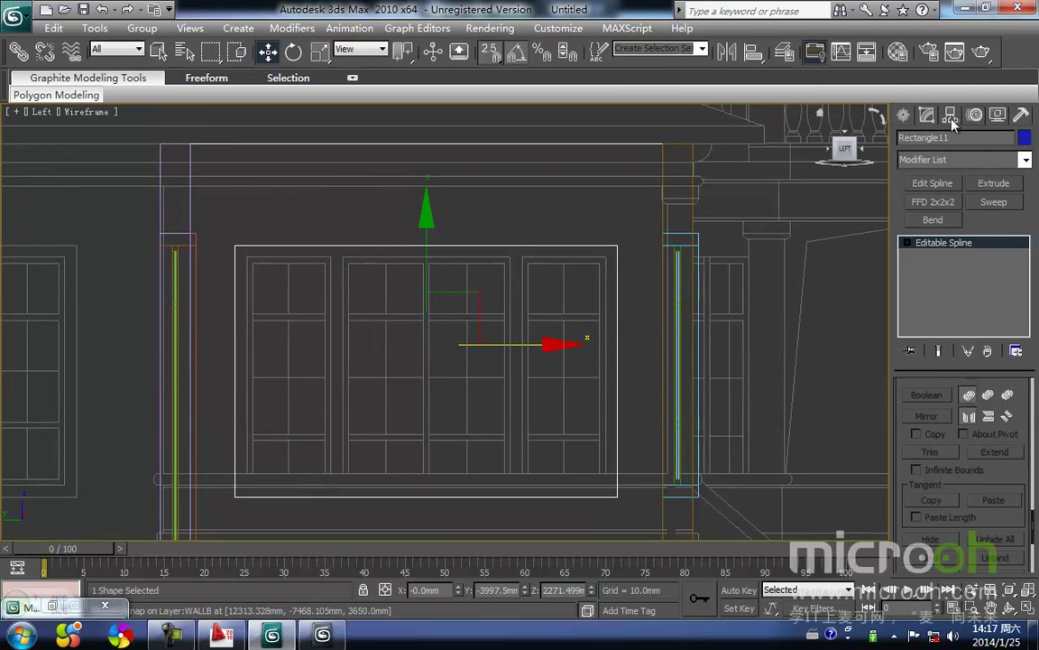
{"action": "left_click", "coordinate": [993, 183]}
{"action": "key", "text": "t"}
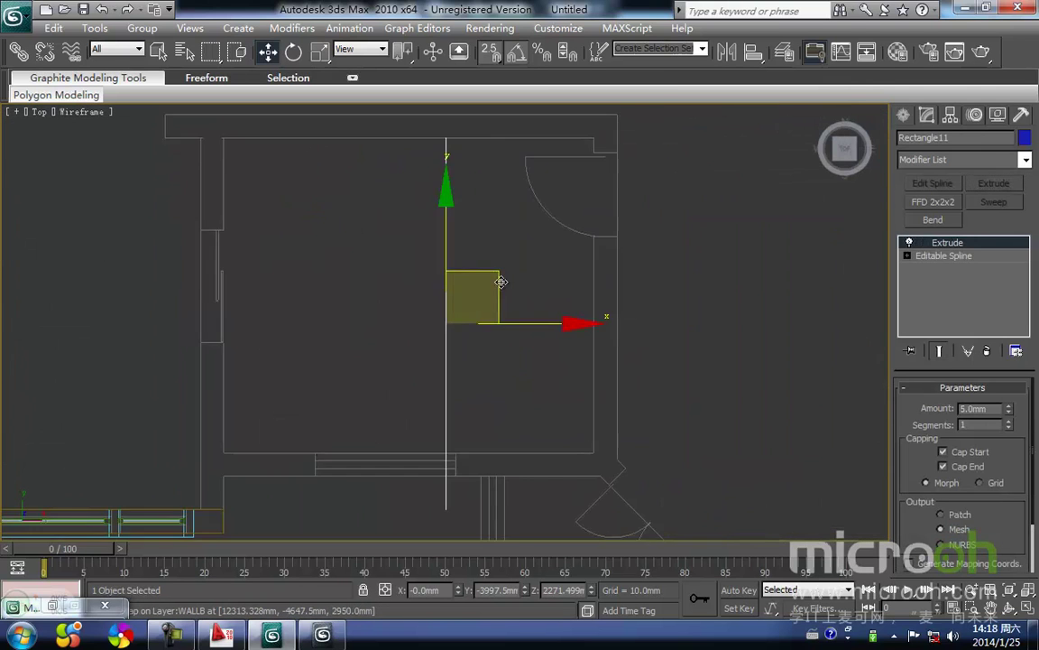
{"action": "middle_click_drag", "start_coordinate": [499, 279], "coordinate": [554, 358]}
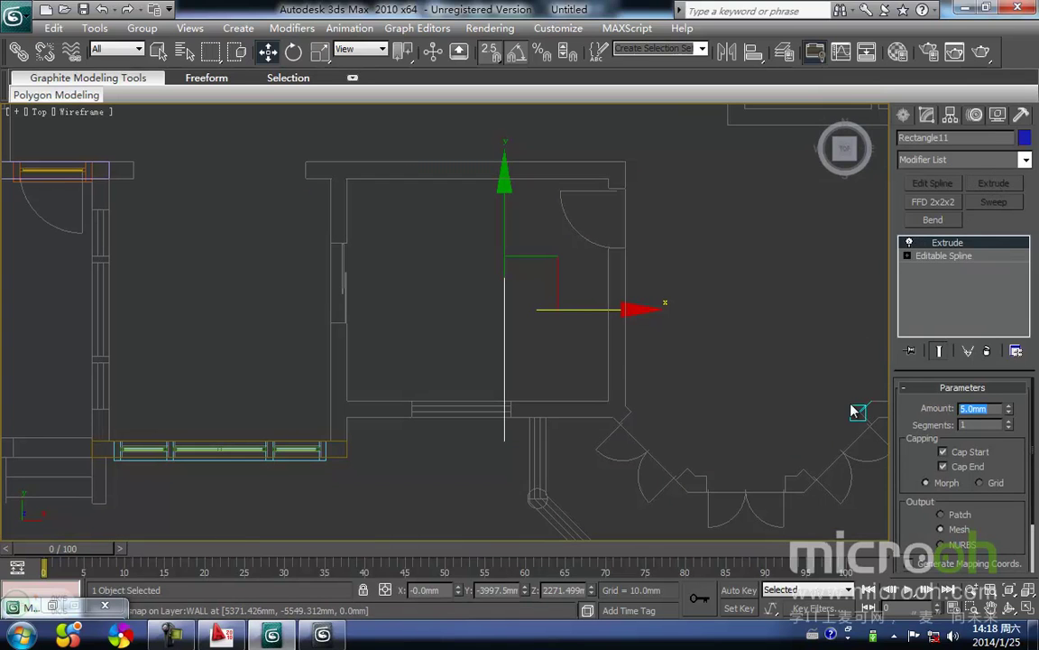
{"action": "left_click", "coordinate": [768, 378]}
{"action": "left_click", "coordinate": [503, 346]}
In the Top view, snap the side wall onto its line in the floor plan, meeting the front wall's corner
{"action": "key", "text": "space"}
{"action": "middle_click_drag", "start_coordinate": [458, 326], "coordinate": [588, 322]}
{"action": "left_click_drag", "start_coordinate": [730, 309], "coordinate": [463, 373]}
{"action": "scroll", "coordinate": [475, 413], "scroll_direction": "up", "scroll_amount": 3}
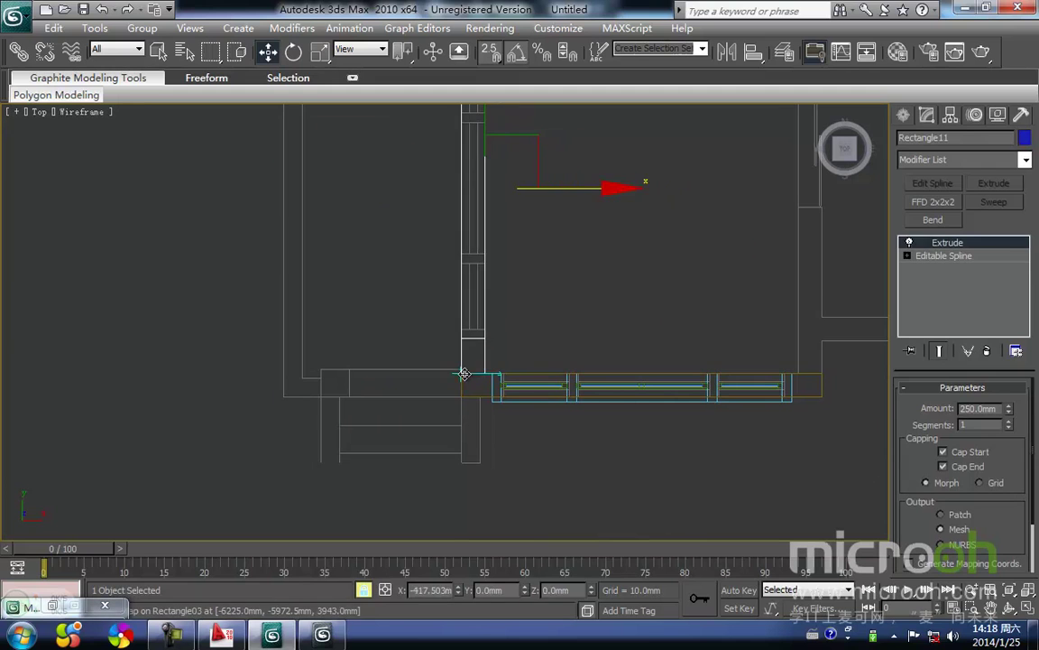
{"action": "left_click", "coordinate": [528, 336]}
{"action": "middle_click_drag", "start_coordinate": [514, 290], "coordinate": [446, 504]}
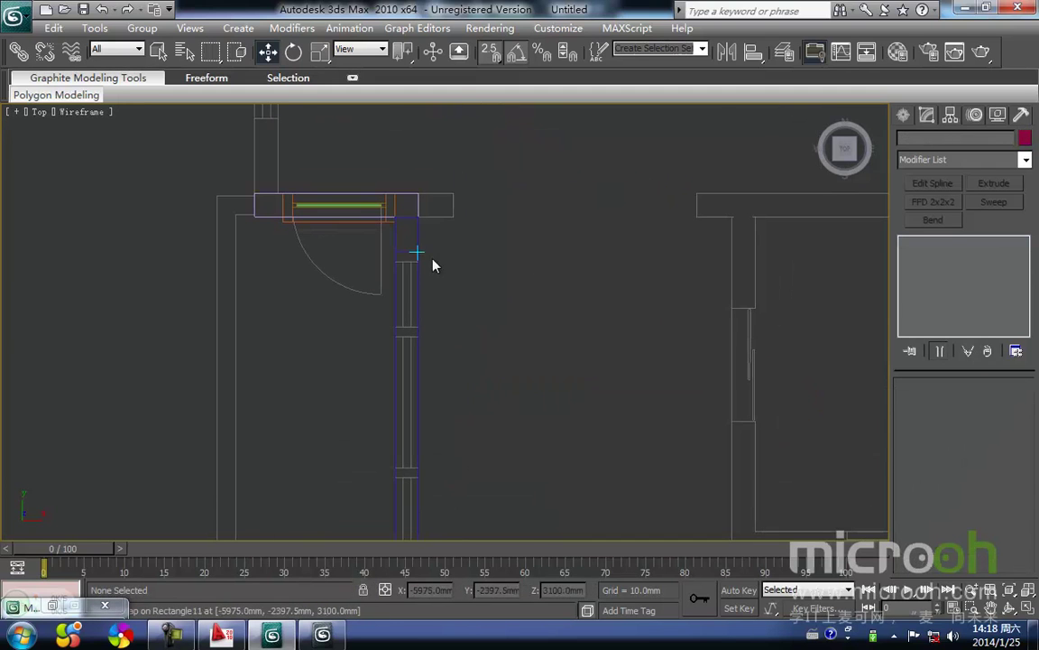
{"action": "middle_click_drag", "start_coordinate": [446, 453], "coordinate": [452, 407]}
Select the side wall and assign it the brown 文化石贴面 material
{"action": "left_click_drag", "start_coordinate": [452, 420], "coordinate": [356, 380]}
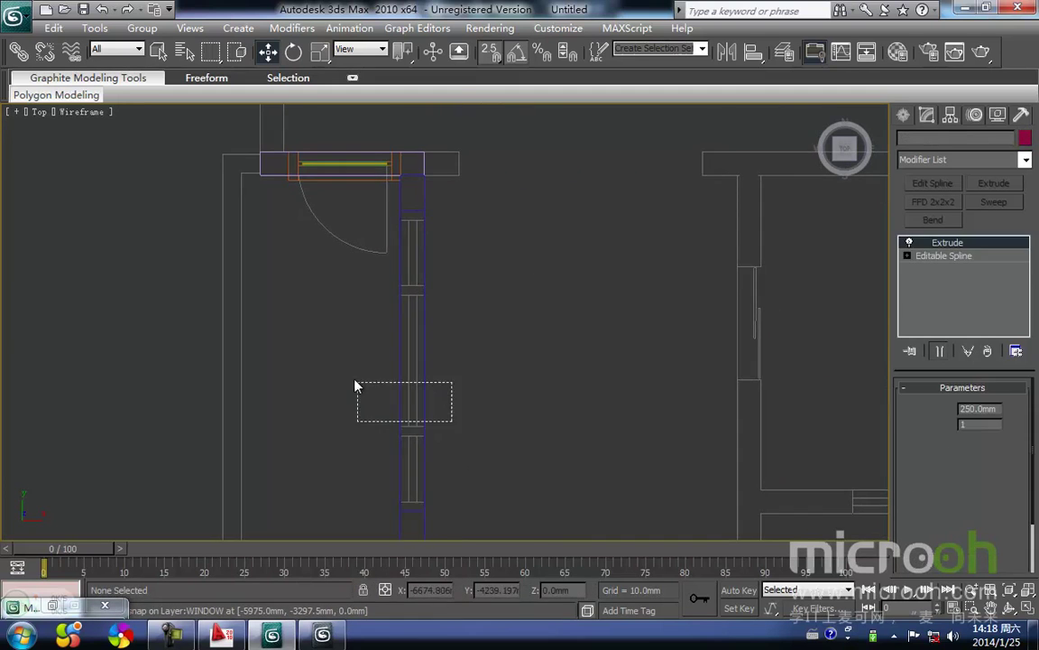
{"action": "middle_click_drag", "start_coordinate": [408, 412], "coordinate": [382, 415]}
{"action": "key", "text": "F3"}
{"action": "middle_click_drag", "start_coordinate": [443, 432], "coordinate": [529, 326], "text": "alt"}
{"action": "key", "text": "m"}
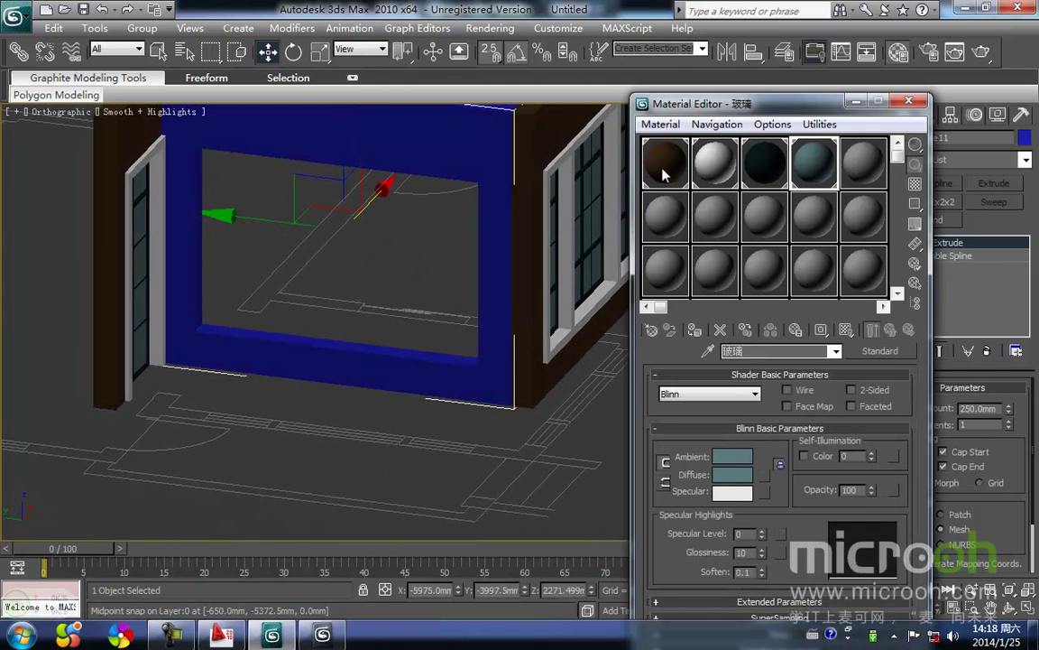
{"action": "left_click", "coordinate": [663, 174]}
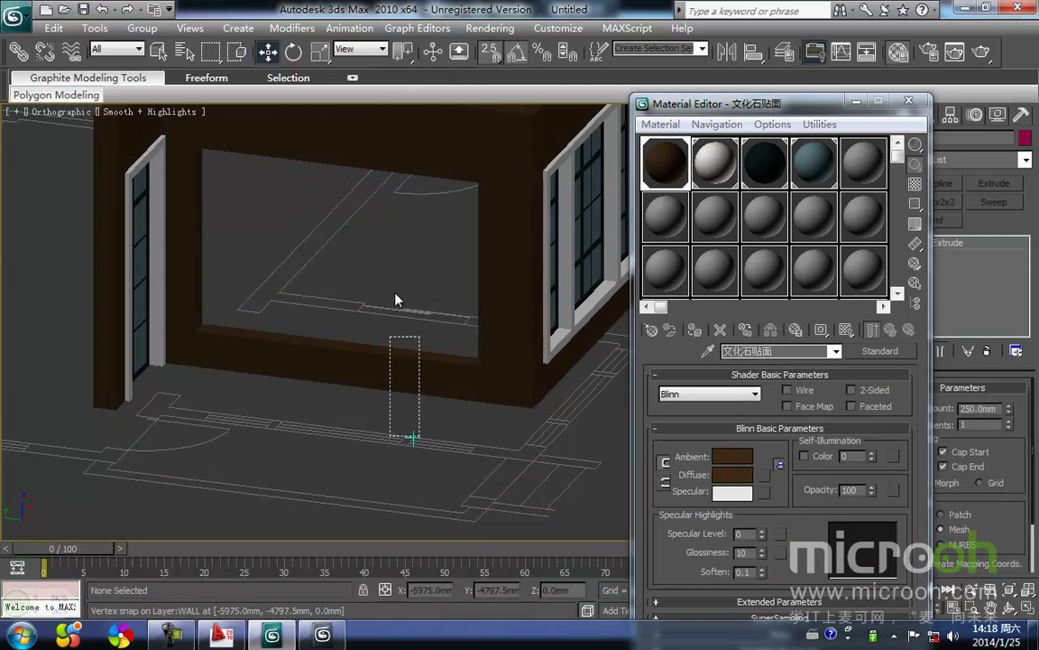
{"action": "left_click", "coordinate": [899, 103]}
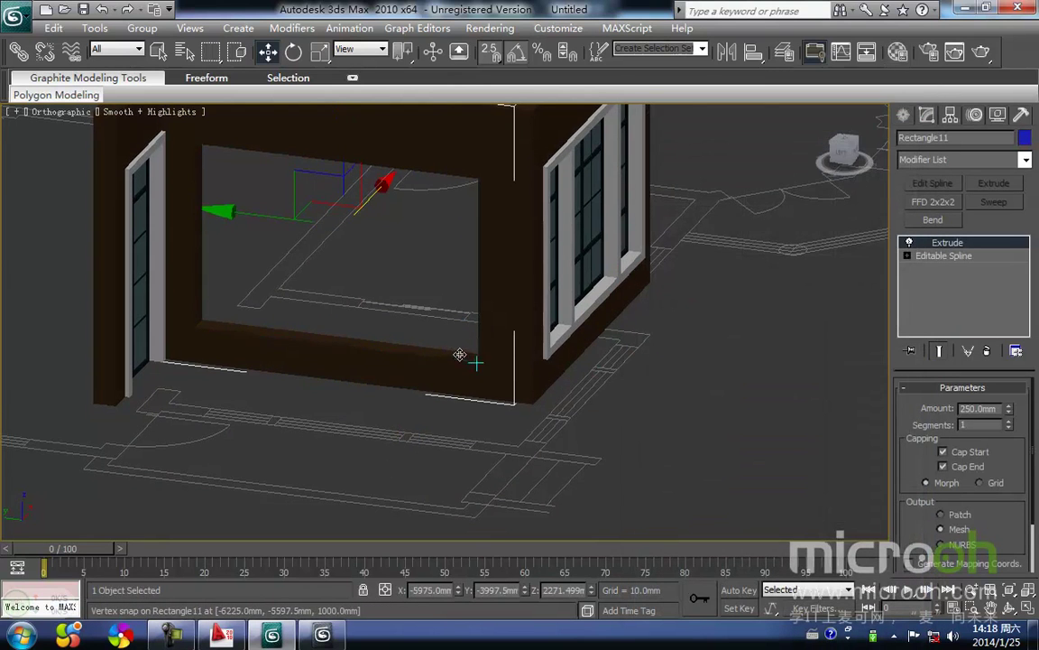
In the Left view, draw a 2100 x 3200 mm casing rectangle over the side wall's window opening
{"action": "key", "text": "l"}
{"action": "middle_click_drag", "start_coordinate": [469, 383], "coordinate": [474, 373]}
{"action": "key", "text": "F3"}
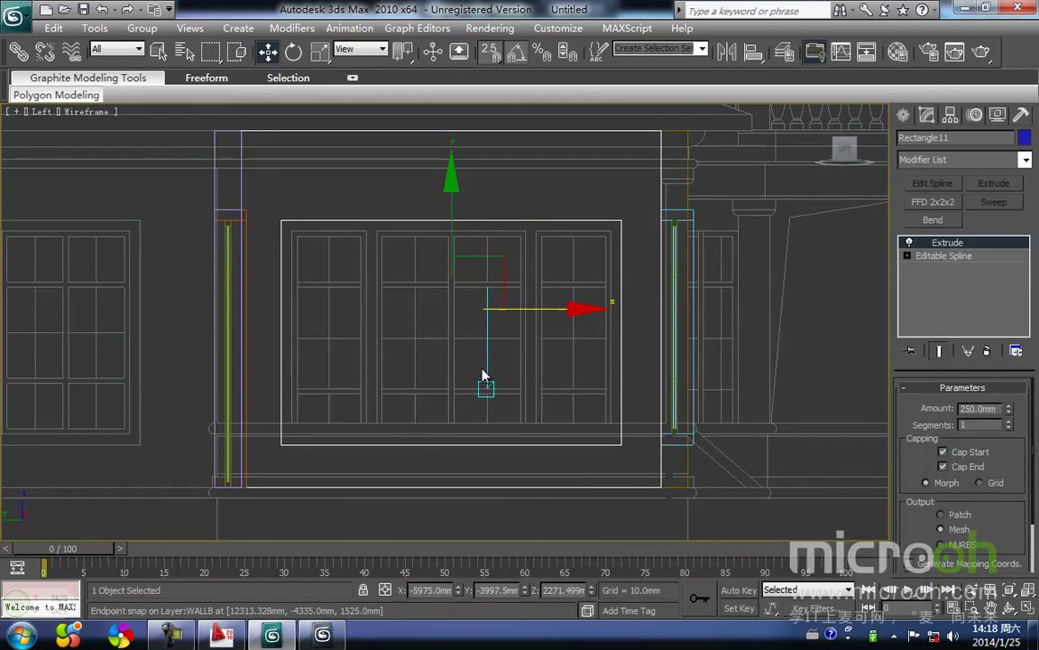
{"action": "left_click", "coordinate": [904, 118]}
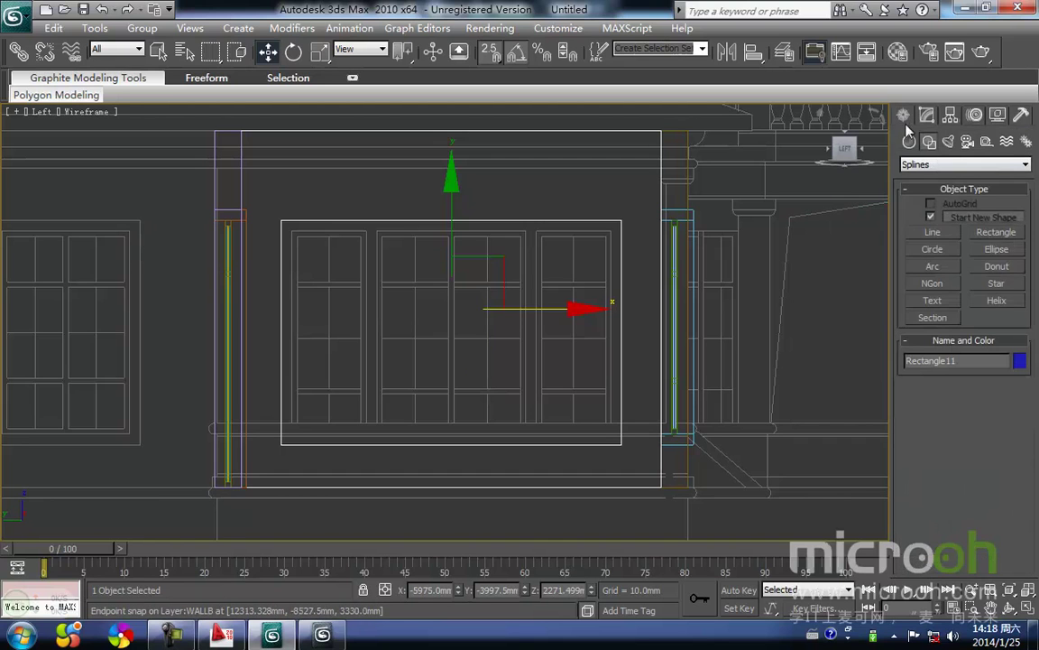
{"action": "left_click", "coordinate": [989, 236]}
{"action": "middle_click_drag", "start_coordinate": [484, 335], "coordinate": [482, 318]}
{"action": "left_click_drag", "start_coordinate": [275, 202], "coordinate": [611, 434]}
{"action": "scroll", "coordinate": [267, 267], "scroll_direction": "up", "scroll_amount": 2}
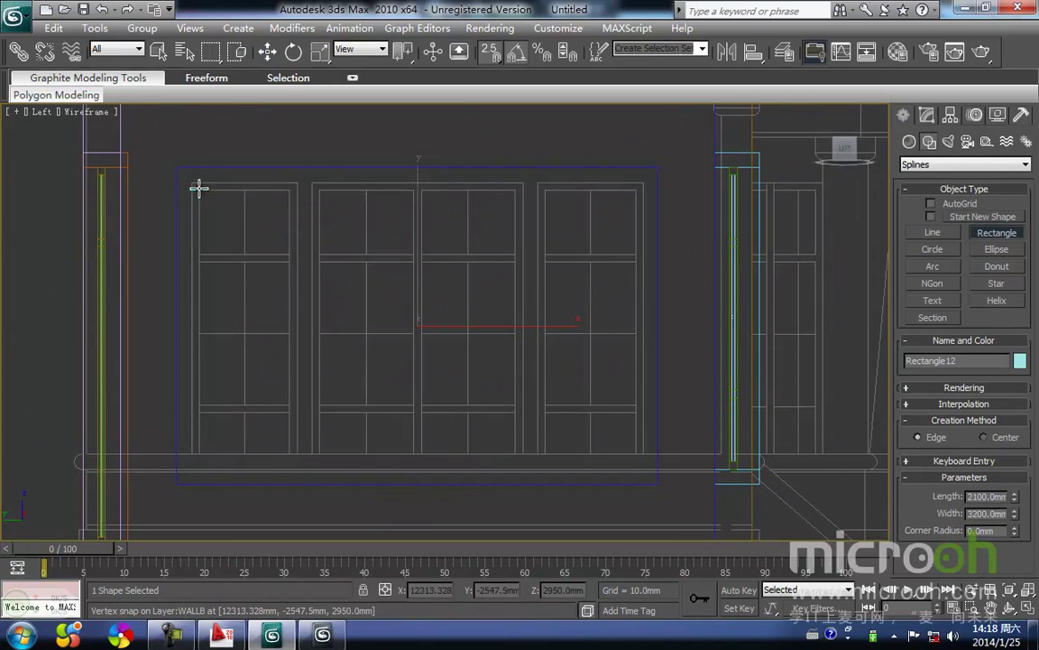
Trace the three window sections as inner rectangles of the same casing shape, with the middle one 1800 x 1400 mm
{"action": "left_click_drag", "start_coordinate": [191, 184], "coordinate": [298, 455]}
{"action": "left_click_drag", "start_coordinate": [313, 182], "coordinate": [523, 455]}
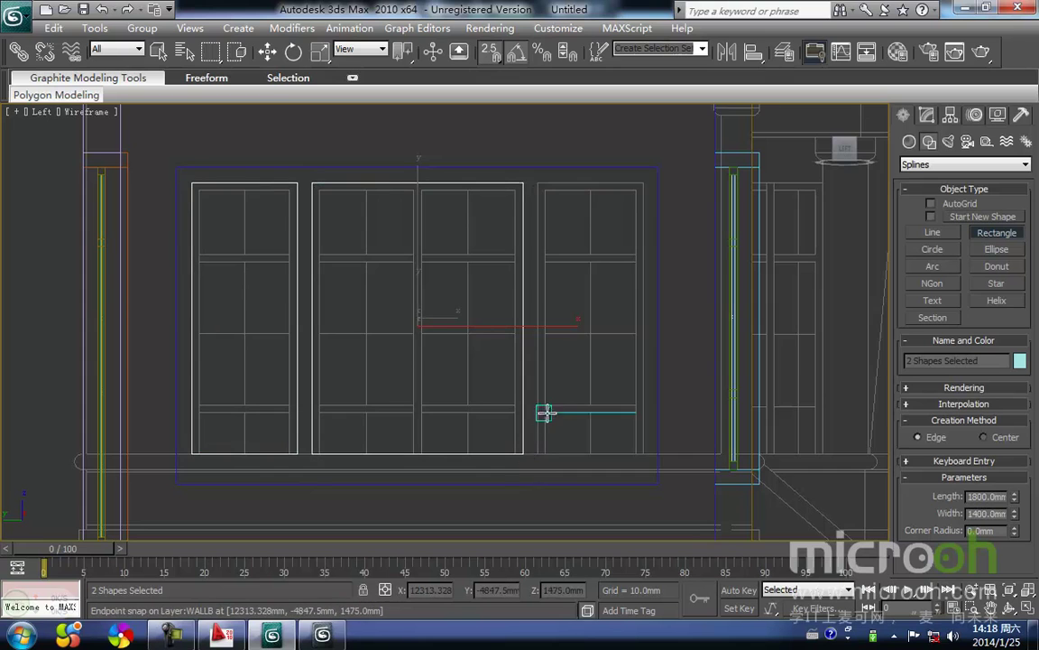
{"action": "middle_click_drag", "start_coordinate": [545, 413], "coordinate": [478, 443]}
{"action": "left_click_drag", "start_coordinate": [473, 269], "coordinate": [575, 487]}
{"action": "key", "text": "w"}
Lower the bottom vertices of the three inner rectangles to the front window casing's inner bottom edge, and leave vertex editing
{"action": "middle_click_drag", "start_coordinate": [504, 425], "coordinate": [521, 380]}
{"action": "key", "text": "1"}
{"action": "middle_click_drag", "start_coordinate": [434, 406], "coordinate": [456, 365]}
{"action": "left_click_drag", "start_coordinate": [127, 371], "coordinate": [683, 409]}
{"action": "key", "text": "space"}
{"action": "middle_click_drag", "start_coordinate": [676, 363], "coordinate": [467, 262]}
{"action": "scroll", "coordinate": [444, 320], "scroll_direction": "up", "scroll_amount": 3}
{"action": "left_click_drag", "start_coordinate": [345, 342], "coordinate": [489, 365]}
{"action": "key", "text": "space"}
{"action": "left_click", "coordinate": [341, 424]}
{"action": "scroll", "coordinate": [361, 411], "scroll_direction": "down", "scroll_amount": 2}
{"action": "middle_click_drag", "start_coordinate": [380, 402], "coordinate": [393, 391]}
{"action": "key", "text": "1"}
{"action": "scroll", "coordinate": [614, 417], "scroll_direction": "down", "scroll_amount": 6}
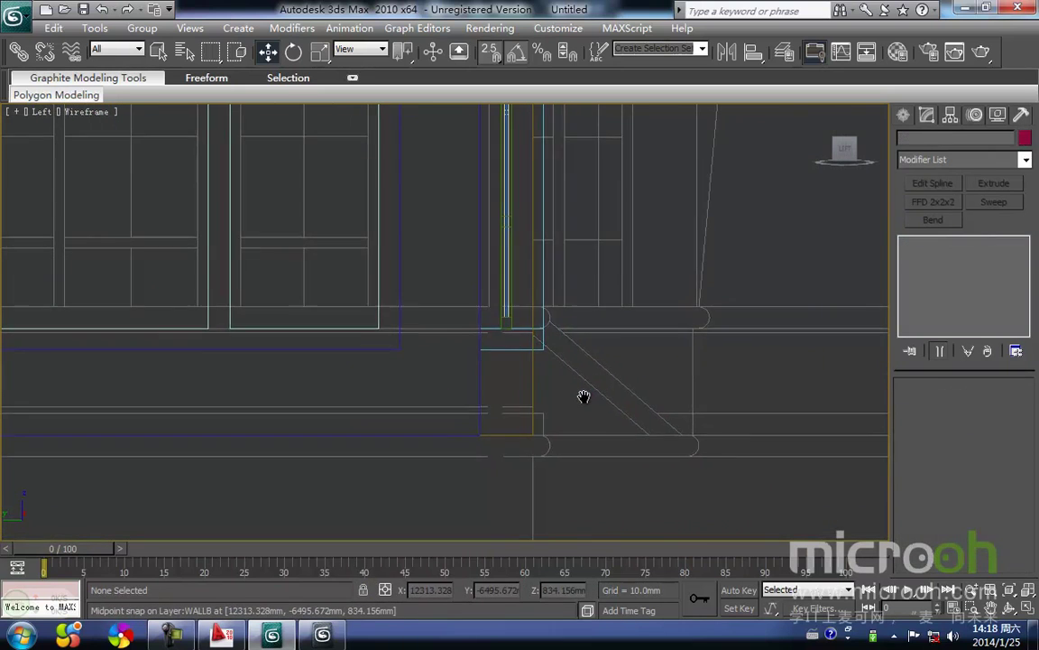
Extrude the three-part window casing by 300 mm
{"action": "key", "text": "F3"}
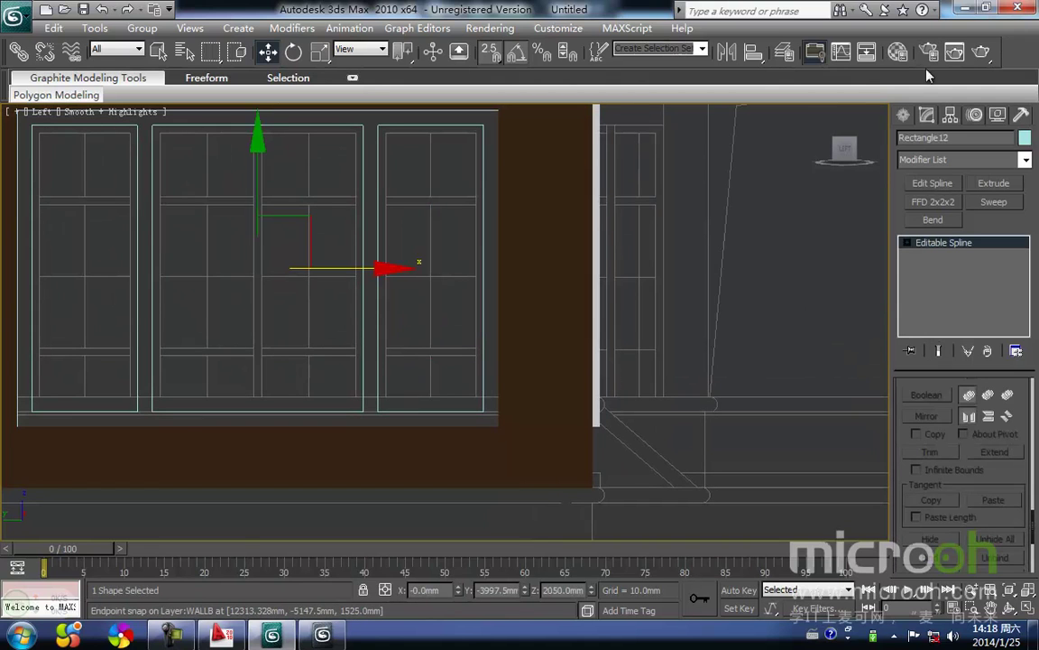
{"action": "left_click", "coordinate": [995, 183]}
{"action": "left_click_drag", "start_coordinate": [999, 410], "coordinate": [914, 410]}
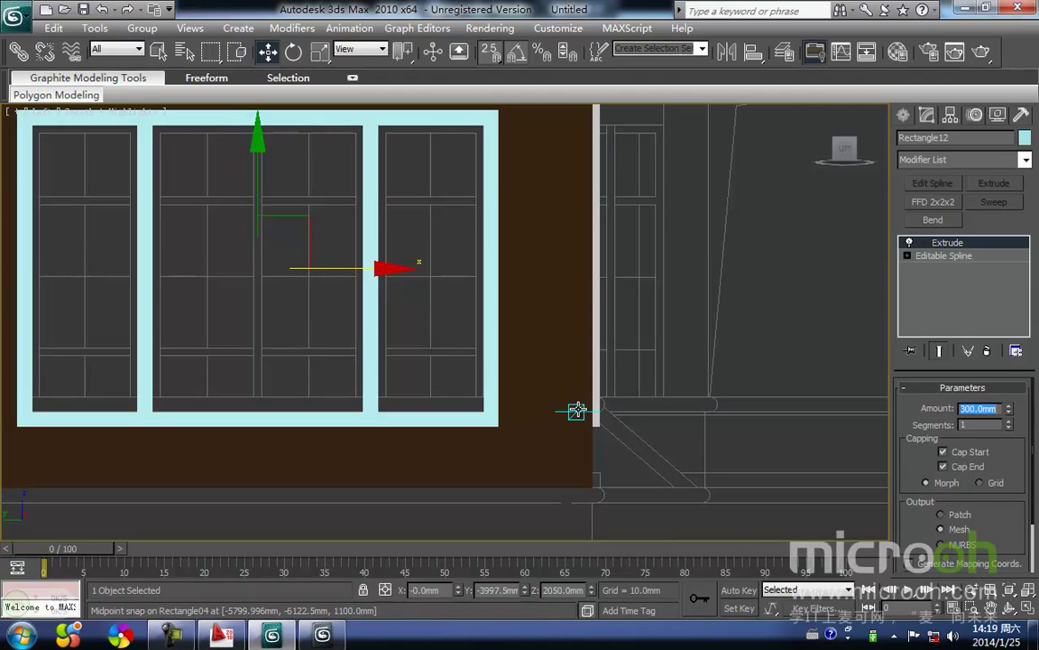
{"action": "left_click_drag", "start_coordinate": [425, 355], "coordinate": [340, 319]}
{"action": "middle_click_drag", "start_coordinate": [341, 319], "coordinate": [498, 348]}
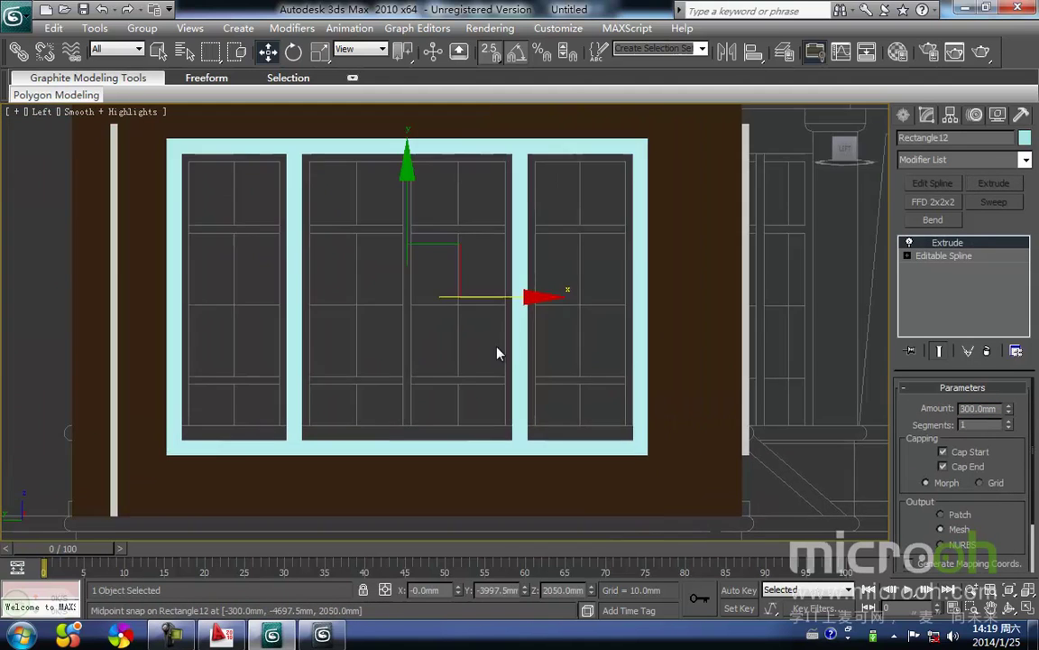
In the Top view, snap the window casing into the side wall's opening, flush with the wall's inner face
{"action": "key", "text": "t"}
{"action": "key", "text": "z"}
{"action": "middle_click_drag", "start_coordinate": [356, 312], "coordinate": [561, 329]}
{"action": "scroll", "coordinate": [577, 332], "scroll_direction": "down", "scroll_amount": 2}
{"action": "left_click_drag", "start_coordinate": [678, 335], "coordinate": [249, 460]}
{"action": "key", "text": "F3"}
{"action": "middle_click_drag", "start_coordinate": [248, 460], "coordinate": [390, 413]}
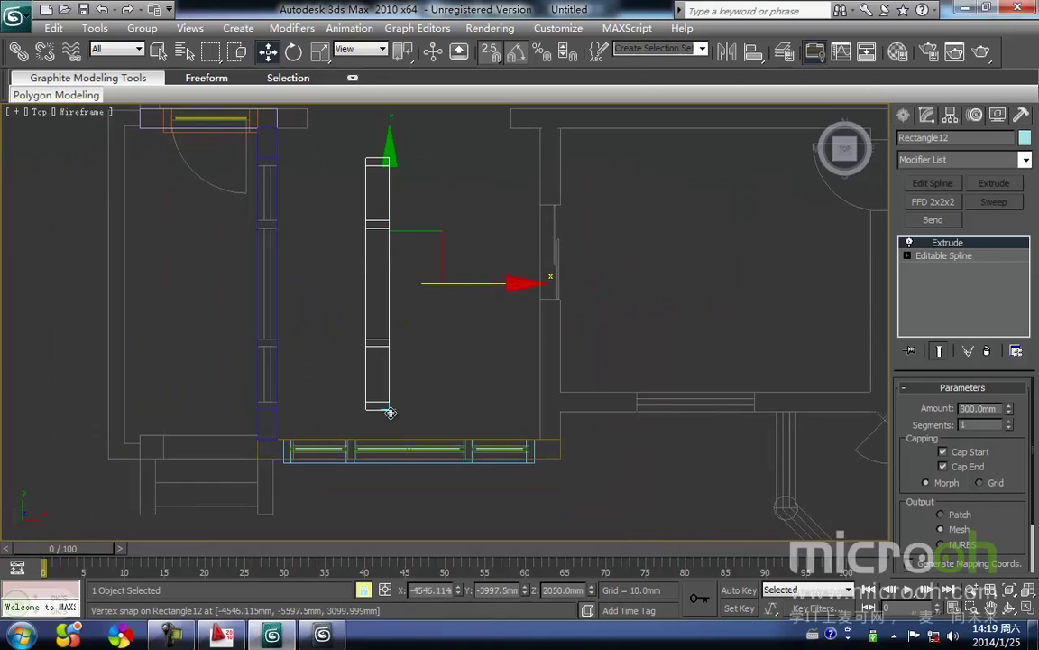
{"action": "left_click_drag", "start_coordinate": [390, 412], "coordinate": [292, 411]}
Assign the white 门窗套 material to the side window casing and deselect it
{"action": "key", "text": "F3"}
{"action": "mouse_move", "coordinate": [310, 404]}
{"action": "middle_mouse_down"}
{"action": "mouse_move", "coordinate": [398, 332]}
{"action": "mouse_move", "coordinate": [419, 284]}
{"action": "mouse_move", "coordinate": [453, 263]}
{"action": "middle_mouse_up"}
{"action": "scroll", "coordinate": [319, 406], "scroll_direction": "down", "scroll_amount": 2}
{"action": "middle_click_drag", "start_coordinate": [346, 304], "coordinate": [471, 322]}
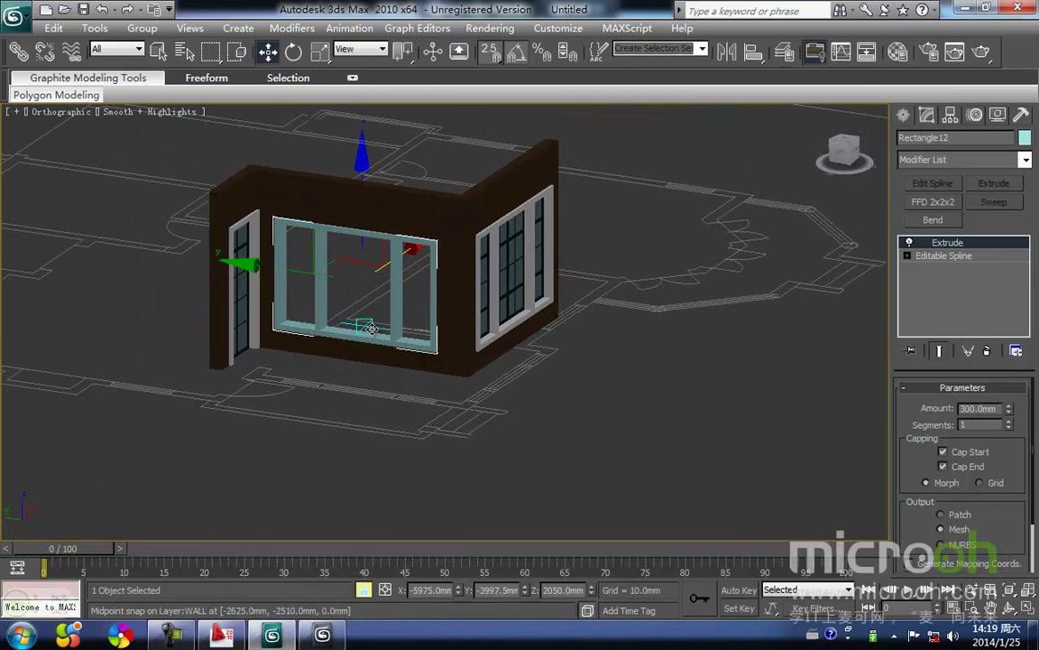
{"action": "key", "text": "m"}
{"action": "left_click", "coordinate": [711, 175]}
{"action": "left_click", "coordinate": [695, 330]}
{"action": "middle_click_drag", "start_coordinate": [458, 437], "coordinate": [379, 442]}
{"action": "left_click", "coordinate": [421, 384]}
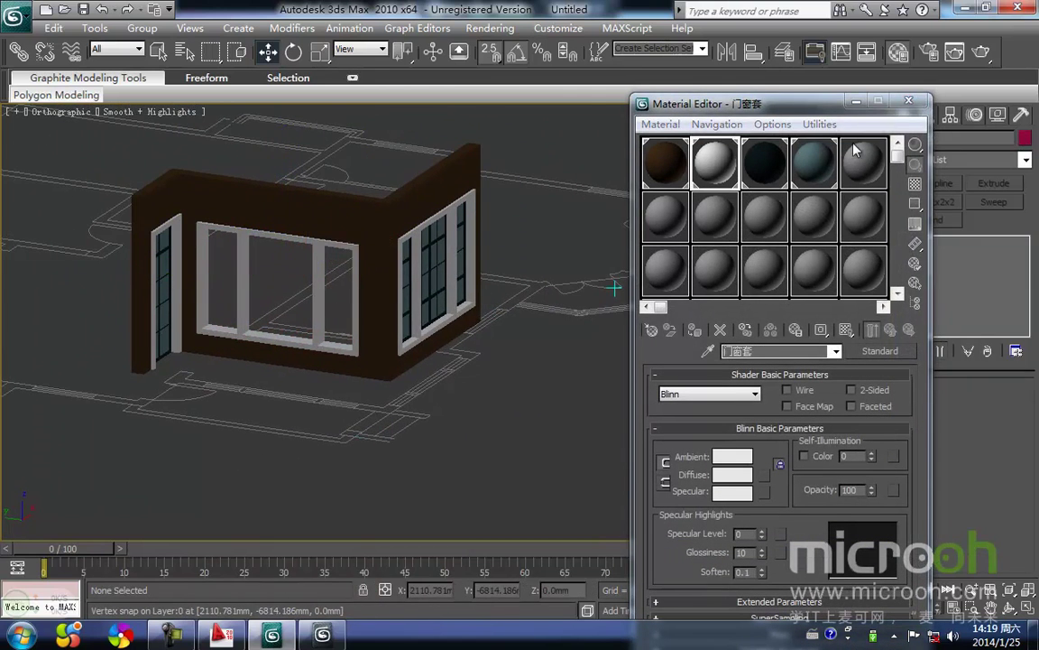
{"action": "left_click", "coordinate": [908, 100]}
{"action": "scroll", "coordinate": [434, 351], "scroll_direction": "up", "scroll_amount": 2}
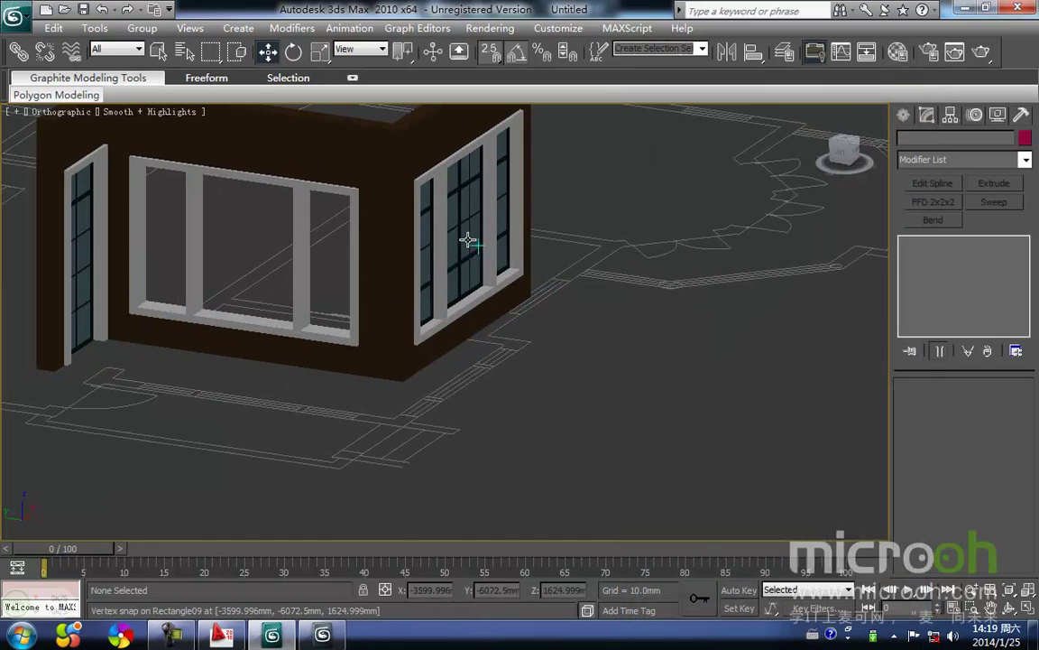
Copy the front window's narrow left-hand sash group to a free spot behind the front wall in the Top view
{"action": "middle_click_drag", "start_coordinate": [468, 239], "coordinate": [394, 366]}
{"action": "key", "text": "f"}
{"action": "scroll", "coordinate": [413, 330], "scroll_direction": "up", "scroll_amount": 4}
{"action": "scroll", "coordinate": [347, 346], "scroll_direction": "up", "scroll_amount": 6}
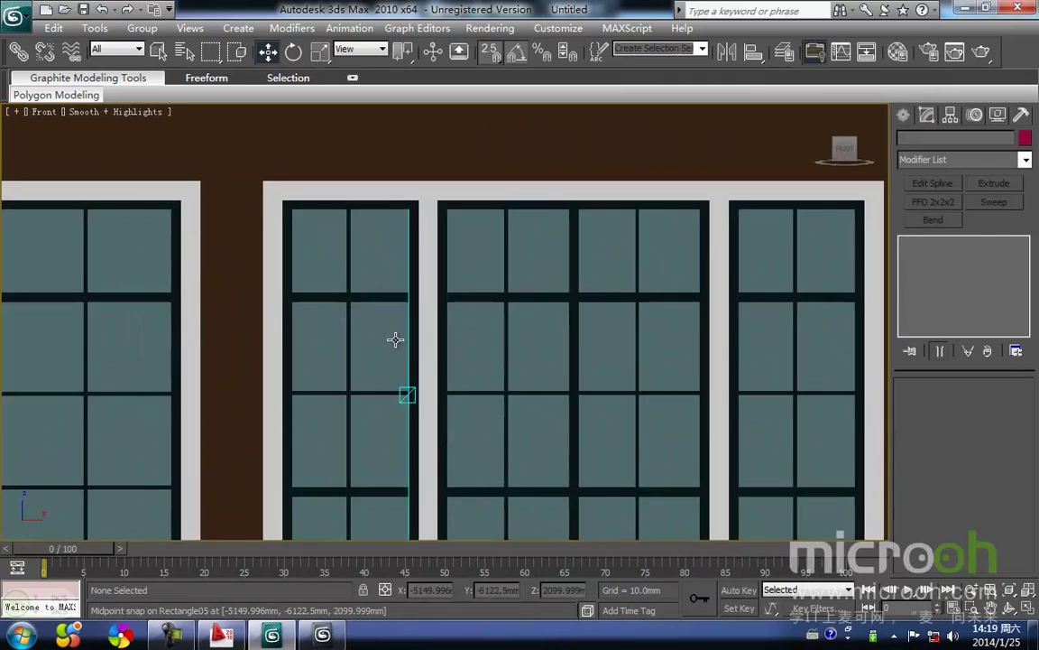
{"action": "key", "text": "F3"}
{"action": "left_click_drag", "start_coordinate": [390, 388], "coordinate": [343, 266]}
{"action": "middle_click_drag", "start_coordinate": [329, 345], "coordinate": [369, 489]}
{"action": "key", "text": "t"}
{"action": "scroll", "coordinate": [374, 332], "scroll_direction": "down", "scroll_amount": 5}
{"action": "scroll", "coordinate": [379, 368], "scroll_direction": "up", "scroll_amount": 3}
{"action": "left_click_drag", "start_coordinate": [435, 366], "coordinate": [435, 132], "text": "shift"}
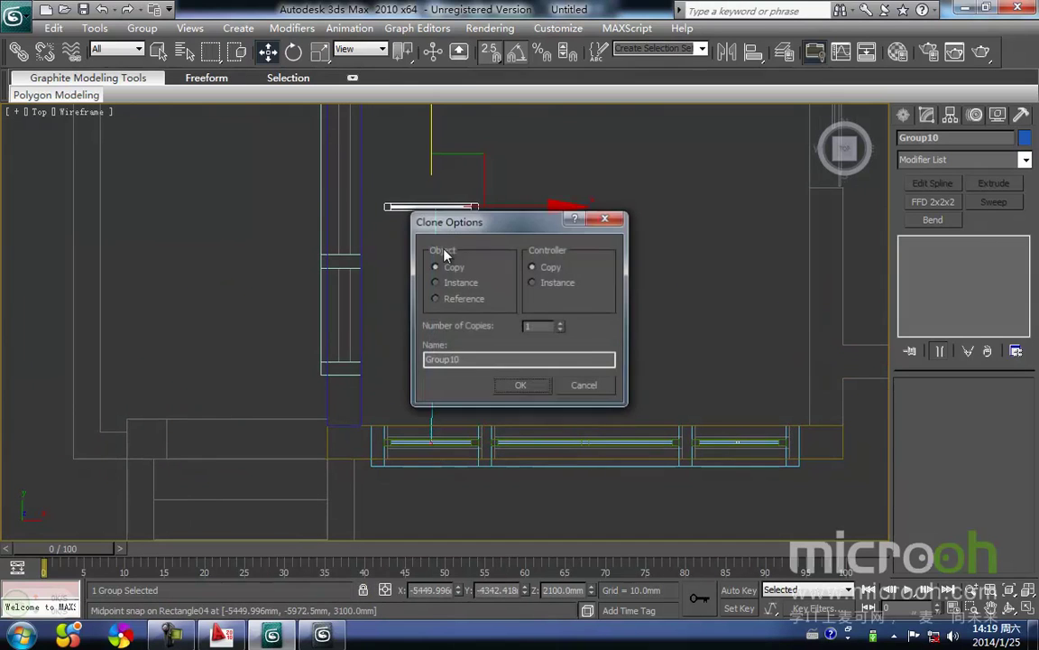
{"action": "left_click", "coordinate": [521, 387]}
Rotate the sash copy -90° about Z and snap it into the rear bay of the side window casing
{"action": "middle_click_drag", "start_coordinate": [473, 255], "coordinate": [467, 367]}
{"action": "key", "text": "e"}
{"action": "left_click_drag", "start_coordinate": [536, 375], "coordinate": [534, 384]}
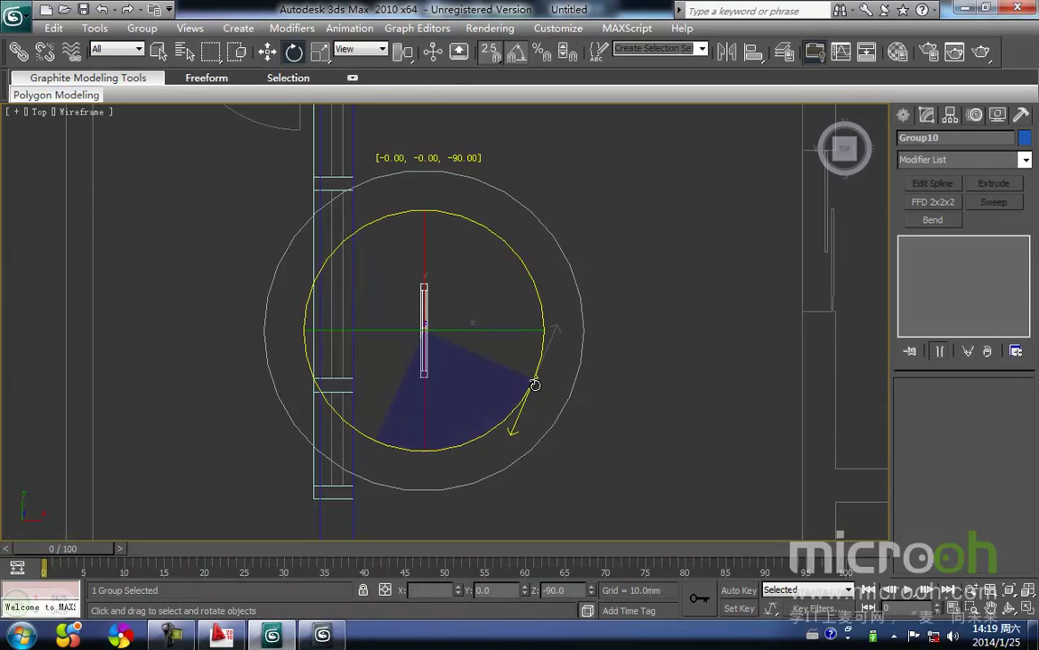
{"action": "key", "text": "w"}
{"action": "middle_click_drag", "start_coordinate": [463, 309], "coordinate": [463, 419]}
{"action": "left_click_drag", "start_coordinate": [464, 420], "coordinate": [350, 297]}
{"action": "scroll", "coordinate": [353, 300], "scroll_direction": "up", "scroll_amount": 3}
{"action": "middle_click_drag", "start_coordinate": [359, 303], "coordinate": [570, 426]}
{"action": "left_click_drag", "start_coordinate": [549, 295], "coordinate": [430, 387]}
{"action": "middle_click_drag", "start_coordinate": [424, 394], "coordinate": [412, 495]}
{"action": "left_click_drag", "start_coordinate": [407, 507], "coordinate": [402, 179]}
In the Left view, duplicate the narrow sash into the side window's opposite narrow bay, snapped to the casing corner, and deselect it
{"action": "key", "text": "space"}
{"action": "scroll", "coordinate": [541, 383], "scroll_direction": "down", "scroll_amount": 2}
{"action": "middle_click_drag", "start_coordinate": [541, 383], "coordinate": [475, 254]}
{"action": "scroll", "coordinate": [473, 255], "scroll_direction": "down", "scroll_amount": 2}
{"action": "scroll", "coordinate": [415, 322], "scroll_direction": "down", "scroll_amount": 2}
{"action": "key", "text": "l"}
{"action": "key", "text": "z"}
{"action": "mouse_move", "coordinate": [523, 341]}
{"action": "middle_mouse_down"}
{"action": "mouse_move", "coordinate": [398, 338]}
{"action": "mouse_move", "coordinate": [356, 270]}
{"action": "middle_mouse_up"}
{"action": "key", "text": "F3"}
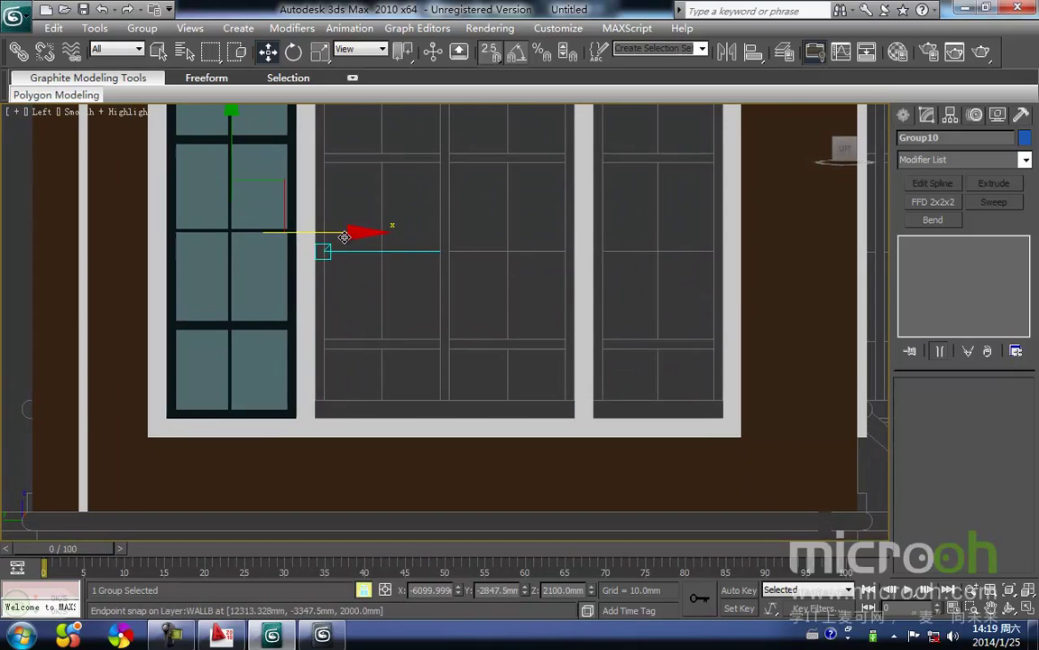
{"action": "mouse_move", "coordinate": [300, 421]}
{"action": "left_mouse_down", "text": "shift"}
{"action": "mouse_move", "coordinate": [656, 418]}
{"action": "mouse_move", "coordinate": [727, 429]}
{"action": "left_mouse_up", "text": "shift"}
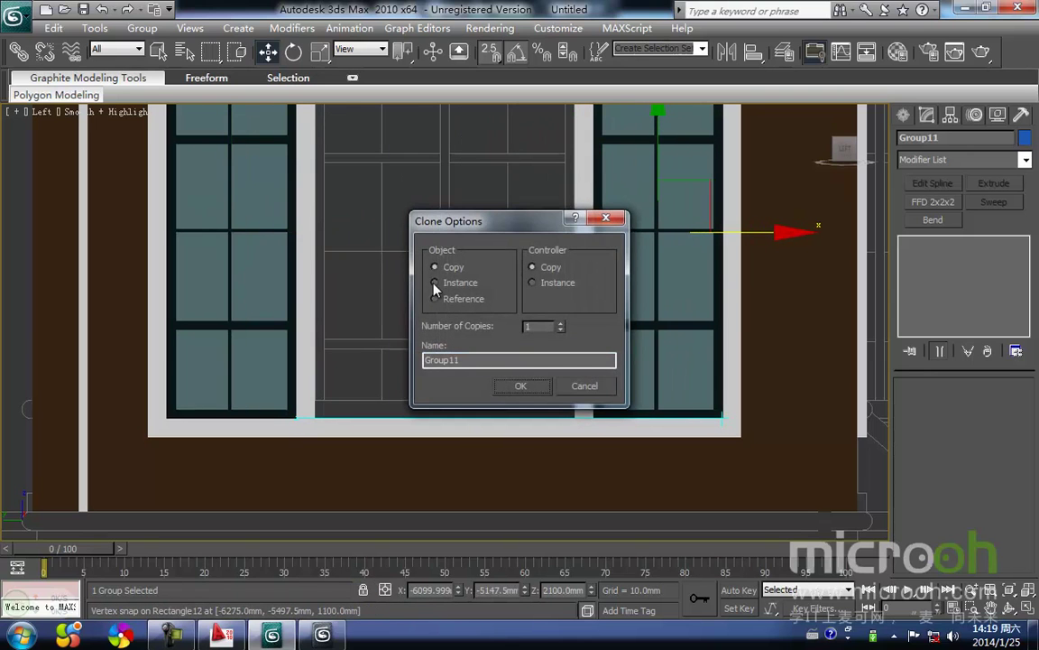
{"action": "left_click", "coordinate": [521, 385]}
{"action": "middle_click_drag", "start_coordinate": [467, 353], "coordinate": [421, 388]}
{"action": "scroll", "coordinate": [420, 388], "scroll_direction": "down", "scroll_amount": 2}
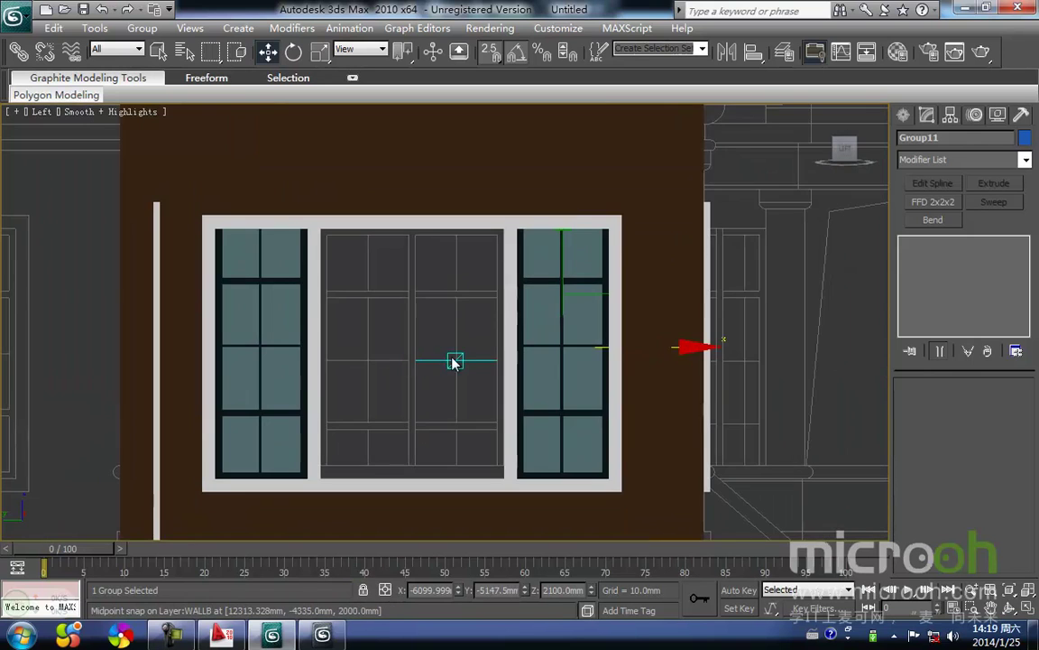
{"action": "left_click", "coordinate": [459, 296]}
Group the frame, glazing bars and glass of the front window's wide middle bay, keeping the default group name
{"action": "scroll", "coordinate": [459, 298], "scroll_direction": "down", "scroll_amount": 3}
{"action": "middle_click_drag", "start_coordinate": [596, 357], "coordinate": [570, 401], "text": "alt"}
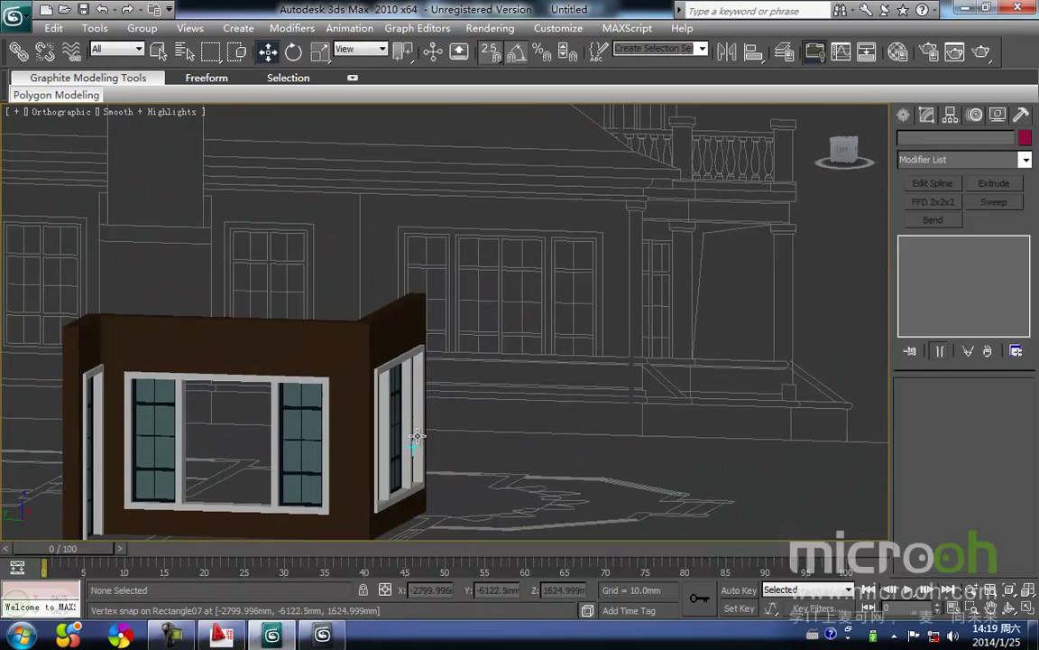
{"action": "middle_click_drag", "start_coordinate": [418, 437], "coordinate": [441, 408], "text": "alt"}
{"action": "key", "text": "f"}
{"action": "scroll", "coordinate": [436, 410], "scroll_direction": "up", "scroll_amount": 6}
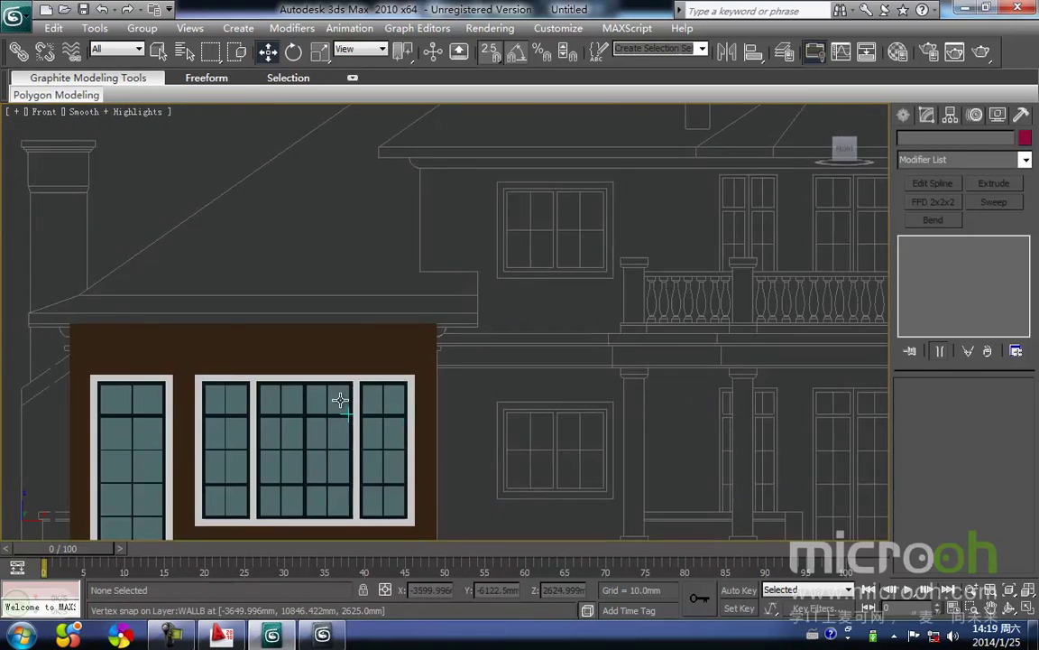
{"action": "scroll", "coordinate": [340, 400], "scroll_direction": "down", "scroll_amount": 1}
{"action": "key", "text": "F3"}
{"action": "scroll", "coordinate": [366, 397], "scroll_direction": "up", "scroll_amount": 3}
{"action": "scroll", "coordinate": [447, 302], "scroll_direction": "up", "scroll_amount": 2}
{"action": "middle_click_drag", "start_coordinate": [460, 365], "coordinate": [456, 398]}
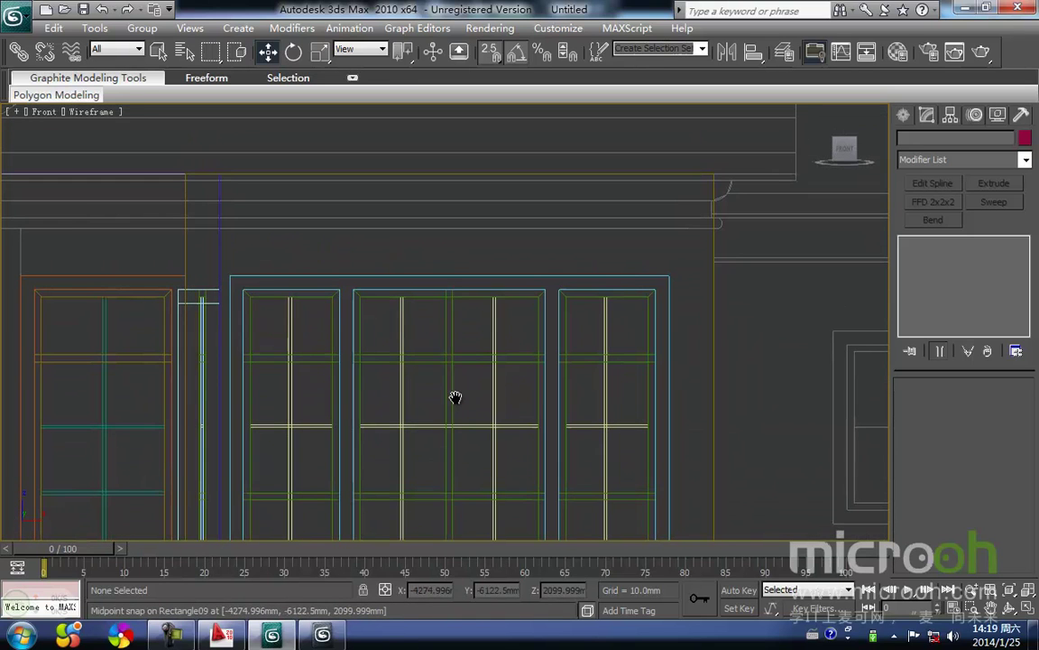
{"action": "left_click_drag", "start_coordinate": [462, 391], "coordinate": [403, 319]}
{"action": "left_click_drag", "start_coordinate": [517, 401], "coordinate": [390, 294]}
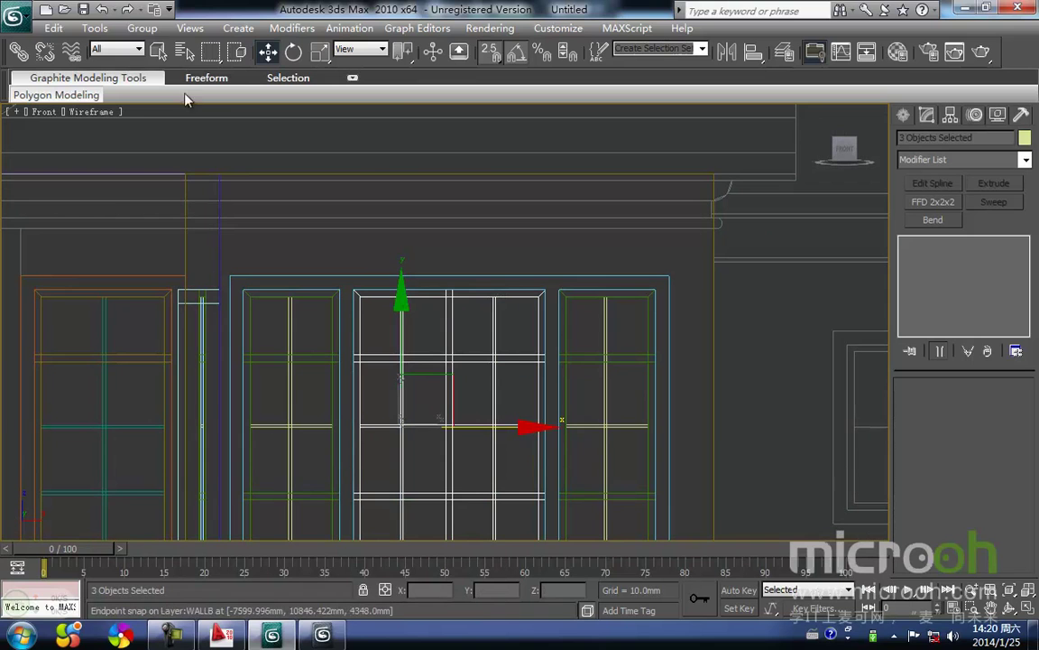
{"action": "left_click", "coordinate": [137, 30]}
{"action": "left_click", "coordinate": [159, 47]}
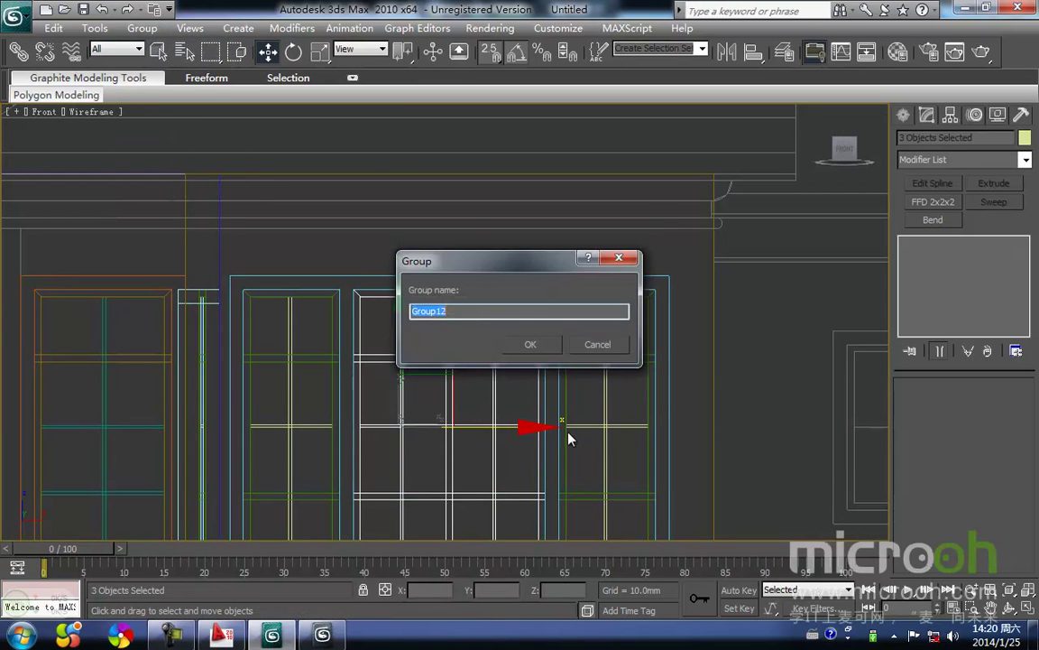
{"action": "left_click", "coordinate": [534, 344]}
Copy the wide middle sash group to a free spot behind the front wall in the Top view
{"action": "key", "text": "t"}
{"action": "key", "text": "z"}
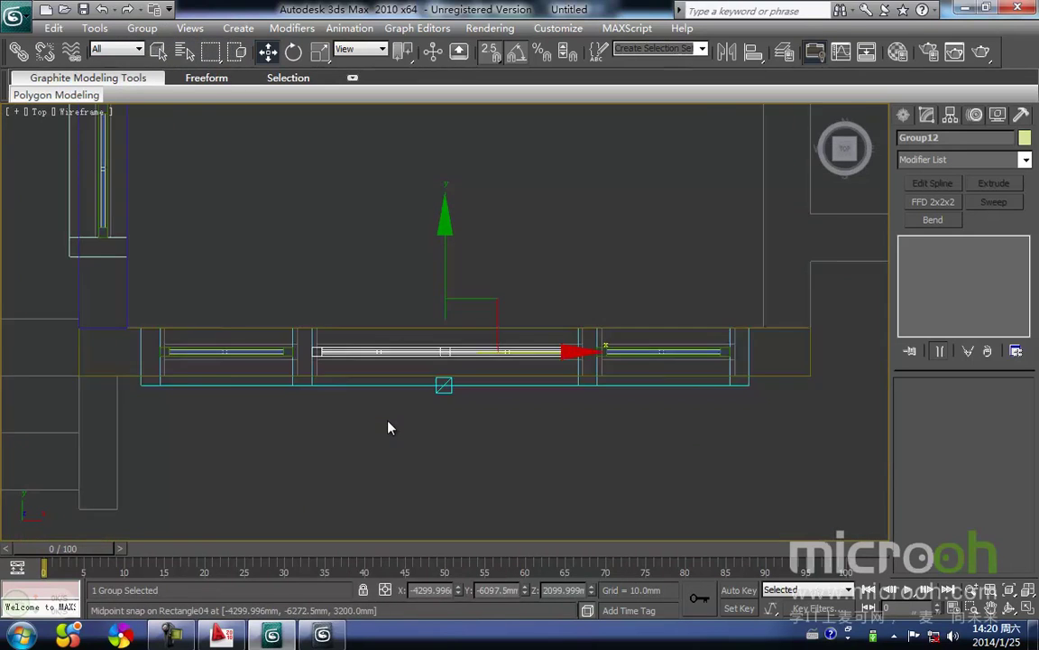
{"action": "scroll", "coordinate": [388, 421], "scroll_direction": "down", "scroll_amount": 2}
{"action": "middle_click_drag", "start_coordinate": [388, 421], "coordinate": [405, 539]}
{"action": "left_click_drag", "start_coordinate": [459, 424], "coordinate": [431, 220], "text": "shift"}
{"action": "key", "text": "Return"}
Rotate the wide sash copy parallel to the side wall and snap it into the middle bay of the side window casing
{"action": "key", "text": "space"}
{"action": "middle_click_drag", "start_coordinate": [426, 304], "coordinate": [448, 397]}
{"action": "key", "text": "e"}
{"action": "mouse_move", "coordinate": [577, 386]}
{"action": "left_mouse_down"}
{"action": "mouse_move", "coordinate": [540, 425]}
{"action": "mouse_move", "coordinate": [561, 390]}
{"action": "left_mouse_up"}
{"action": "key", "text": "w"}
{"action": "left_click_drag", "start_coordinate": [481, 314], "coordinate": [256, 405]}
{"action": "scroll", "coordinate": [365, 368], "scroll_direction": "up", "scroll_amount": 3}
{"action": "middle_click_drag", "start_coordinate": [273, 415], "coordinate": [494, 370]}
{"action": "left_click_drag", "start_coordinate": [472, 208], "coordinate": [448, 201]}
{"action": "scroll", "coordinate": [455, 415], "scroll_direction": "up", "scroll_amount": 2}
{"action": "middle_click_drag", "start_coordinate": [459, 434], "coordinate": [475, 399]}
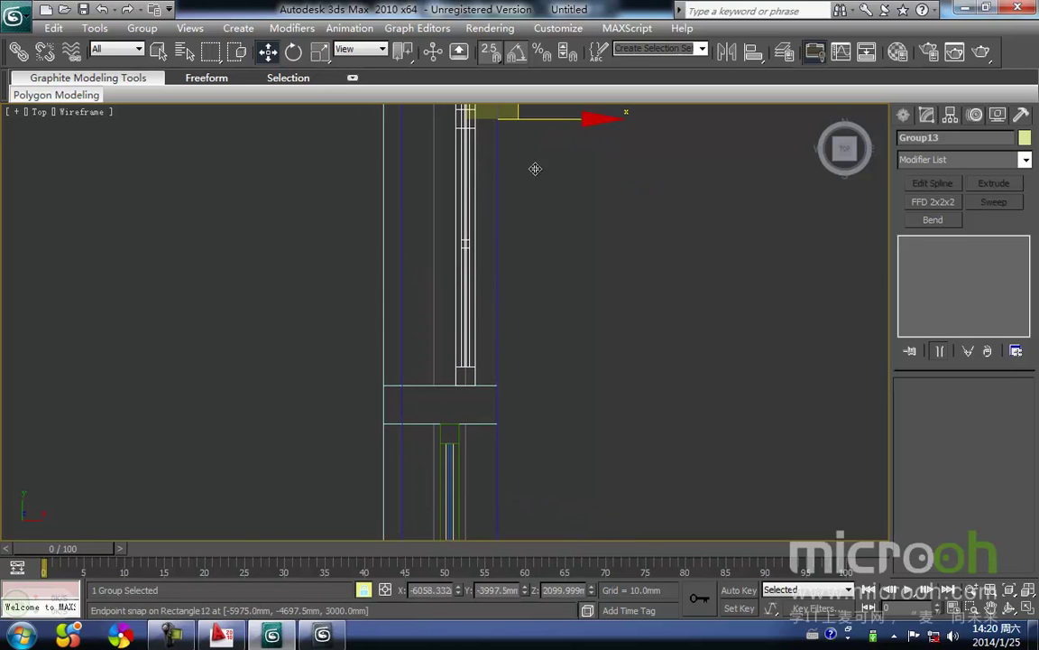
{"action": "left_click_drag", "start_coordinate": [476, 388], "coordinate": [458, 433]}
Check the fit of the side window's middle sash in shaded side and orbited views, and deselect it
{"action": "scroll", "coordinate": [451, 441], "scroll_direction": "down", "scroll_amount": 2}
{"action": "key", "text": "l"}
{"action": "key", "text": "z"}
{"action": "mouse_move", "coordinate": [467, 437]}
{"action": "middle_mouse_down"}
{"action": "mouse_move", "coordinate": [461, 370]}
{"action": "mouse_move", "coordinate": [442, 371]}
{"action": "middle_mouse_up"}
{"action": "key", "text": "F3"}
{"action": "scroll", "coordinate": [441, 371], "scroll_direction": "down", "scroll_amount": 4}
{"action": "mouse_move", "coordinate": [578, 458]}
{"action": "middle_mouse_down", "text": "alt"}
{"action": "mouse_move", "coordinate": [565, 476]}
{"action": "mouse_move", "coordinate": [572, 353]}
{"action": "middle_mouse_up", "text": "alt"}
{"action": "left_click", "coordinate": [613, 447]}
{"action": "scroll", "coordinate": [464, 468], "scroll_direction": "down", "scroll_amount": 4}
{"action": "mouse_move", "coordinate": [503, 453]}
{"action": "middle_mouse_down"}
{"action": "mouse_move", "coordinate": [536, 439]}
{"action": "mouse_move", "coordinate": [498, 460]}
{"action": "middle_mouse_up"}
{"action": "middle_click_drag", "start_coordinate": [512, 334], "coordinate": [471, 446]}
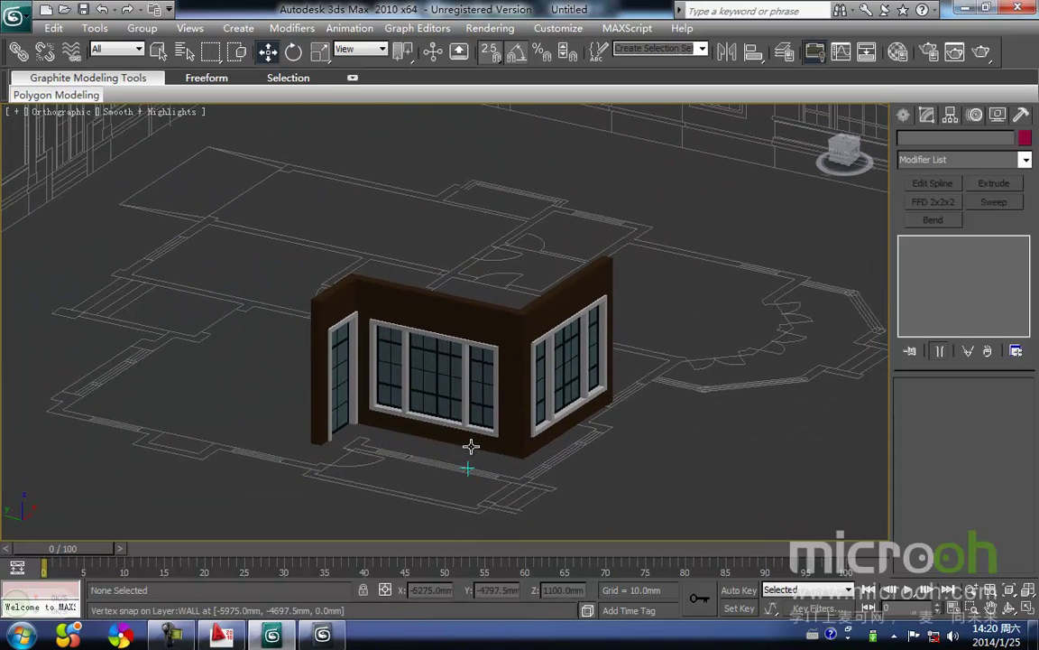
In the Front view, with Start New Shape off, draw a rectangle about 3200 mm high and 3059 mm wide for the next wall section
{"action": "key", "text": "f"}
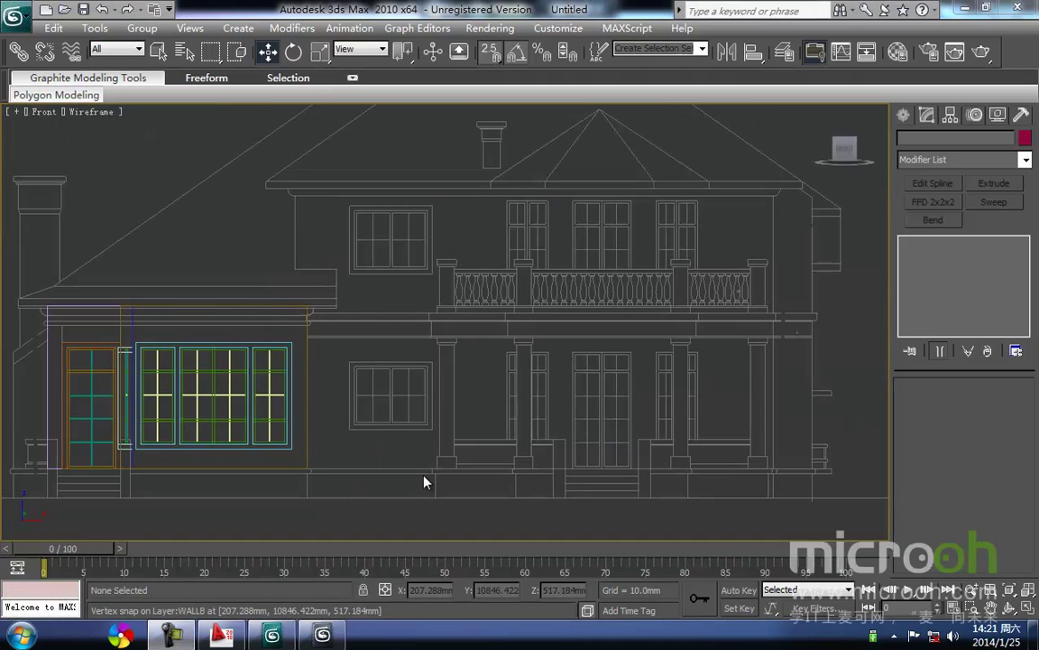
{"action": "middle_click_drag", "start_coordinate": [361, 417], "coordinate": [359, 425]}
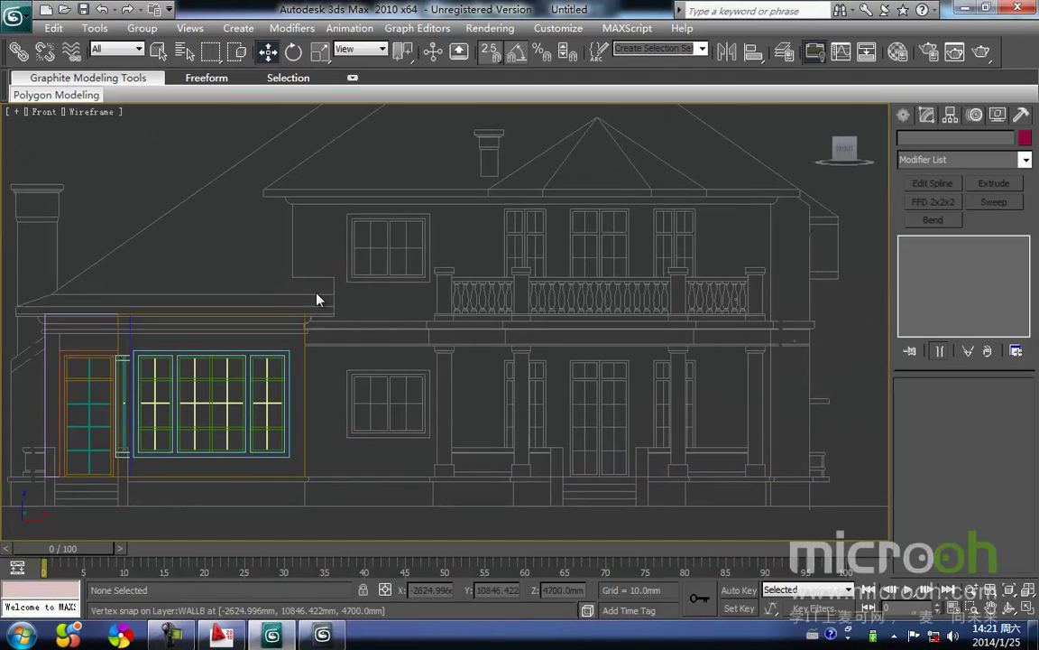
{"action": "middle_click_drag", "start_coordinate": [426, 442], "coordinate": [432, 439]}
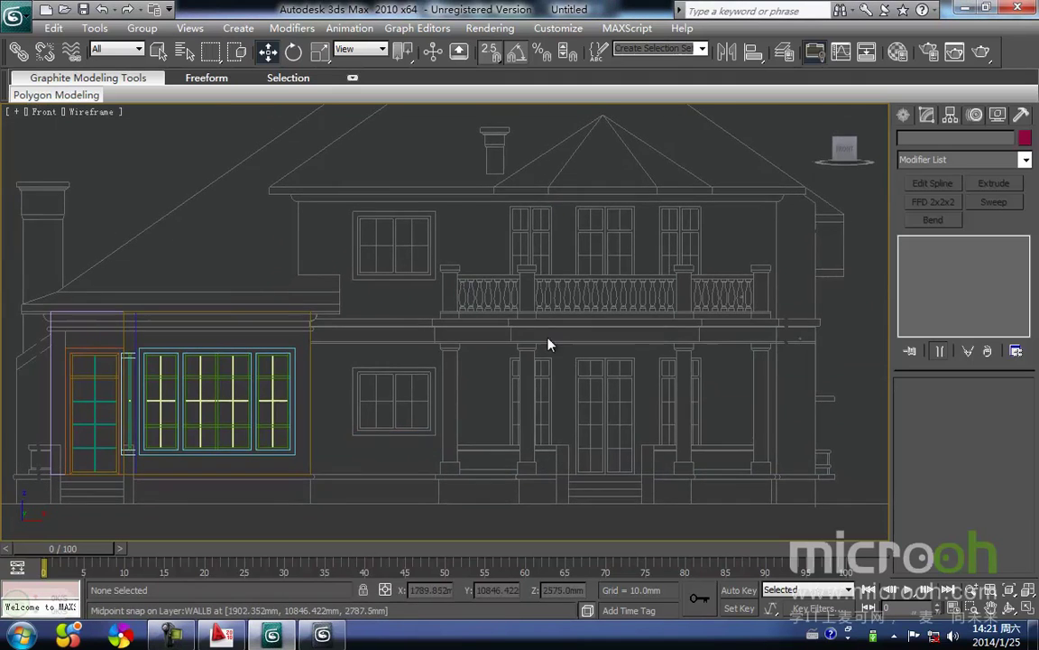
{"action": "left_click", "coordinate": [903, 114]}
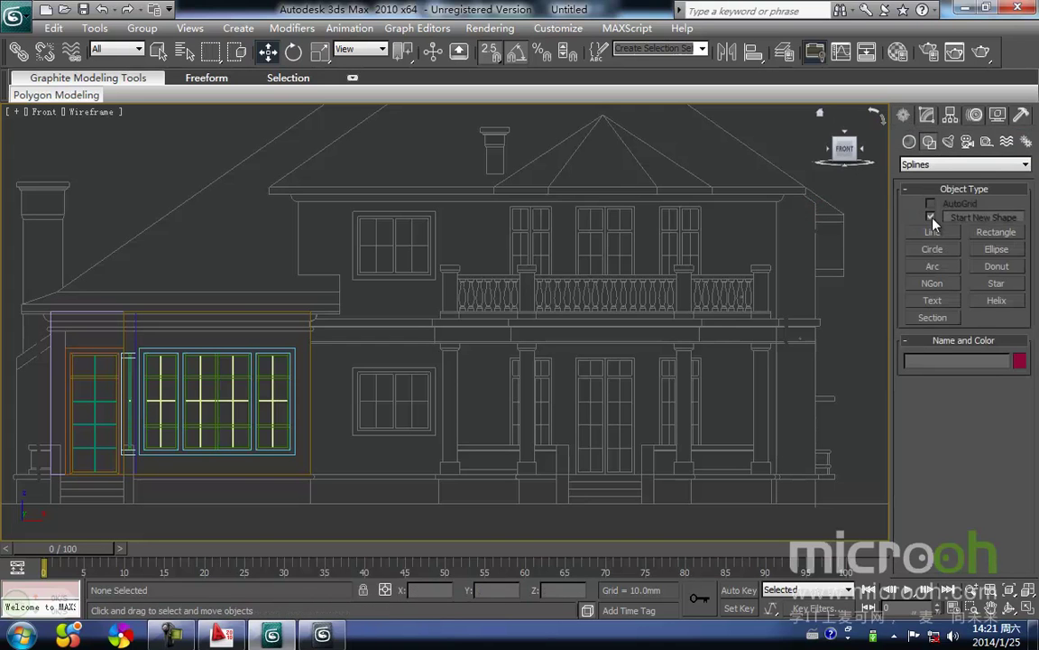
{"action": "left_click", "coordinate": [997, 231]}
{"action": "scroll", "coordinate": [343, 426], "scroll_direction": "up", "scroll_amount": 3}
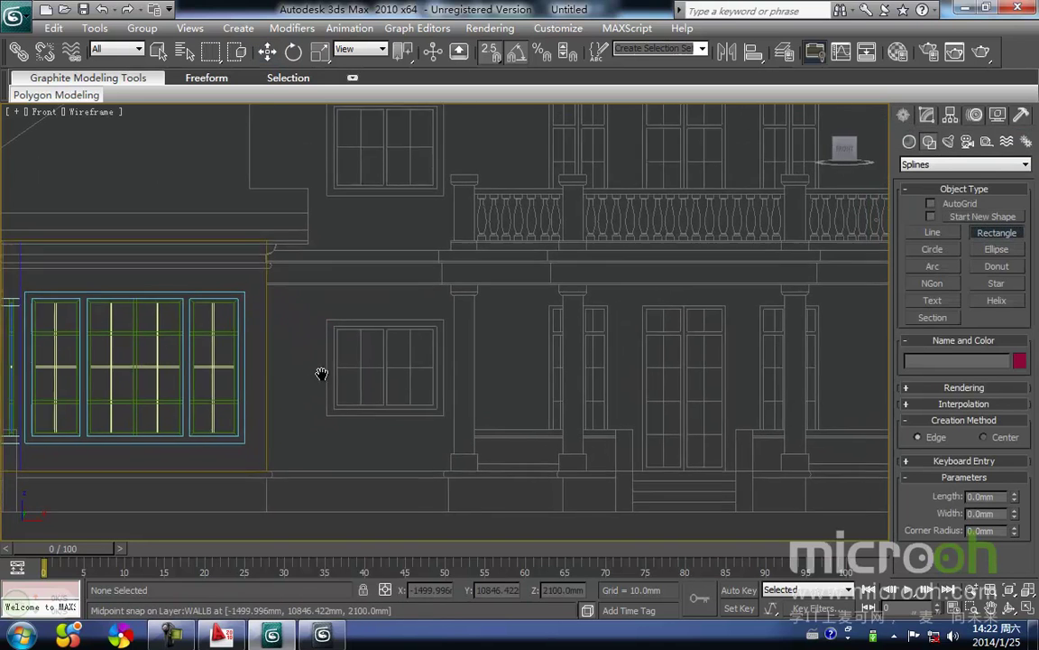
{"action": "middle_click_drag", "start_coordinate": [276, 317], "coordinate": [248, 373]}
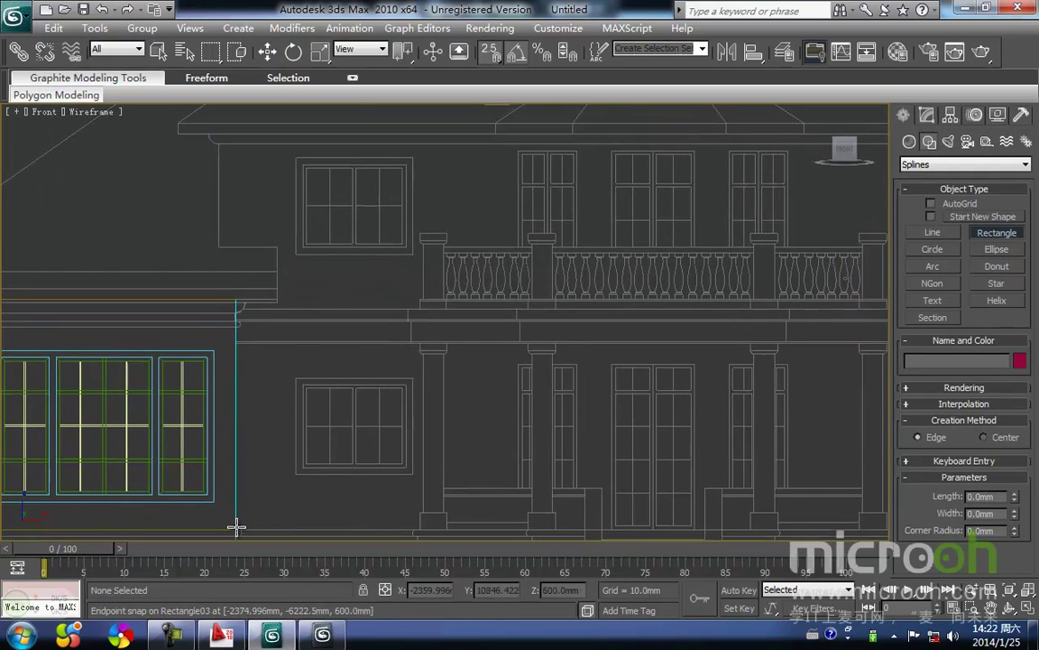
{"action": "middle_click_drag", "start_coordinate": [349, 453], "coordinate": [376, 369]}
{"action": "middle_click_drag", "start_coordinate": [293, 350], "coordinate": [276, 366]}
{"action": "left_click_drag", "start_coordinate": [244, 460], "coordinate": [459, 240]}
Add a 1400 × 1700 mm window-opening rectangle to the wall shape, traced on the small window's outer outline, and finish drawing
{"action": "middle_click_drag", "start_coordinate": [362, 340], "coordinate": [373, 318]}
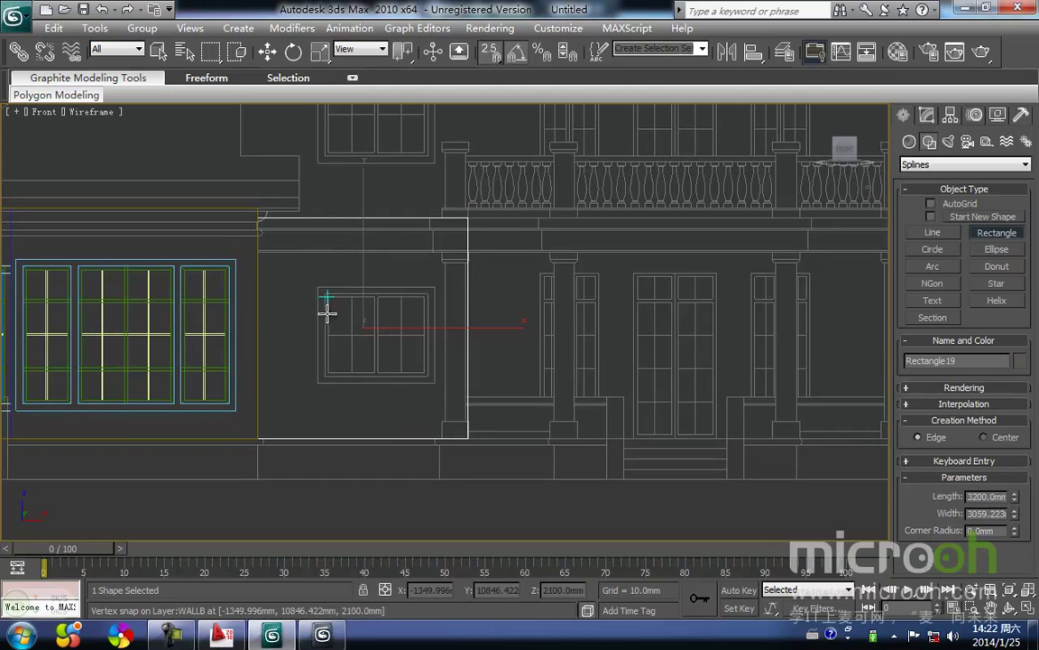
{"action": "left_click_drag", "start_coordinate": [327, 333], "coordinate": [435, 387]}
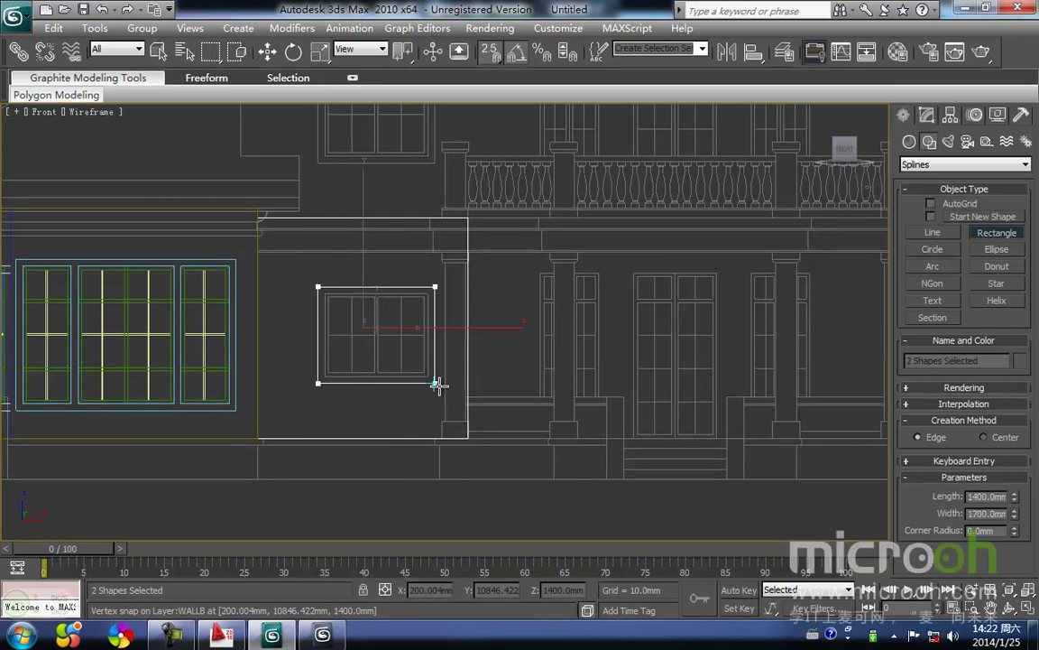
{"action": "key", "text": "w"}
{"action": "left_click", "coordinate": [505, 394]}
{"action": "left_click", "coordinate": [434, 368]}
{"action": "middle_click_drag", "start_coordinate": [365, 333], "coordinate": [381, 317]}
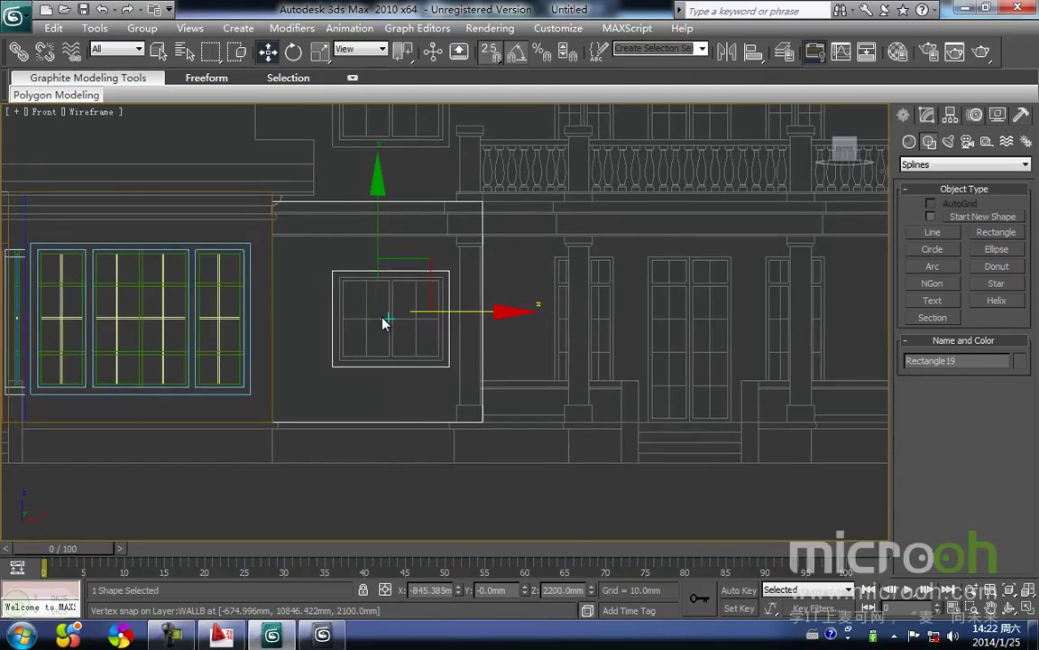
In the Top view, move the wall outline forward and snap it onto the inner face line of the small window's wall
{"action": "key", "text": "t"}
{"action": "key", "text": "z"}
{"action": "scroll", "coordinate": [457, 333], "scroll_direction": "down", "scroll_amount": 5}
{"action": "left_click_drag", "start_coordinate": [582, 364], "coordinate": [264, 191]}
{"action": "middle_click_drag", "start_coordinate": [337, 270], "coordinate": [341, 208]}
{"action": "scroll", "coordinate": [341, 207], "scroll_direction": "down", "scroll_amount": 4}
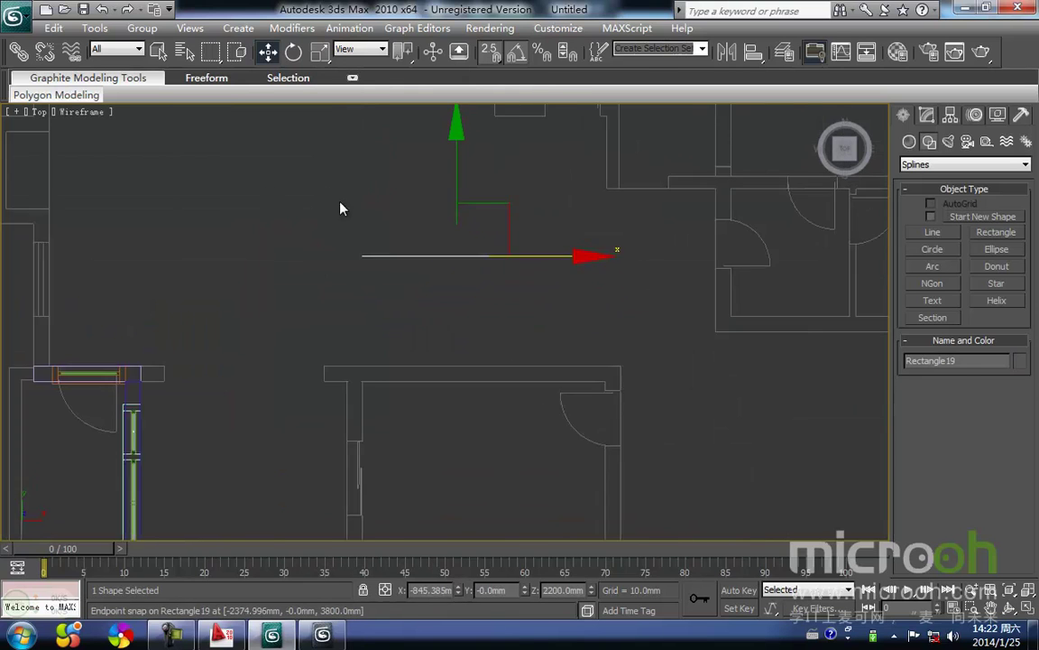
{"action": "key", "text": "space"}
{"action": "left_click_drag", "start_coordinate": [453, 198], "coordinate": [441, 494]}
{"action": "middle_click_drag", "start_coordinate": [441, 494], "coordinate": [450, 293]}
{"action": "scroll", "coordinate": [412, 303], "scroll_direction": "up", "scroll_amount": 5}
{"action": "middle_click_drag", "start_coordinate": [394, 315], "coordinate": [391, 367]}
{"action": "key", "text": "space"}
{"action": "left_click", "coordinate": [494, 389]}
{"action": "left_click_drag", "start_coordinate": [495, 388], "coordinate": [400, 278]}
Snap the wall outline's end vertices to the adjoining side wall's far face and to the right end of the plan's inner wall line
{"action": "middle_click_drag", "start_coordinate": [420, 286], "coordinate": [425, 290]}
{"action": "key", "text": "1"}
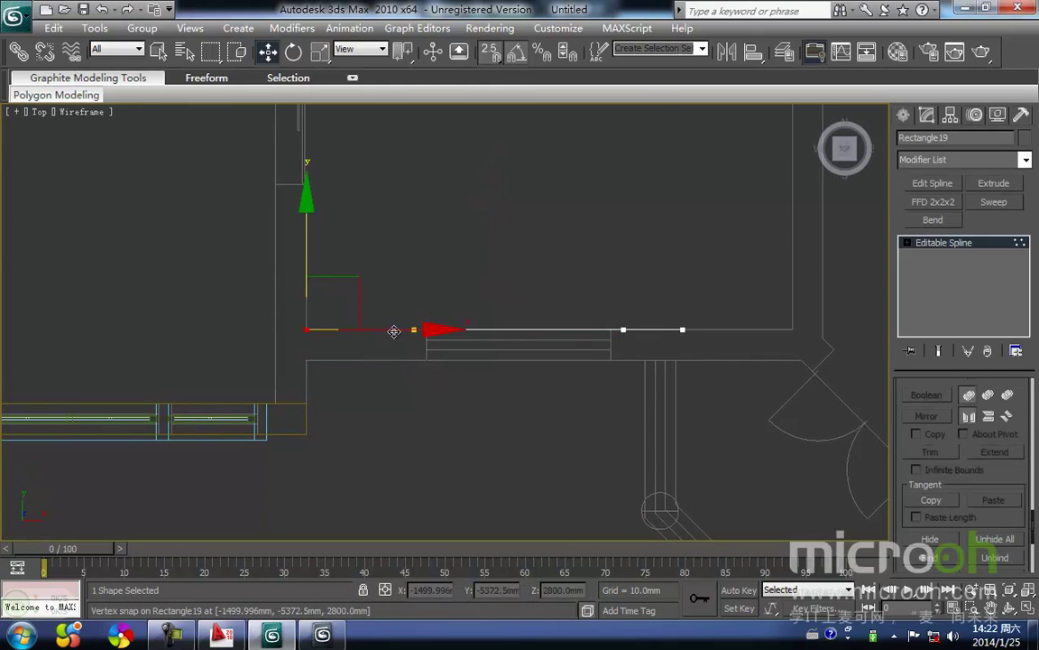
{"action": "left_click_drag", "start_coordinate": [297, 336], "coordinate": [276, 404]}
{"action": "key", "text": "space"}
{"action": "middle_click_drag", "start_coordinate": [668, 366], "coordinate": [331, 371]}
{"action": "left_click", "coordinate": [426, 333]}
{"action": "key", "text": "space"}
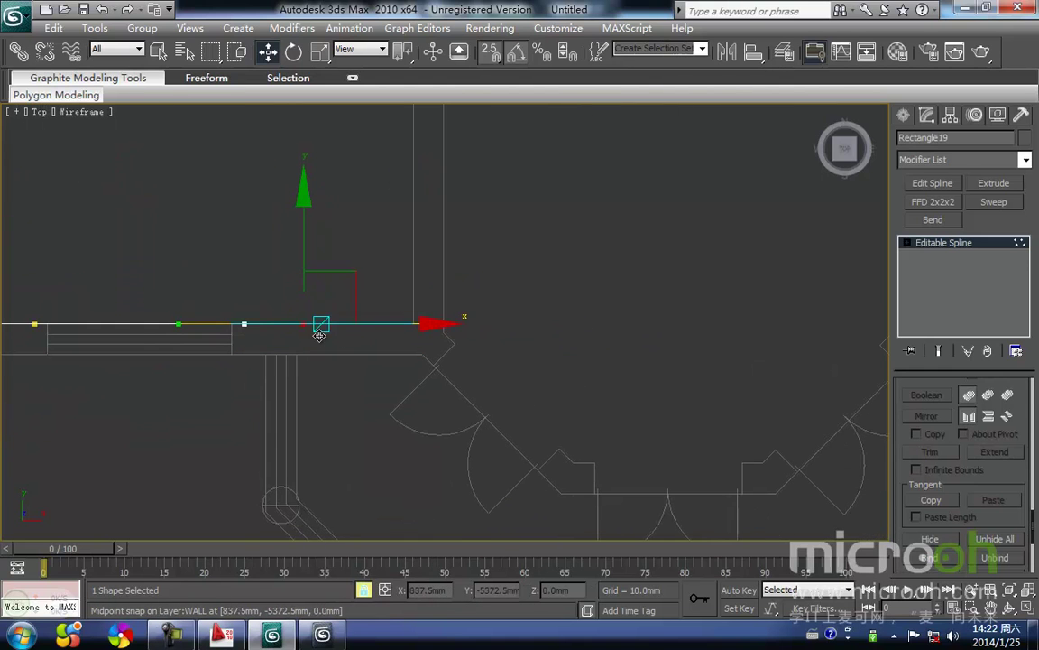
{"action": "left_click_drag", "start_coordinate": [309, 333], "coordinate": [411, 332]}
{"action": "key", "text": "space"}
{"action": "middle_click_drag", "start_coordinate": [359, 391], "coordinate": [548, 360]}
Extrude the wall outline with its window opening by 250 mm to match the plan's wall thickness
{"action": "scroll", "coordinate": [548, 360], "scroll_direction": "down", "scroll_amount": 2}
{"action": "key", "text": "f"}
{"action": "scroll", "coordinate": [434, 376], "scroll_direction": "up", "scroll_amount": 3}
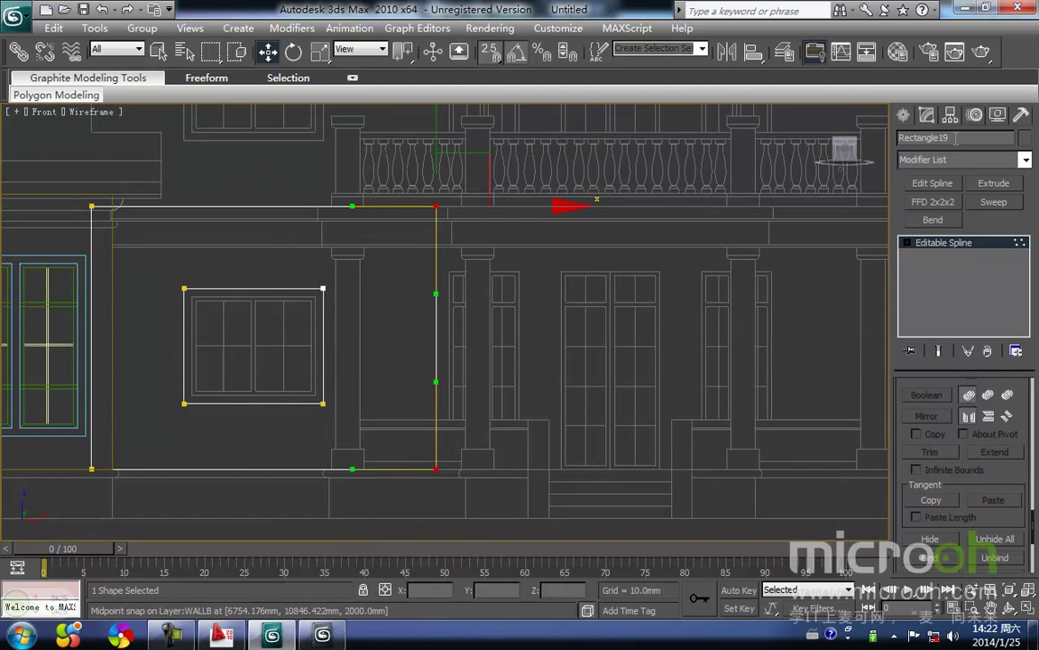
{"action": "left_click", "coordinate": [994, 182]}
{"action": "middle_click_drag", "start_coordinate": [390, 305], "coordinate": [430, 278]}
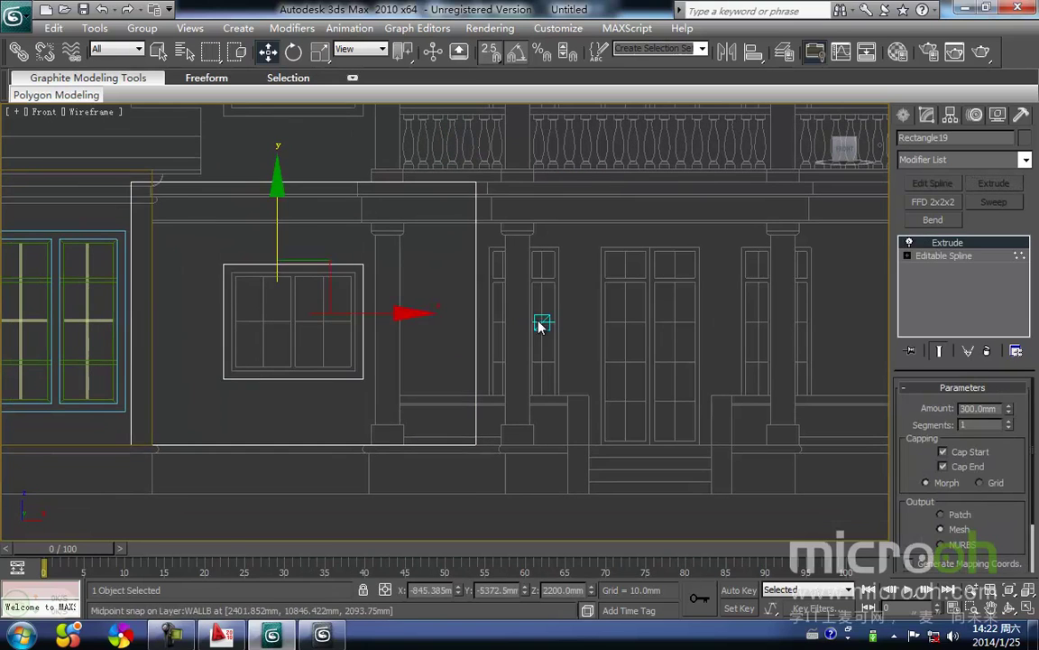
{"action": "key", "text": "t"}
{"action": "key", "text": "z"}
{"action": "scroll", "coordinate": [407, 289], "scroll_direction": "down", "scroll_amount": 2}
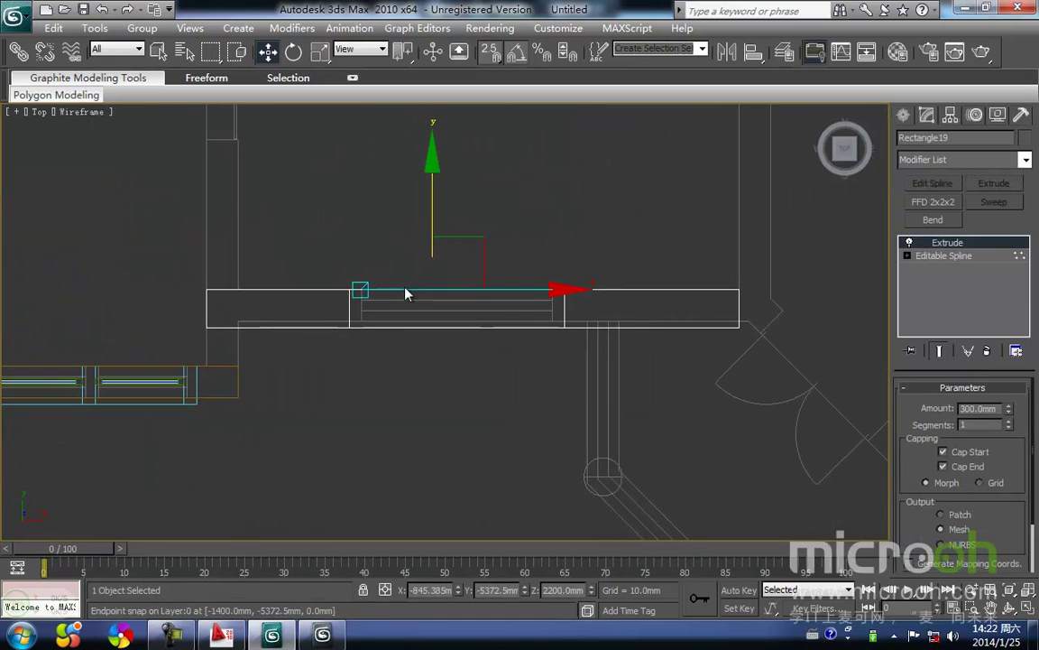
{"action": "middle_click_drag", "start_coordinate": [520, 364], "coordinate": [484, 359]}
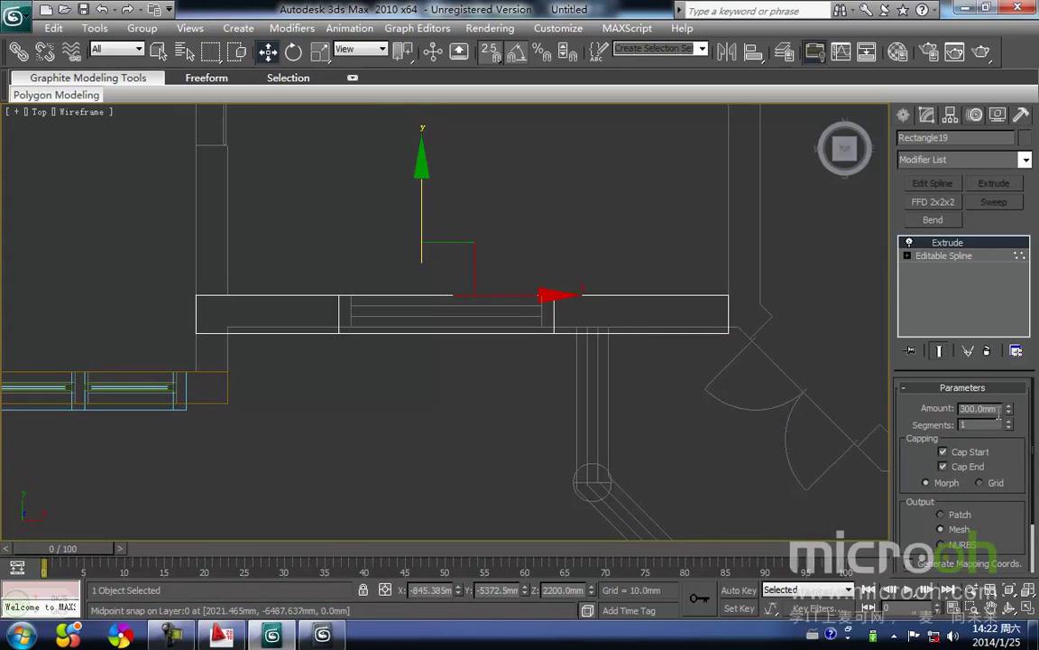
{"action": "type", "text": "250"}
{"action": "key", "text": "Return"}
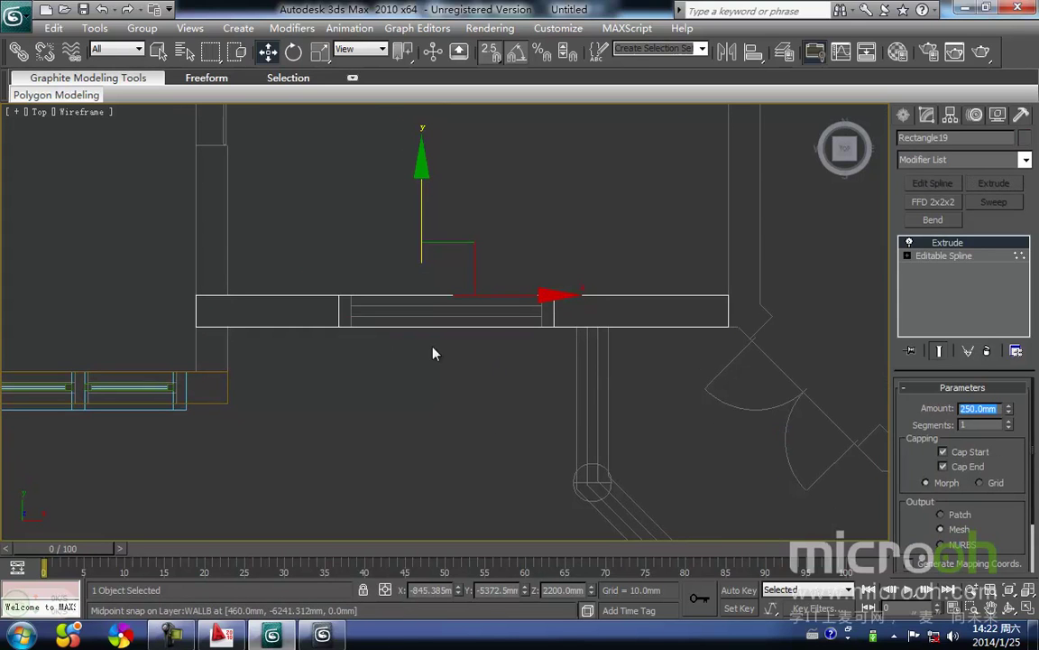
Assign the dark brown 文化石贴面 material to the new wall section, deselect it and minimize the Material Editor
{"action": "left_click", "coordinate": [409, 364]}
{"action": "left_click", "coordinate": [392, 293]}
{"action": "key", "text": "f"}
{"action": "key", "text": "z"}
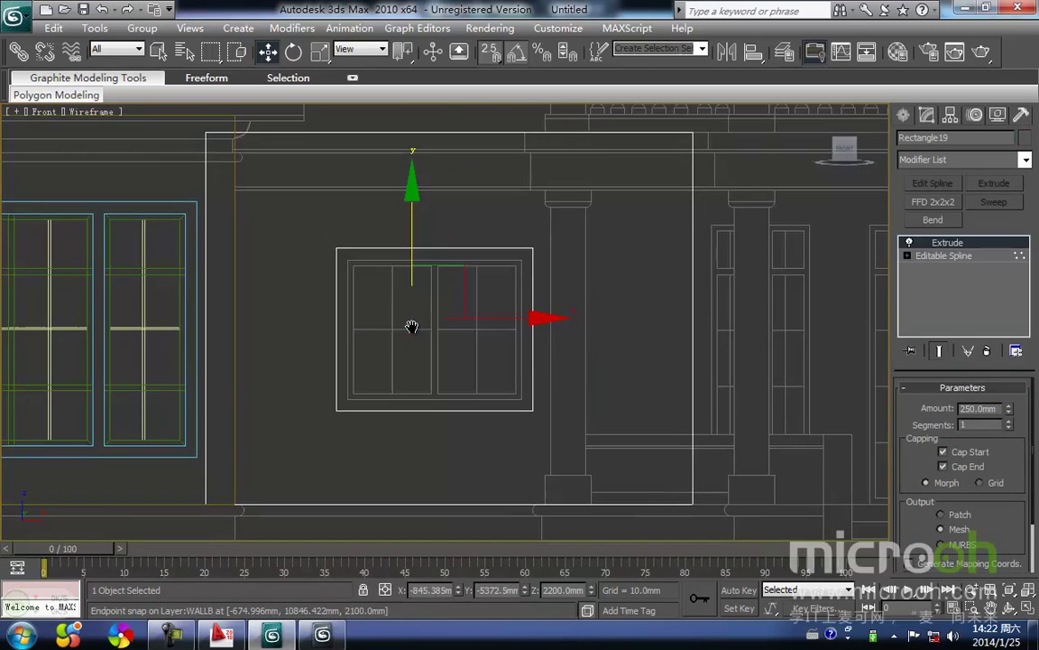
{"action": "key", "text": "F3"}
{"action": "middle_click_drag", "start_coordinate": [447, 346], "coordinate": [453, 337]}
{"action": "key", "text": "m"}
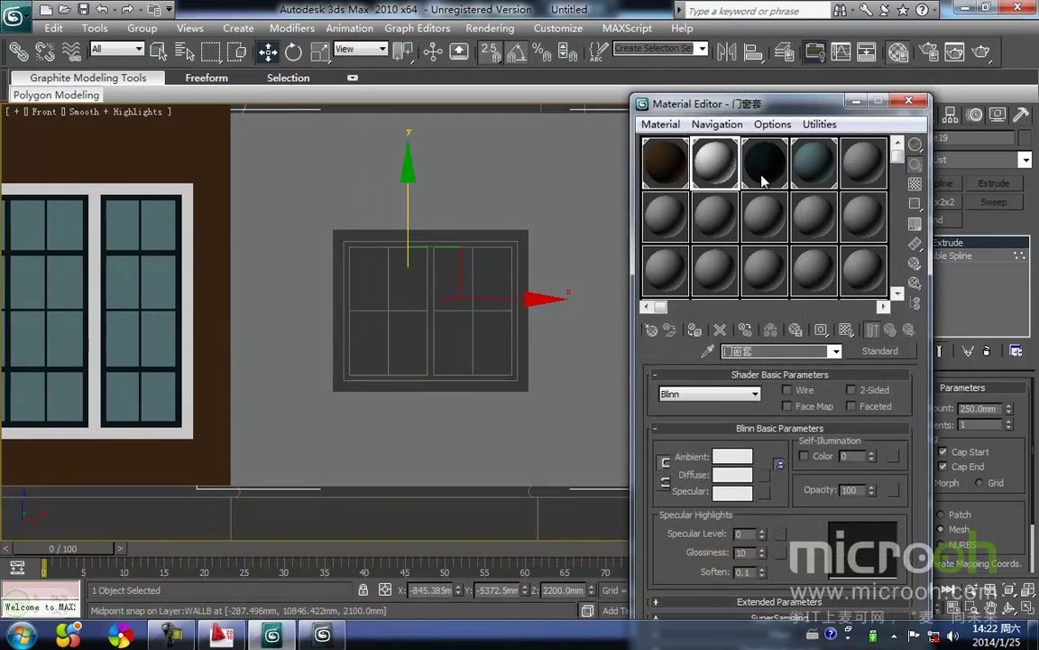
{"action": "left_click", "coordinate": [673, 178]}
{"action": "left_click", "coordinate": [695, 331]}
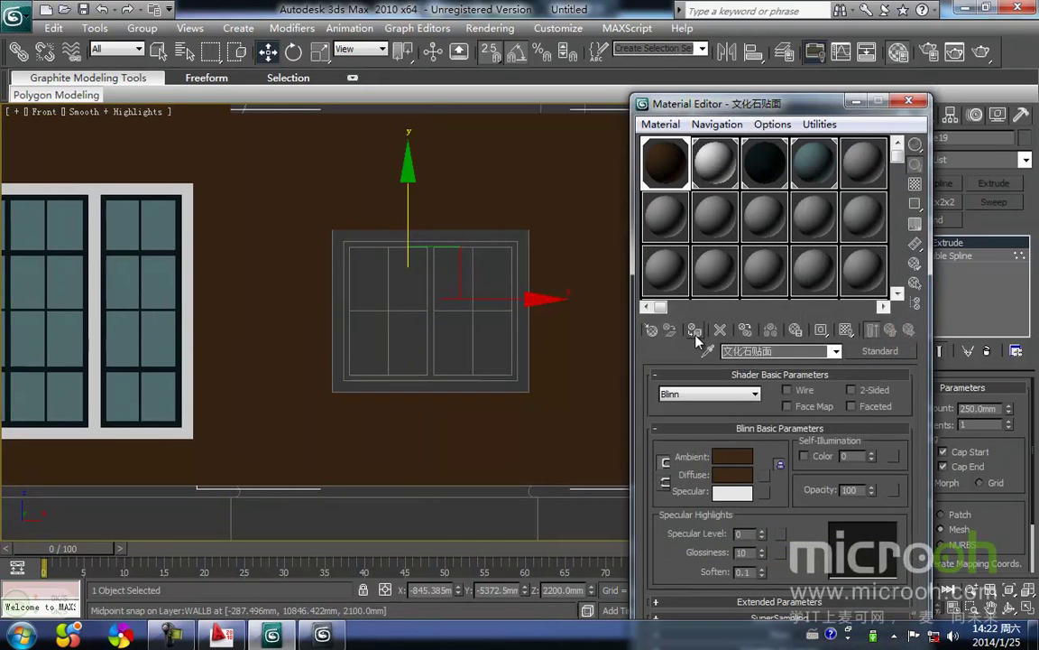
{"action": "left_click", "coordinate": [469, 535]}
{"action": "middle_click_drag", "start_coordinate": [365, 524], "coordinate": [376, 508]}
{"action": "left_click", "coordinate": [856, 102]}
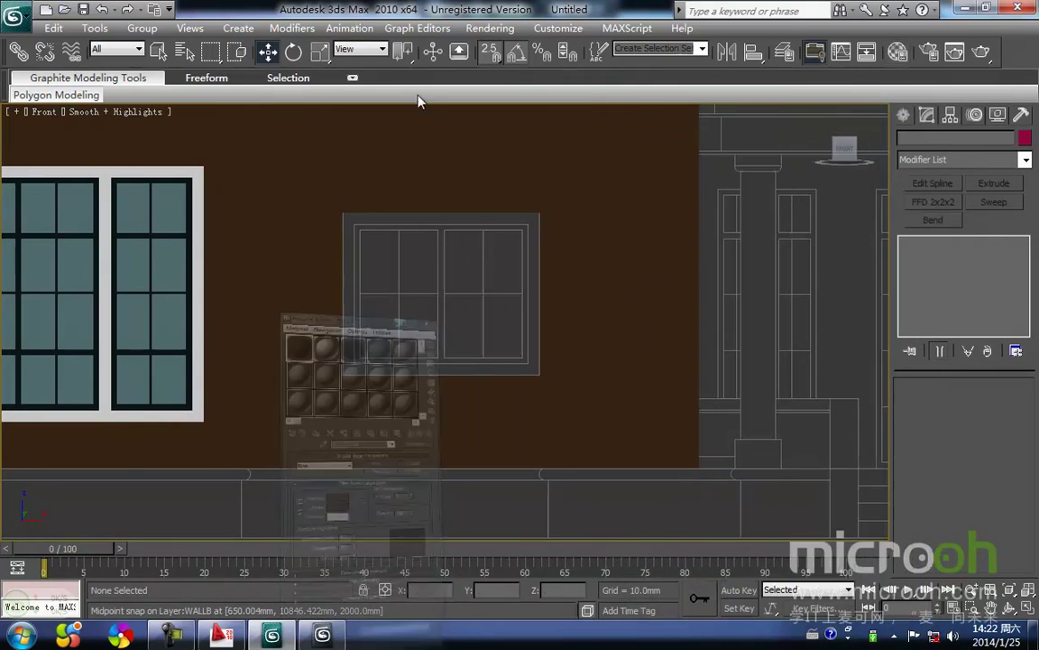
Draw a 1400 × 1700 mm rectangle snapped to the small window's opening, plus an inner rectangle on the casing's inner line, as one shape
{"action": "middle_click_drag", "start_coordinate": [499, 336], "coordinate": [521, 327]}
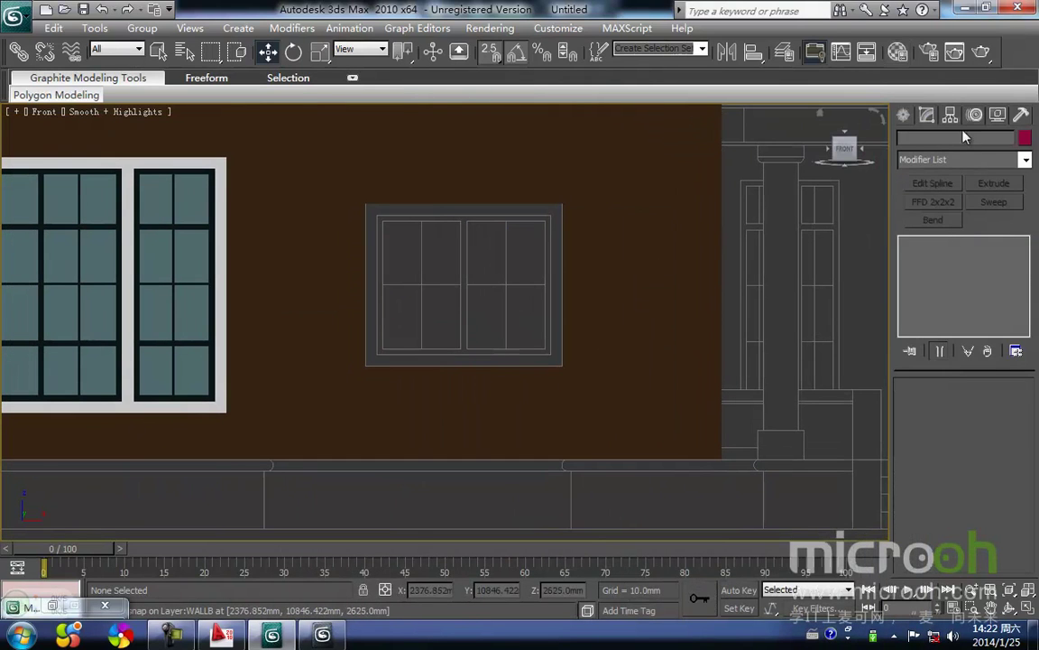
{"action": "left_click", "coordinate": [905, 115]}
{"action": "left_click", "coordinate": [996, 232]}
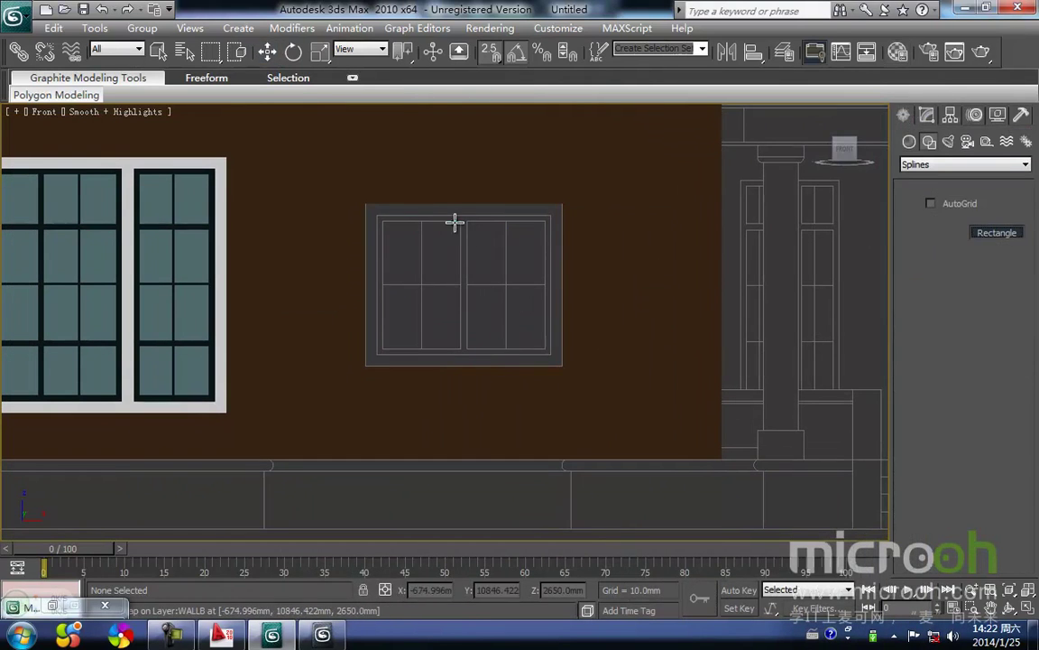
{"action": "middle_click_drag", "start_coordinate": [454, 225], "coordinate": [486, 219]}
{"action": "left_click_drag", "start_coordinate": [388, 198], "coordinate": [594, 362]}
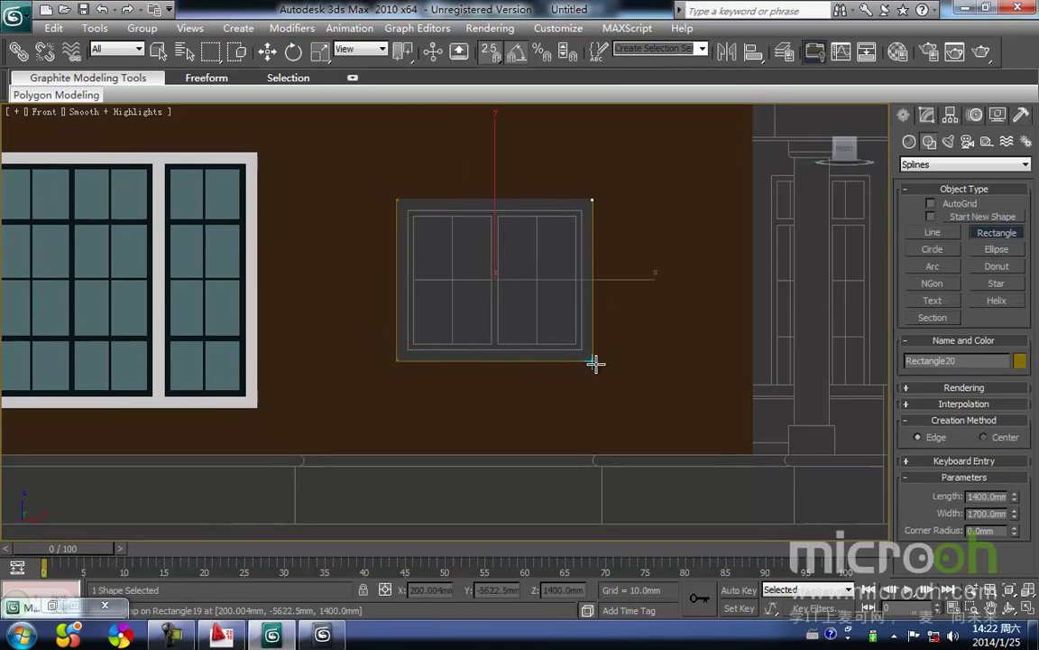
{"action": "middle_click_drag", "start_coordinate": [454, 301], "coordinate": [450, 325]}
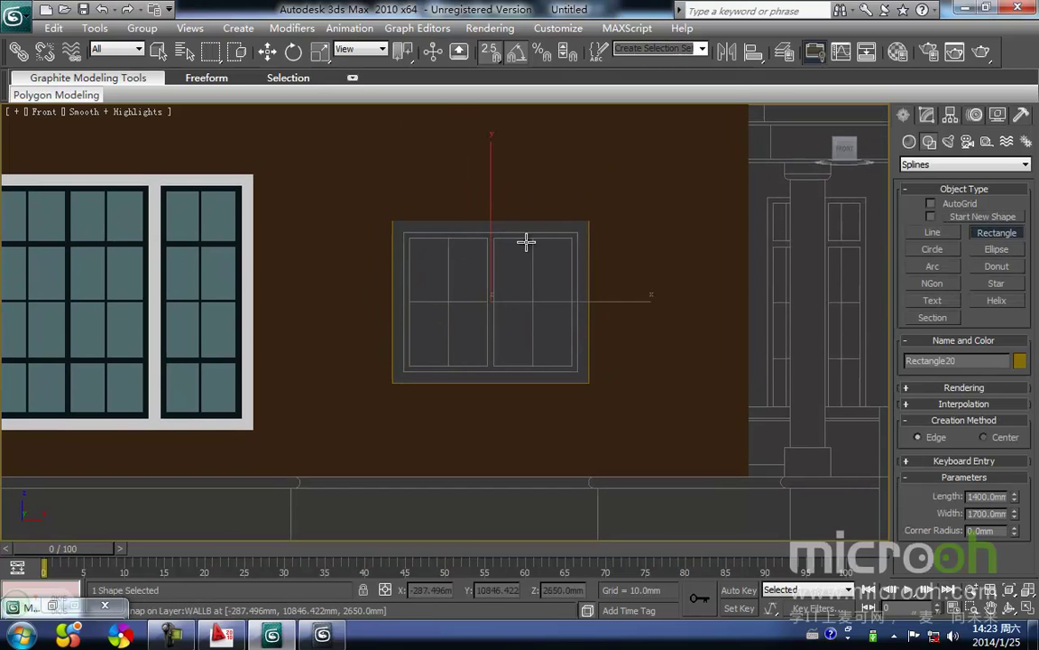
{"action": "left_click_drag", "start_coordinate": [402, 232], "coordinate": [579, 372]}
{"action": "key", "text": "w"}
Extrude the small window's casing outline by 300 mm
{"action": "mouse_move", "coordinate": [512, 341]}
{"action": "middle_mouse_down"}
{"action": "mouse_move", "coordinate": [536, 328]}
{"action": "mouse_move", "coordinate": [495, 331]}
{"action": "middle_mouse_up"}
{"action": "key", "text": "t"}
{"action": "key", "text": "z"}
{"action": "scroll", "coordinate": [462, 371], "scroll_direction": "down", "scroll_amount": 5}
{"action": "scroll", "coordinate": [496, 331], "scroll_direction": "down", "scroll_amount": 2}
{"action": "scroll", "coordinate": [540, 365], "scroll_direction": "down", "scroll_amount": 1}
{"action": "middle_click_drag", "start_coordinate": [540, 365], "coordinate": [551, 339]}
{"action": "left_click", "coordinate": [928, 118]}
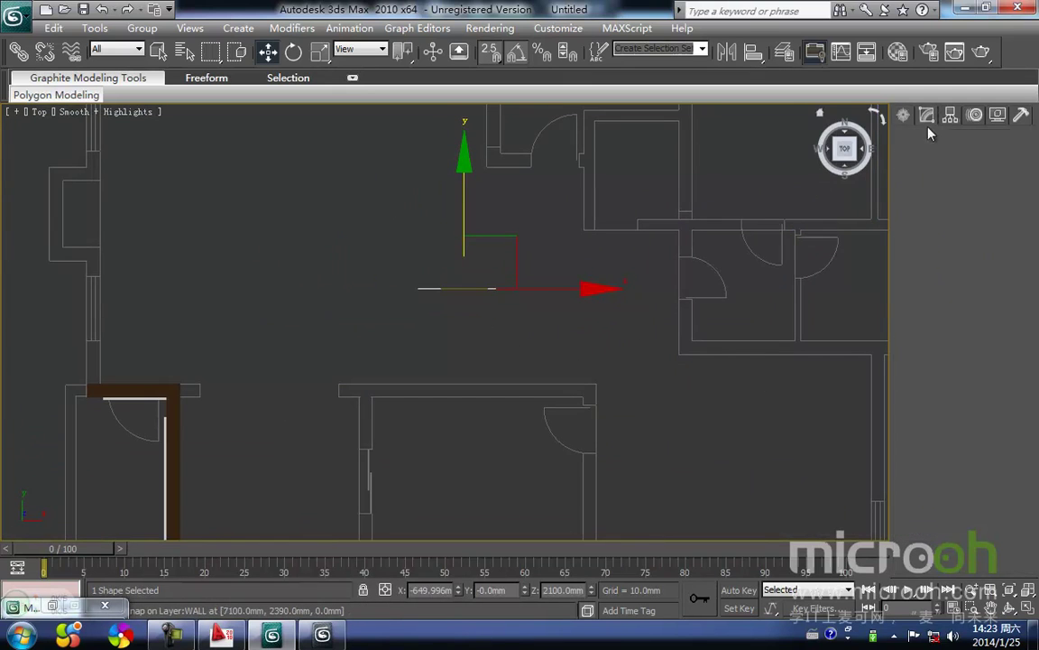
{"action": "left_click", "coordinate": [994, 183]}
{"action": "left_click", "coordinate": [997, 408]}
{"action": "type", "text": "300"}
{"action": "key", "text": "Return"}
In the Top view, move the extruded casing forward onto the small window's wall and snap it to the wall's inner face
{"action": "middle_click_drag", "start_coordinate": [480, 366], "coordinate": [485, 311]}
{"action": "key", "text": "F3"}
{"action": "key", "text": "space"}
{"action": "left_click_drag", "start_coordinate": [425, 232], "coordinate": [417, 458]}
{"action": "middle_click_drag", "start_coordinate": [415, 459], "coordinate": [434, 308]}
{"action": "left_click_drag", "start_coordinate": [440, 316], "coordinate": [445, 372]}
{"action": "middle_click_drag", "start_coordinate": [457, 352], "coordinate": [459, 322]}
Assign the white 门窗套 material to the casing in the Front view, minimize the Material Editor and deselect the casing
{"action": "key", "text": "f"}
{"action": "key", "text": "z"}
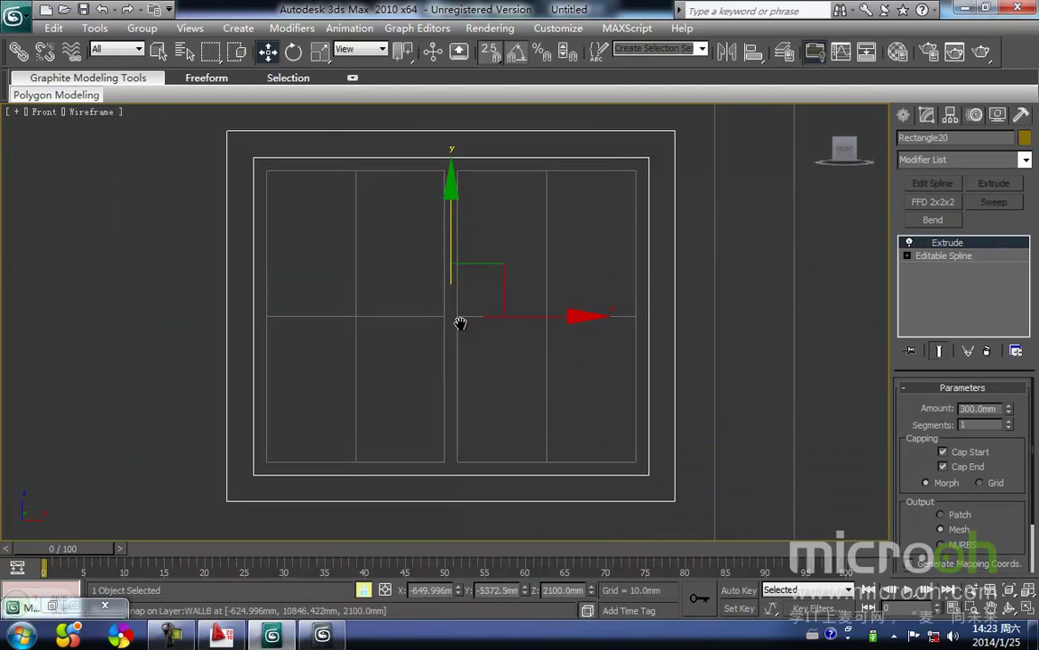
{"action": "key", "text": "F3"}
{"action": "middle_click_drag", "start_coordinate": [436, 371], "coordinate": [436, 359]}
{"action": "key", "text": "m"}
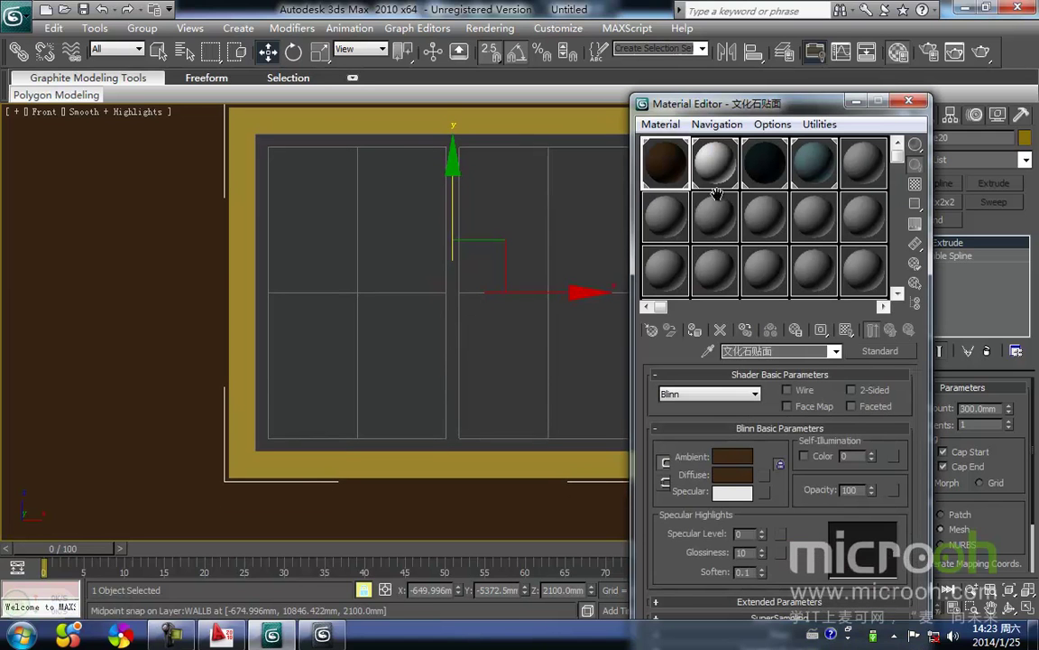
{"action": "left_click", "coordinate": [711, 176]}
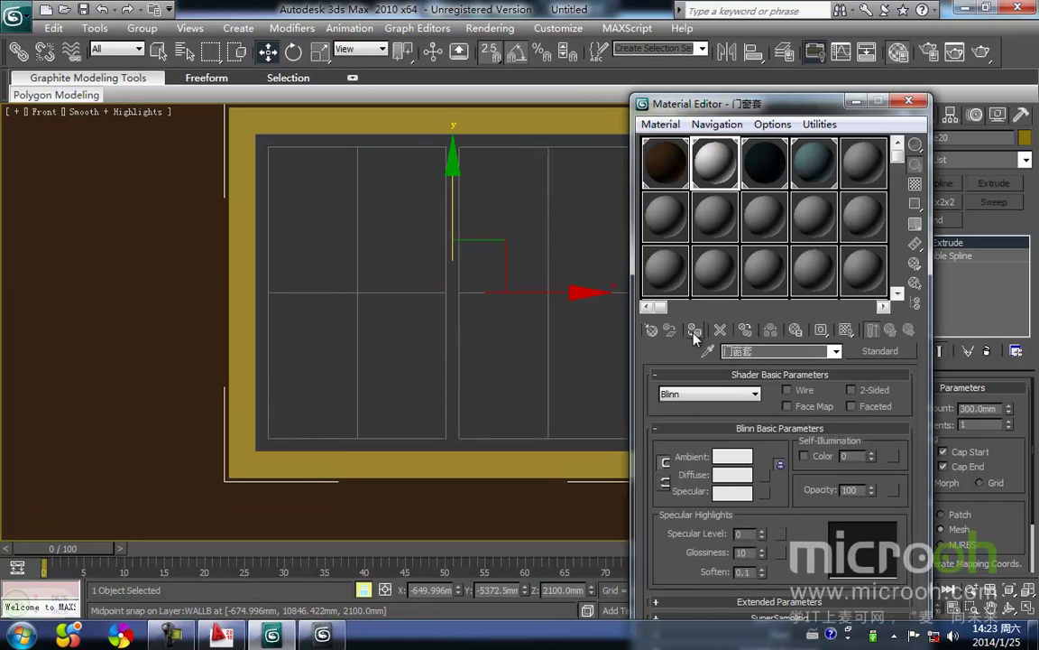
{"action": "left_click", "coordinate": [695, 330]}
{"action": "left_click", "coordinate": [857, 102]}
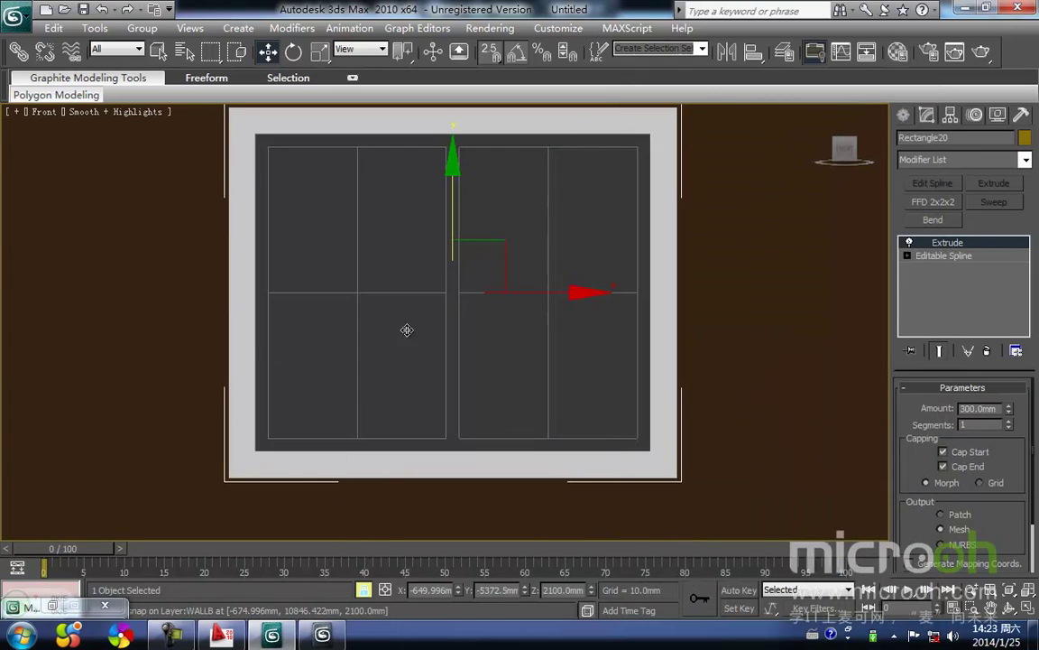
{"action": "key", "text": "z"}
{"action": "key", "text": "space"}
{"action": "left_click", "coordinate": [501, 401]}
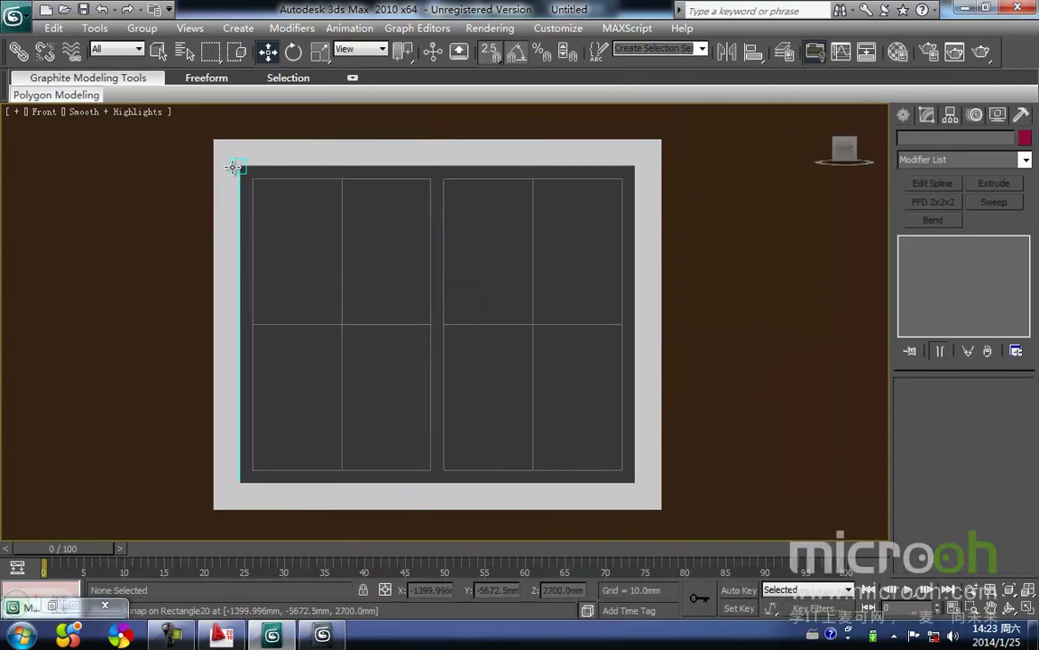
Draw a 1200 × 1500 mm rectangle snapped to the inner corners of the small window's casing
{"action": "left_click", "coordinate": [903, 115]}
{"action": "left_click", "coordinate": [996, 233]}
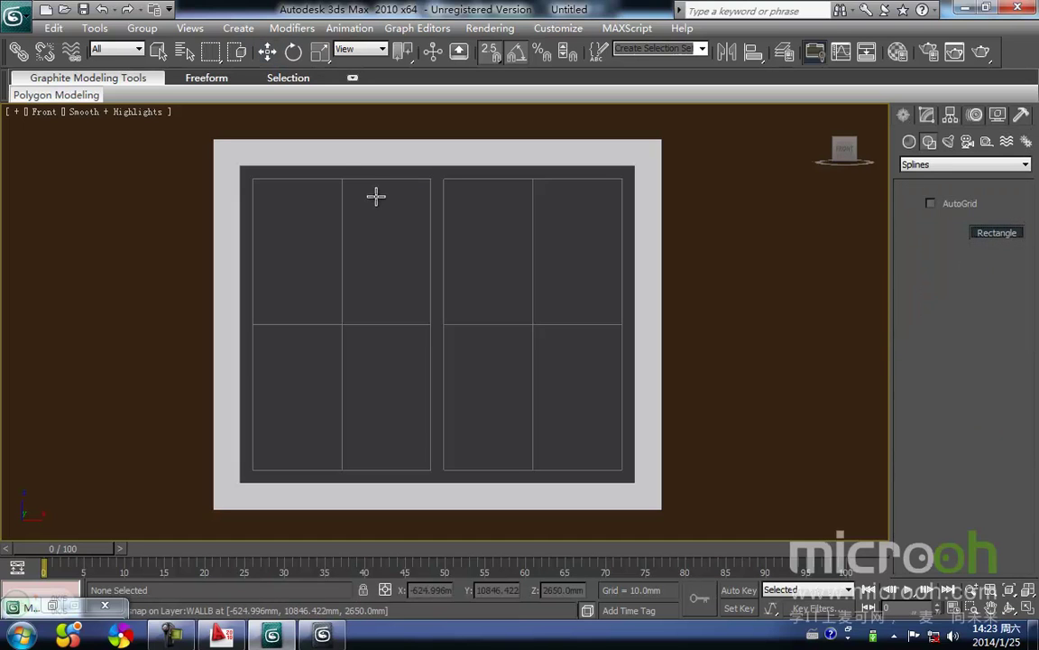
{"action": "left_click_drag", "start_coordinate": [248, 170], "coordinate": [643, 486]}
{"action": "key", "text": "w"}
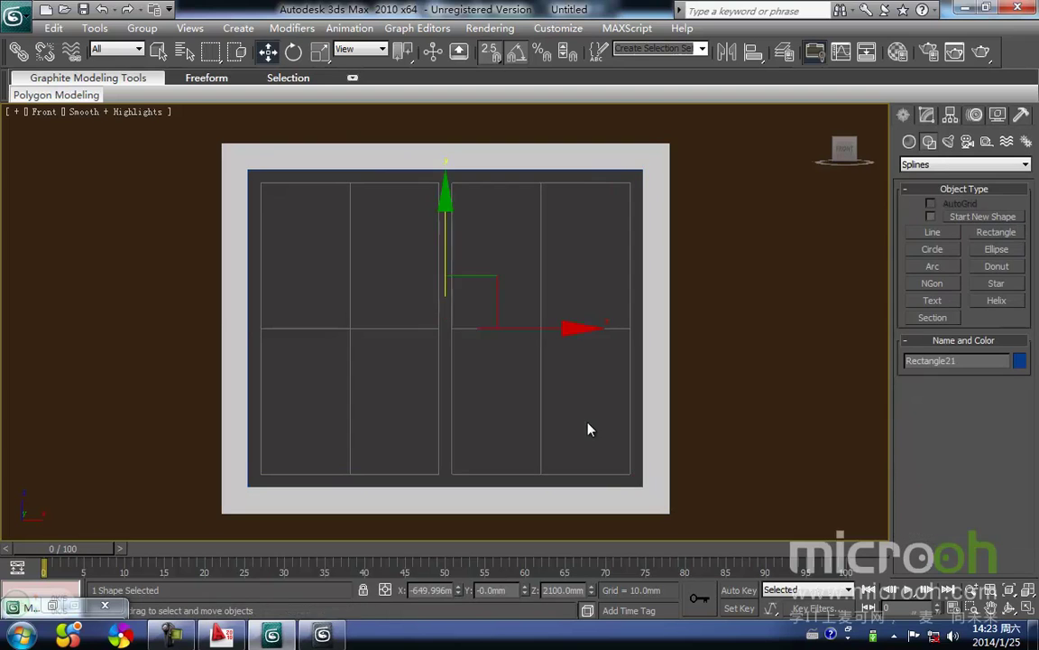
Add Edit Spline to the inner rectangle and copy its right segment onto the window's central mullion line
{"action": "middle_click_drag", "start_coordinate": [586, 425], "coordinate": [468, 412]}
{"action": "left_click", "coordinate": [929, 114]}
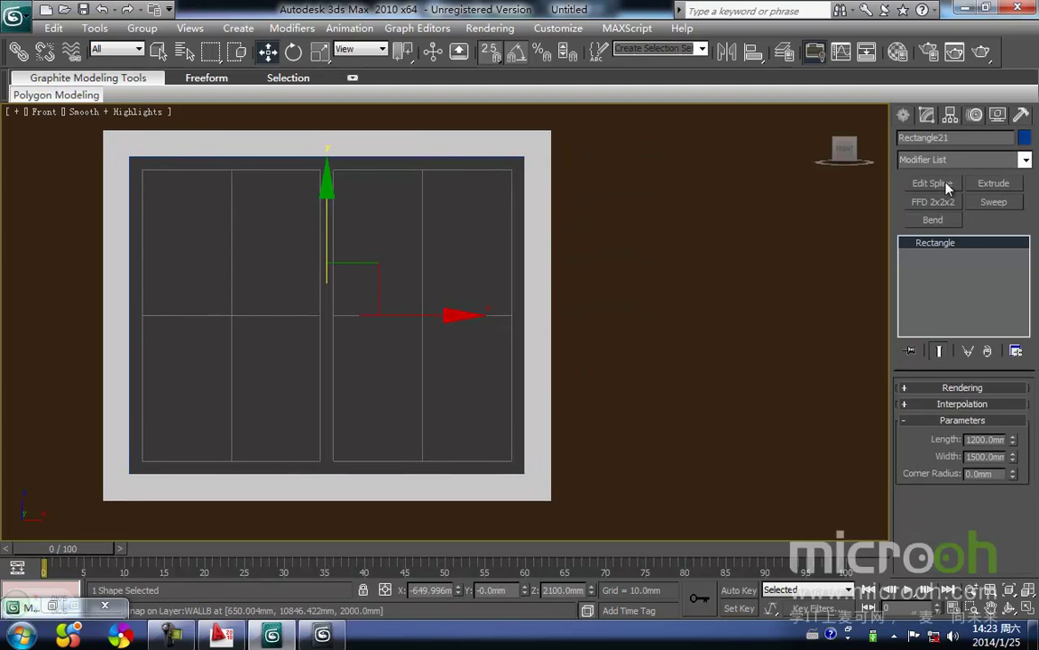
{"action": "left_click", "coordinate": [947, 187]}
{"action": "middle_click_drag", "start_coordinate": [424, 366], "coordinate": [450, 390]}
{"action": "key", "text": "1"}
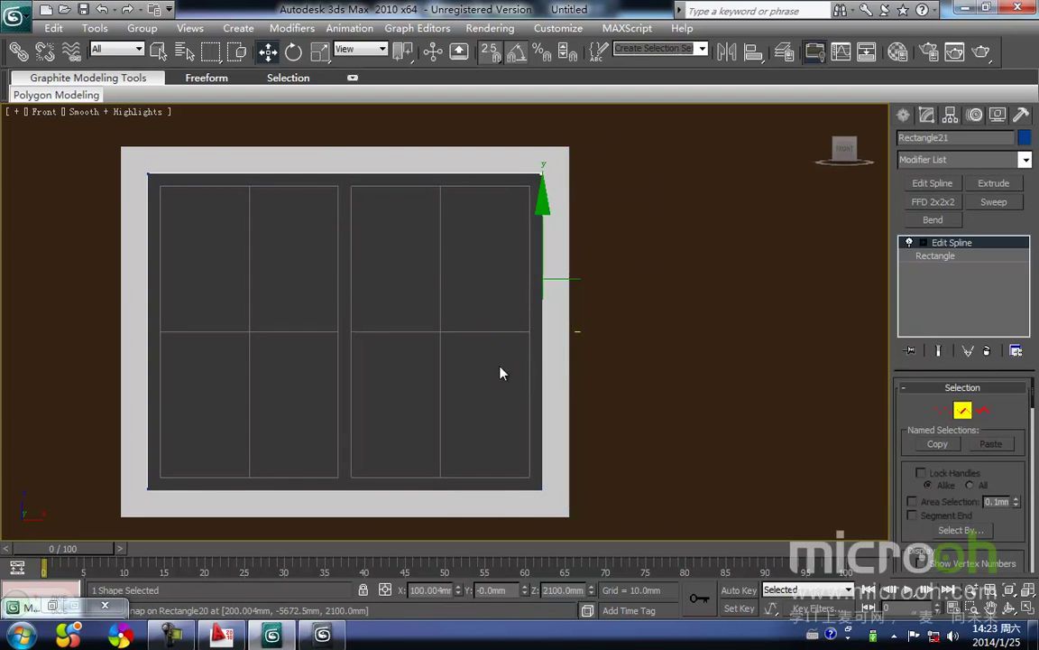
{"action": "middle_click_drag", "start_coordinate": [550, 475], "coordinate": [561, 456]}
{"action": "left_click_drag", "start_coordinate": [556, 473], "coordinate": [363, 460], "text": "shift"}
{"action": "middle_click_drag", "start_coordinate": [393, 434], "coordinate": [469, 469]}
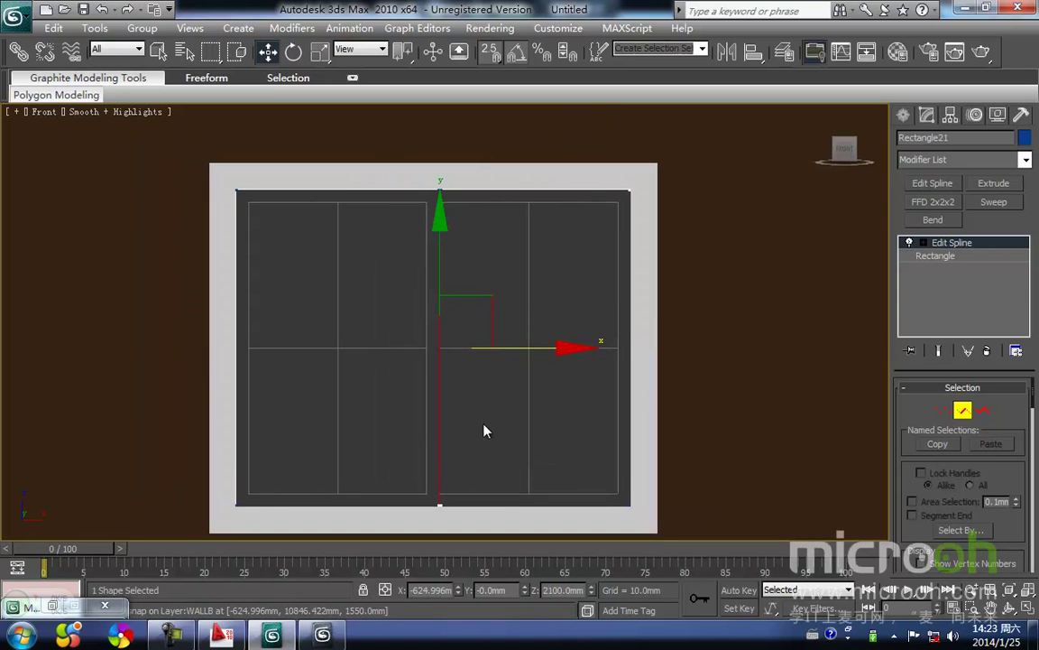
{"action": "left_click", "coordinate": [484, 431]}
Sweep the window frame outline with a 50 × 50 mm section and deselect it
{"action": "left_click", "coordinate": [996, 202]}
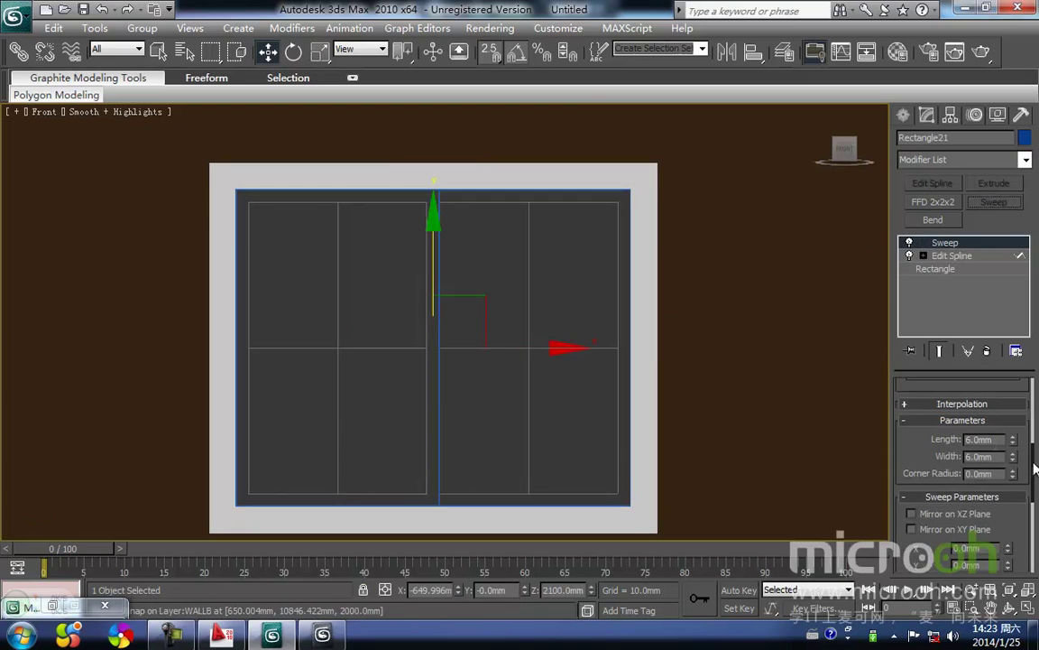
{"action": "double_click", "coordinate": [989, 439]}
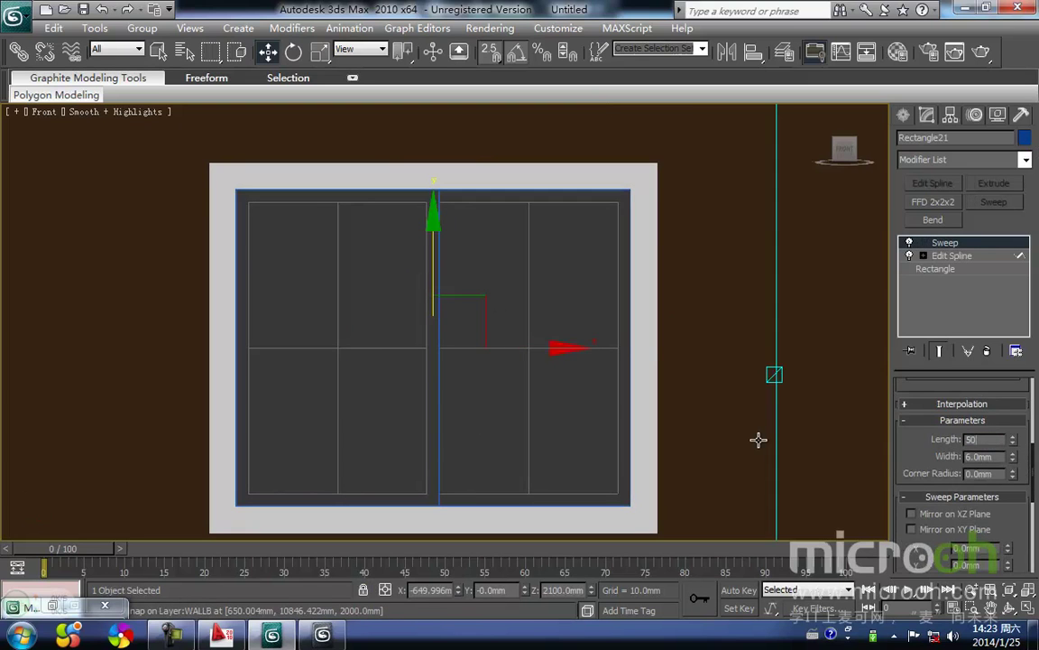
{"action": "type", "text": "50"}
{"action": "key", "text": "Return"}
{"action": "left_click", "coordinate": [522, 414]}
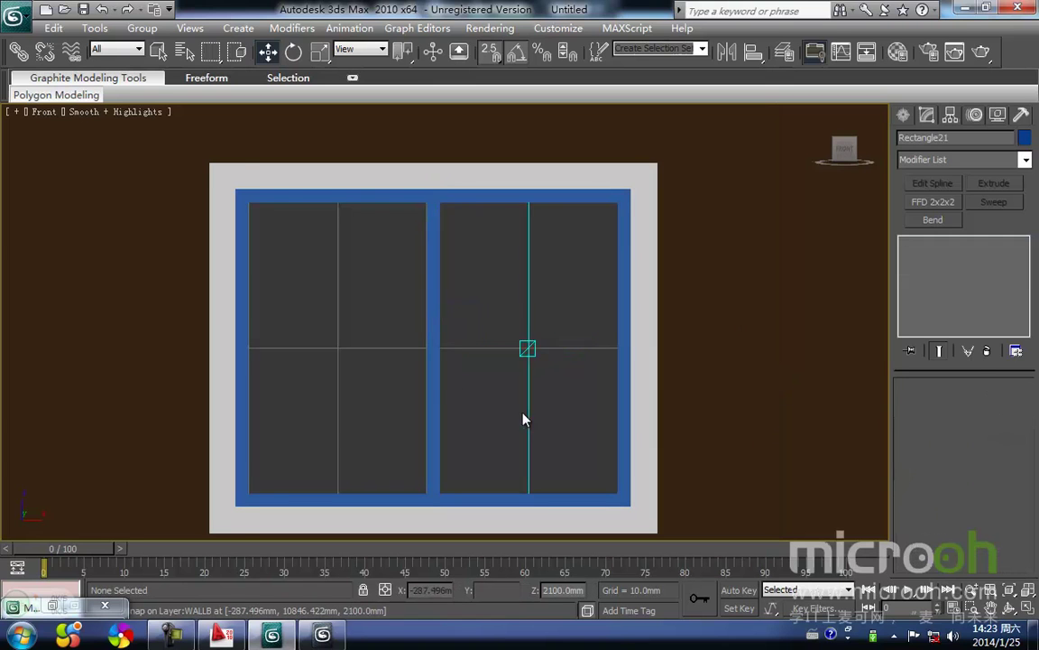
Align the window frame to the wall, centre to centre, in screen Z position only
{"action": "middle_click_drag", "start_coordinate": [482, 394], "coordinate": [534, 388]}
{"action": "left_click", "coordinate": [485, 383]}
{"action": "scroll", "coordinate": [404, 350], "scroll_direction": "down", "scroll_amount": 4}
{"action": "middle_click_drag", "start_coordinate": [411, 362], "coordinate": [451, 361]}
{"action": "scroll", "coordinate": [451, 361], "scroll_direction": "up", "scroll_amount": 2}
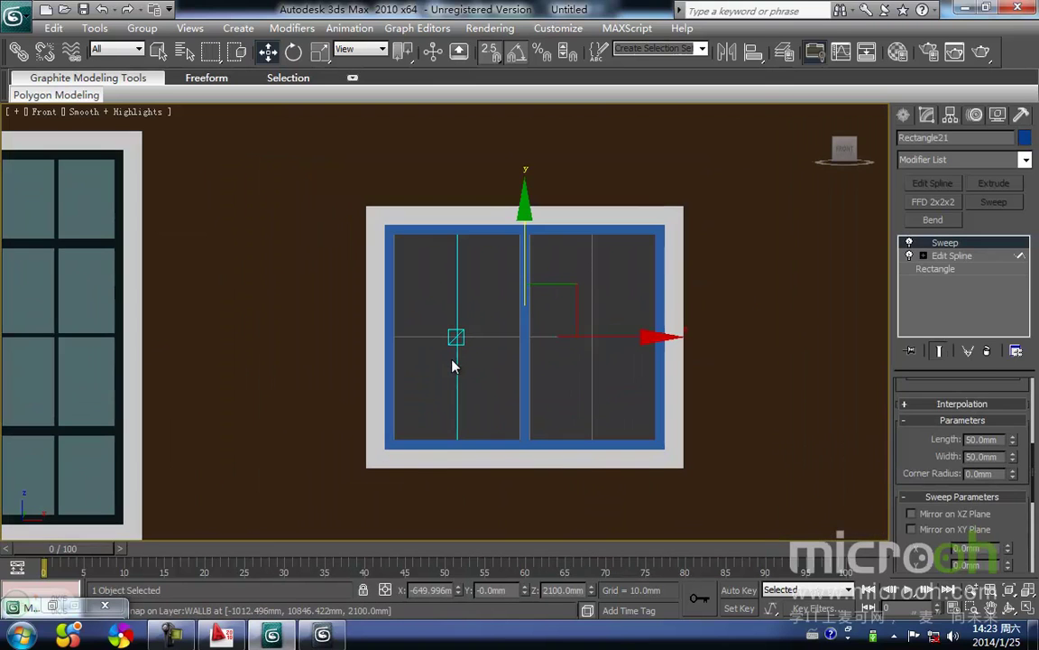
{"action": "key", "text": "alt+a"}
{"action": "left_click", "coordinate": [643, 382]}
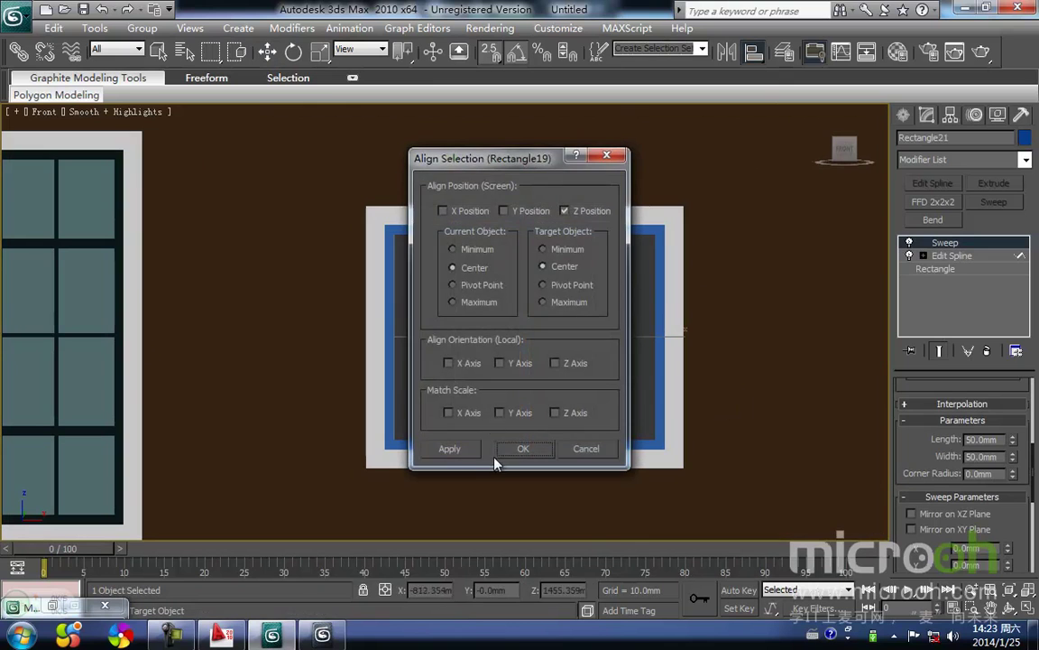
{"action": "left_click", "coordinate": [522, 448]}
{"action": "left_click", "coordinate": [566, 403]}
Assign the dark 门窗框 material to the small window's frame and minimize the Material Editor
{"action": "left_click", "coordinate": [523, 370]}
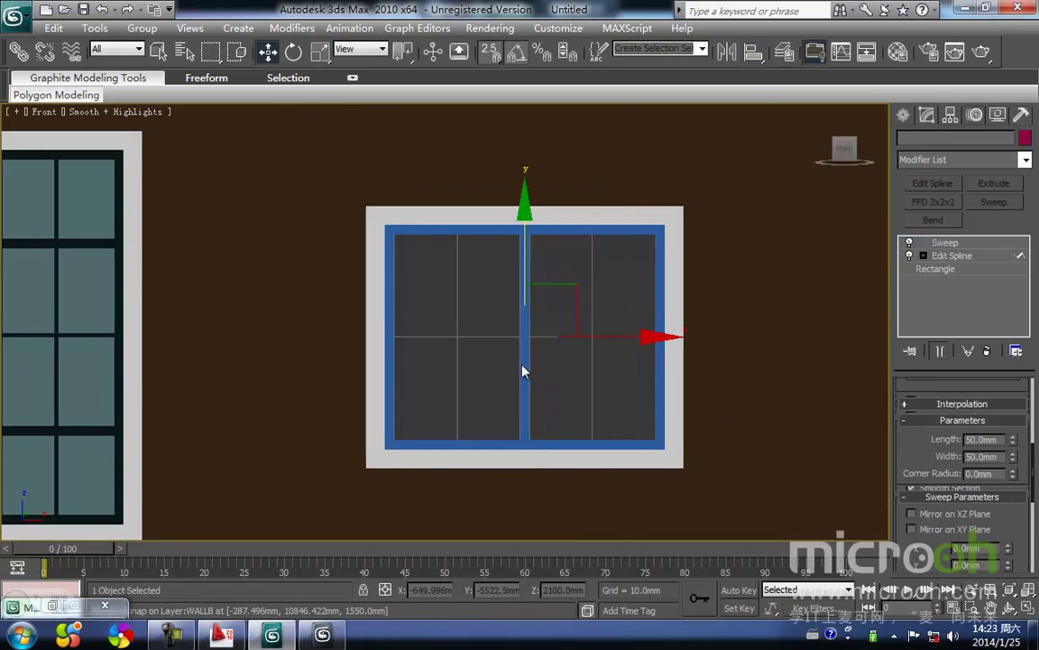
{"action": "middle_click_drag", "start_coordinate": [523, 370], "coordinate": [525, 364]}
{"action": "key", "text": "m"}
{"action": "left_click", "coordinate": [754, 172]}
{"action": "left_click", "coordinate": [695, 332]}
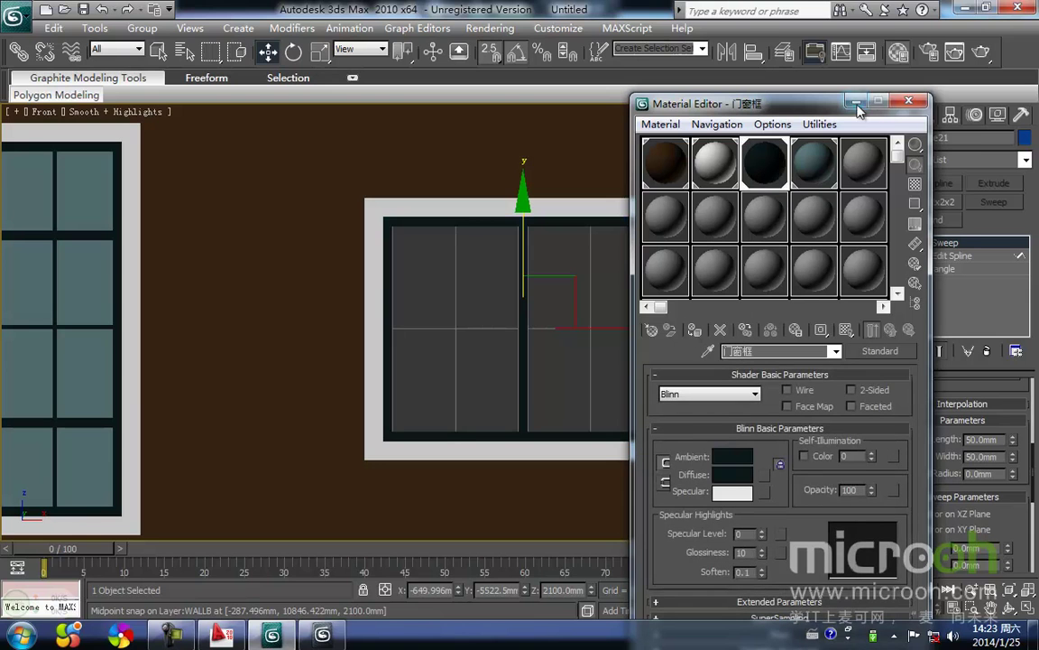
{"action": "left_click", "coordinate": [855, 103]}
In wireframe display, draw a horizontal glazing-bar line at mid-height between the left and right inner edges of the frame
{"action": "middle_click_drag", "start_coordinate": [564, 321], "coordinate": [548, 365]}
{"action": "key", "text": "F3"}
{"action": "right_click", "coordinate": [545, 401]}
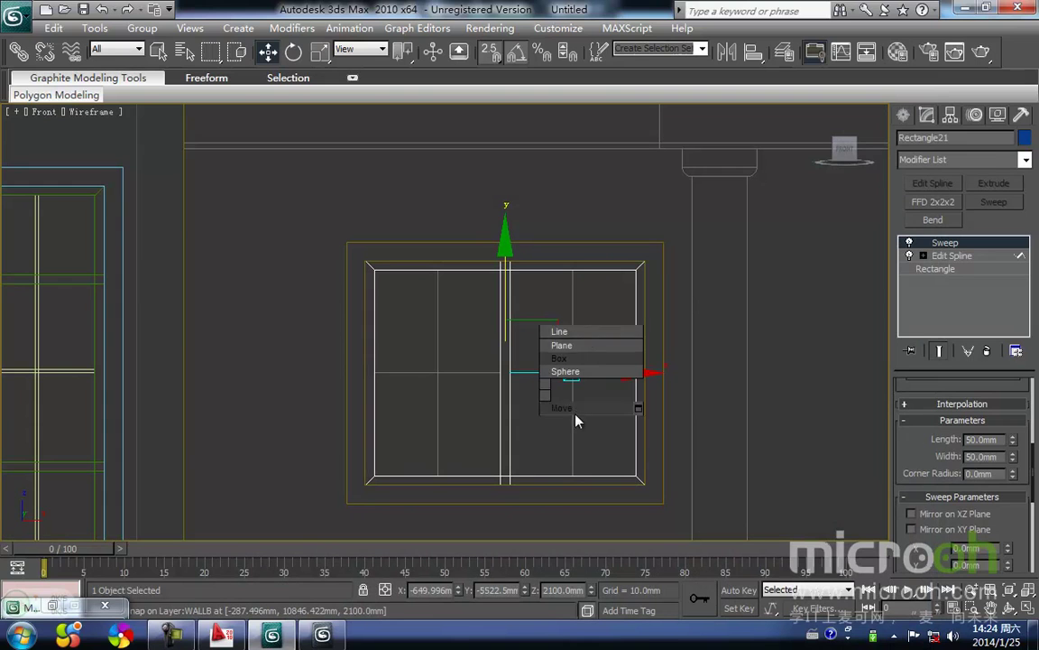
{"action": "left_click", "coordinate": [569, 408]}
{"action": "left_click", "coordinate": [904, 115]}
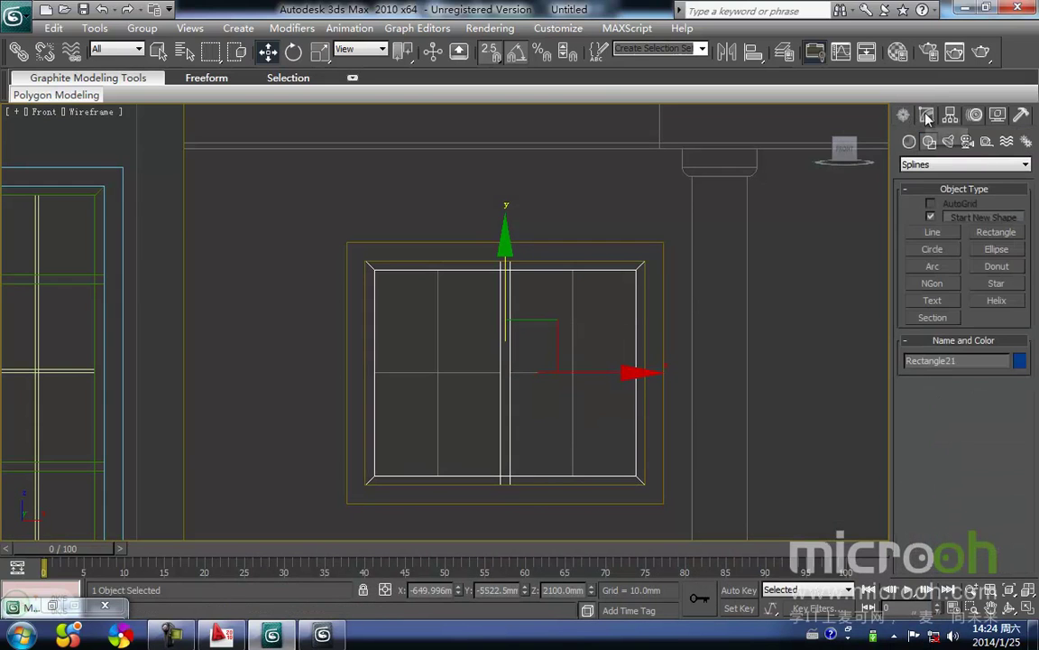
{"action": "left_click", "coordinate": [933, 232]}
{"action": "middle_click_drag", "start_coordinate": [297, 363], "coordinate": [301, 357]}
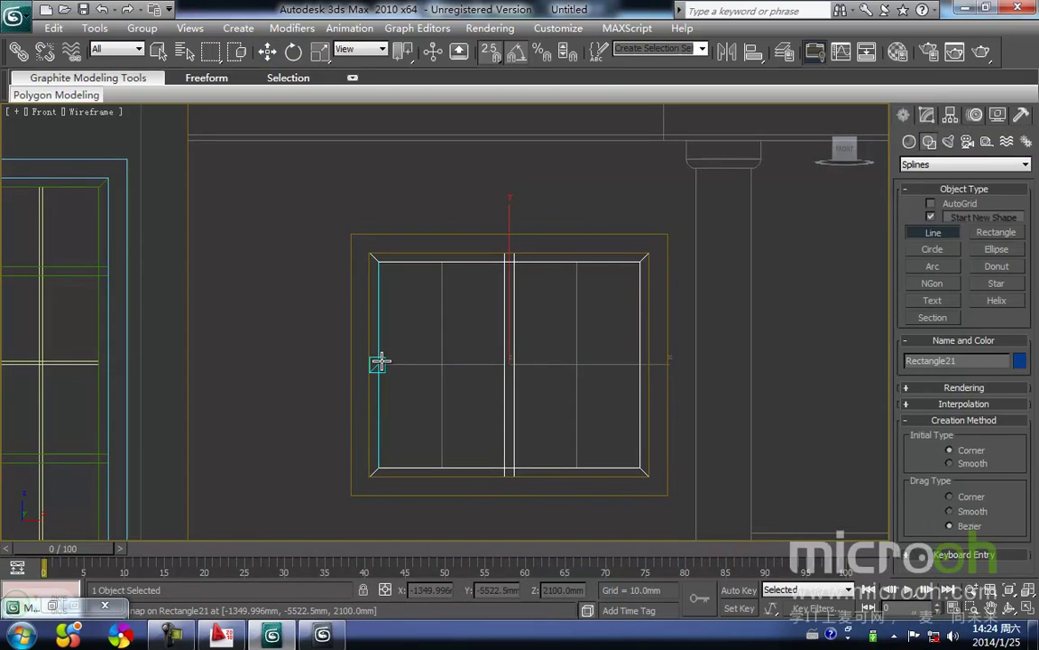
{"action": "left_click", "coordinate": [379, 363]}
{"action": "left_click", "coordinate": [639, 365]}
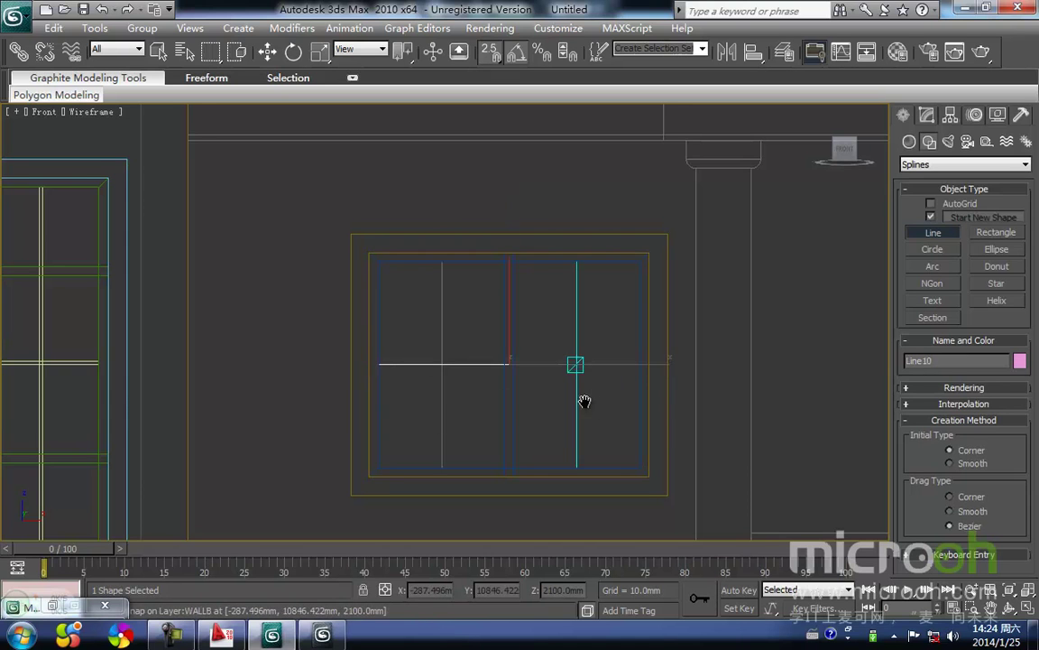
{"action": "middle_click_drag", "start_coordinate": [585, 400], "coordinate": [583, 386]}
{"action": "right_click", "coordinate": [583, 386]}
Draw vertical glazing-bar lines down the middle of the left and right sashes, and deselect them
{"action": "left_click", "coordinate": [440, 247]}
{"action": "left_click", "coordinate": [439, 452]}
{"action": "right_click", "coordinate": [480, 406]}
{"action": "middle_click_drag", "start_coordinate": [480, 406], "coordinate": [411, 420]}
{"action": "left_click", "coordinate": [506, 262]}
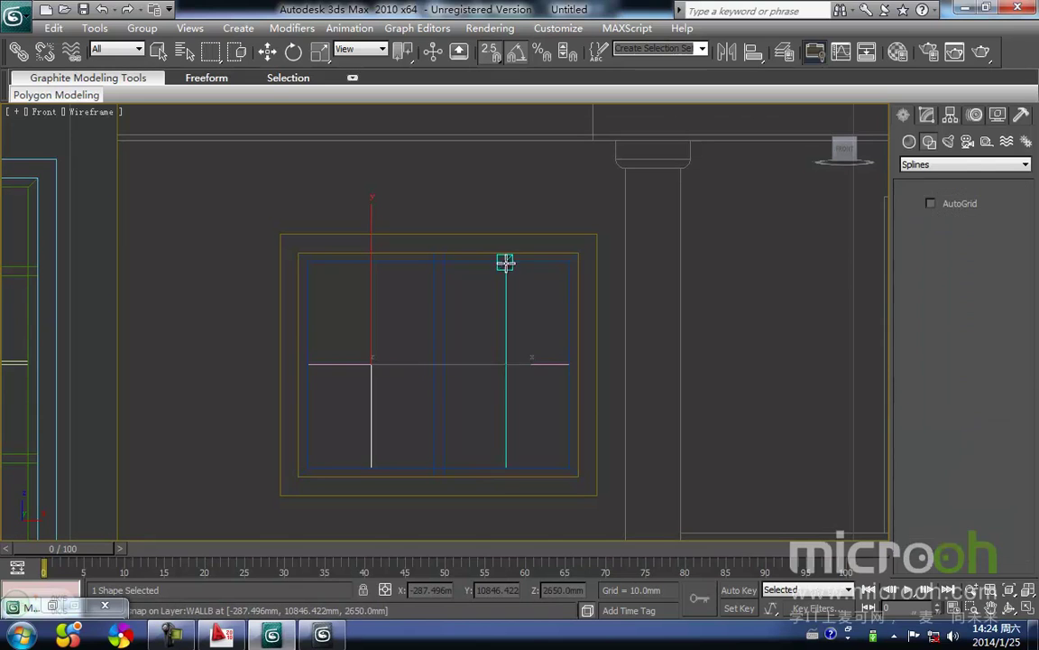
{"action": "left_click", "coordinate": [507, 465]}
{"action": "right_click", "coordinate": [536, 433]}
{"action": "right_click", "coordinate": [536, 435]}
{"action": "left_click", "coordinate": [536, 435]}
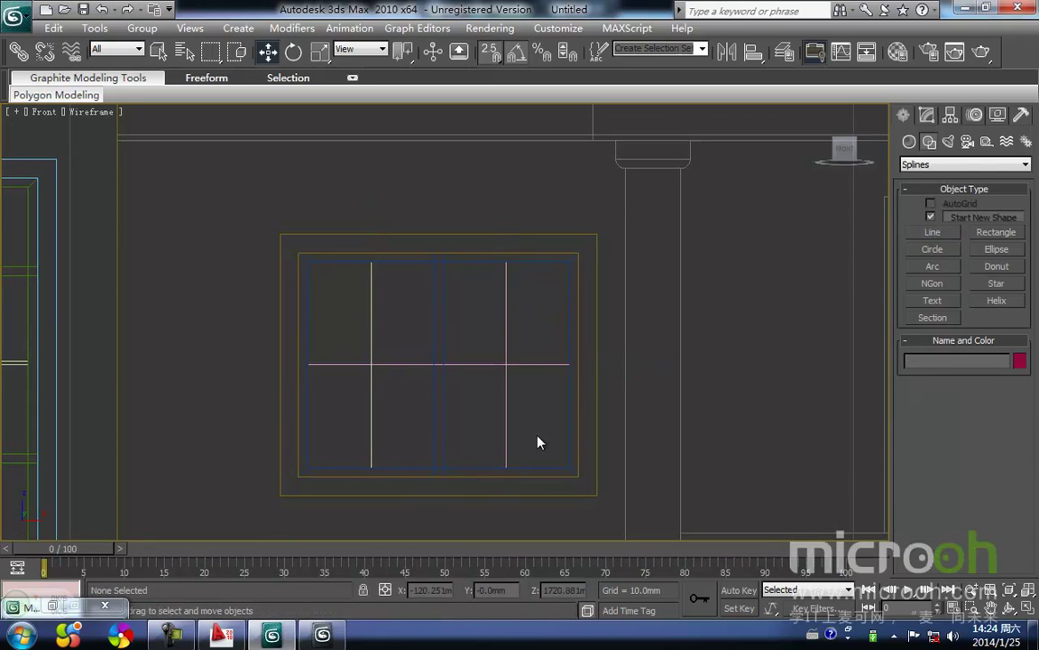
{"action": "middle_click_drag", "start_coordinate": [536, 435], "coordinate": [535, 470]}
{"action": "middle_click_drag", "start_coordinate": [468, 456], "coordinate": [543, 411]}
{"action": "scroll", "coordinate": [544, 412], "scroll_direction": "up", "scroll_amount": 2}
{"action": "middle_click_drag", "start_coordinate": [451, 378], "coordinate": [377, 329]}
{"action": "left_click_drag", "start_coordinate": [591, 284], "coordinate": [523, 359]}
{"action": "middle_click_drag", "start_coordinate": [515, 362], "coordinate": [541, 351]}
{"action": "left_click", "coordinate": [410, 406]}
{"action": "left_click_drag", "start_coordinate": [307, 357], "coordinate": [308, 357]}
{"action": "left_click", "coordinate": [426, 408]}
{"action": "left_click", "coordinate": [401, 388]}
{"action": "middle_click_drag", "start_coordinate": [404, 375], "coordinate": [426, 354]}
{"action": "key", "text": "space"}
{"action": "left_click_drag", "start_coordinate": [523, 292], "coordinate": [406, 348]}
{"action": "right_click", "coordinate": [406, 347]}
{"action": "middle_click_drag", "start_coordinate": [397, 379], "coordinate": [426, 397]}
Attach the horizontal glazing-bar line to the left vertical line and deselect the combined shape
{"action": "key", "text": "space"}
{"action": "left_click", "coordinate": [451, 370]}
{"action": "left_click", "coordinate": [434, 347]}
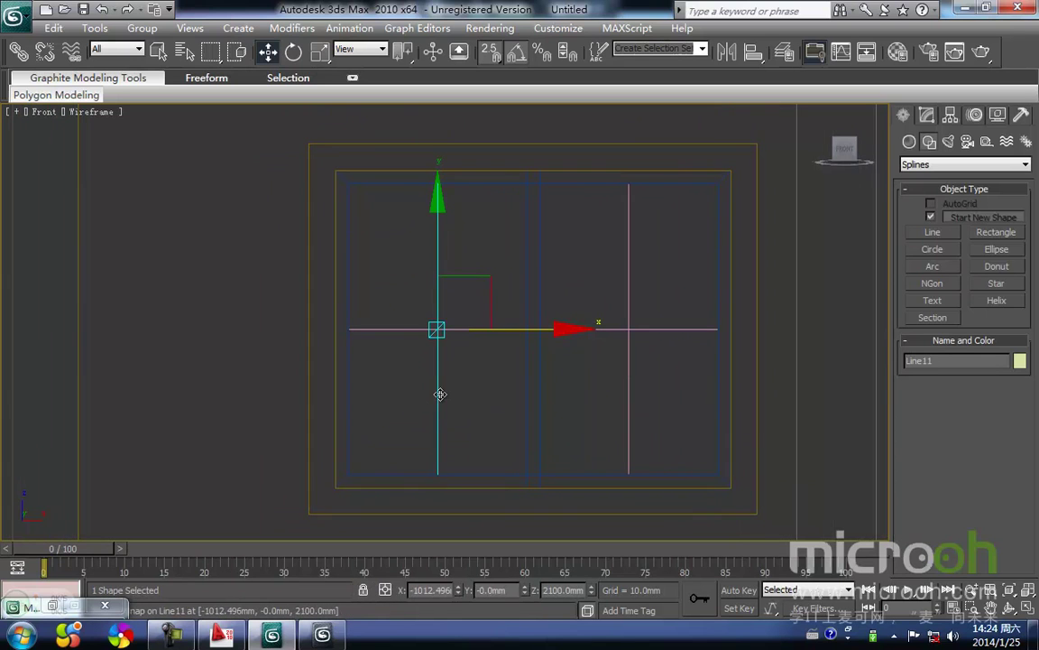
{"action": "right_click", "coordinate": [437, 398]}
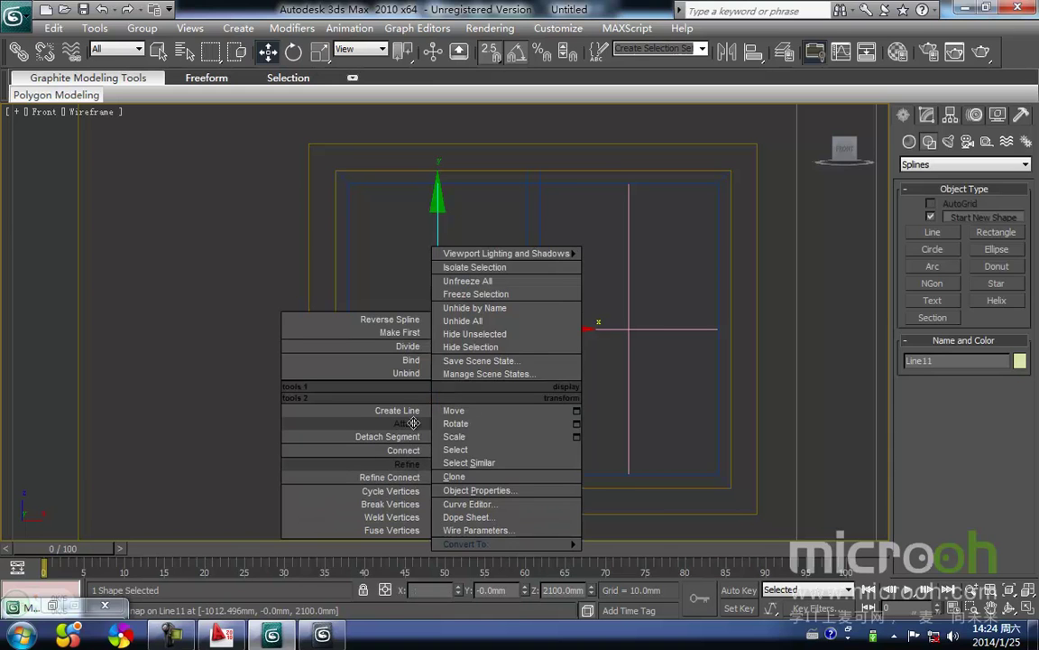
{"action": "left_click", "coordinate": [411, 423]}
{"action": "key", "text": "w"}
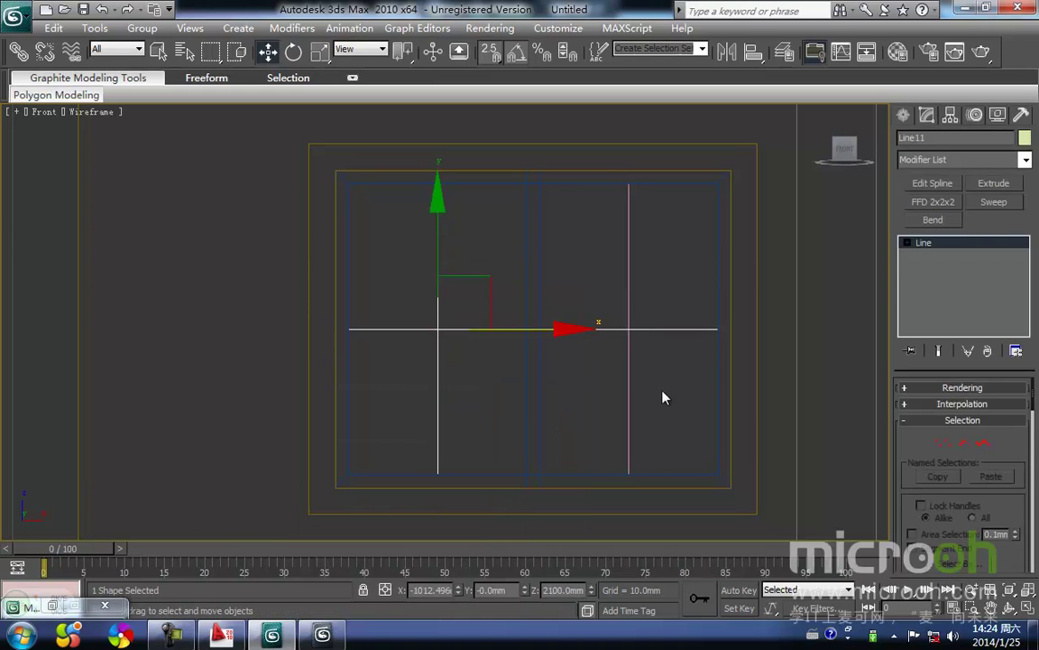
{"action": "left_click", "coordinate": [662, 390]}
Attach the right vertical glazing-bar line to the combined horizontal and left vertical line, and leave the combined shape selected
{"action": "right_click", "coordinate": [606, 323]}
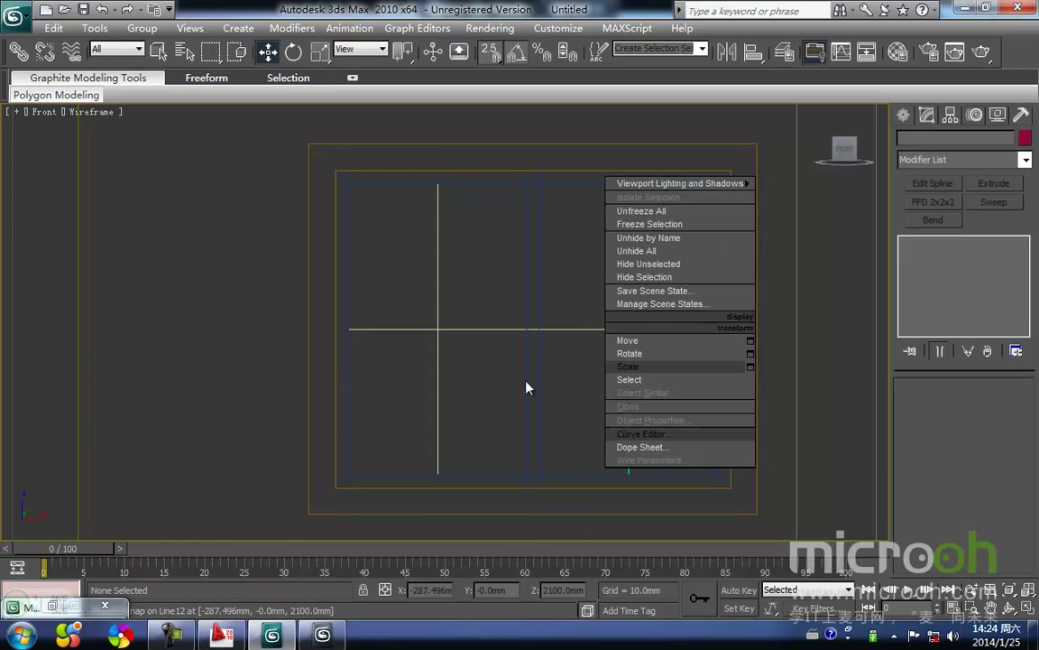
{"action": "left_click", "coordinate": [461, 392]}
{"action": "middle_click_drag", "start_coordinate": [580, 384], "coordinate": [499, 412]}
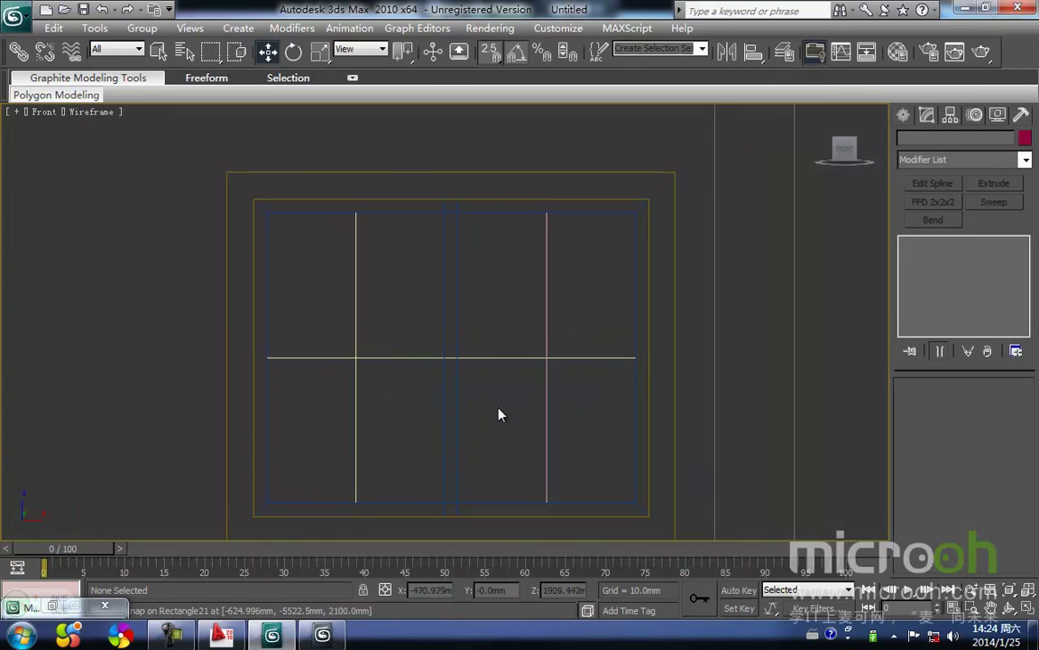
{"action": "right_click", "coordinate": [508, 351]}
{"action": "left_click", "coordinate": [354, 362]}
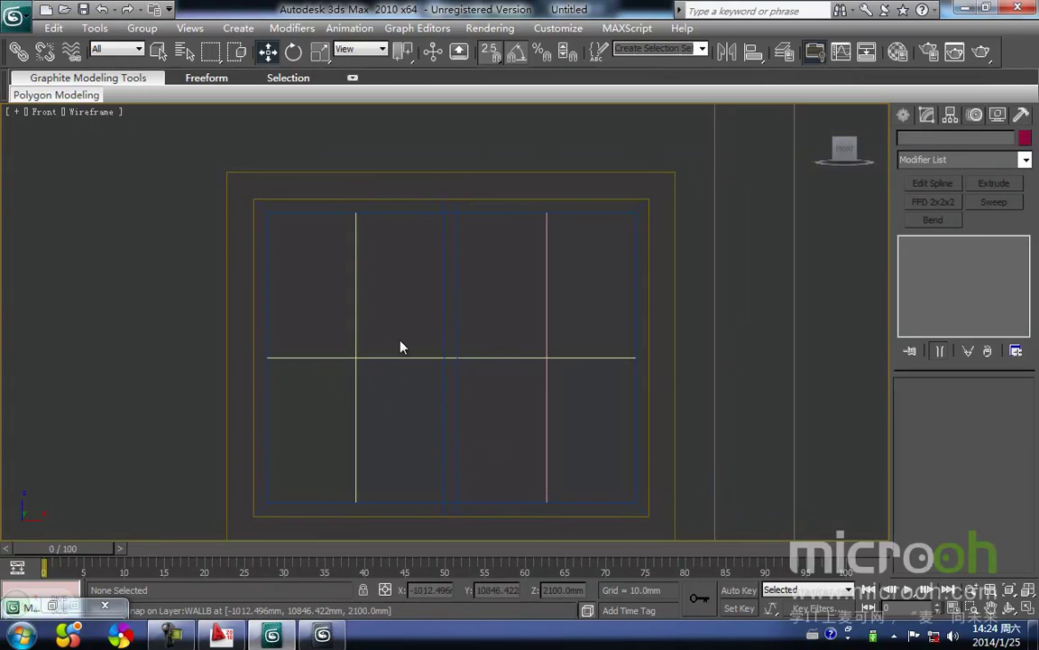
{"action": "left_click", "coordinate": [359, 357]}
{"action": "right_click", "coordinate": [360, 354]}
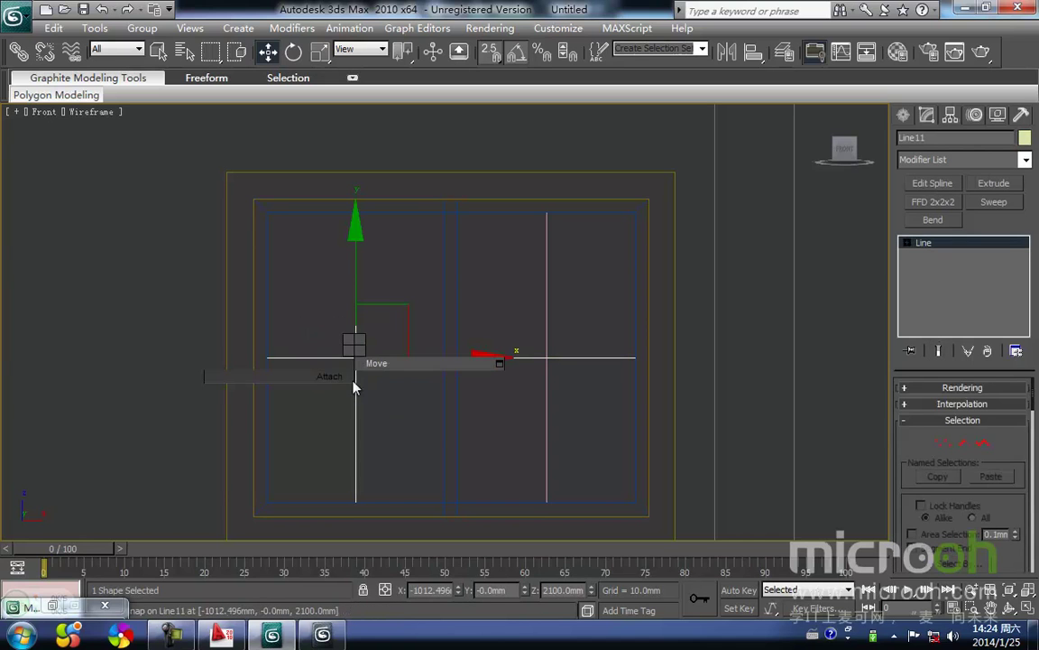
{"action": "left_click", "coordinate": [331, 376]}
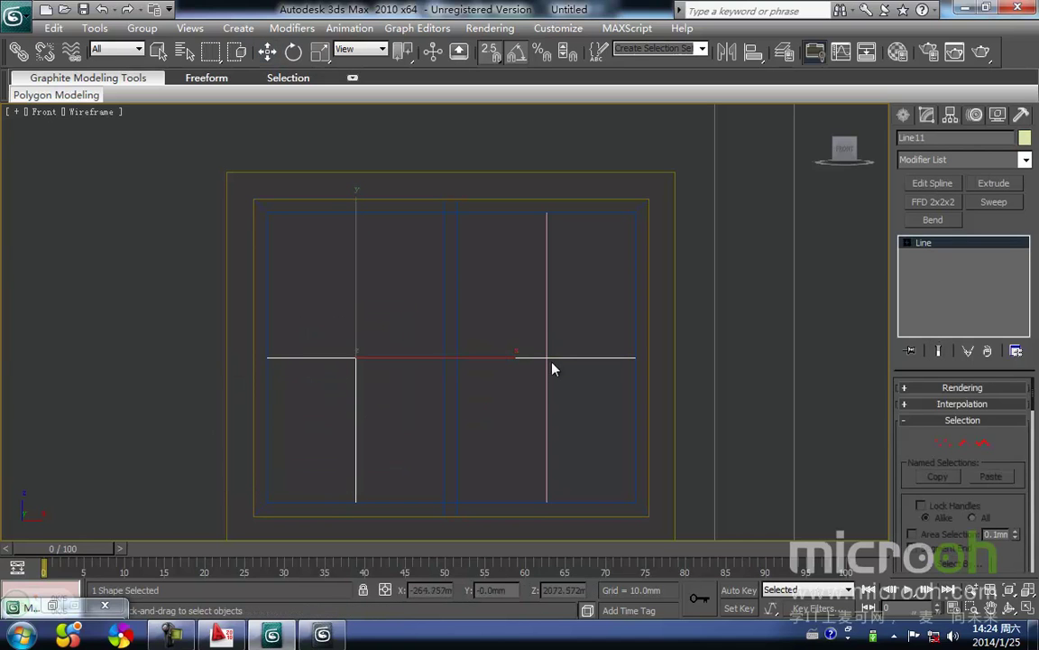
{"action": "right_click", "coordinate": [575, 401]}
{"action": "left_click", "coordinate": [516, 418]}
{"action": "middle_click_drag", "start_coordinate": [509, 417], "coordinate": [534, 405]}
{"action": "left_click", "coordinate": [569, 346]}
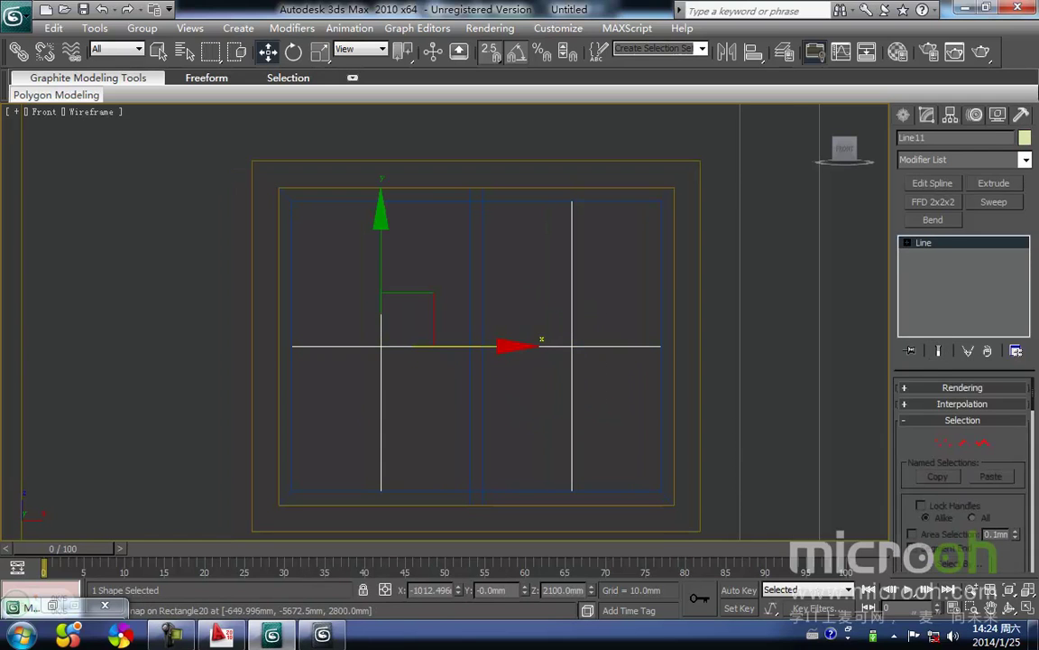
Sweep the combined glazing-bar lines with a profile 20 mm long and 20 mm wide, and return to shaded display
{"action": "left_click", "coordinate": [982, 204]}
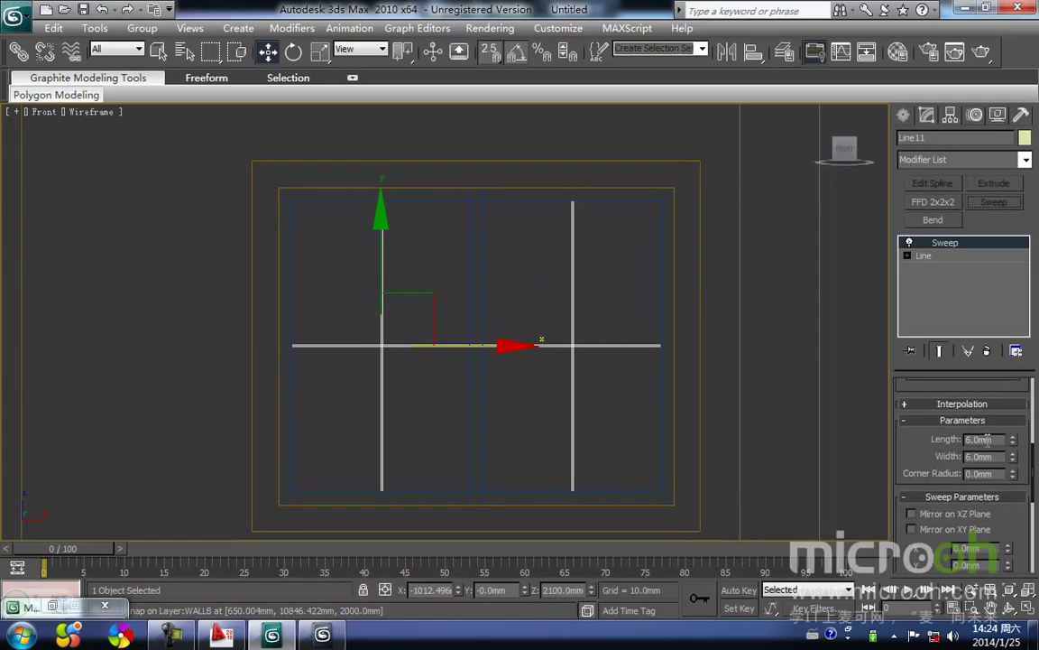
{"action": "type", "text": "20"}
{"action": "key", "text": "Tab"}
{"action": "type", "text": "20"}
{"action": "key", "text": "Return"}
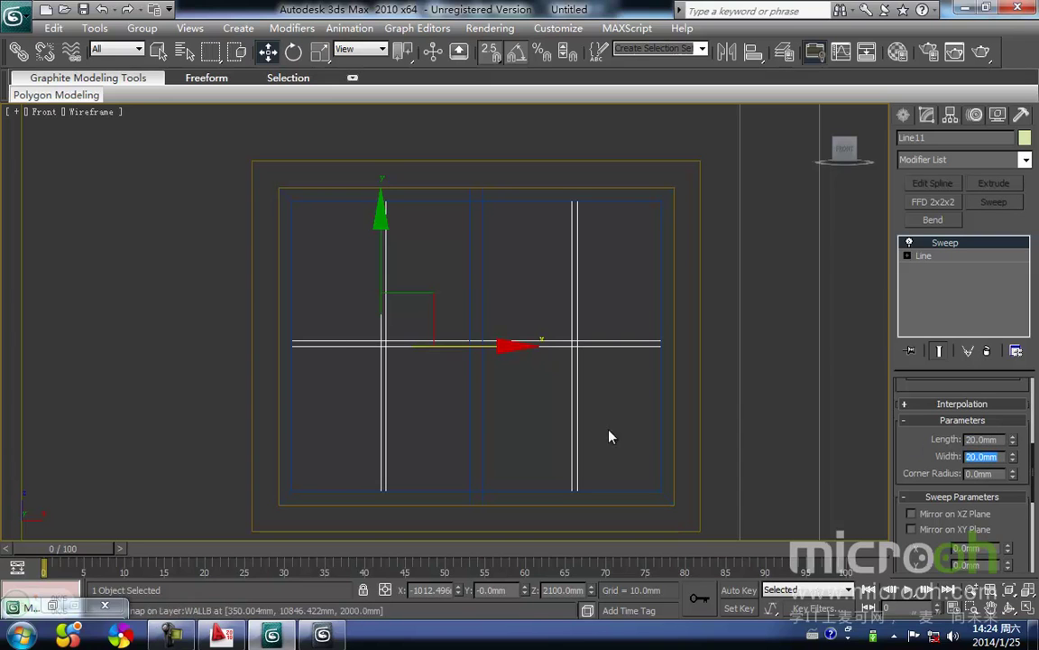
{"action": "left_click", "coordinate": [618, 393]}
{"action": "left_click_drag", "start_coordinate": [613, 410], "coordinate": [520, 300]}
{"action": "middle_click_drag", "start_coordinate": [558, 321], "coordinate": [571, 301]}
{"action": "key", "text": "F3"}
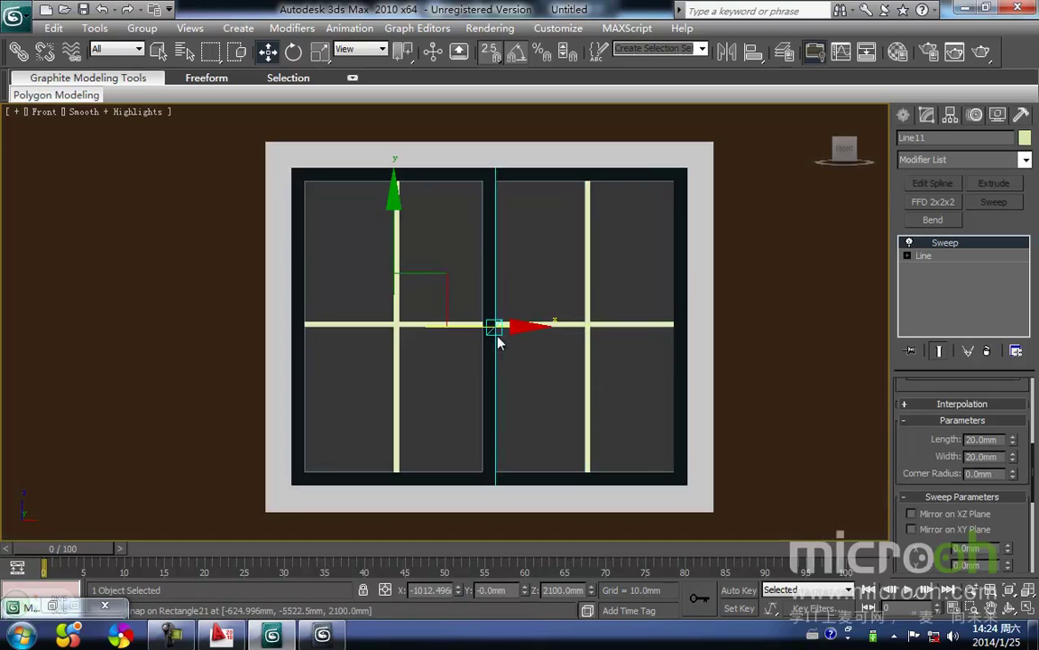
Align the glazing bars with the small window's frame and assign them the dark 门窗框 material
{"action": "middle_click_drag", "start_coordinate": [508, 341], "coordinate": [570, 337]}
{"action": "key", "text": "alt+a"}
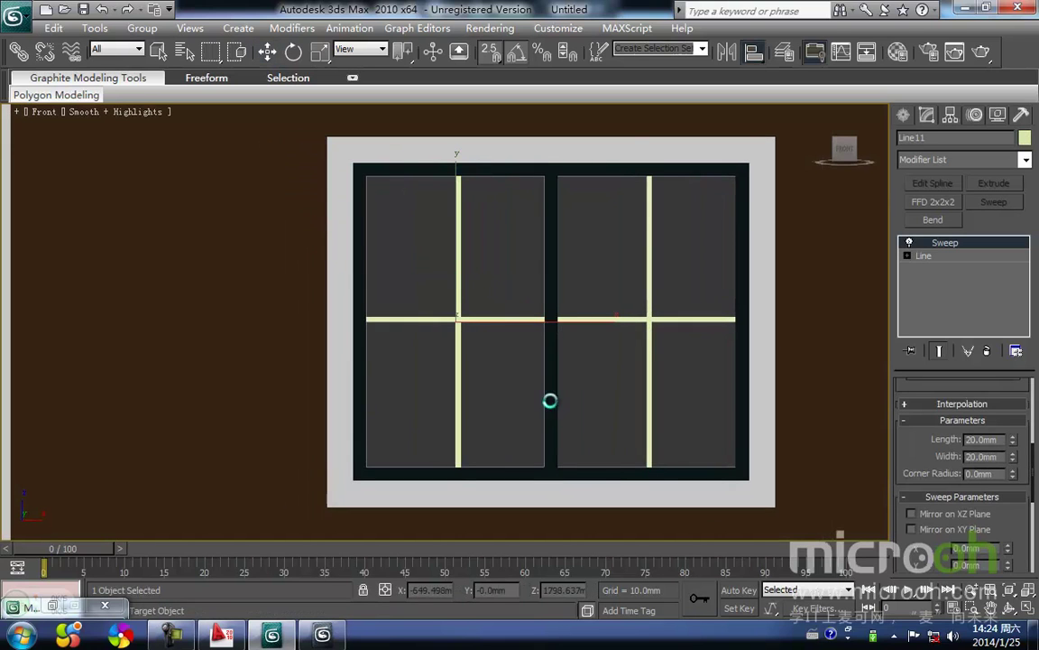
{"action": "left_click", "coordinate": [550, 401]}
{"action": "left_click", "coordinate": [523, 448]}
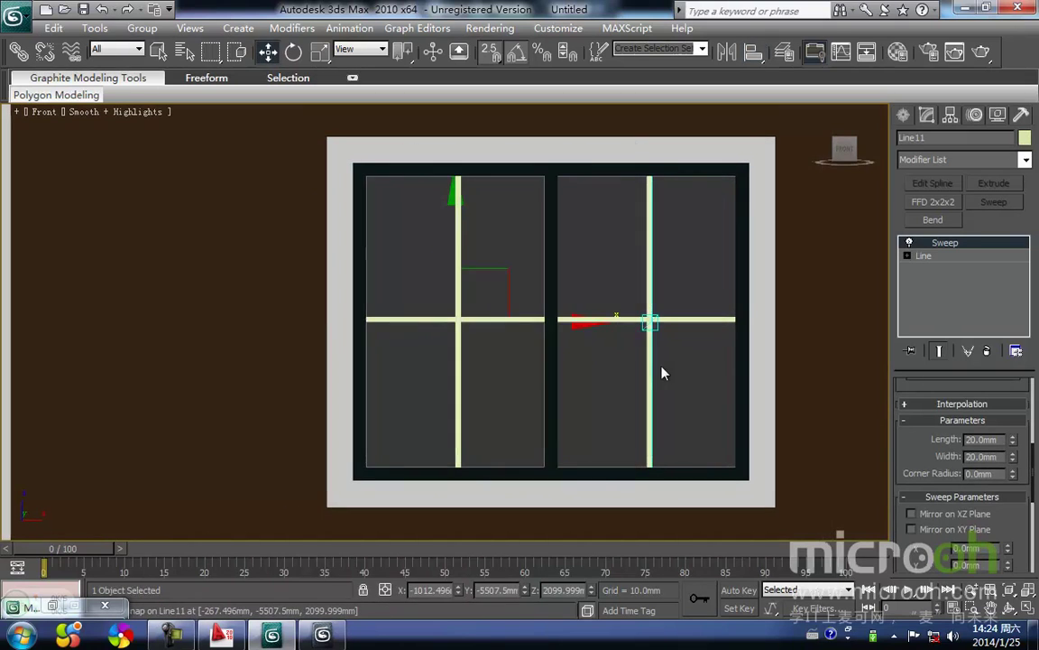
{"action": "key", "text": "m"}
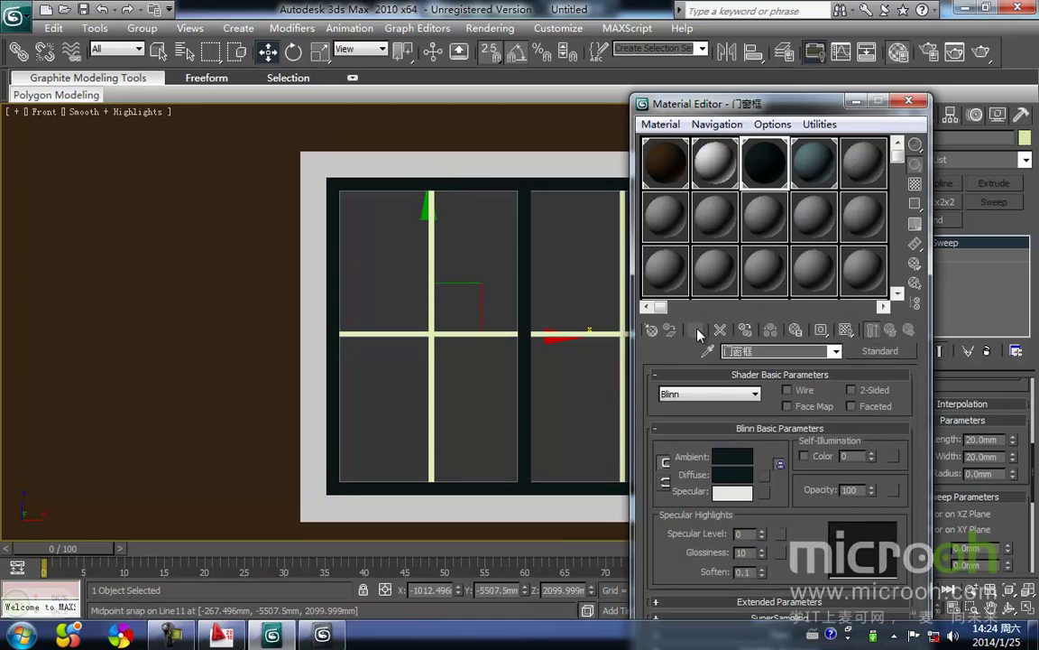
{"action": "left_click", "coordinate": [696, 331]}
{"action": "left_click", "coordinate": [852, 101]}
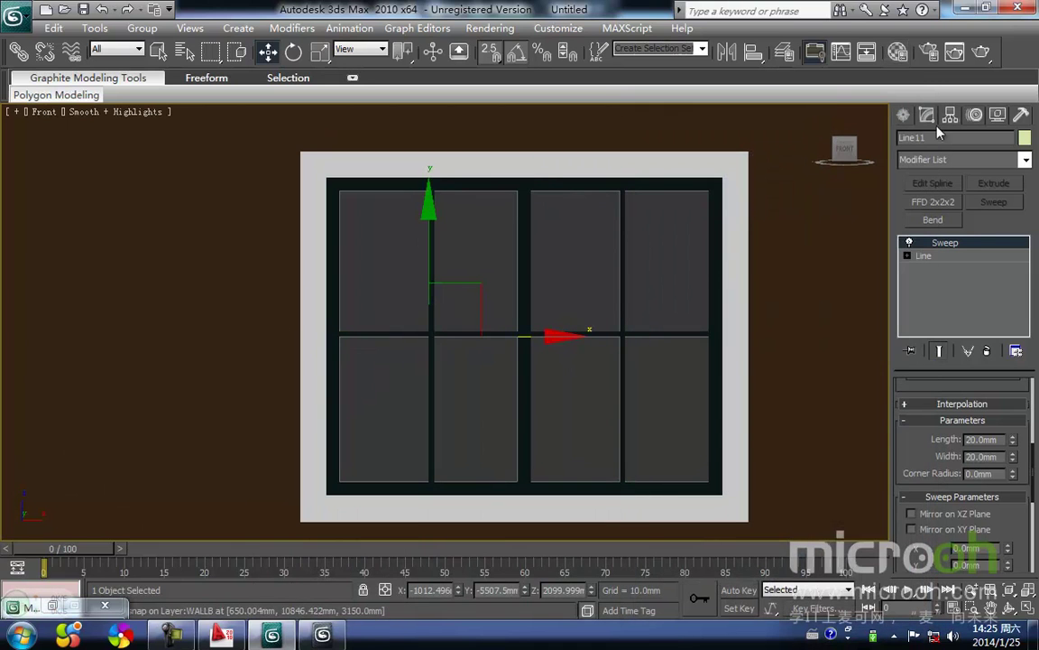
Draw a 1100 × 1400 mm rectangle across the frame's inner opening and extrude it 5 mm as the glass pane
{"action": "left_click", "coordinate": [902, 115]}
{"action": "left_click", "coordinate": [996, 232]}
{"action": "left_click_drag", "start_coordinate": [340, 190], "coordinate": [704, 476]}
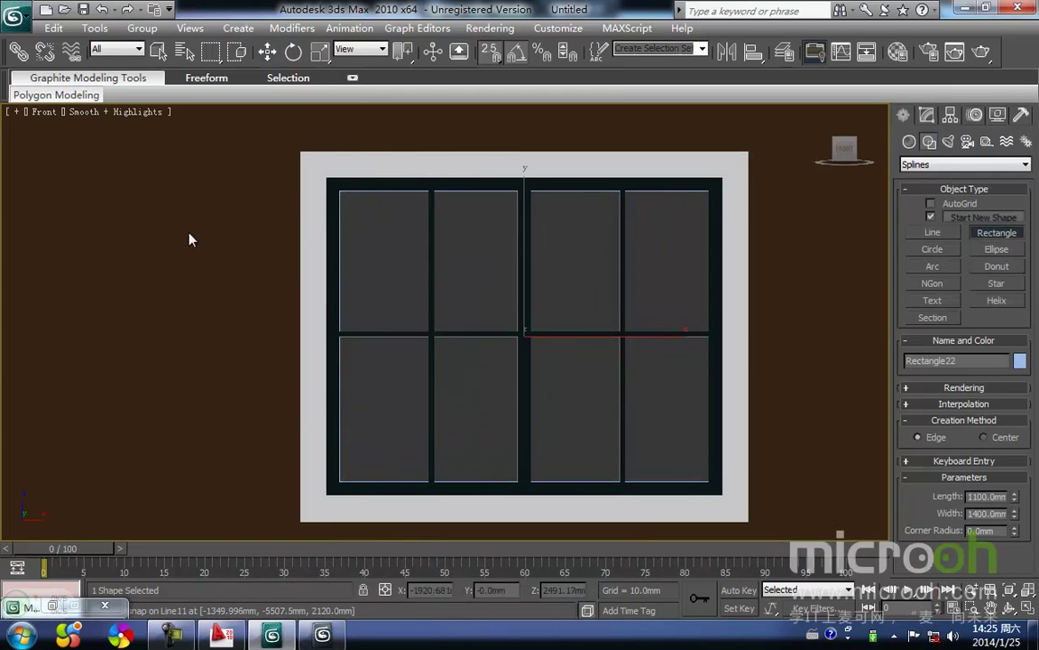
{"action": "left_click", "coordinate": [930, 118]}
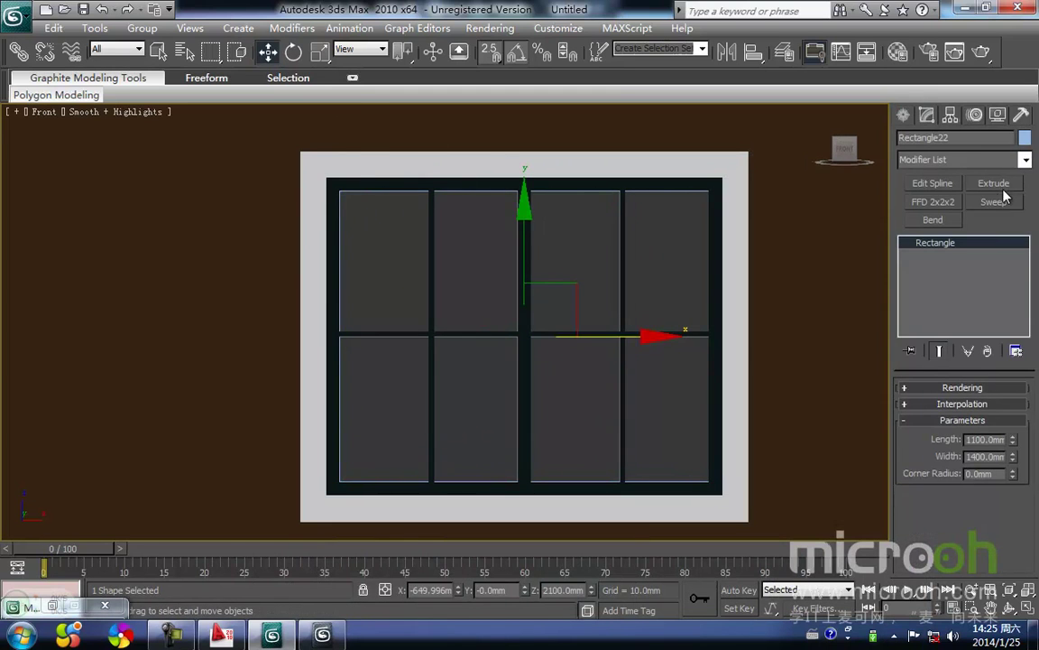
{"action": "left_click", "coordinate": [994, 183]}
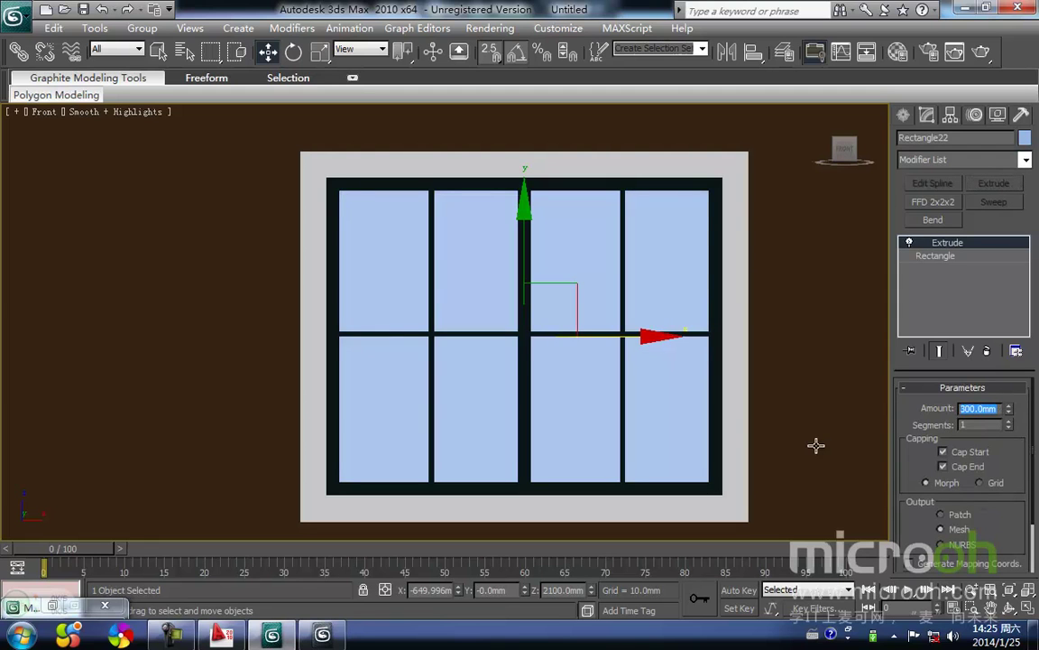
{"action": "scroll", "coordinate": [472, 378], "scroll_direction": "down", "scroll_amount": 3}
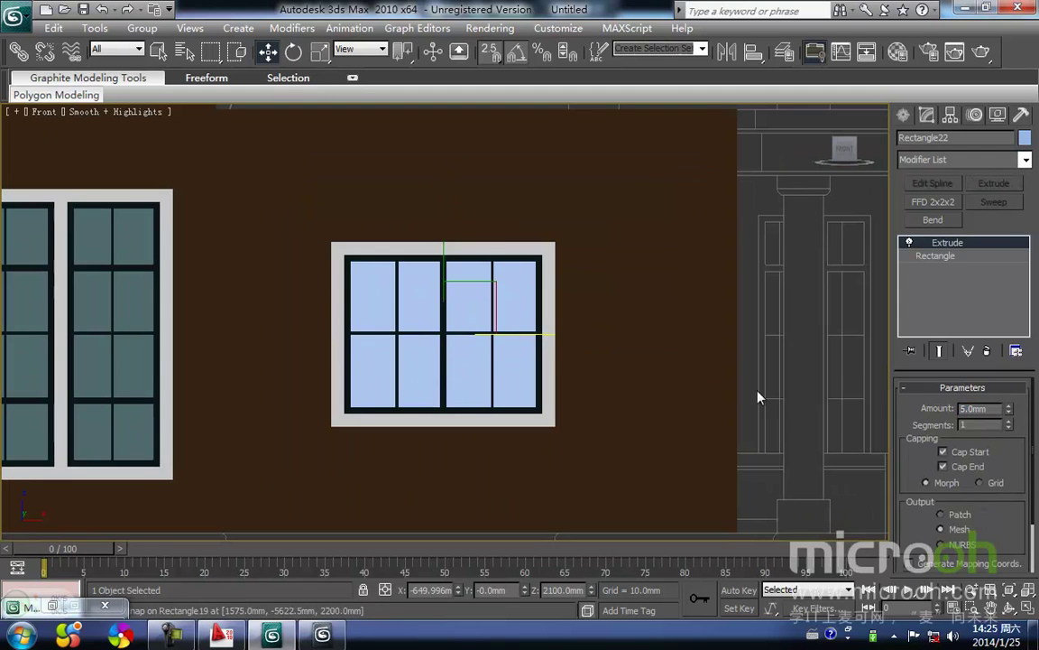
Align the glass pane to the glazing bars on Z Position only, center to center
{"action": "left_click", "coordinate": [681, 351]}
{"action": "left_click", "coordinate": [521, 373]}
{"action": "key", "text": "z"}
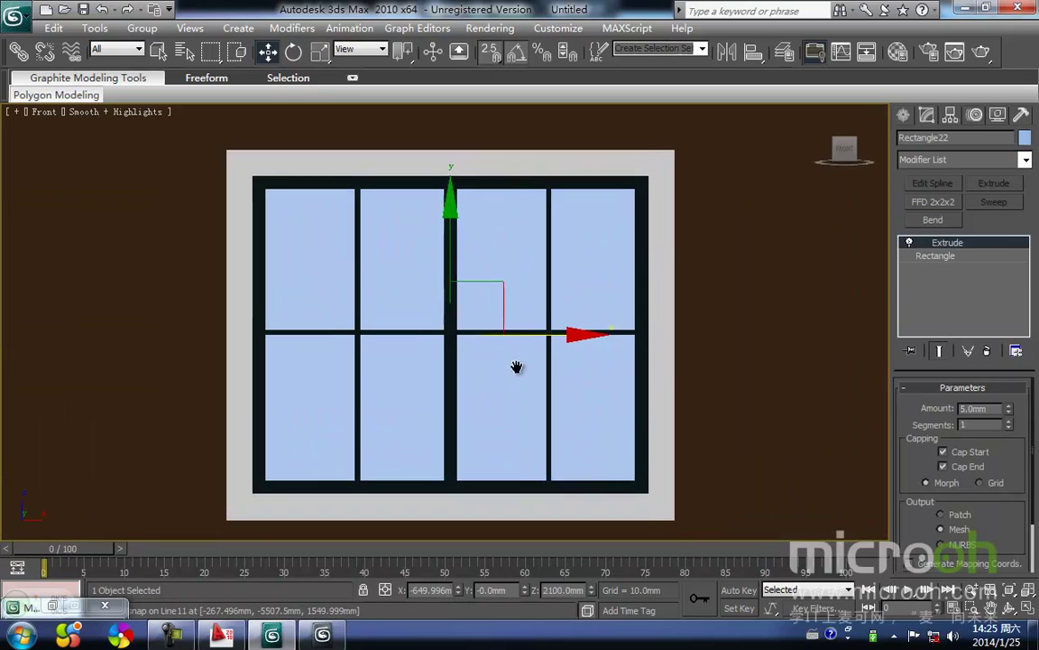
{"action": "left_click", "coordinate": [553, 333]}
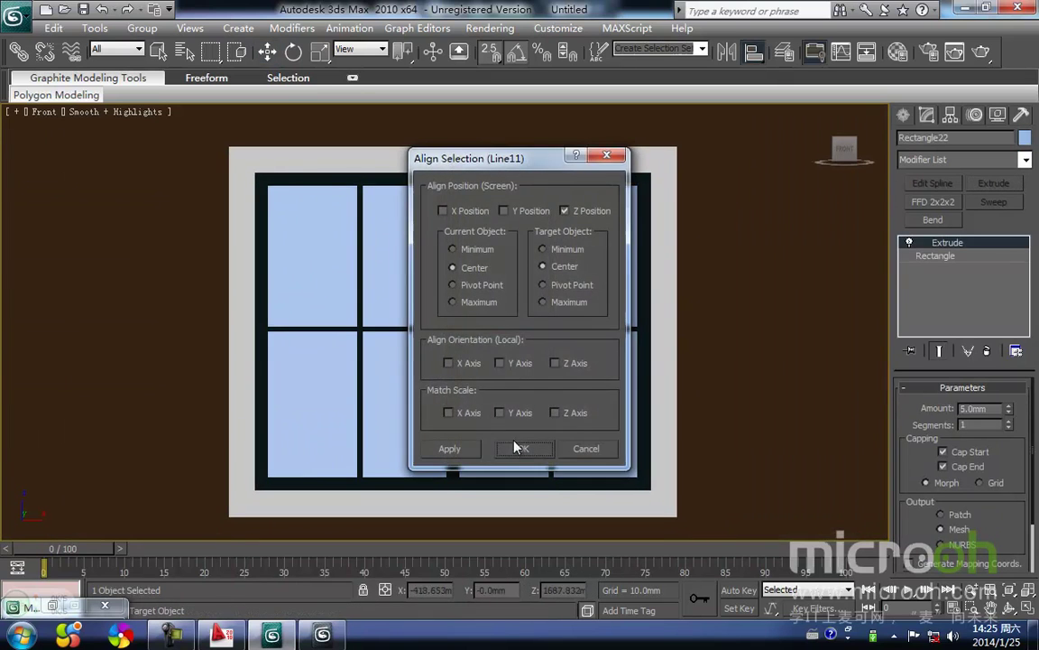
{"action": "left_click", "coordinate": [524, 449]}
Assign the 玻璃 material to the small window's glass pane and minimize the Material Editor
{"action": "key", "text": "m"}
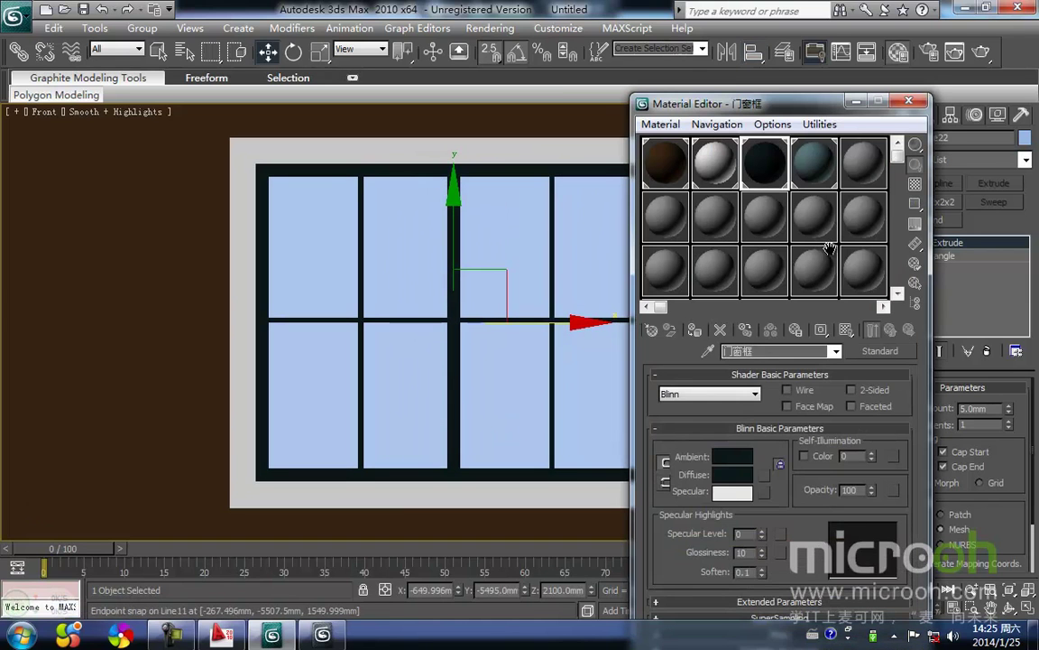
{"action": "left_click", "coordinate": [809, 174]}
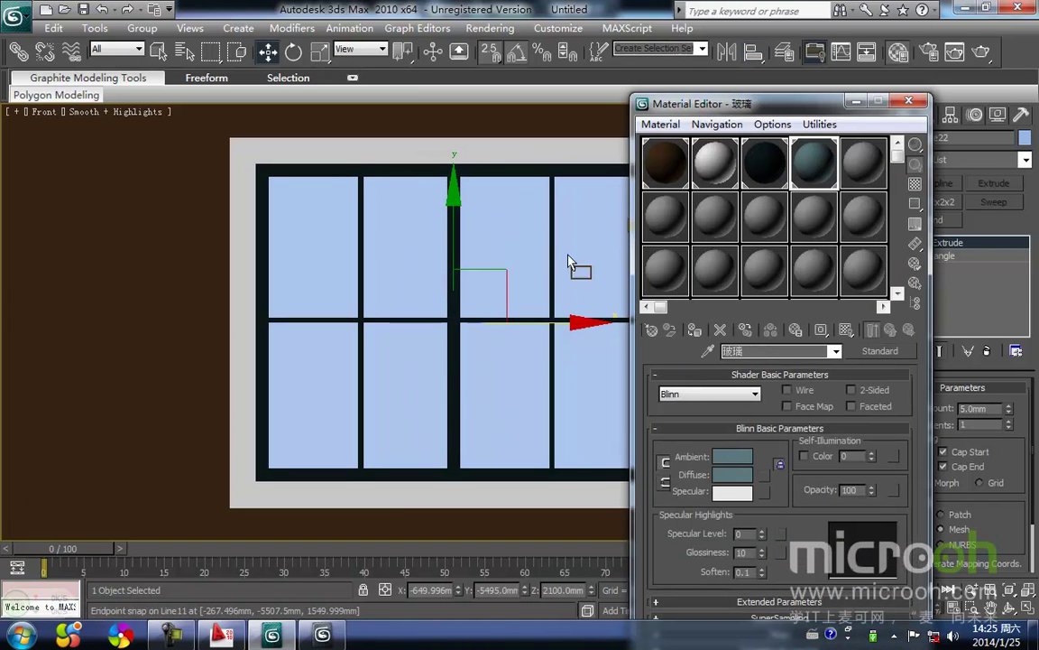
{"action": "left_click_drag", "start_coordinate": [568, 261], "coordinate": [569, 206]}
{"action": "left_click", "coordinate": [855, 101]}
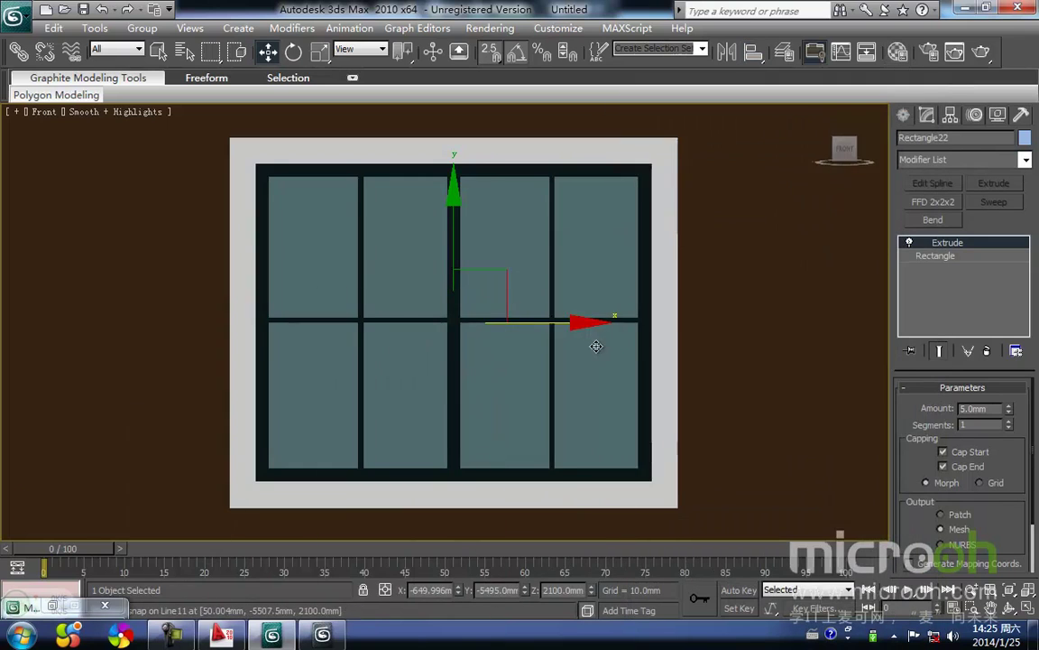
Select the small window and its wall, and examine their placement and the gap to the neighbouring wall from above, the front and an angle
{"action": "scroll", "coordinate": [613, 347], "scroll_direction": "down", "scroll_amount": 8}
{"action": "left_click", "coordinate": [638, 439]}
{"action": "left_click_drag", "start_coordinate": [639, 440], "coordinate": [515, 269]}
{"action": "key", "text": "t"}
{"action": "key", "text": "z"}
{"action": "middle_click_drag", "start_coordinate": [572, 308], "coordinate": [590, 274]}
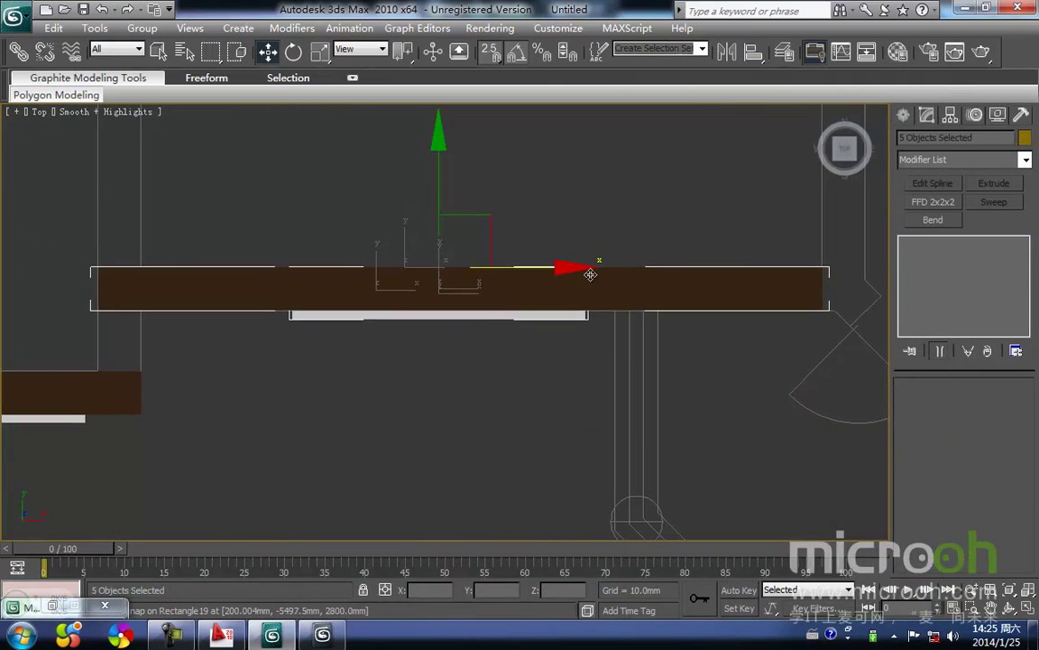
{"action": "left_click", "coordinate": [573, 375]}
{"action": "key", "text": "F3"}
{"action": "left_click_drag", "start_coordinate": [602, 394], "coordinate": [322, 214]}
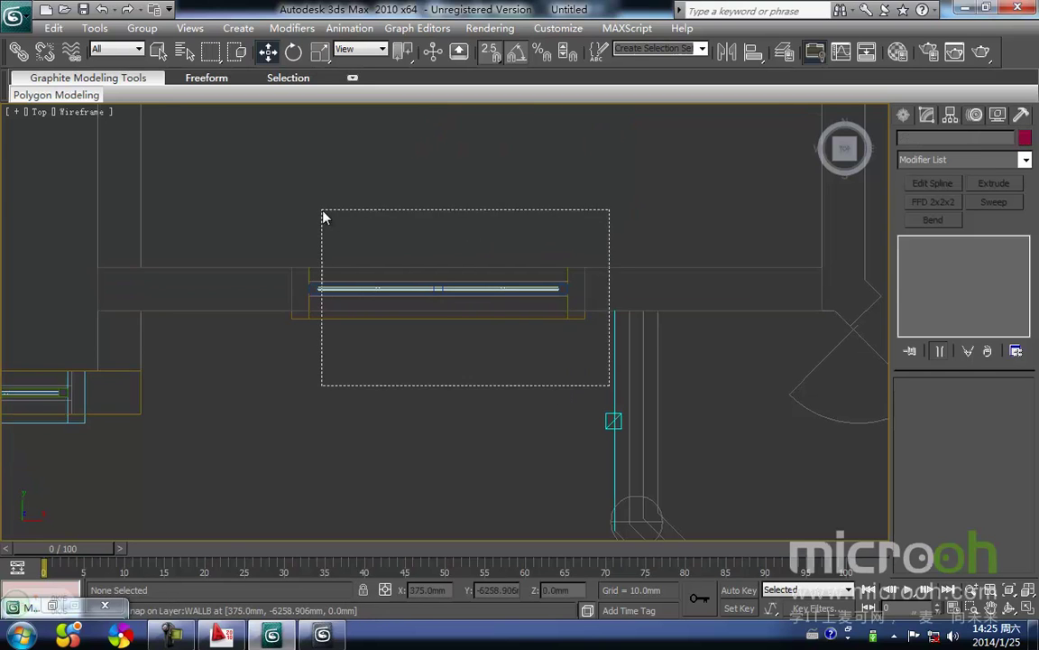
{"action": "key", "text": "f"}
{"action": "key", "text": "z"}
{"action": "key", "text": "F3"}
{"action": "scroll", "coordinate": [476, 318], "scroll_direction": "down", "scroll_amount": 3}
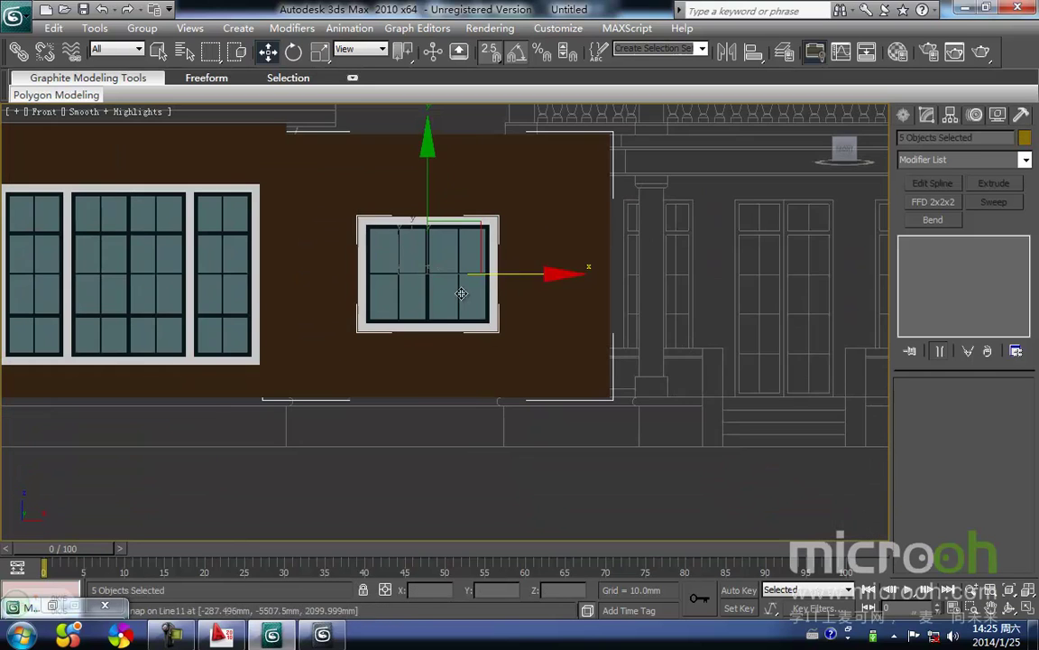
{"action": "middle_click_drag", "start_coordinate": [464, 452], "coordinate": [424, 458], "text": "alt"}
{"action": "middle_click_drag", "start_coordinate": [462, 415], "coordinate": [694, 439]}
{"action": "scroll", "coordinate": [386, 218], "scroll_direction": "up", "scroll_amount": 2}
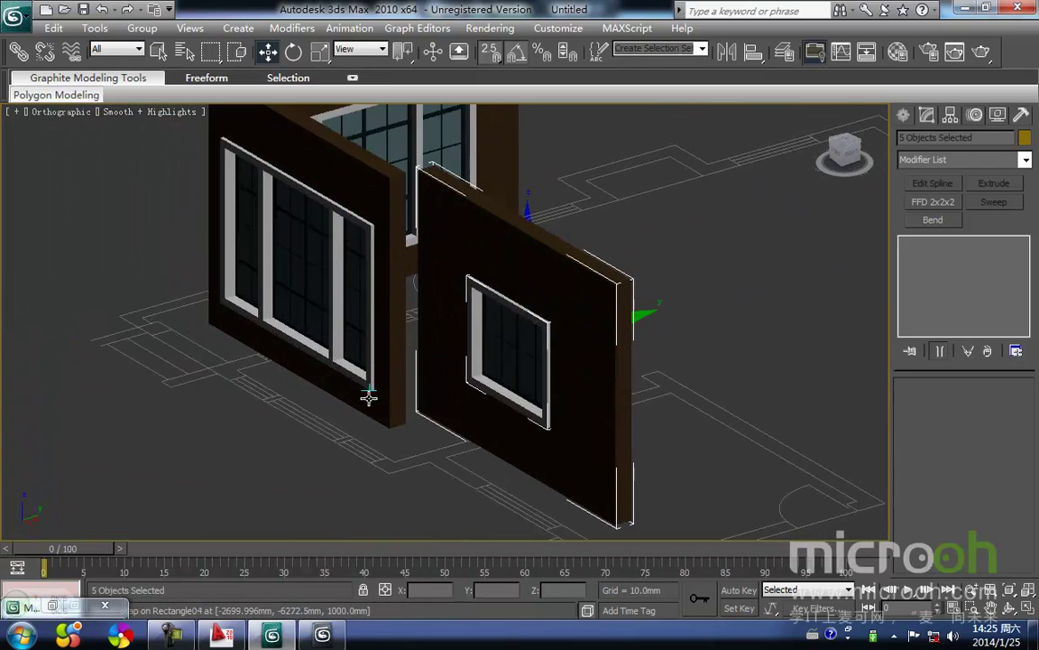
{"action": "middle_click_drag", "start_coordinate": [369, 399], "coordinate": [462, 381]}
{"action": "scroll", "coordinate": [475, 436], "scroll_direction": "up", "scroll_amount": 5}
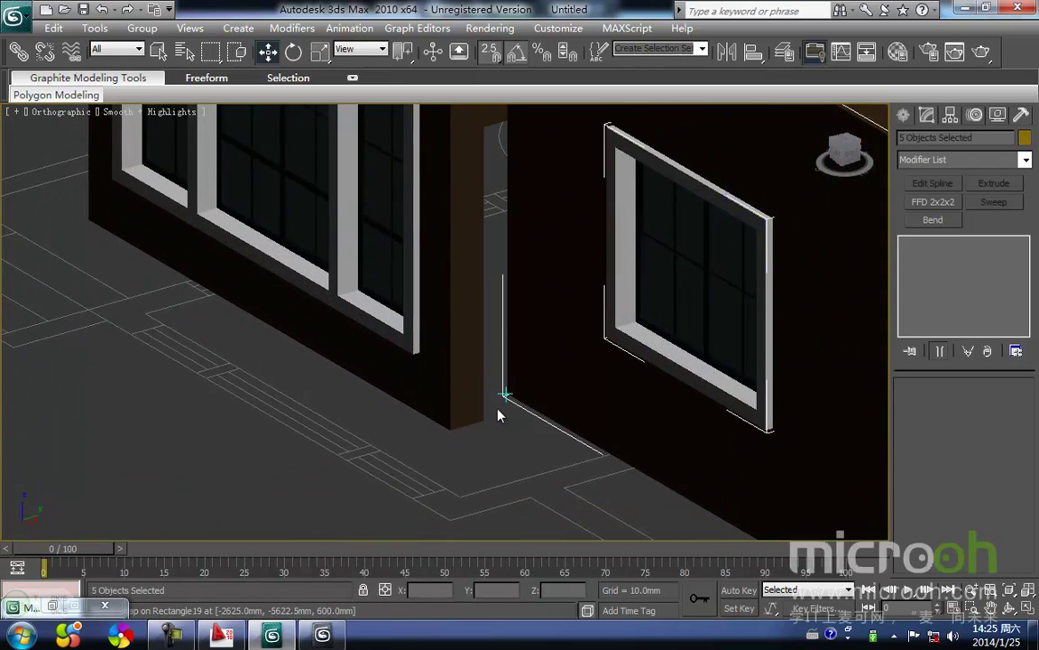
In the wireframe top view, draw a rectangle over the short connecting wall segment between the large-window wall and the small-window wall
{"action": "scroll", "coordinate": [505, 397], "scroll_direction": "down", "scroll_amount": 3}
{"action": "key", "text": "t"}
{"action": "key", "text": "z"}
{"action": "middle_click_drag", "start_coordinate": [487, 364], "coordinate": [684, 328]}
{"action": "middle_click_drag", "start_coordinate": [323, 364], "coordinate": [415, 340]}
{"action": "key", "text": "F3"}
{"action": "left_click", "coordinate": [413, 366]}
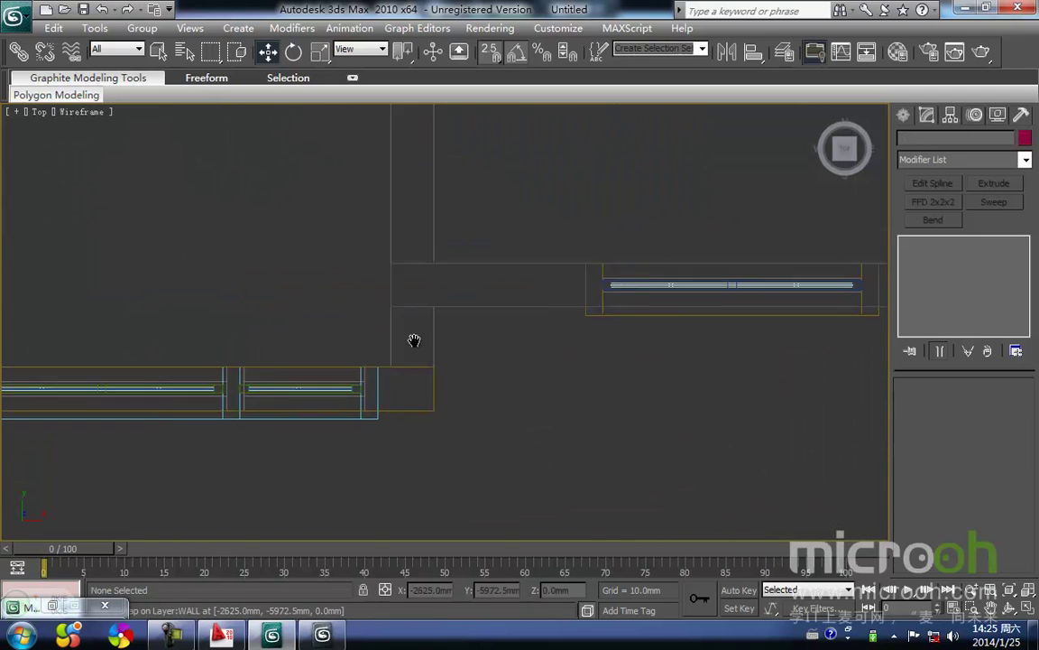
{"action": "scroll", "coordinate": [424, 320], "scroll_direction": "up", "scroll_amount": 2}
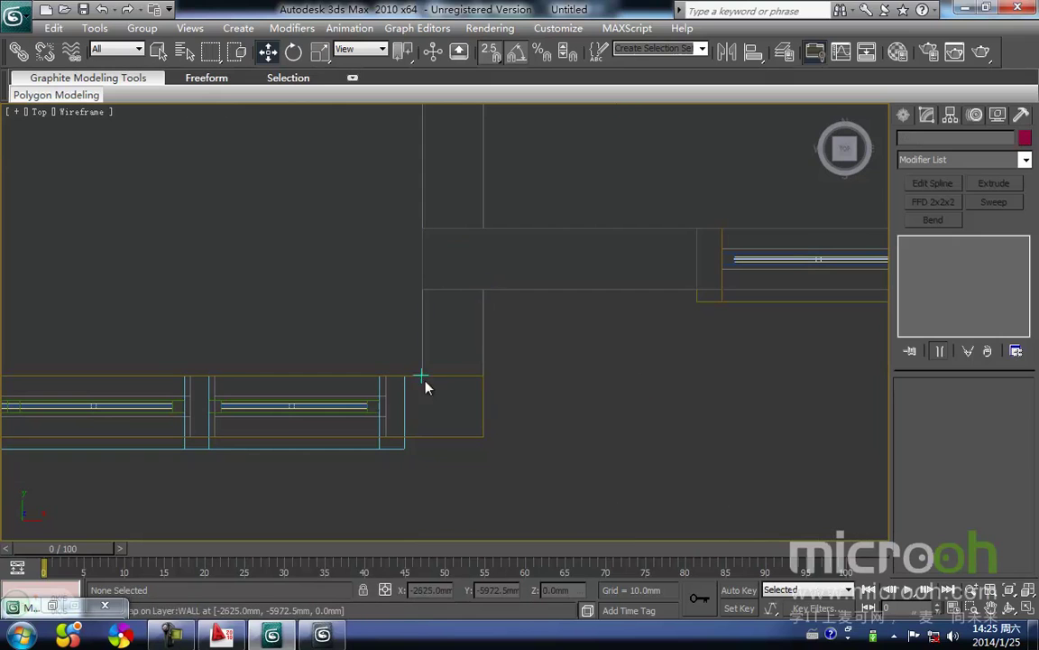
{"action": "left_click", "coordinate": [905, 115]}
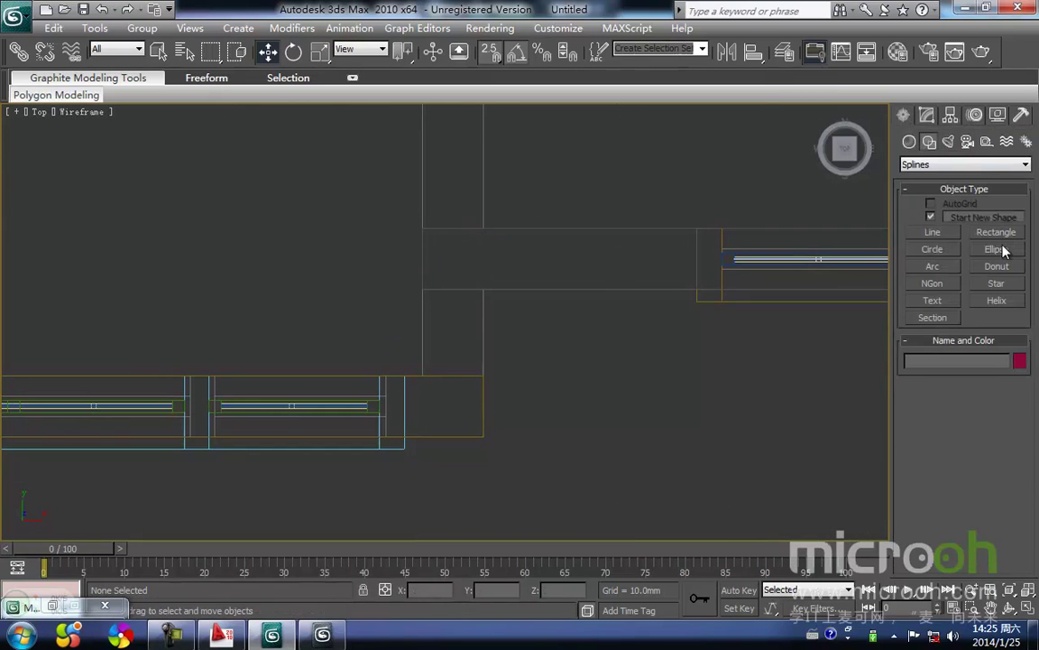
{"action": "left_click", "coordinate": [928, 115]}
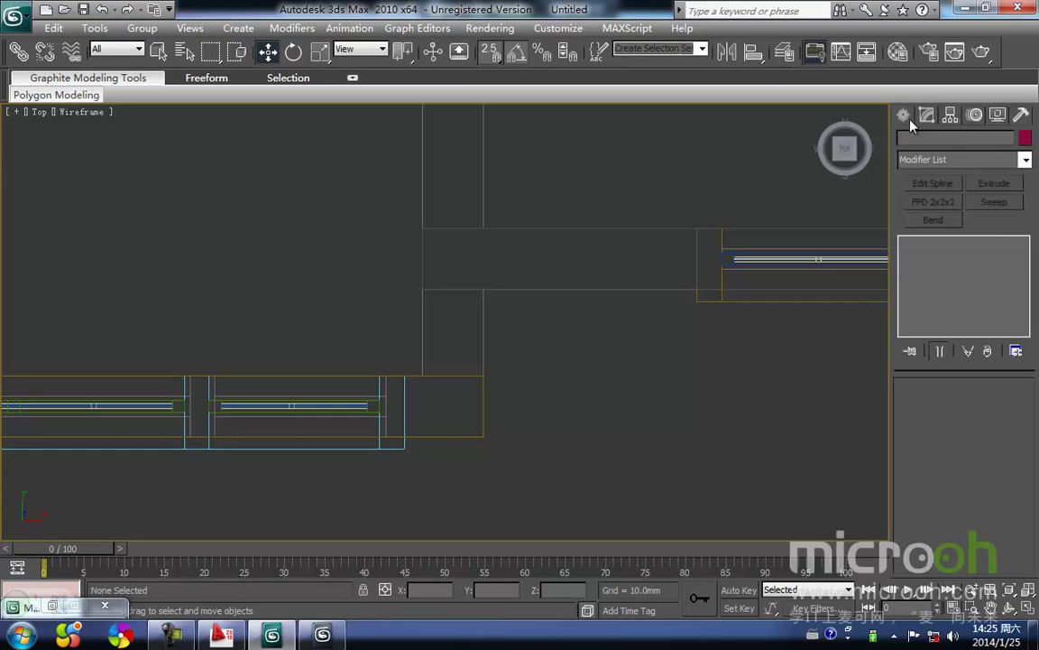
{"action": "left_click", "coordinate": [905, 115]}
{"action": "left_click", "coordinate": [1006, 236]}
{"action": "middle_click_drag", "start_coordinate": [415, 302], "coordinate": [419, 275]}
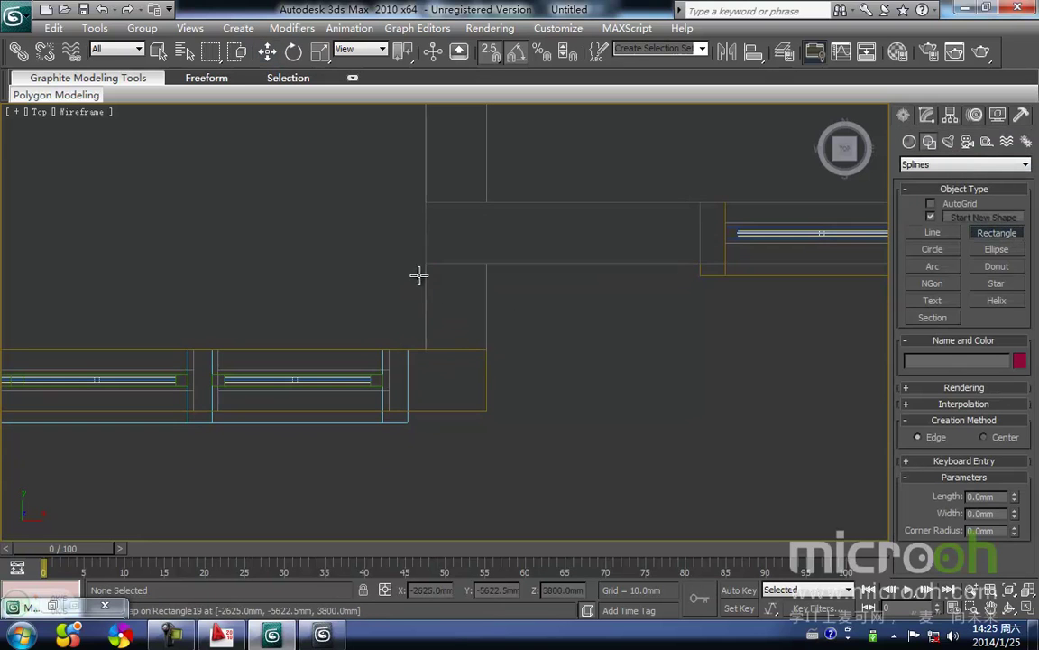
{"action": "mouse_move", "coordinate": [421, 267]}
{"action": "left_mouse_down"}
{"action": "mouse_move", "coordinate": [489, 372]}
{"action": "mouse_move", "coordinate": [488, 349]}
{"action": "mouse_move", "coordinate": [450, 304]}
{"action": "left_mouse_up"}
{"action": "key", "text": "w"}
In the front view, lock the selection and move the rectangle vertically to the neighbouring wall's bottom edge, at Z 600 mm
{"action": "middle_click_drag", "start_coordinate": [450, 303], "coordinate": [444, 414]}
{"action": "key", "text": "f"}
{"action": "scroll", "coordinate": [426, 384], "scroll_direction": "down", "scroll_amount": 6}
{"action": "key", "text": "space"}
{"action": "left_click_drag", "start_coordinate": [451, 335], "coordinate": [449, 309]}
{"action": "scroll", "coordinate": [447, 372], "scroll_direction": "up", "scroll_amount": 4}
{"action": "middle_click_drag", "start_coordinate": [448, 413], "coordinate": [454, 393]}
{"action": "left_click_drag", "start_coordinate": [432, 393], "coordinate": [431, 344]}
{"action": "middle_click_drag", "start_coordinate": [518, 337], "coordinate": [508, 446]}
{"action": "scroll", "coordinate": [503, 369], "scroll_direction": "down", "scroll_amount": 4}
{"action": "middle_click_drag", "start_coordinate": [503, 369], "coordinate": [499, 475]}
{"action": "middle_click_drag", "start_coordinate": [484, 428], "coordinate": [483, 406]}
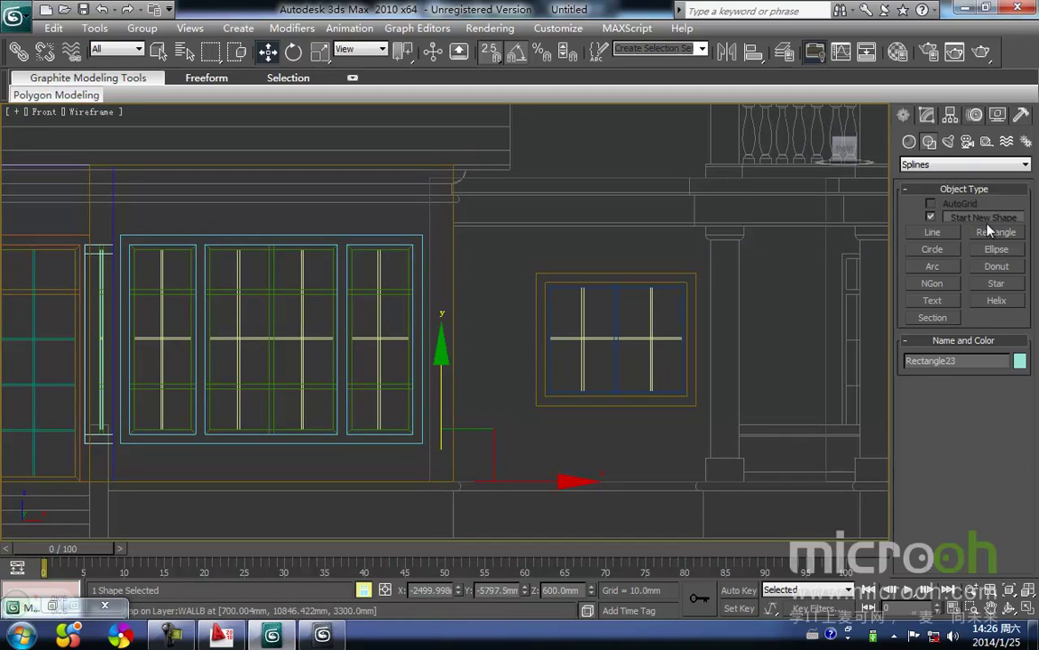
Measure the large-window wall's height with a Tape helper along its outer vertical edge, from top to bottom
{"action": "left_click", "coordinate": [987, 143]}
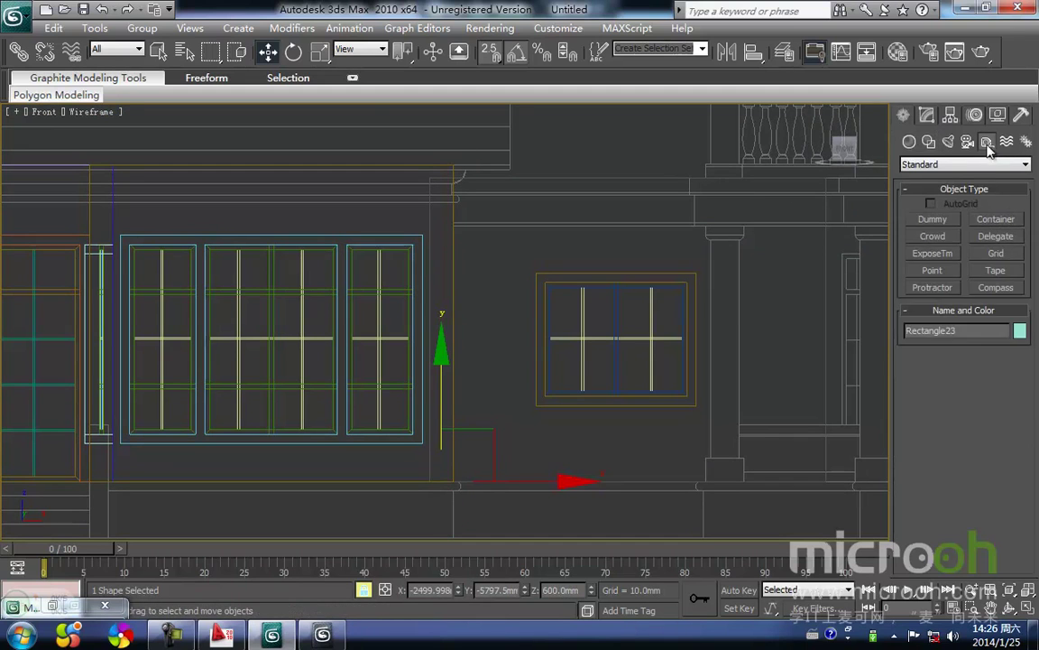
{"action": "left_click", "coordinate": [997, 271]}
{"action": "mouse_move", "coordinate": [452, 165]}
{"action": "left_mouse_down"}
{"action": "mouse_move", "coordinate": [442, 482]}
{"action": "mouse_move", "coordinate": [453, 481]}
{"action": "left_mouse_up"}
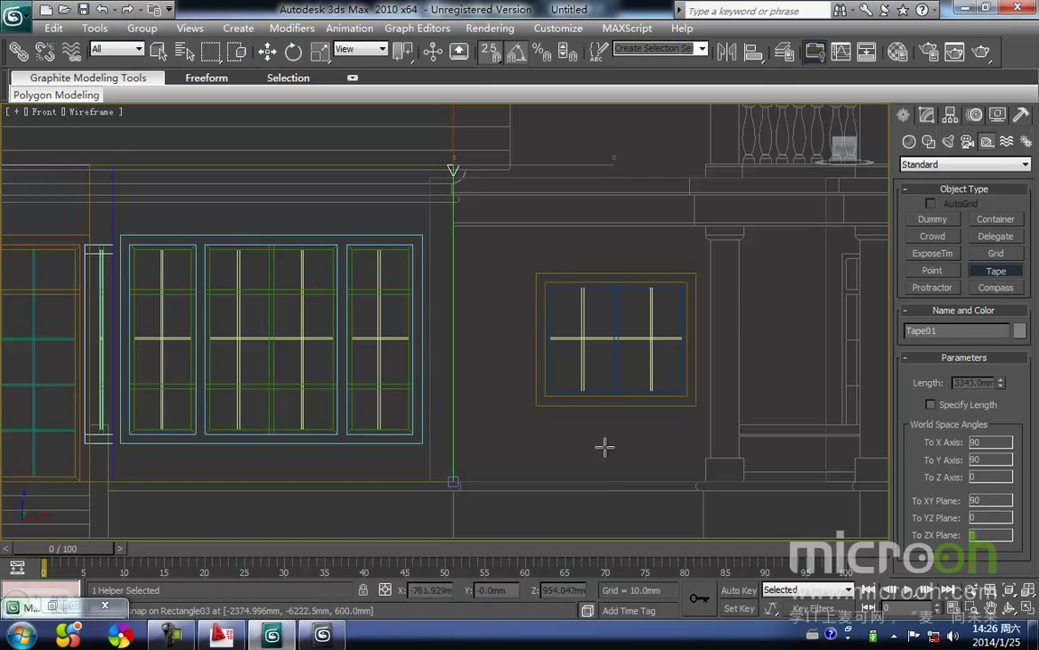
Delete the Tape helper and extrude the small connecting-wall rectangle between the large-window and small-window walls by 3343 mm
{"action": "key", "text": "w"}
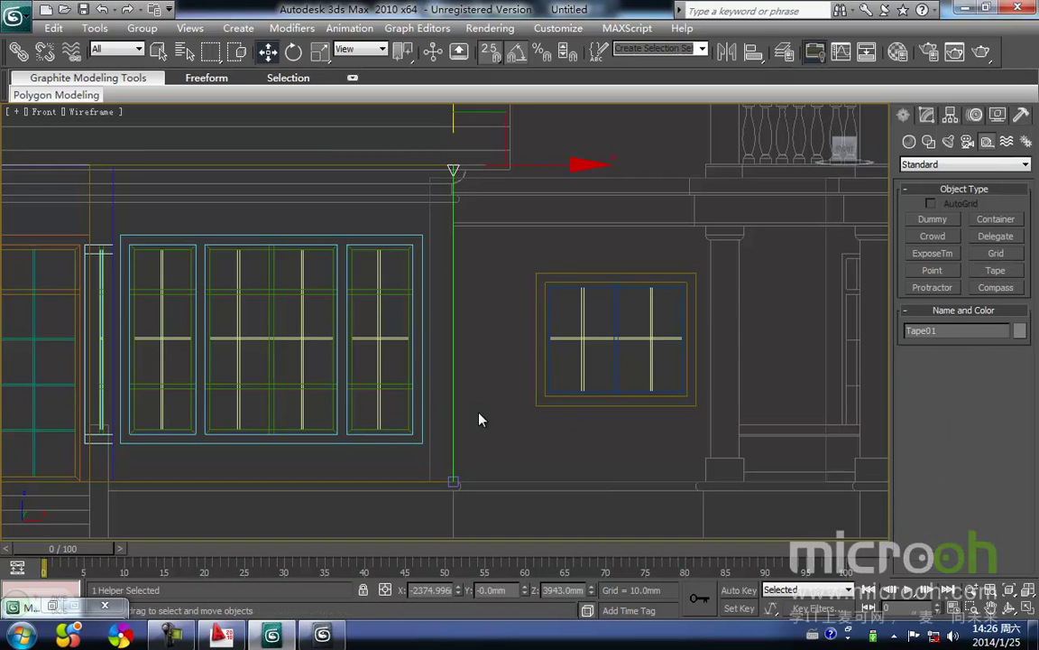
{"action": "key", "text": "Delete"}
{"action": "middle_click_drag", "start_coordinate": [476, 381], "coordinate": [532, 199]}
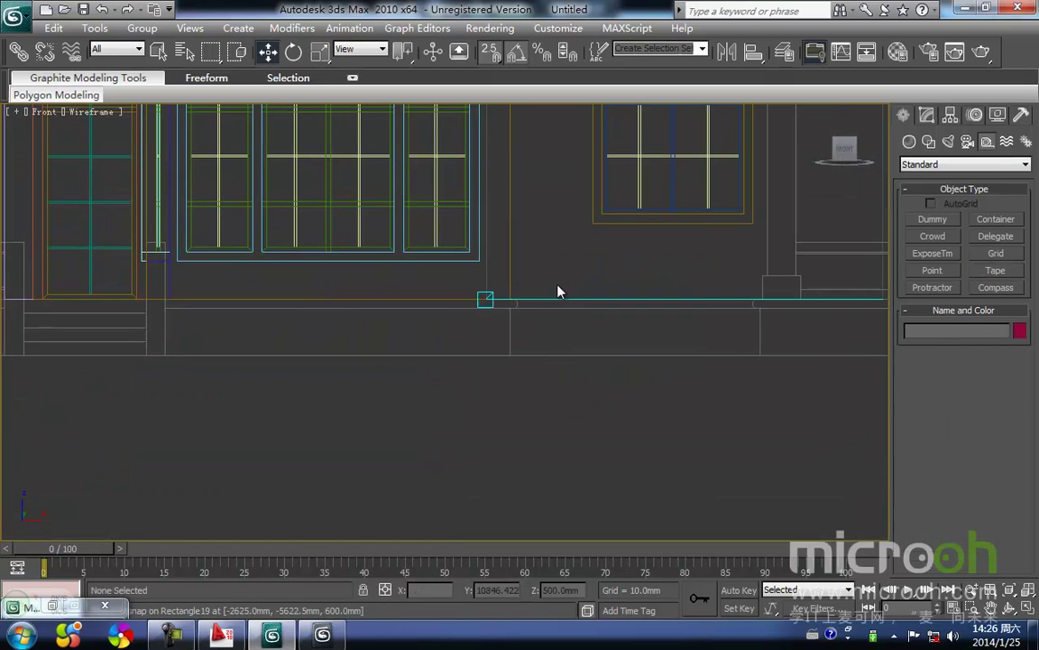
{"action": "left_click", "coordinate": [496, 301]}
{"action": "left_click", "coordinate": [922, 117]}
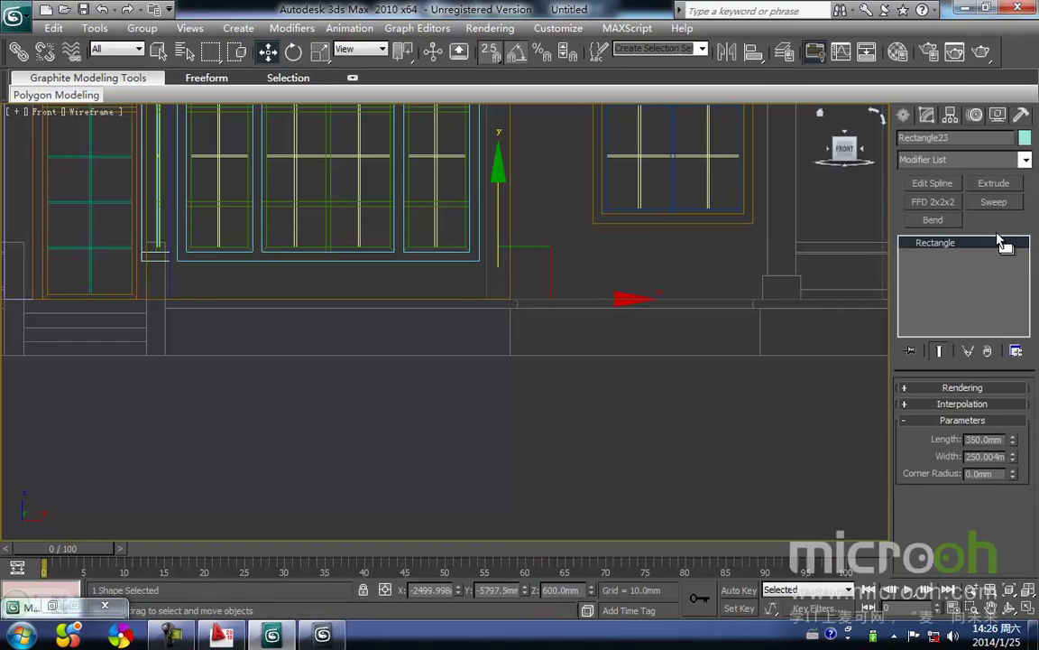
{"action": "left_click", "coordinate": [994, 184]}
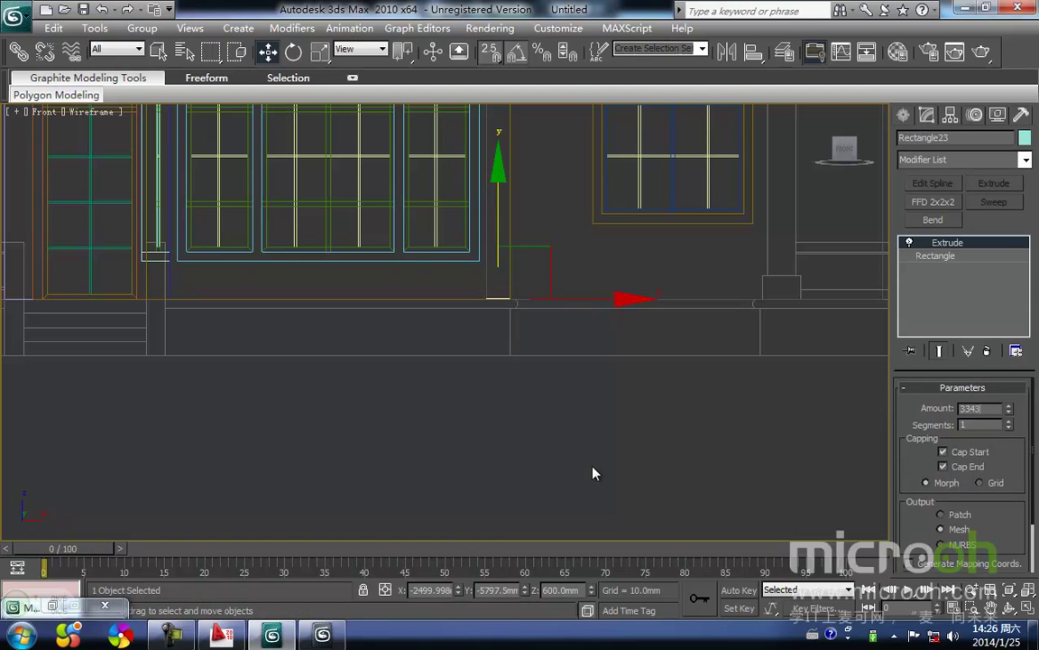
In a shaded angled view, assign the dark brown 文化石贴面 material to the extruded connecting wall, then deselect it and minimize the Material Editor
{"action": "middle_click_drag", "start_coordinate": [539, 262], "coordinate": [539, 466]}
{"action": "scroll", "coordinate": [525, 256], "scroll_direction": "up", "scroll_amount": 3}
{"action": "middle_click_drag", "start_coordinate": [541, 281], "coordinate": [482, 260]}
{"action": "key", "text": "F3"}
{"action": "scroll", "coordinate": [506, 298], "scroll_direction": "down", "scroll_amount": 6}
{"action": "middle_click_drag", "start_coordinate": [533, 378], "coordinate": [417, 437], "text": "alt"}
{"action": "middle_click_drag", "start_coordinate": [343, 389], "coordinate": [496, 317]}
{"action": "scroll", "coordinate": [529, 321], "scroll_direction": "up", "scroll_amount": 3}
{"action": "key", "text": "m"}
{"action": "left_click", "coordinate": [667, 164]}
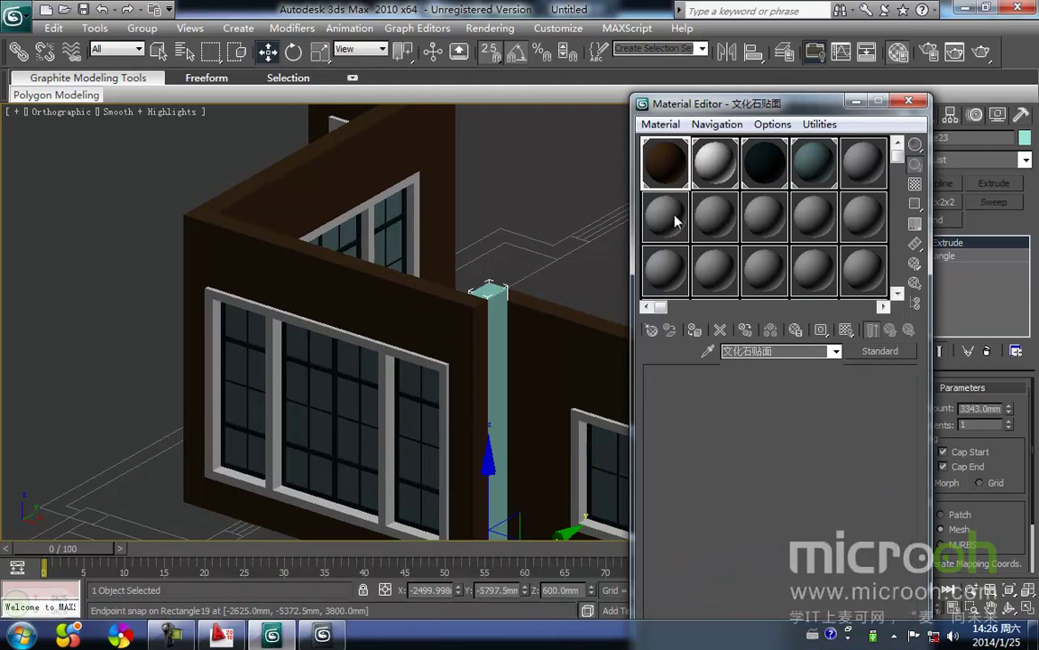
{"action": "left_click", "coordinate": [693, 329]}
{"action": "left_click", "coordinate": [474, 217]}
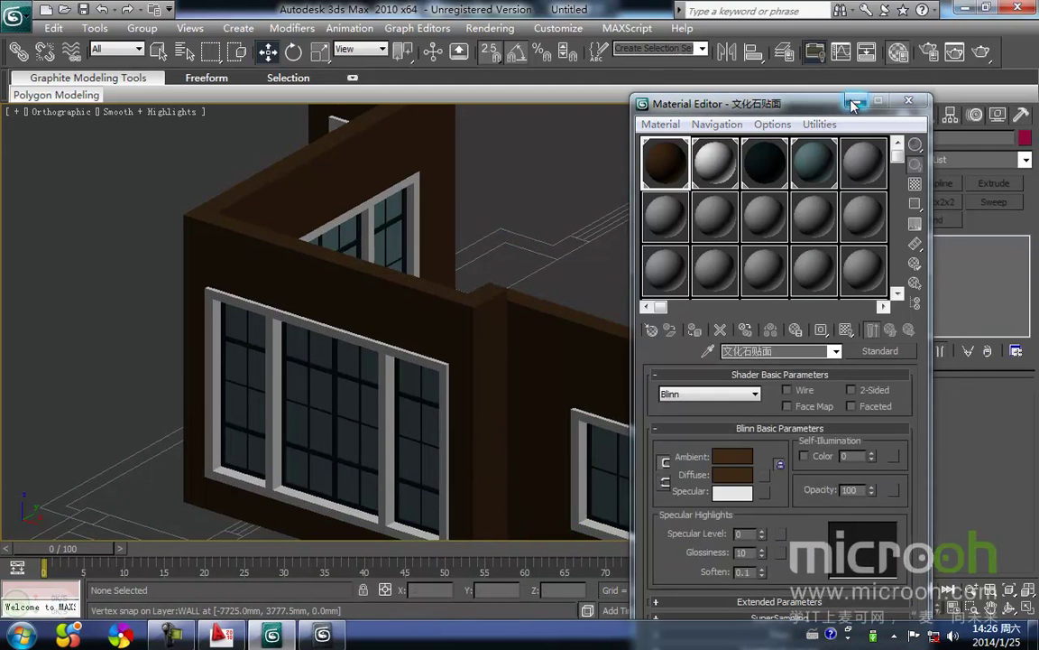
{"action": "left_click", "coordinate": [853, 106]}
Examine the modelled ground-floor walls against the whole facade drawing in the front view
{"action": "middle_click_drag", "start_coordinate": [680, 280], "coordinate": [418, 230]}
{"action": "key", "text": "f"}
{"action": "scroll", "coordinate": [527, 281], "scroll_direction": "down", "scroll_amount": 5}
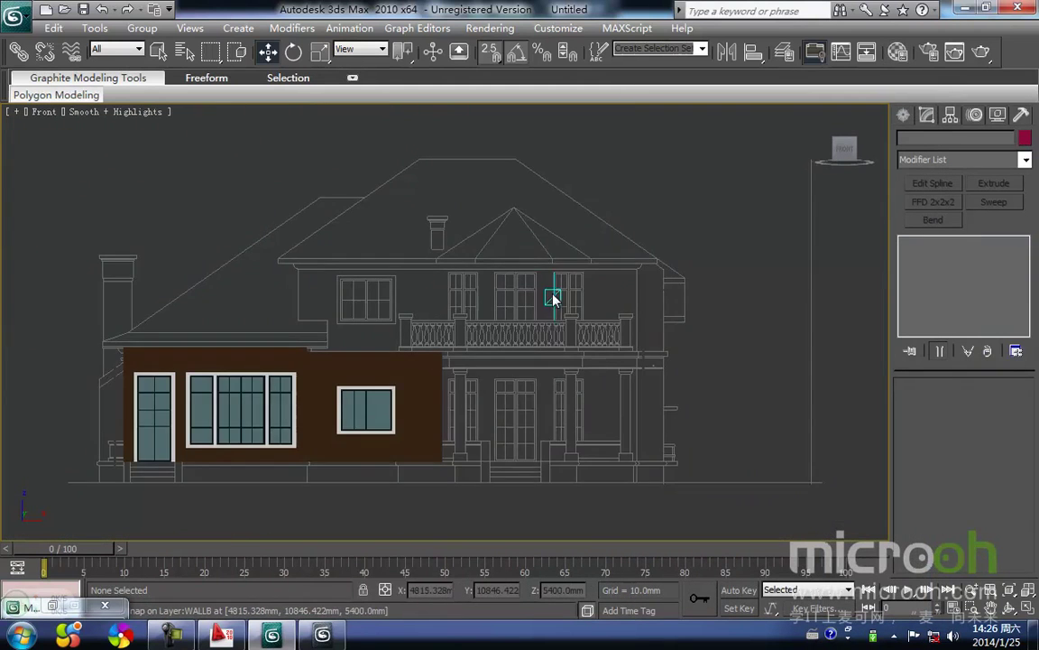